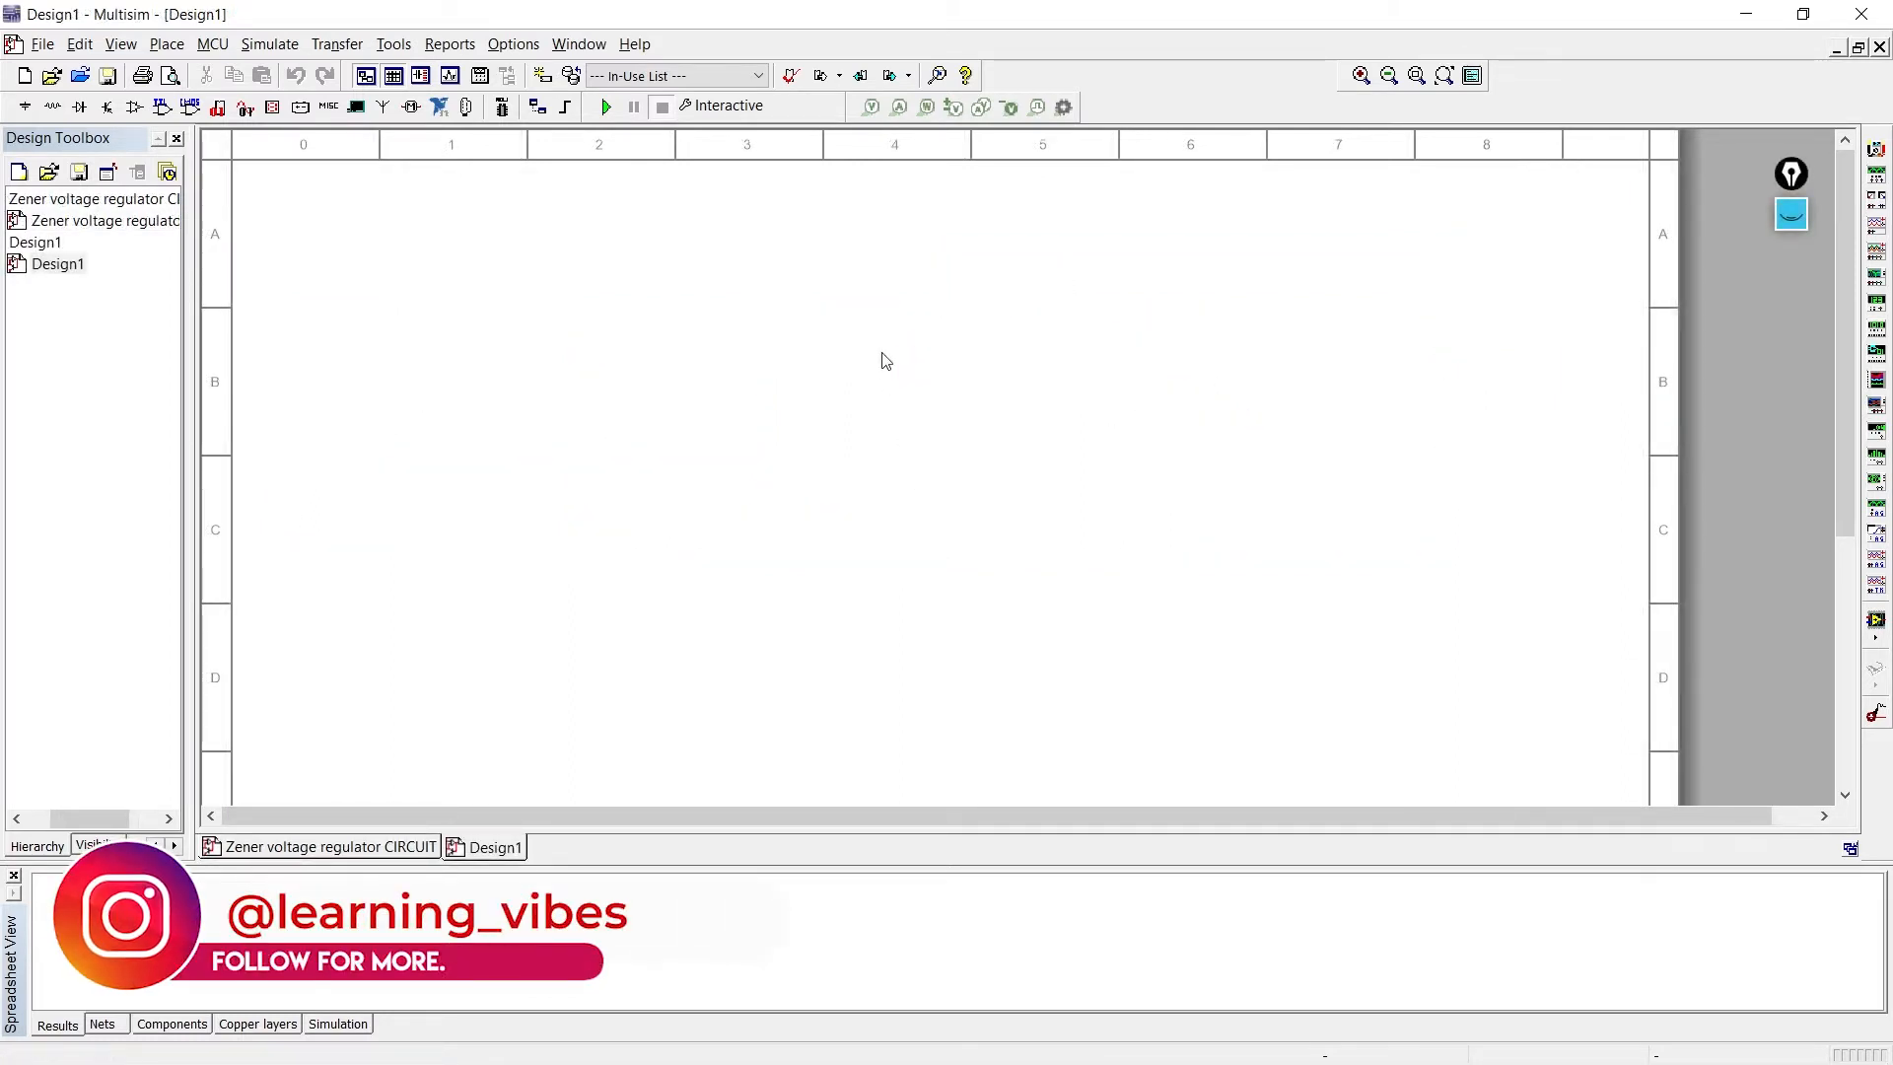
- Copy the entire Zener voltage regulator CIRCUIT schematic and paste it into the empty Design1 sheet
click(366, 845)
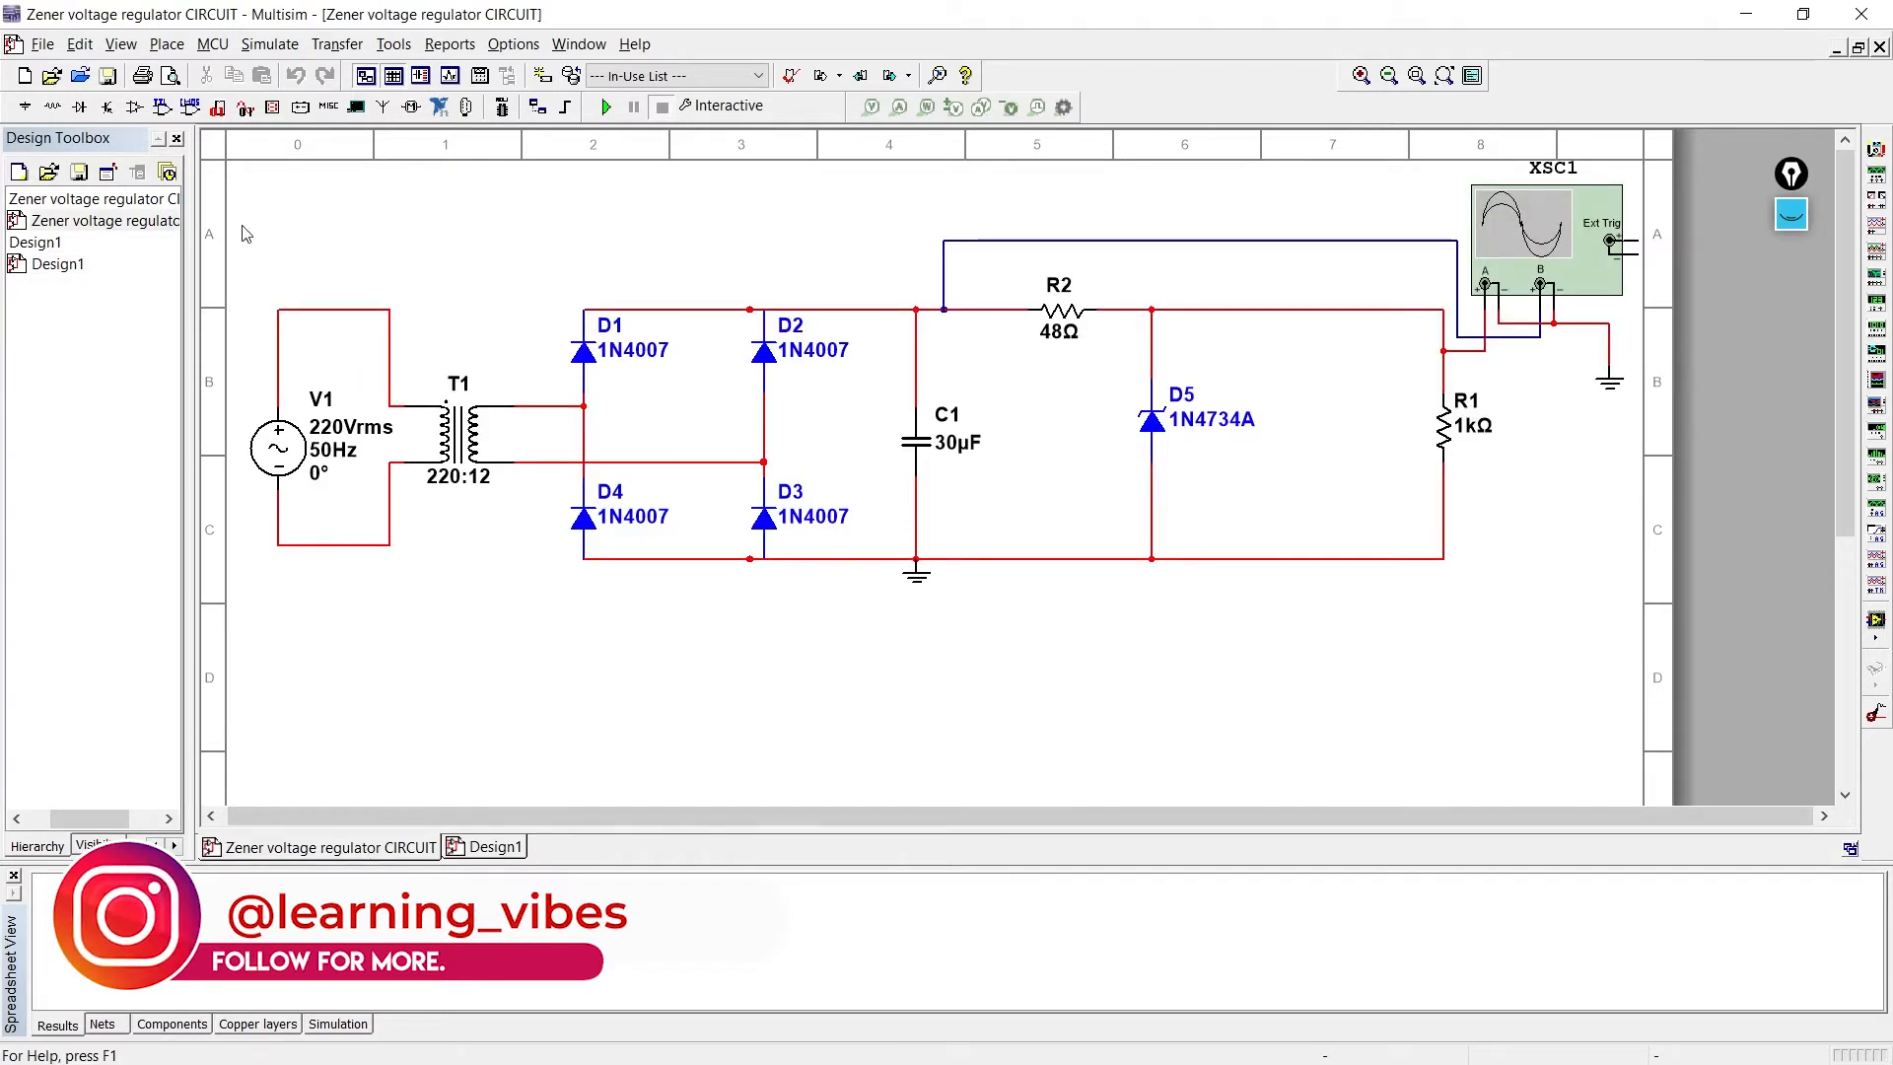
key(ctrl+a)
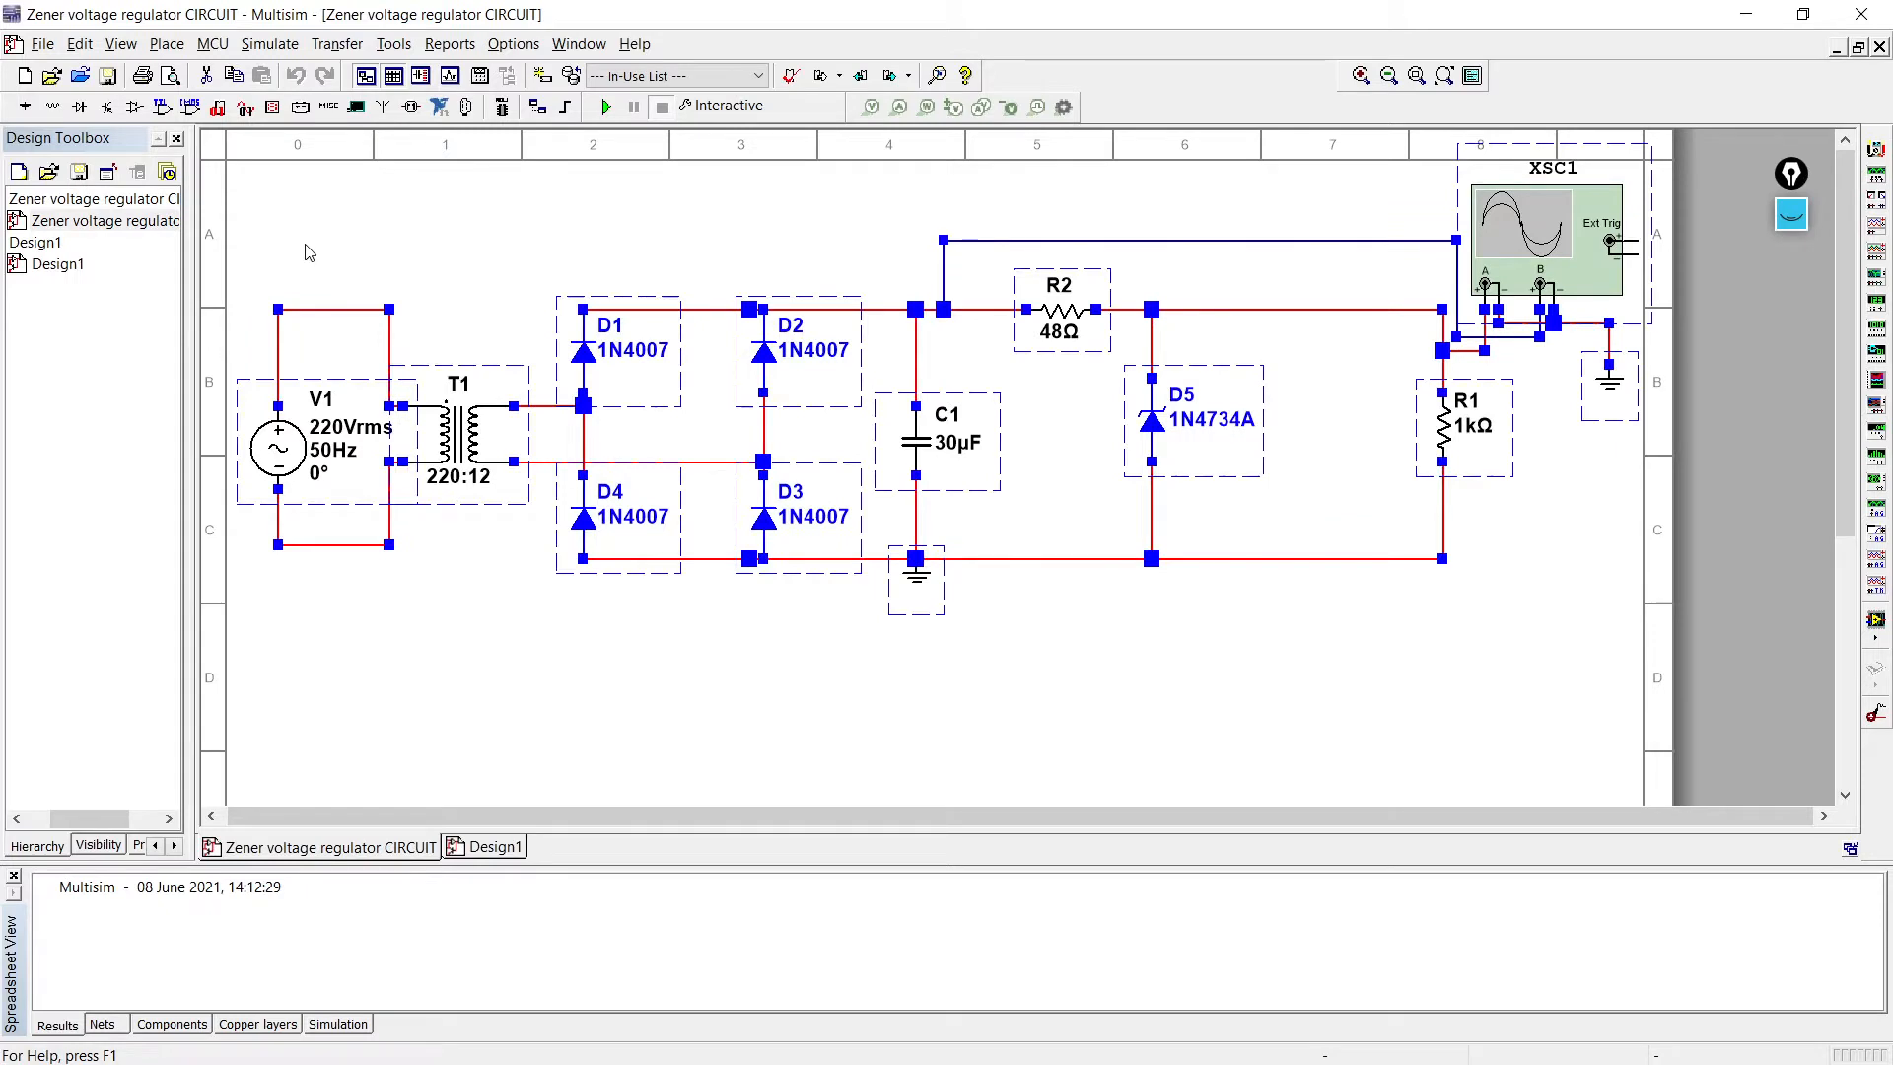
key(ctrl+c)
click(483, 846)
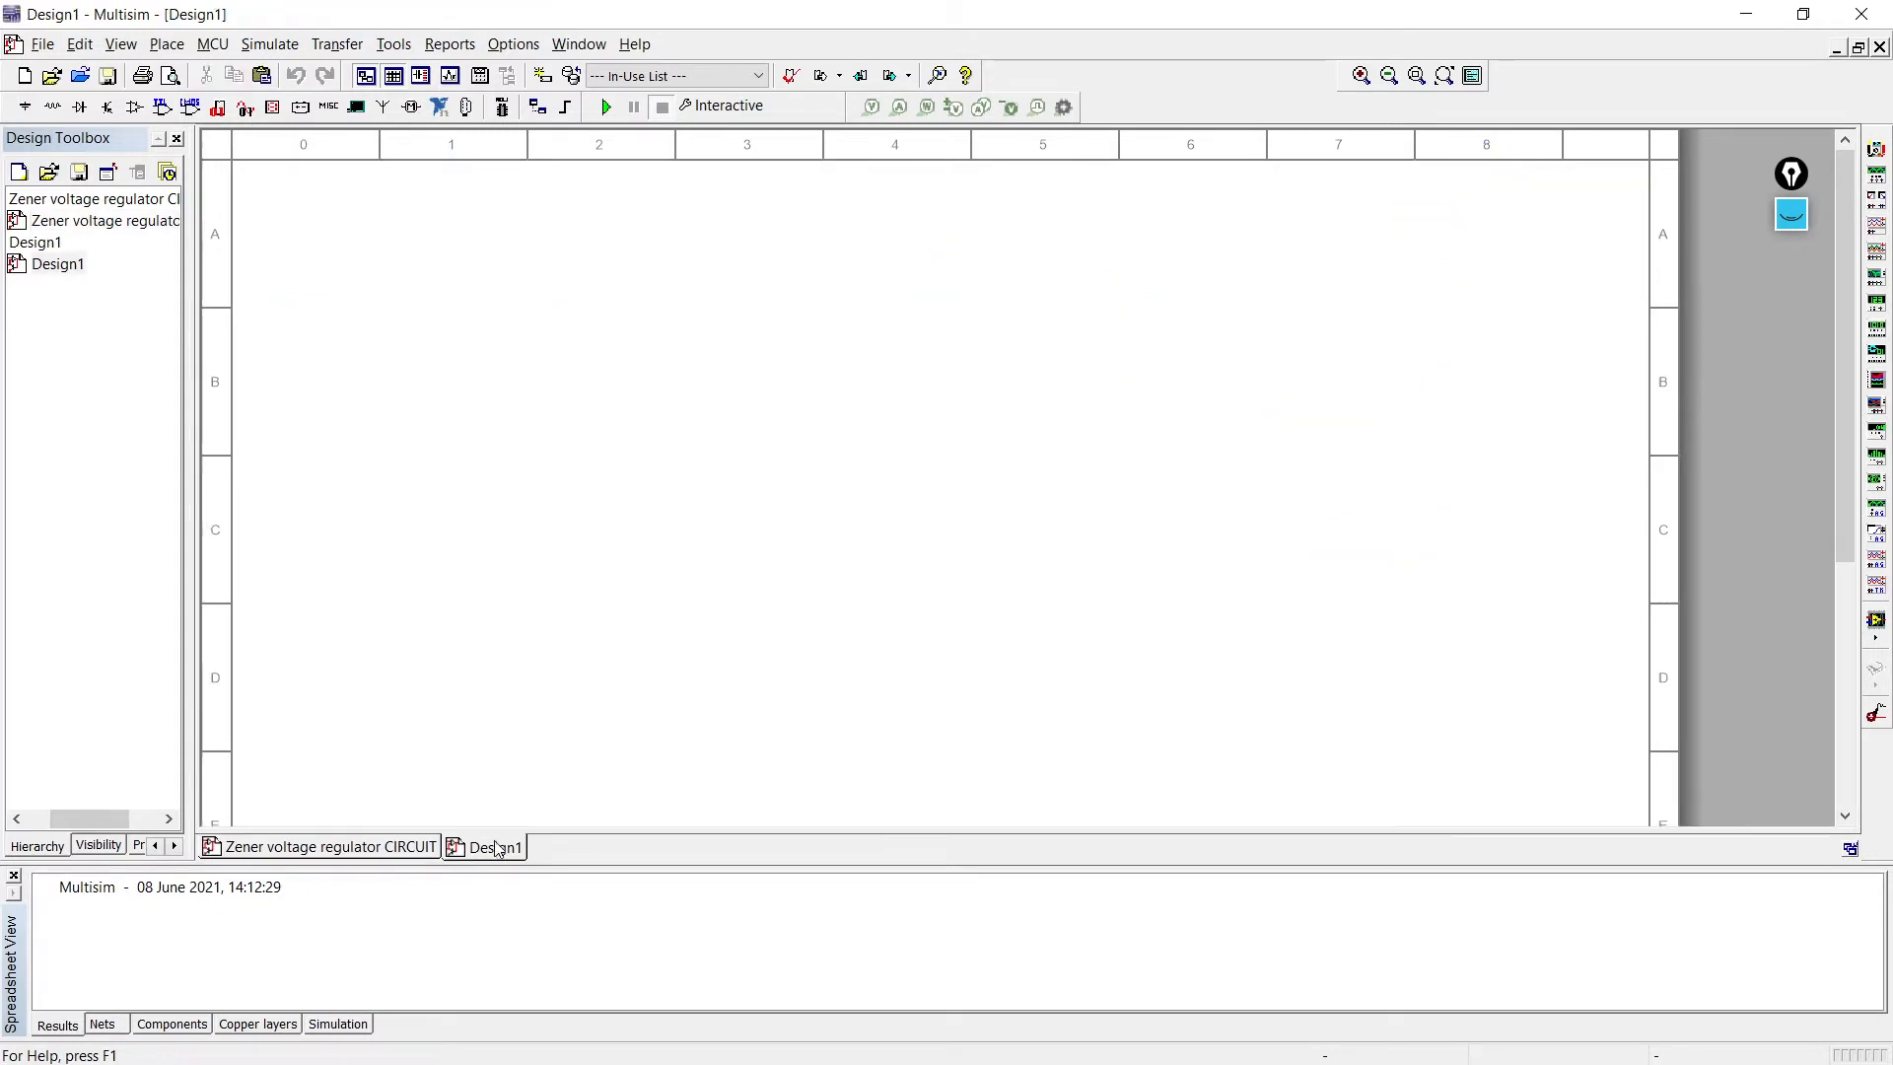
key(ctrl+v)
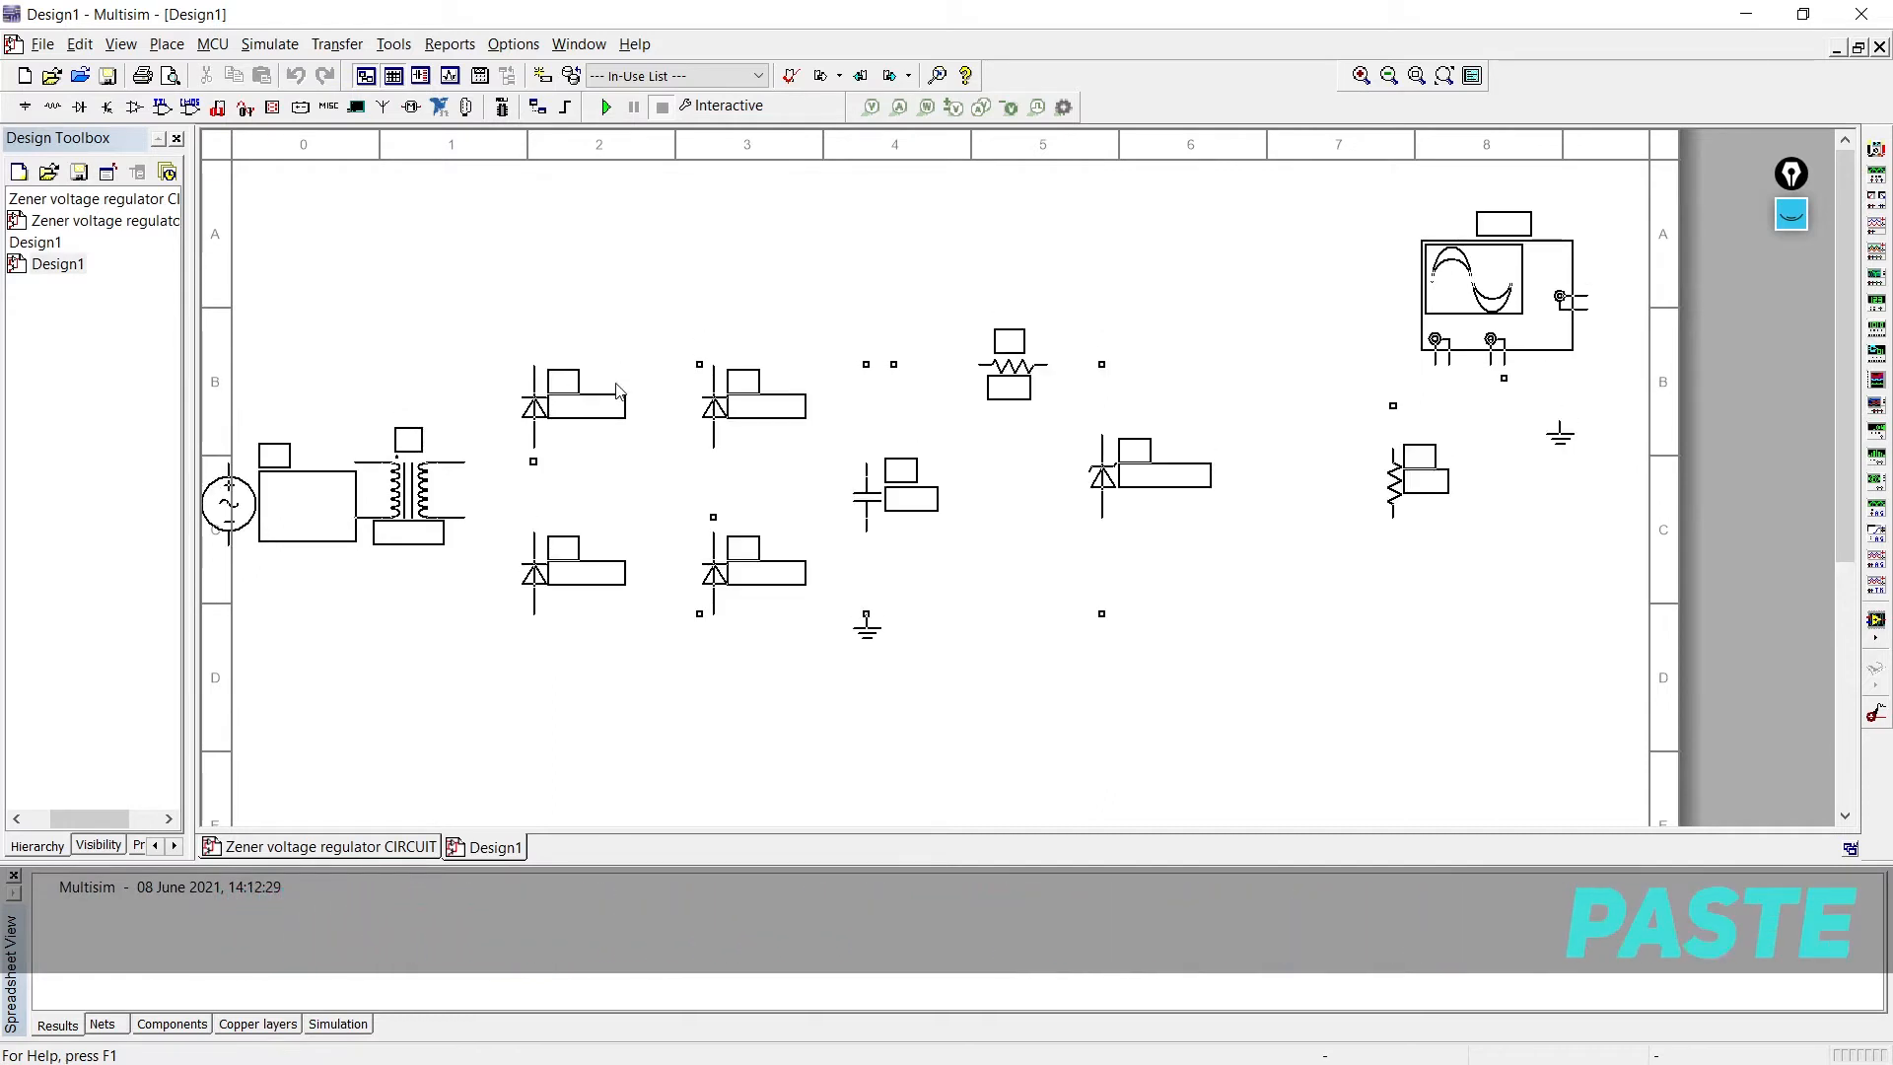
click(561, 370)
click(440, 655)
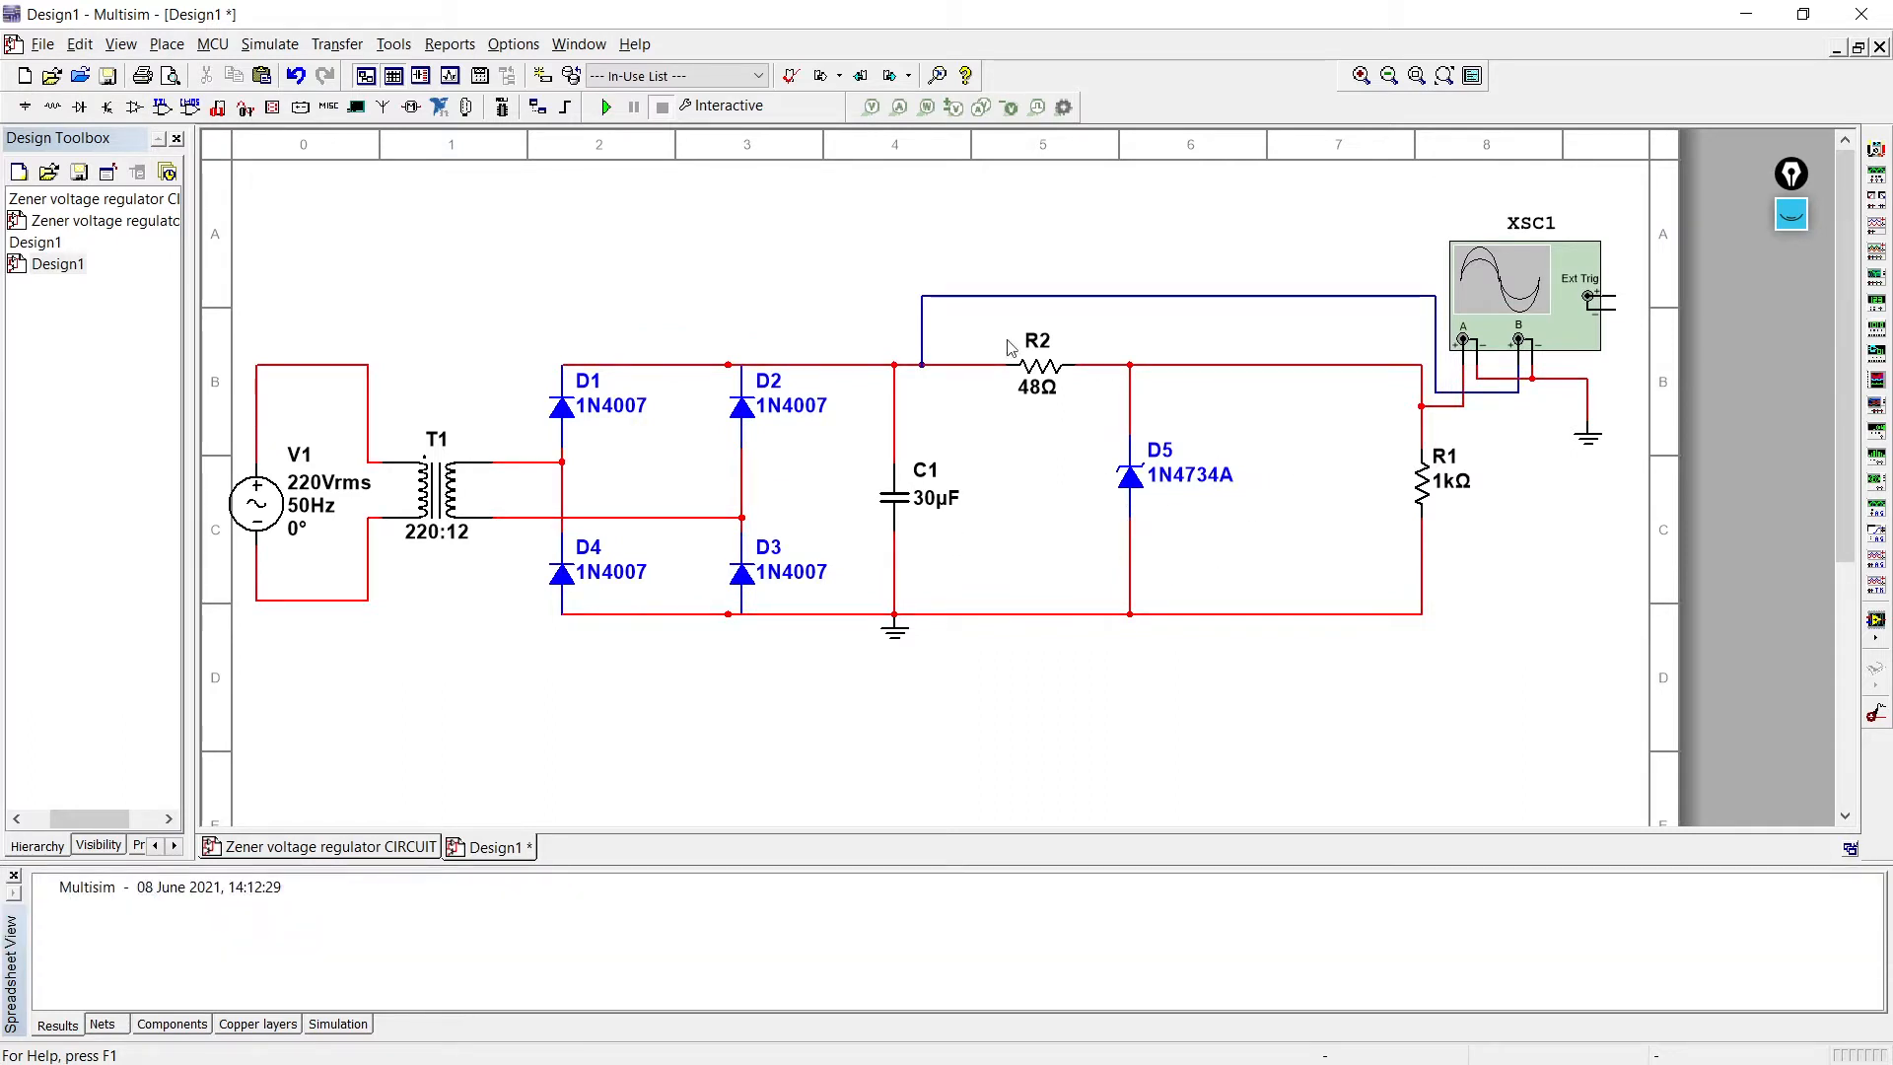
- Delete series resistor R2 and Zener diode D5 from the pasted circuit
click(1037, 379)
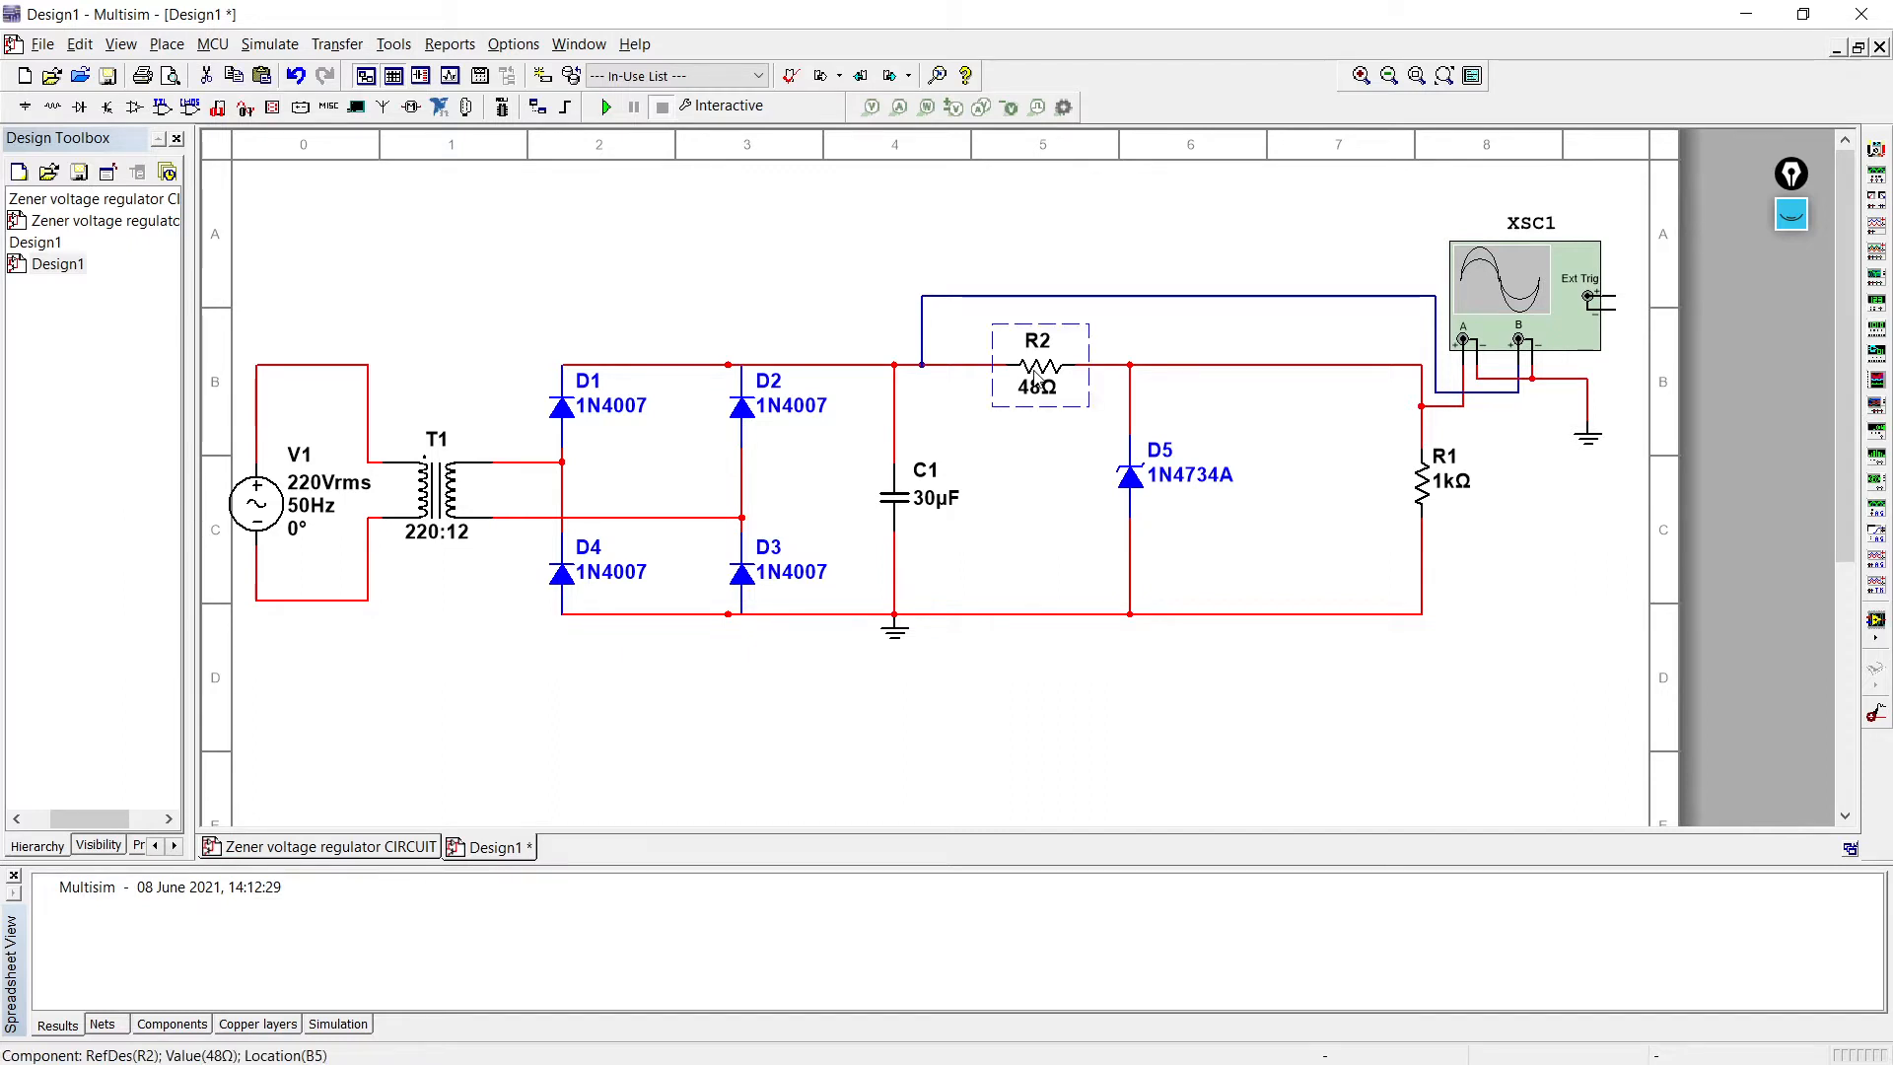
key(Delete)
click(1127, 476)
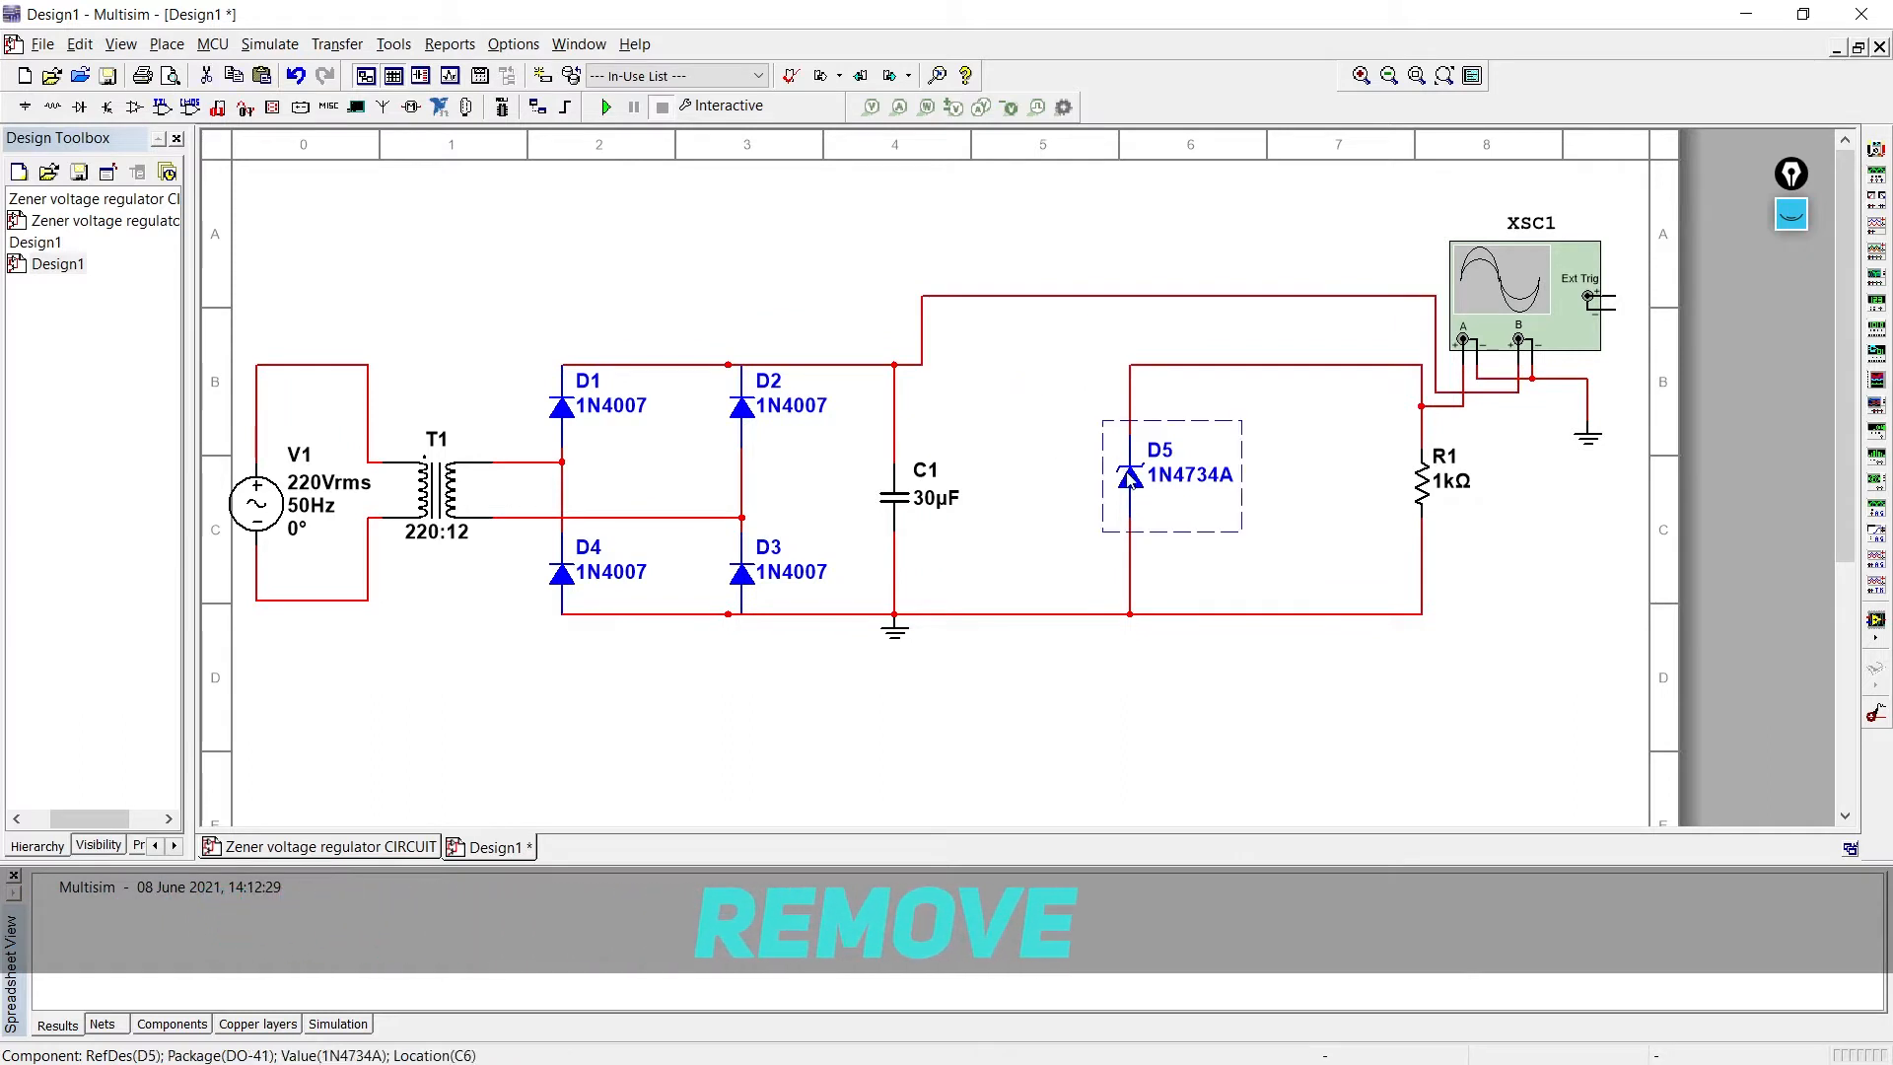
key(Delete)
- Delete all wires attached to oscilloscope XSC1 and wire the upper end of R1 directly to the top node of C1
click(1442, 406)
key(Delete)
click(1435, 355)
key(Delete)
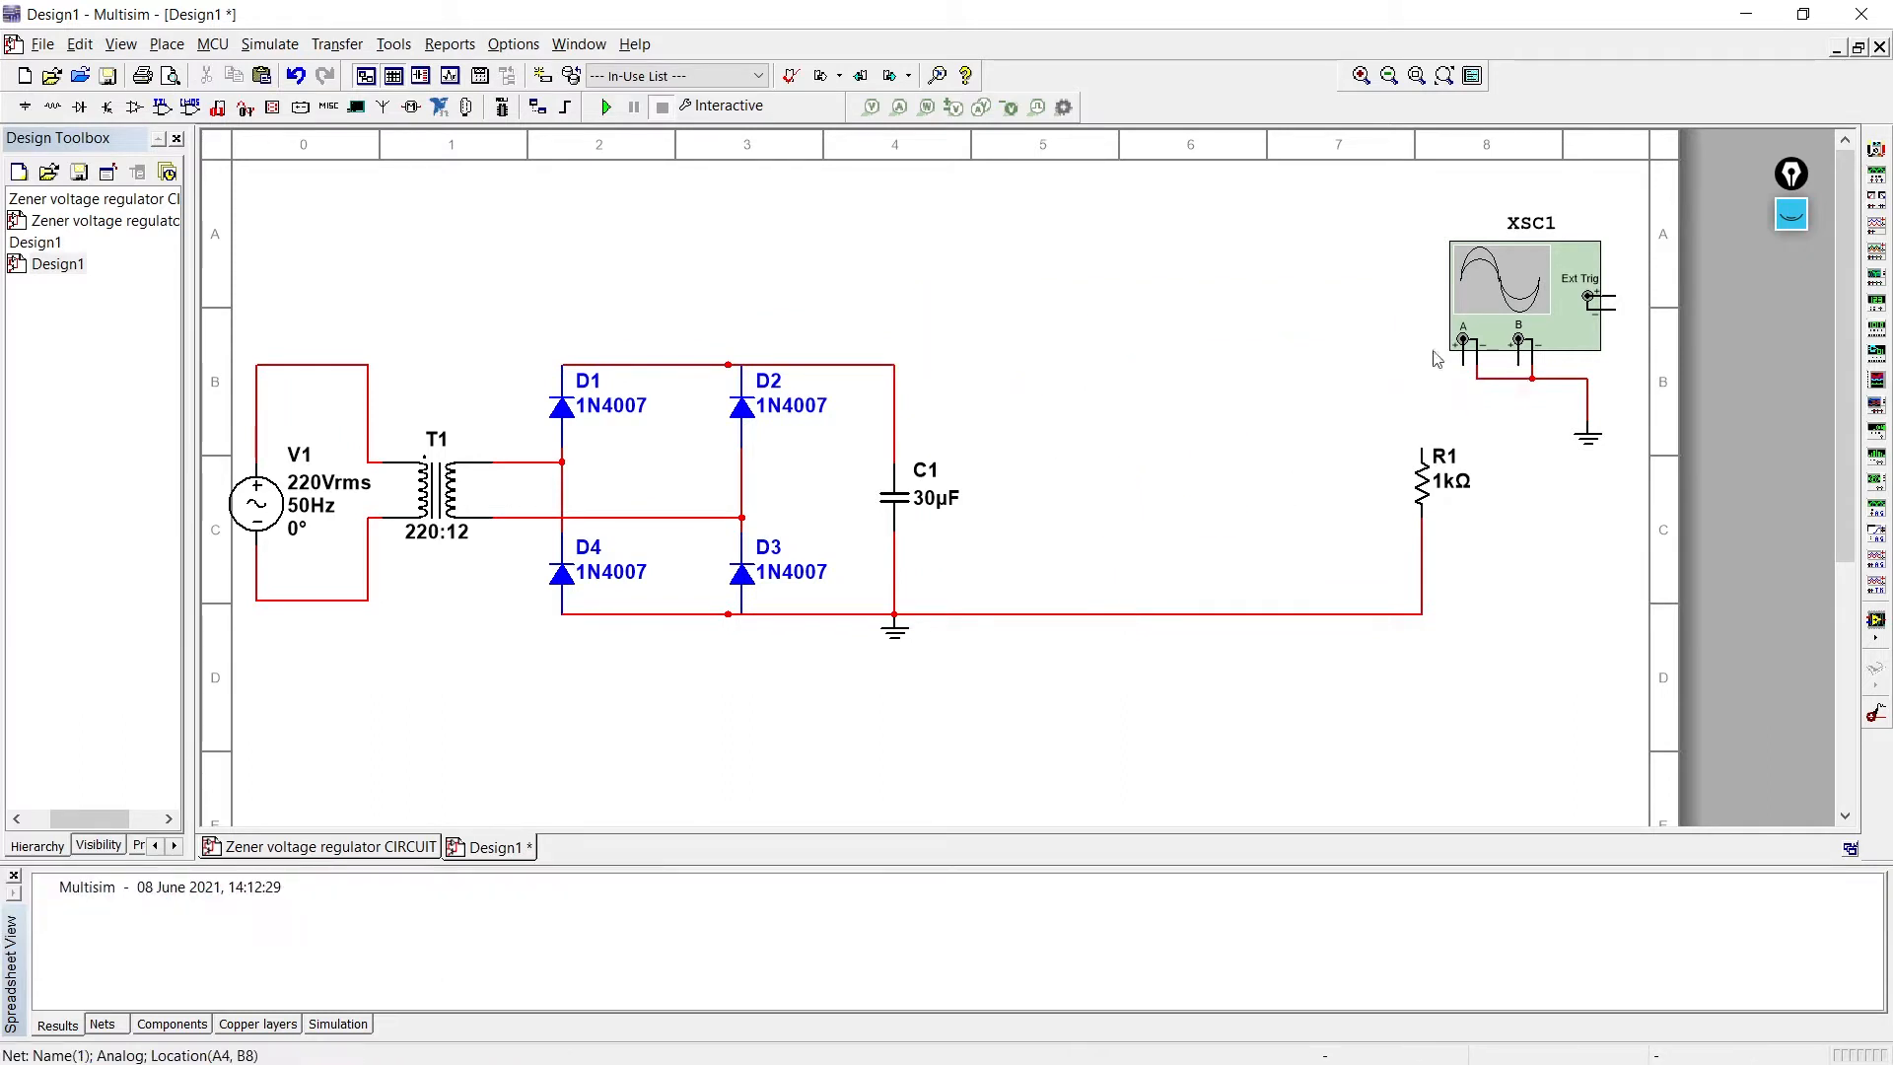
click(1510, 378)
key(Delete)
click(1536, 378)
key(Delete)
click(1422, 449)
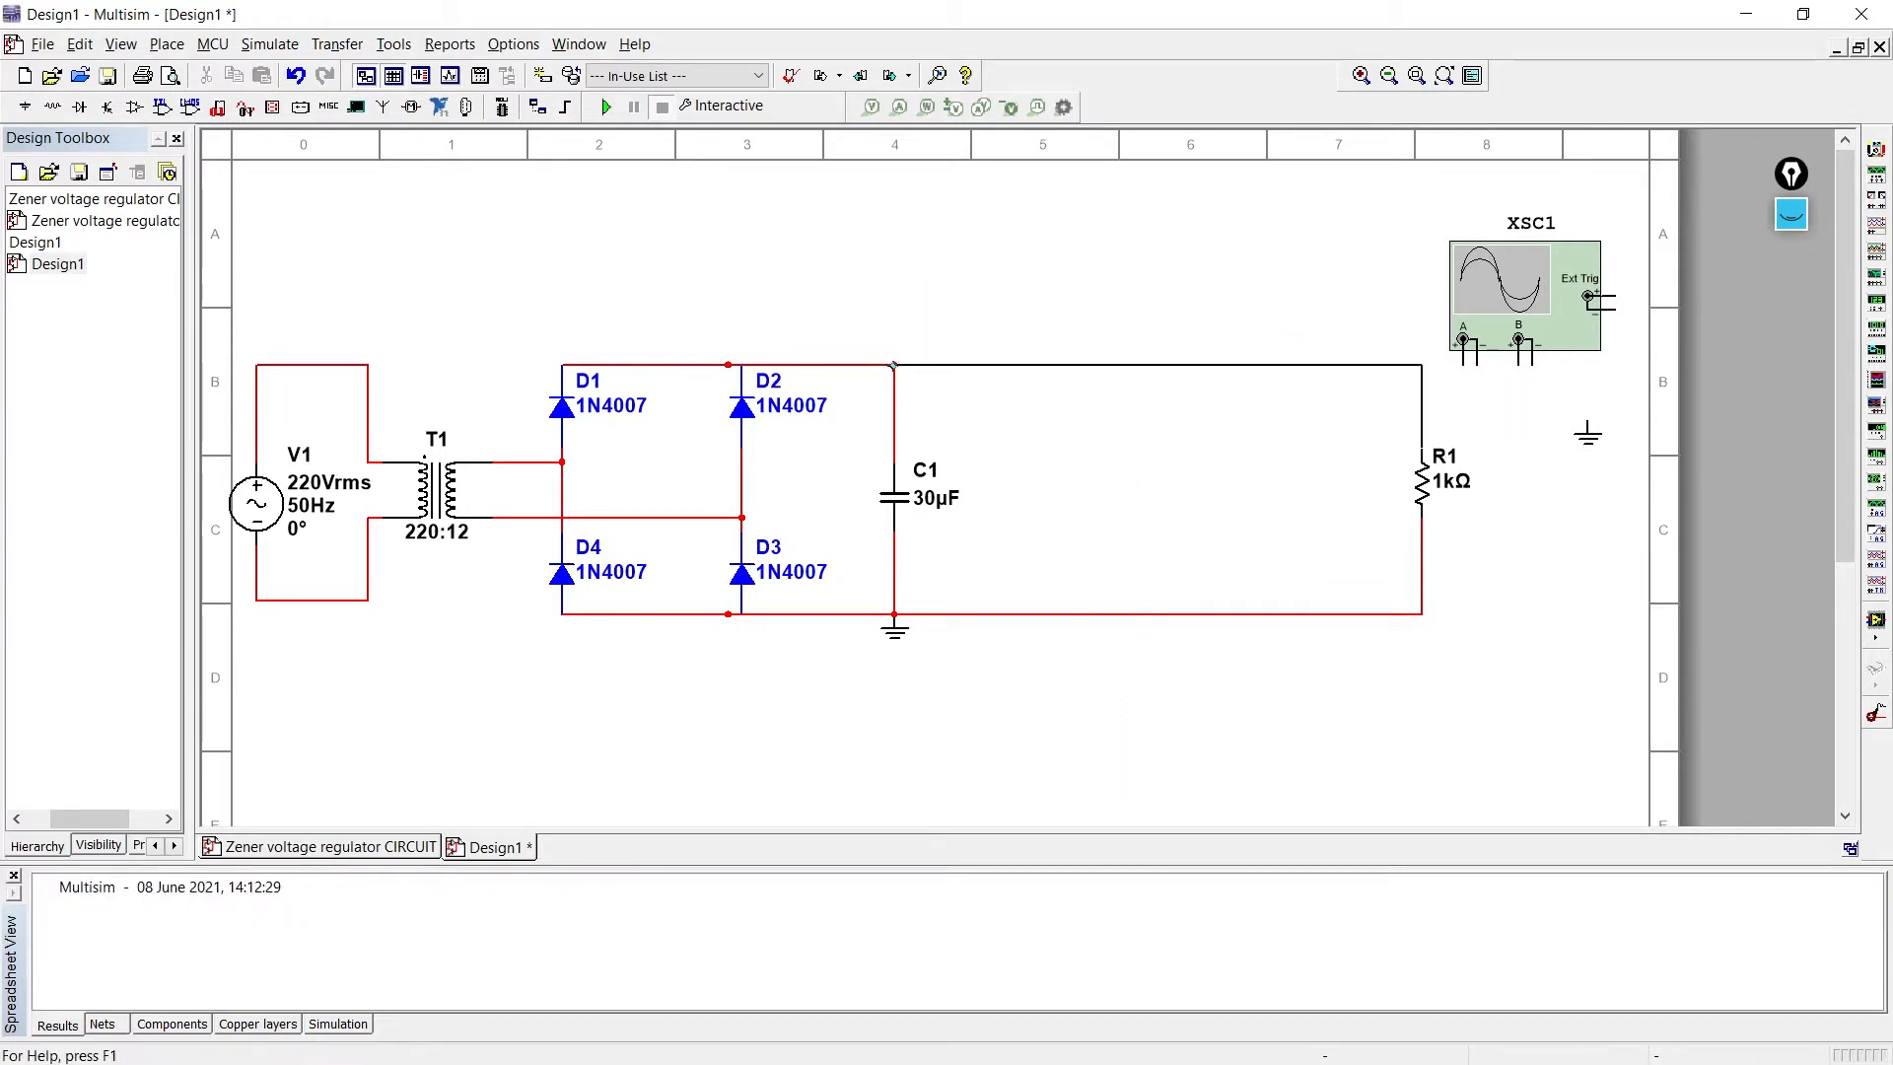
click(894, 364)
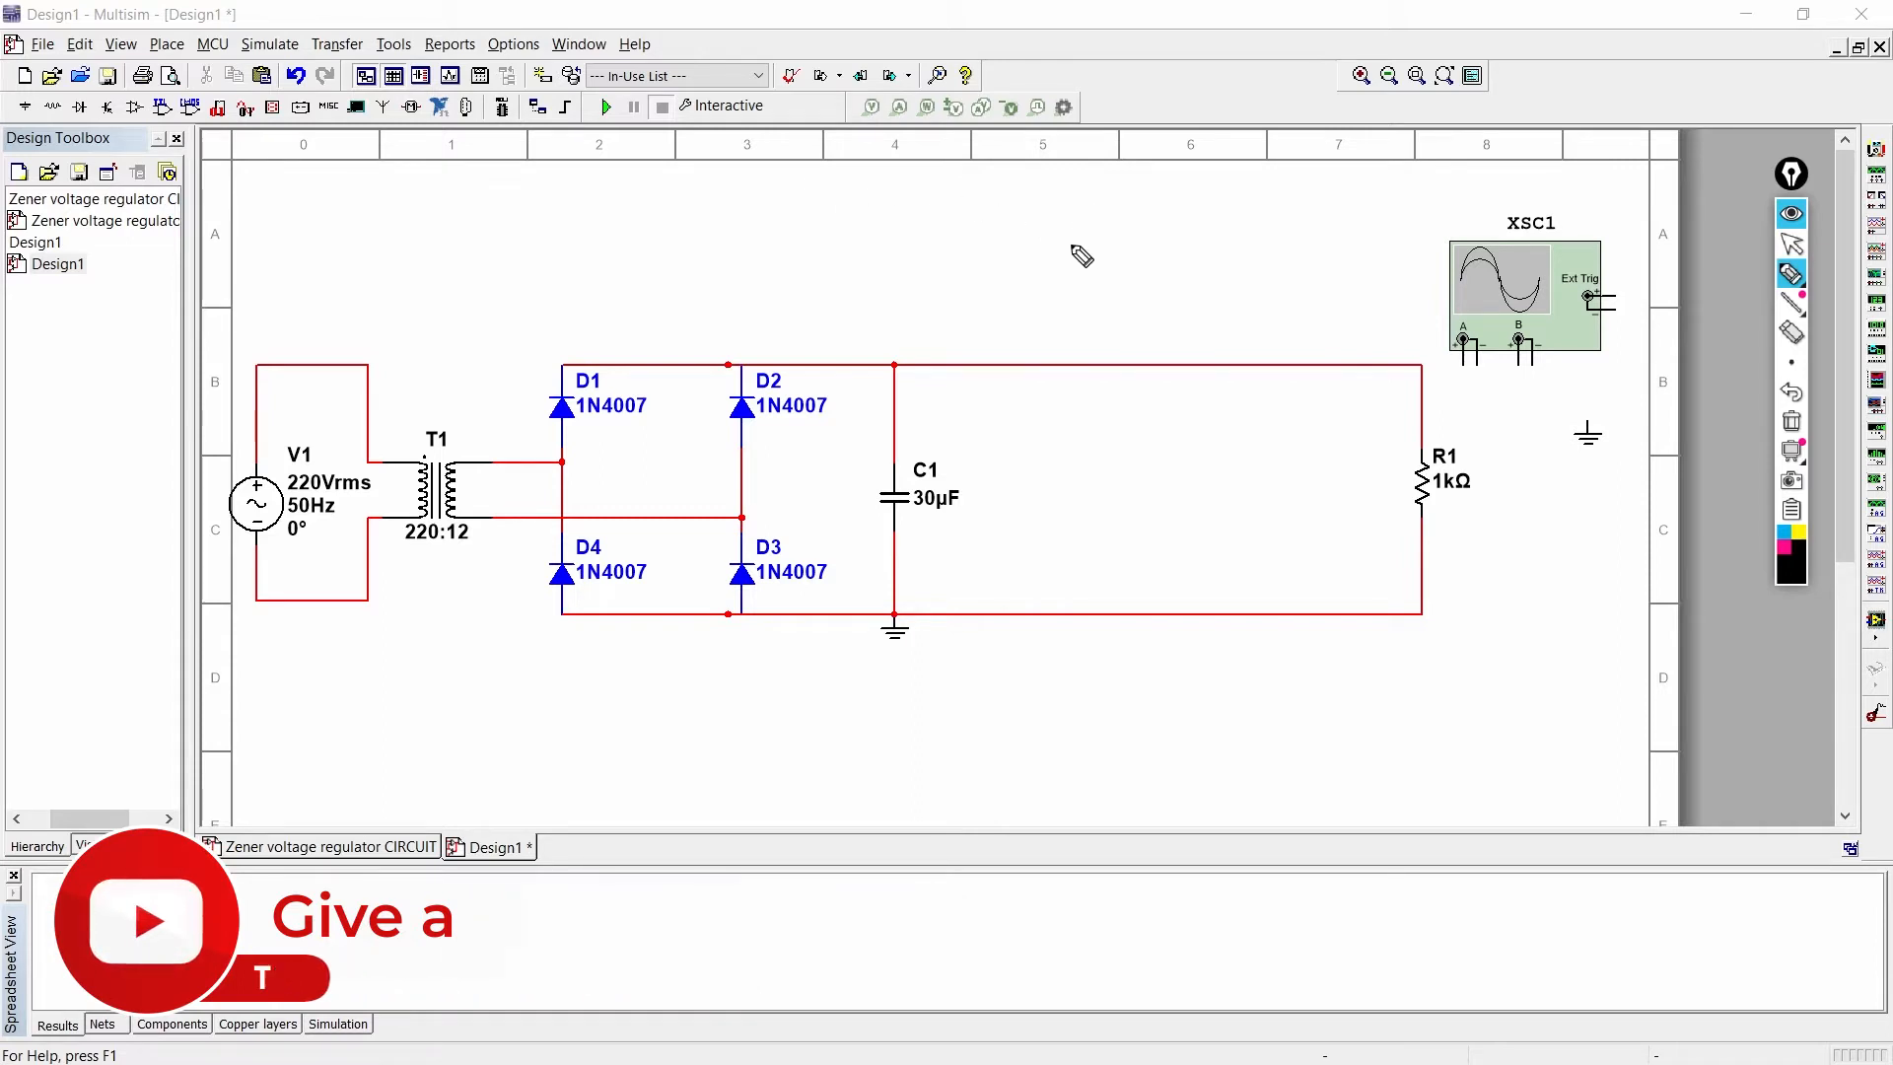
- Handwrite "① Vout = 5.5 V" above the circuit as the first design requirement and mark the voltage value
mouse_move(1020, 200)
mouse_down()
mouse_move(1035, 234)
mouse_move(1343, 193)
mouse_move(1248, 227)
mouse_move(1319, 225)
mouse_up()
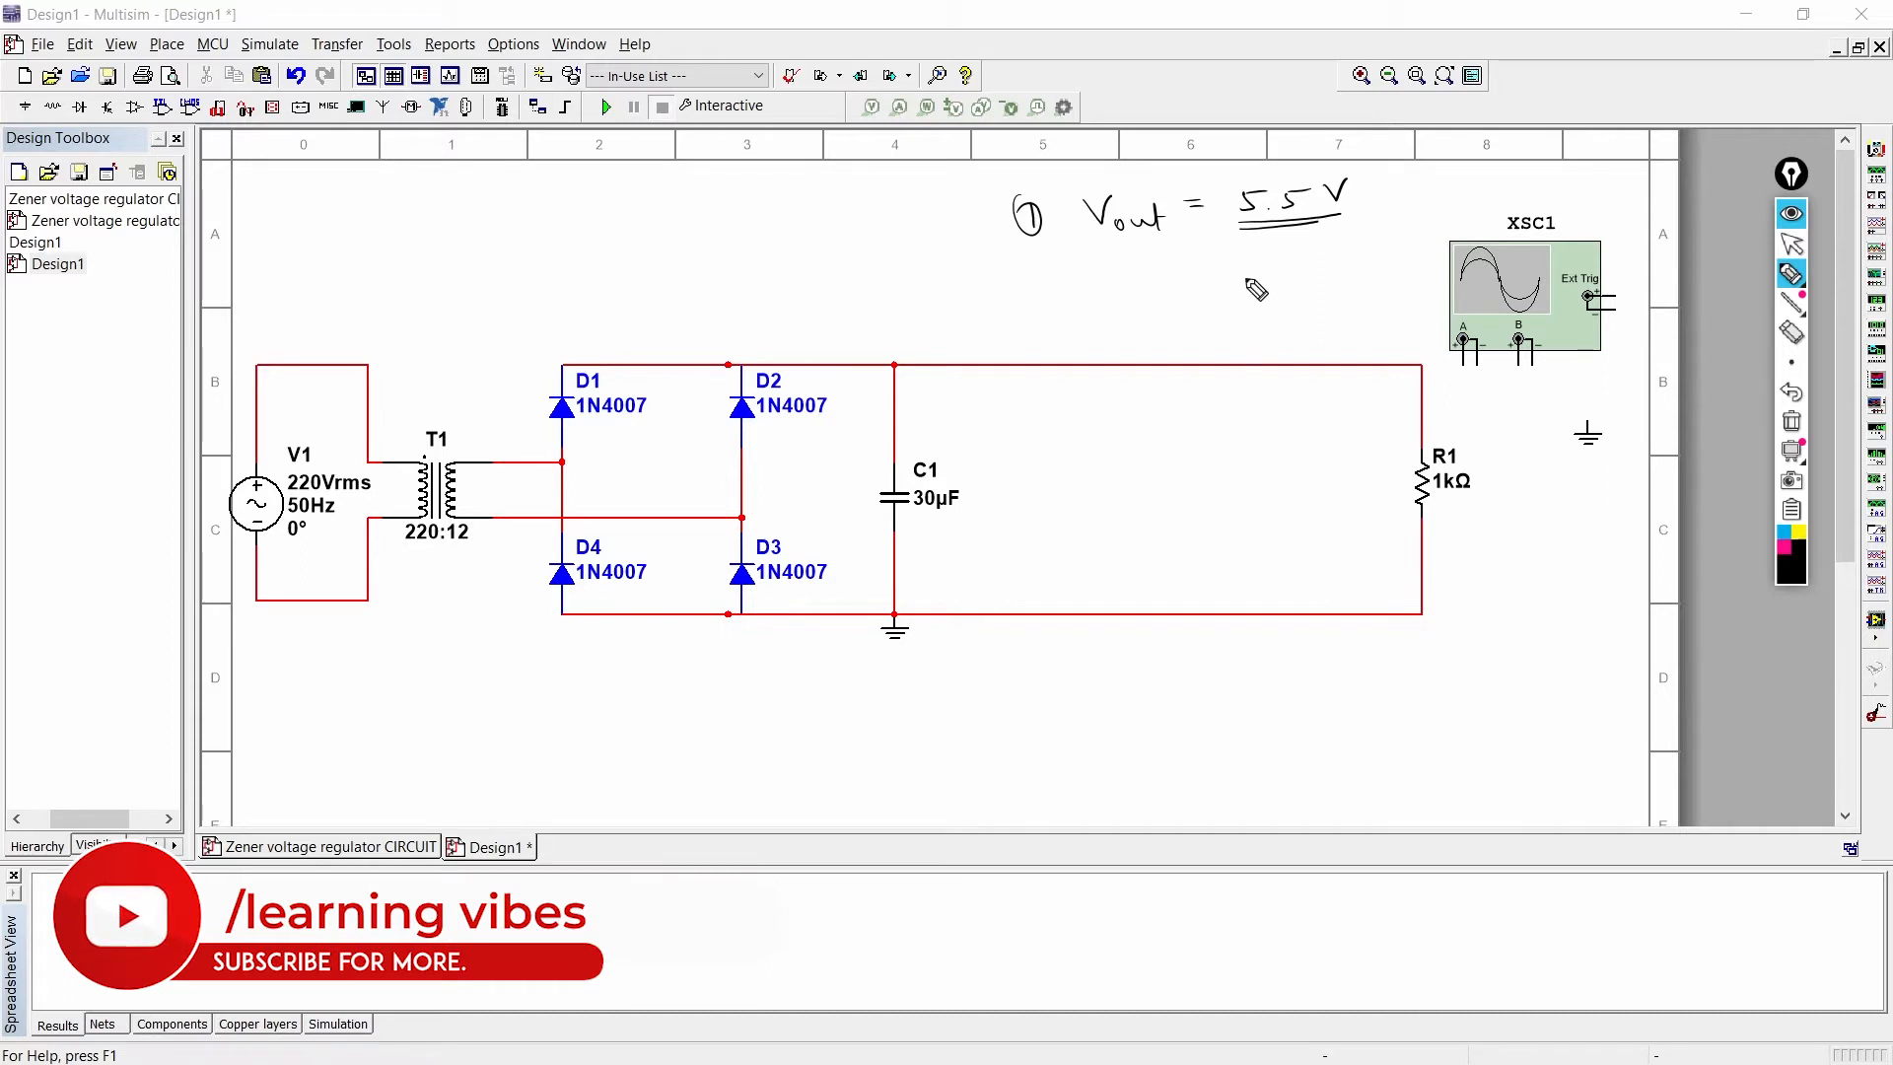
drag(1244, 280, 1303, 239)
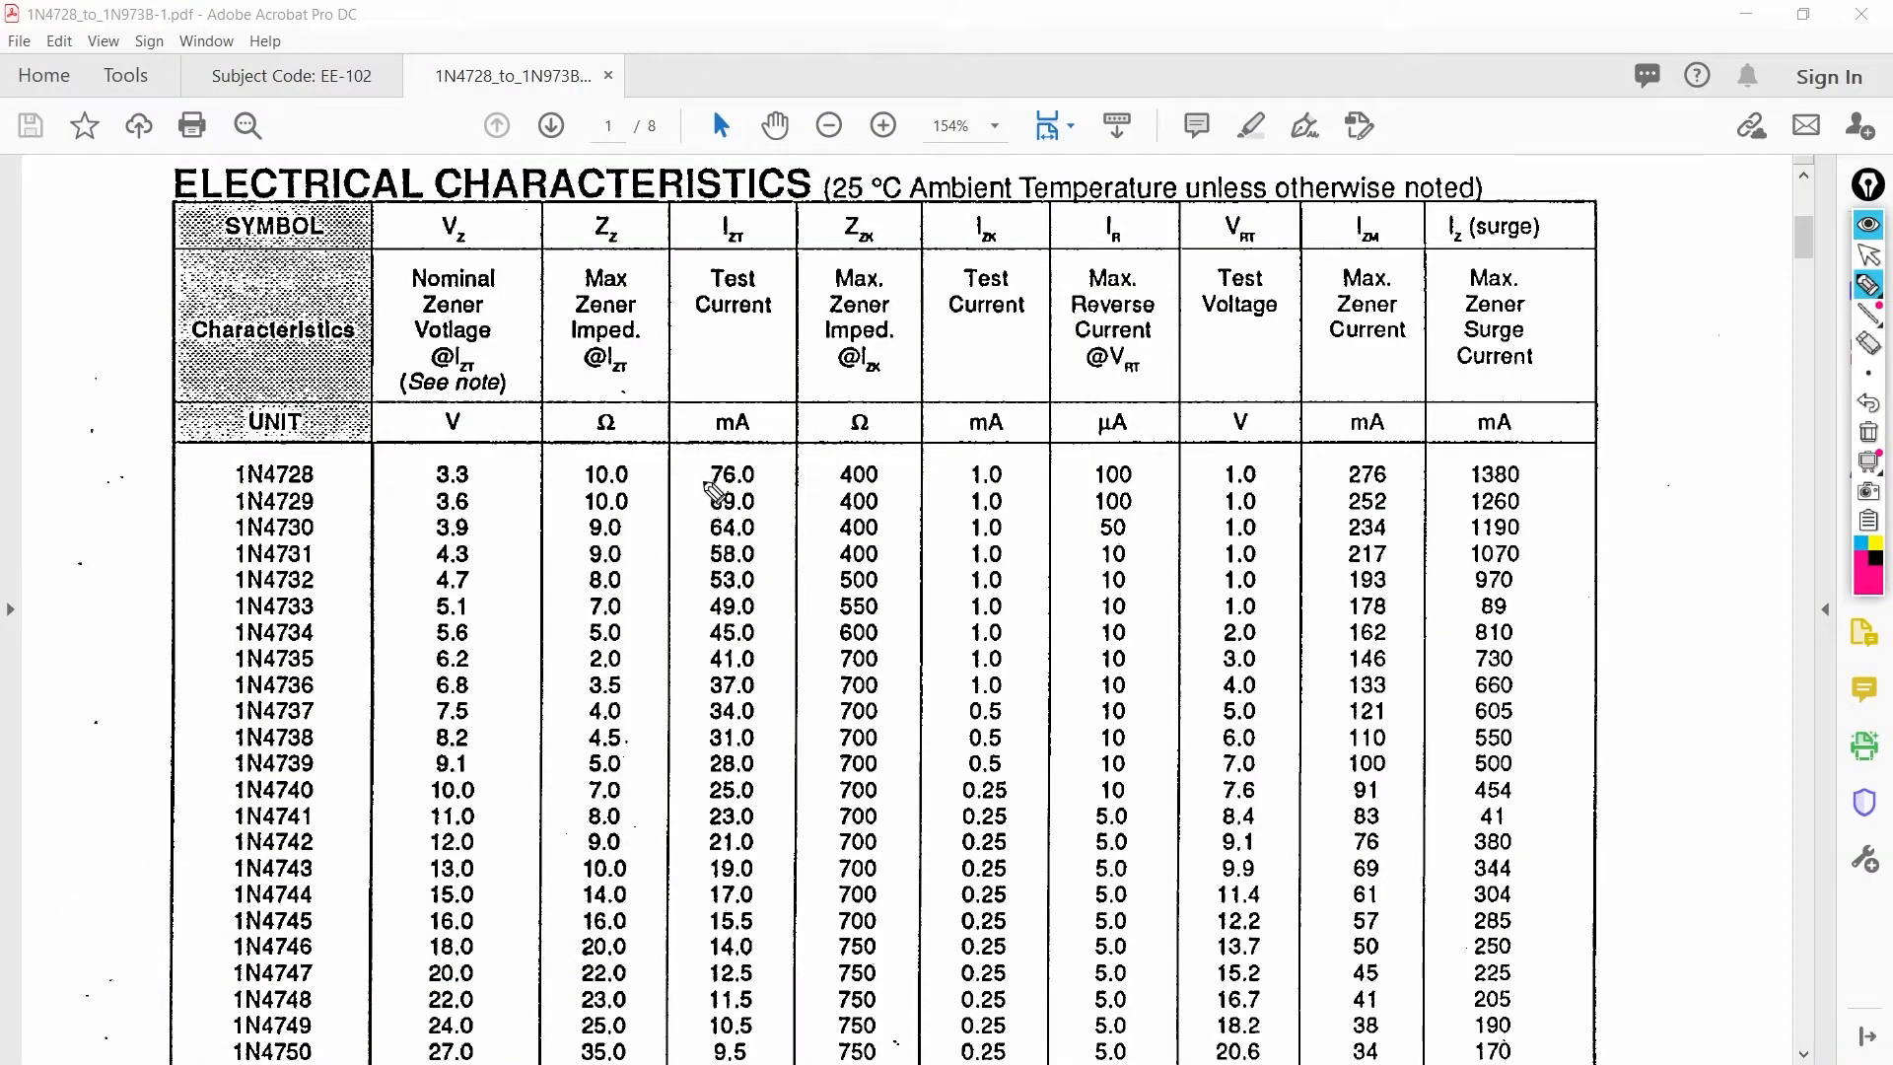
- In the Zener diode datasheet in Acrobat, mark the nominal Zener voltage column and underline 5.6 V and its part number 1N4734
drag(378, 303, 410, 285)
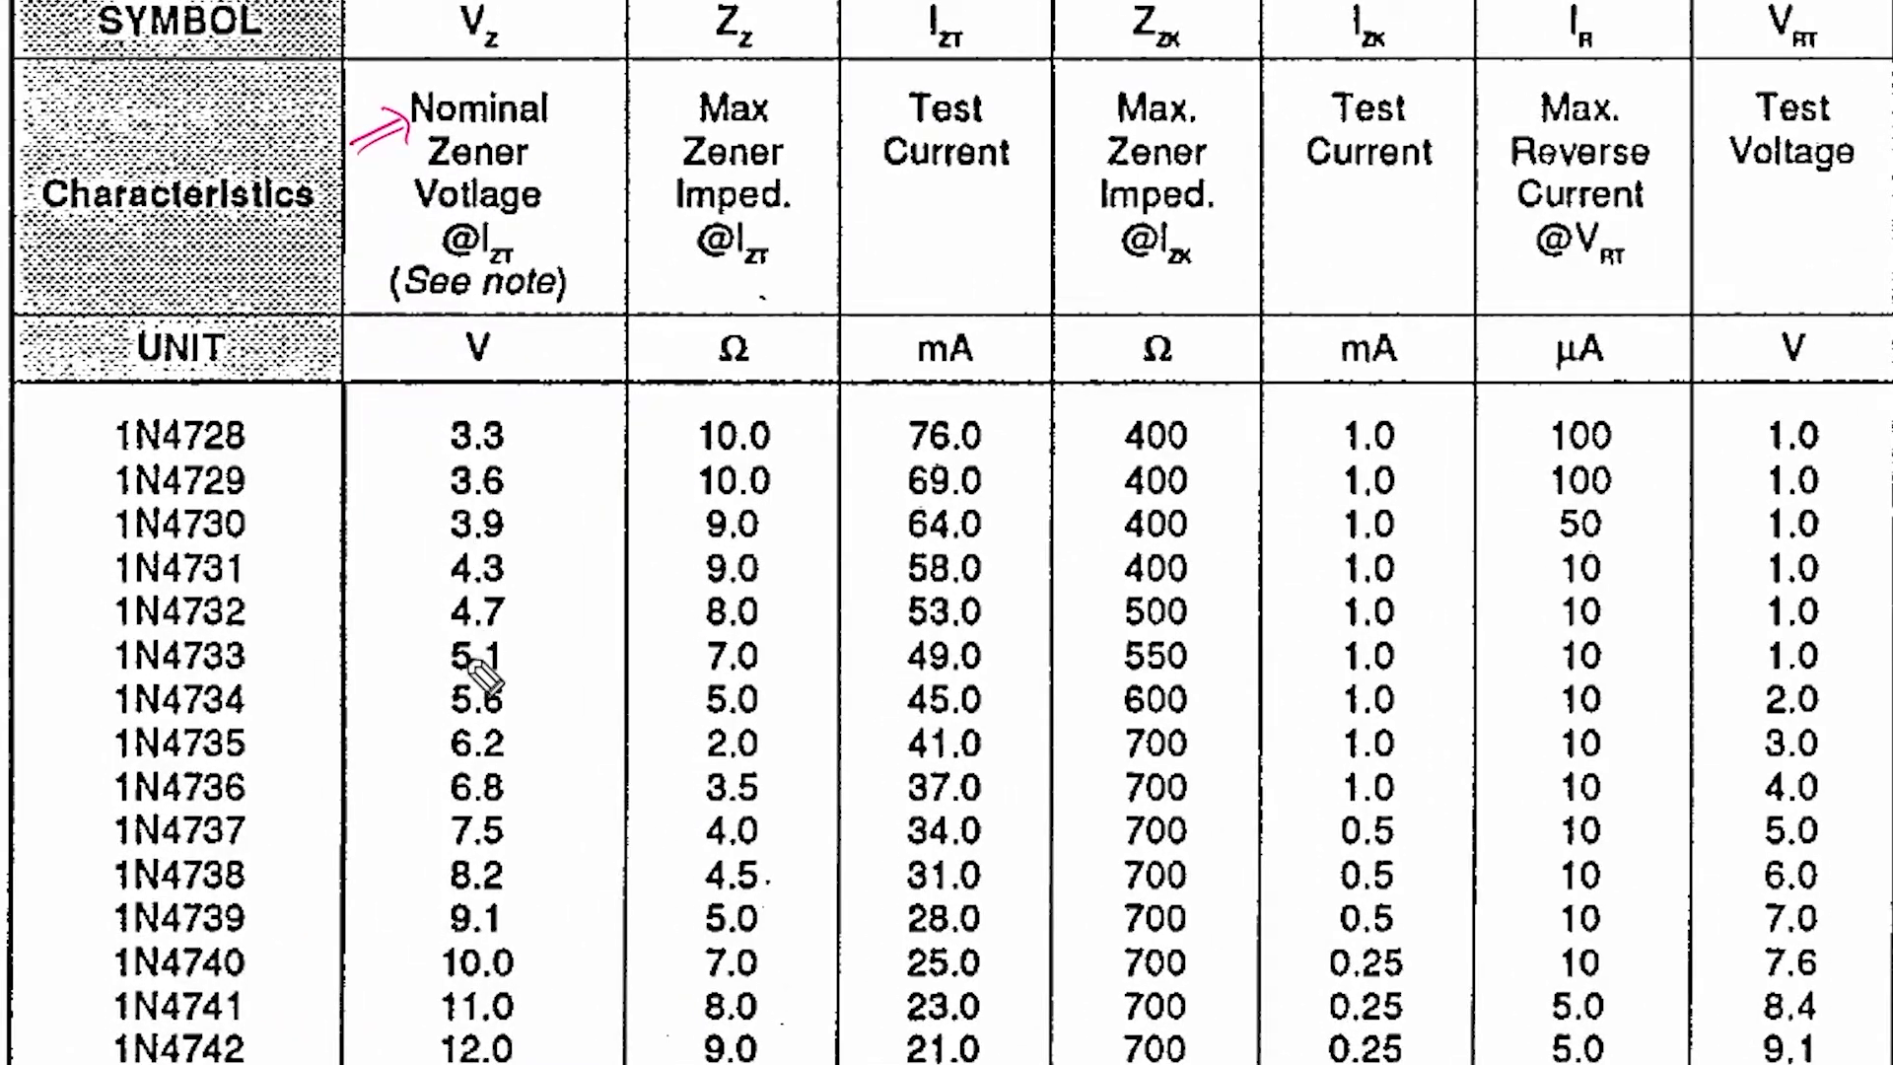
drag(444, 722, 520, 716)
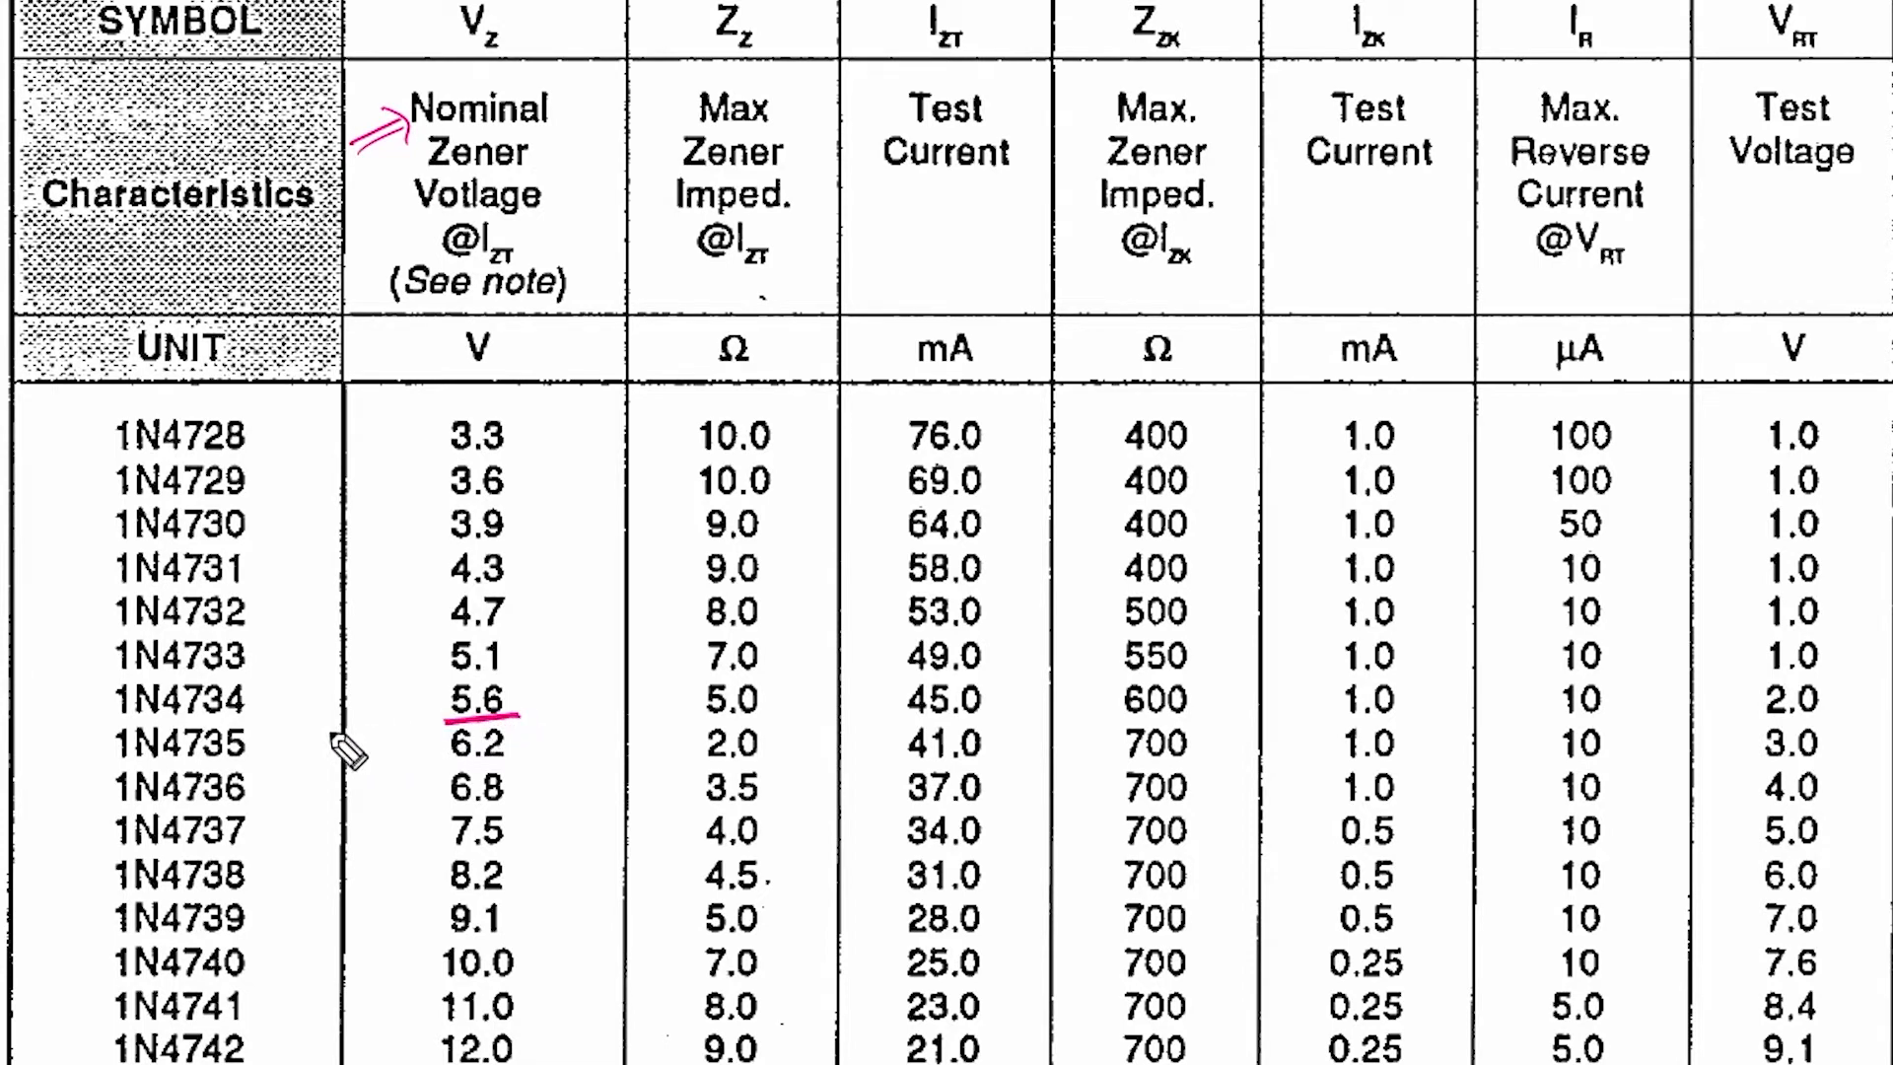
mouse_move(106, 722)
mouse_down()
mouse_move(194, 720)
mouse_move(109, 730)
mouse_up()
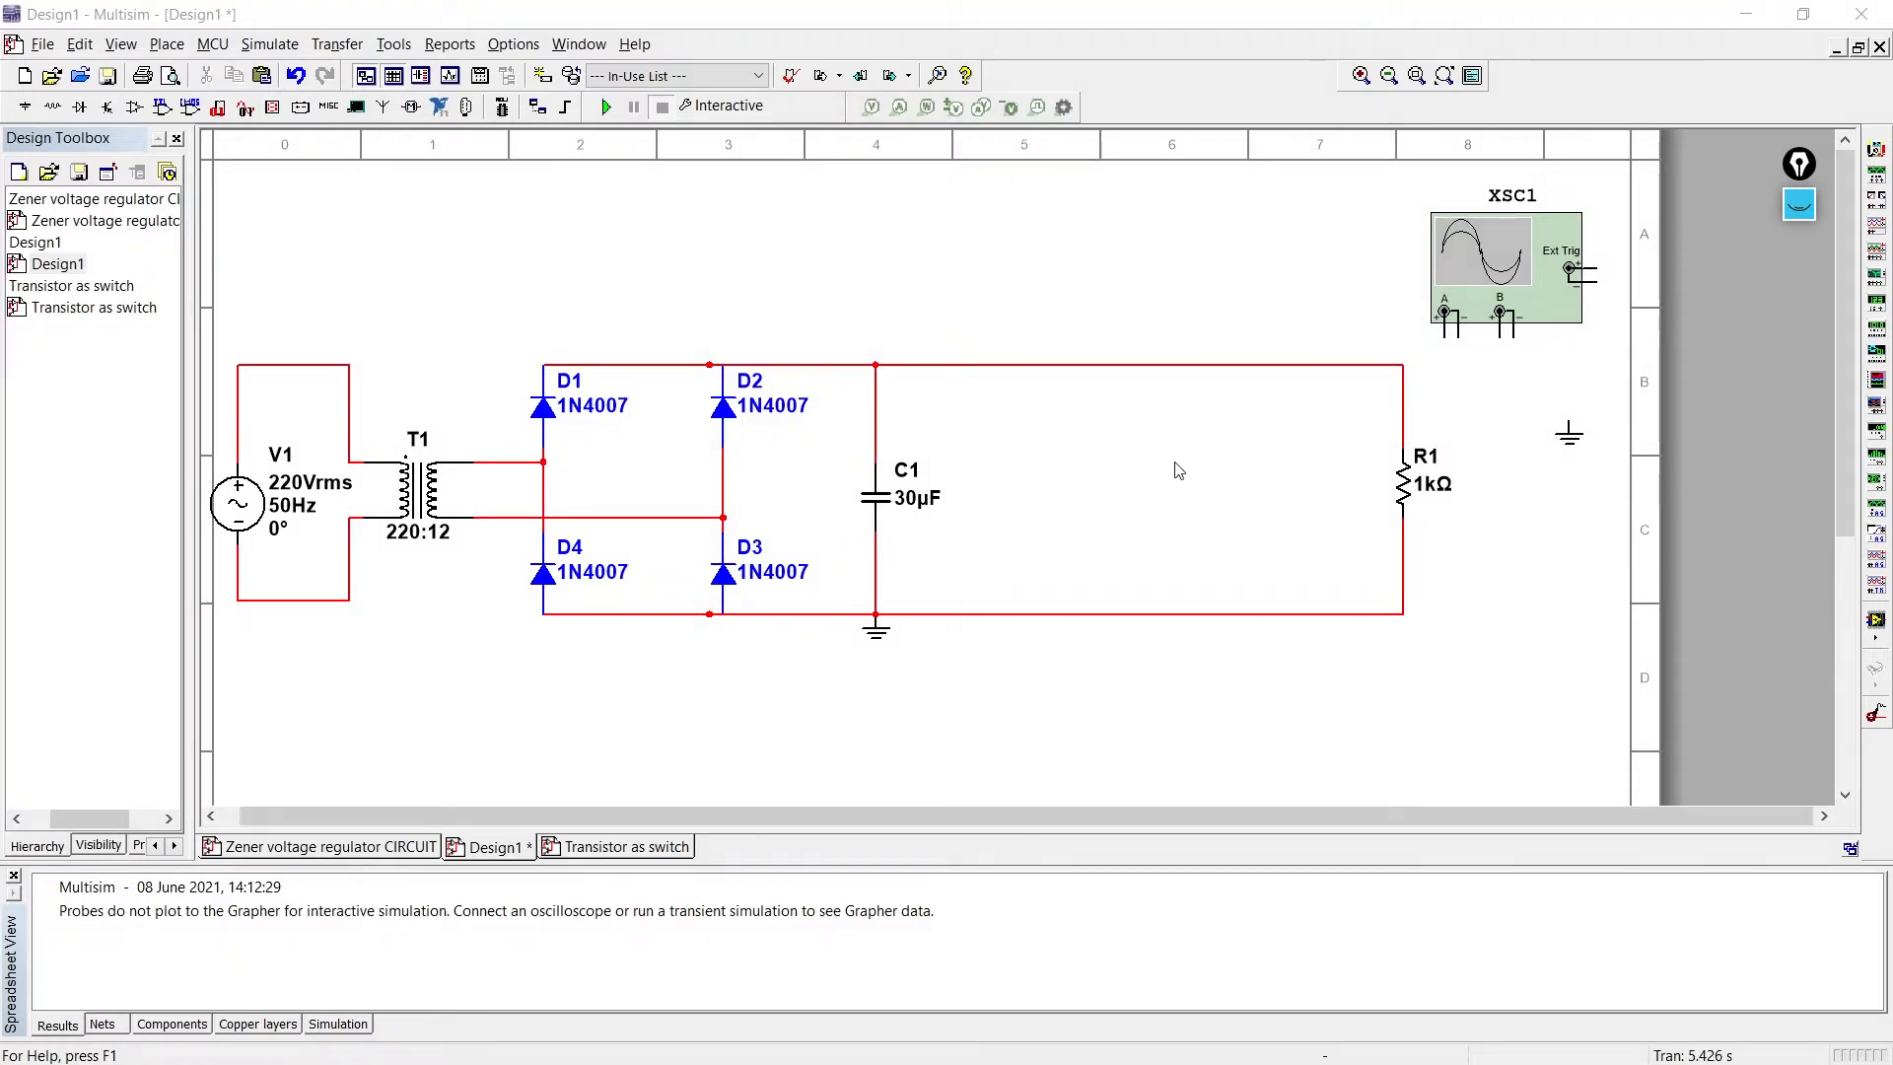
- Annotate the circuit's top wire in Multisim with a load current arrow IL and the range 10mA – 100mA, and clear the ink
click(1799, 204)
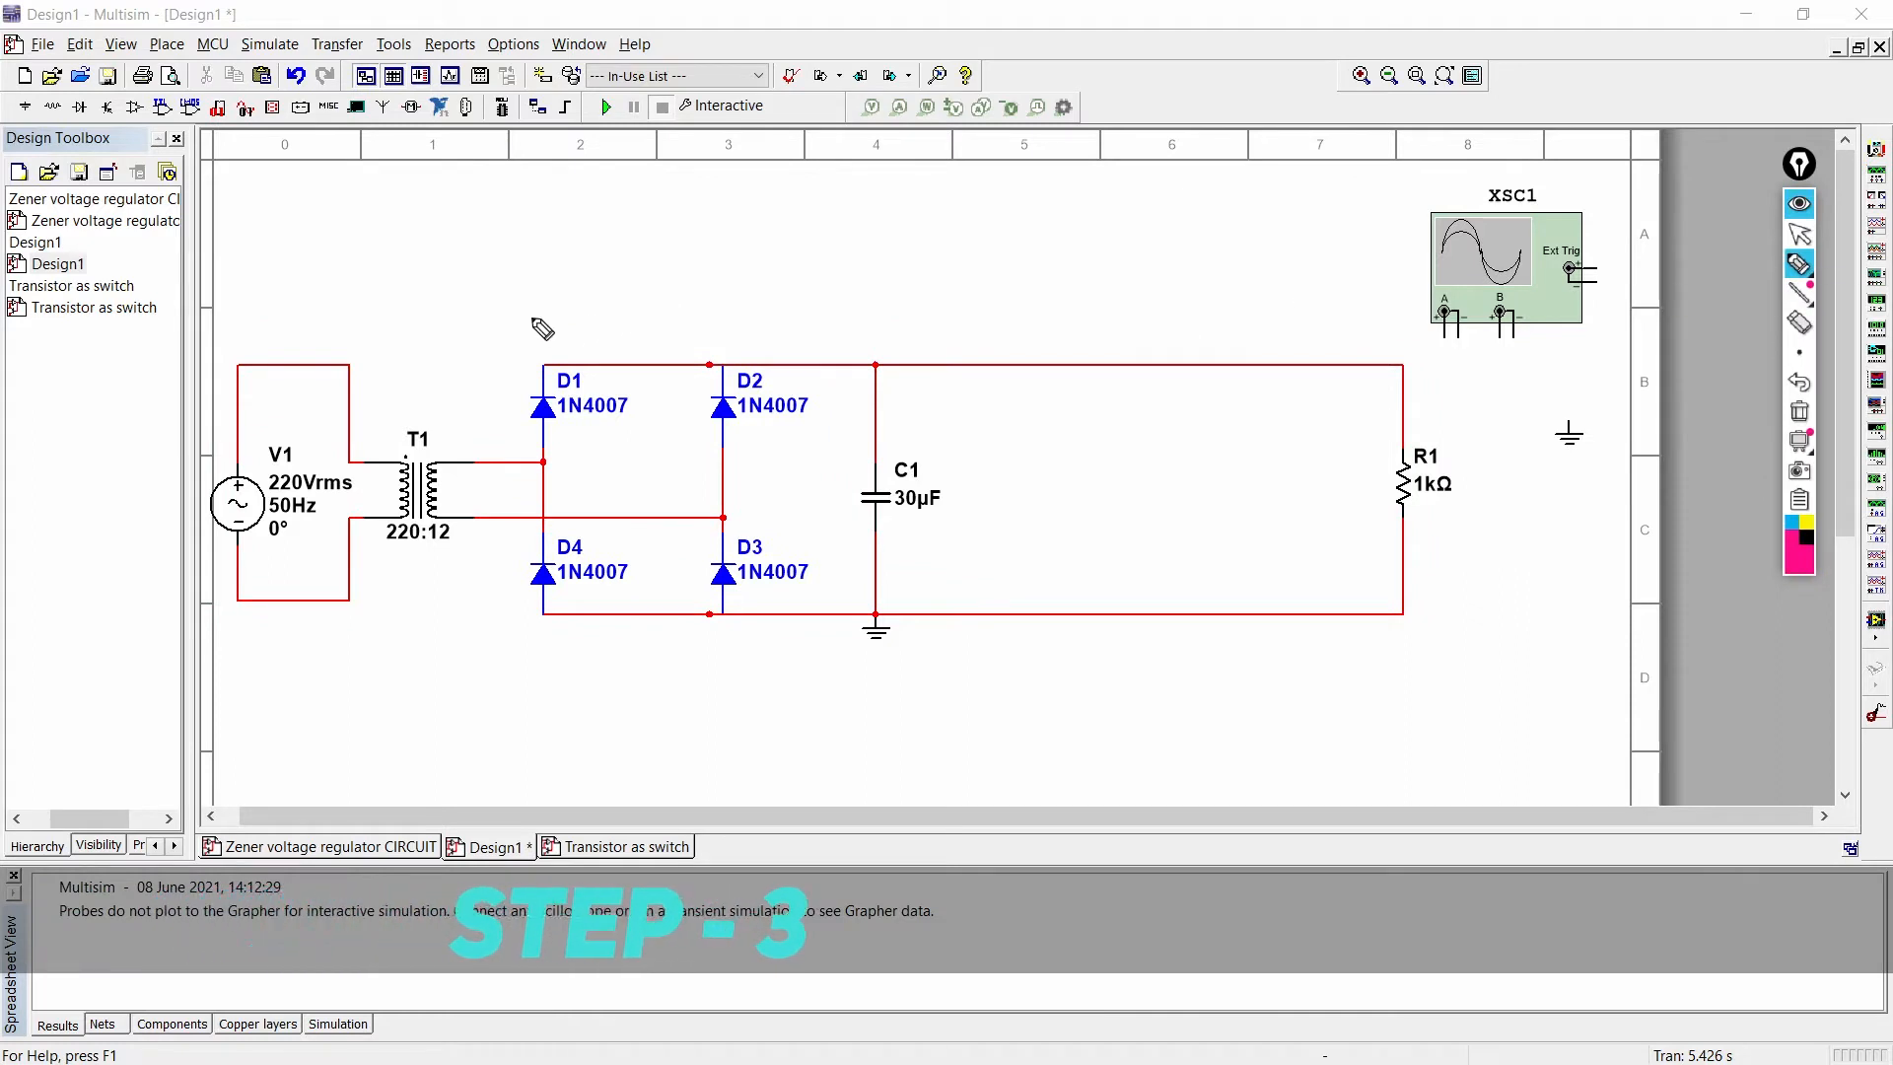
drag(1145, 343, 1316, 343)
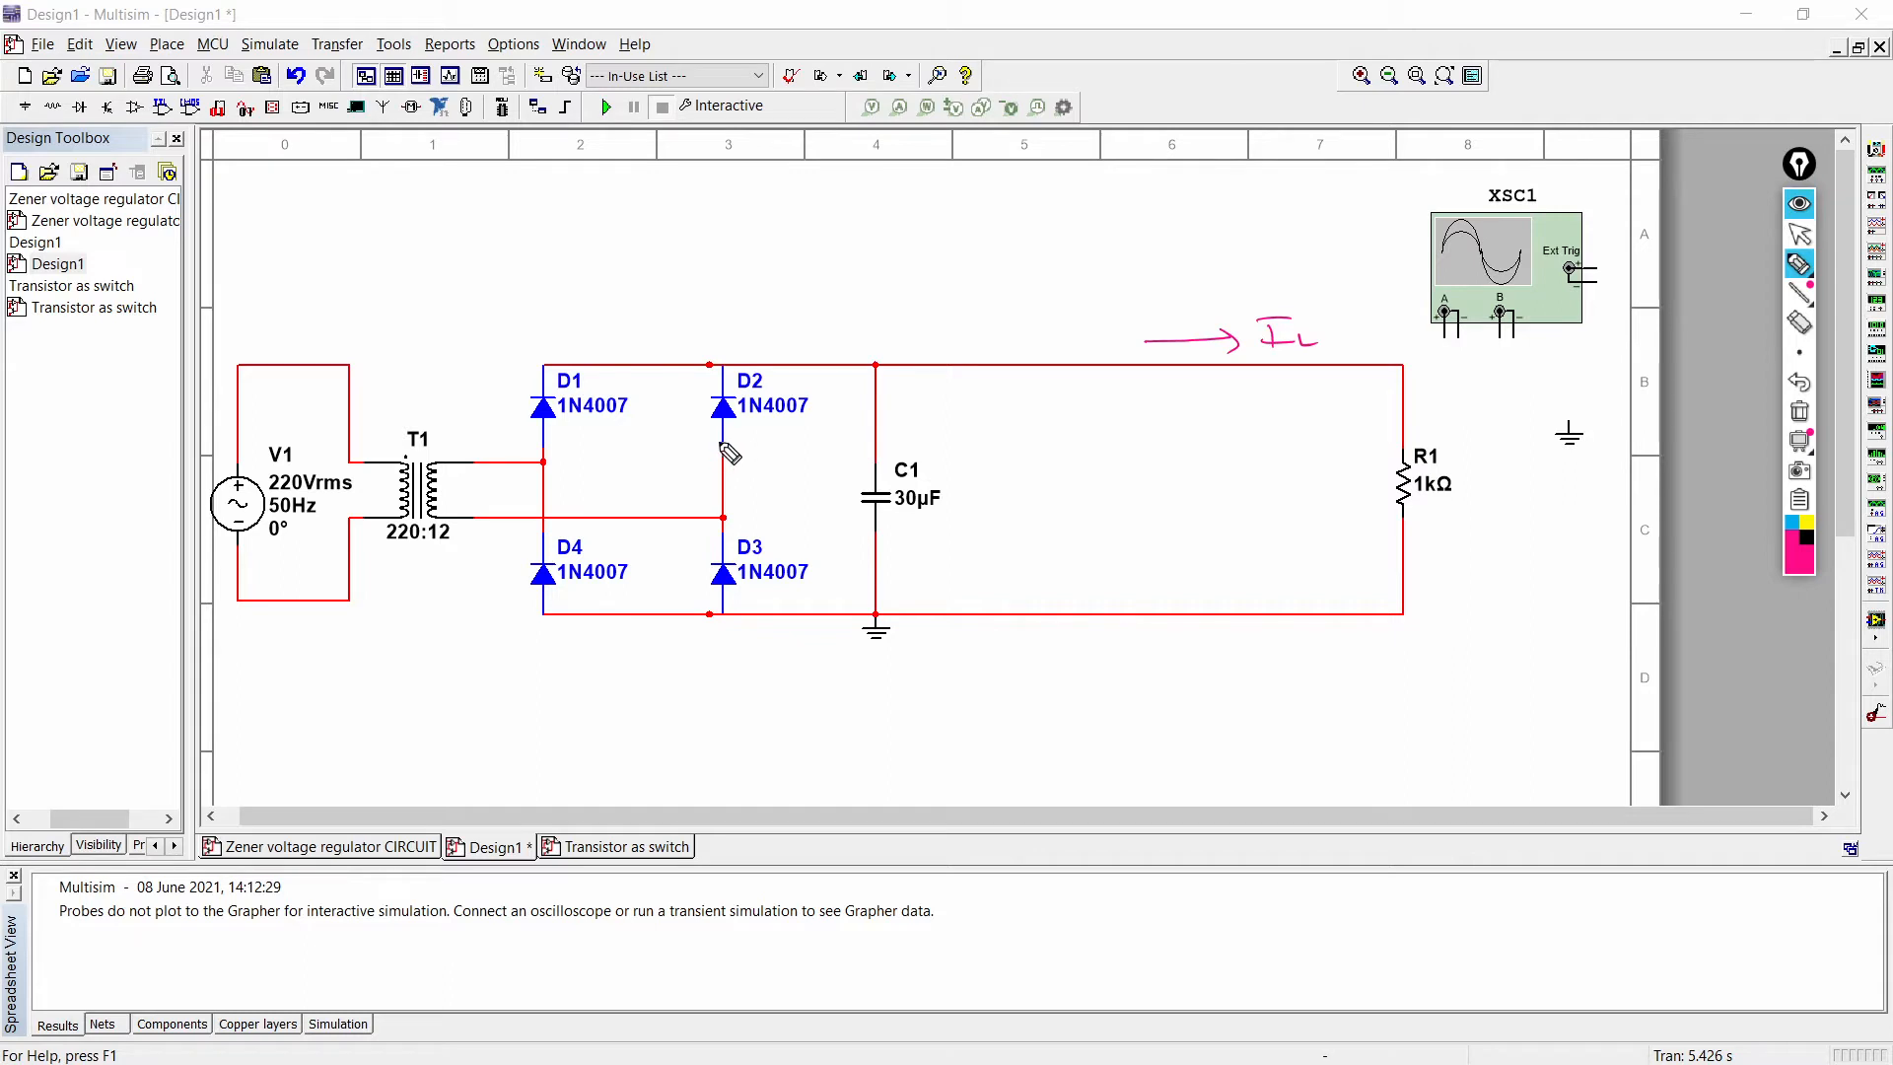
mouse_move(1005, 282)
mouse_down()
mouse_move(1008, 316)
mouse_move(1029, 290)
mouse_move(1217, 311)
mouse_move(1237, 288)
mouse_move(1331, 298)
mouse_up()
drag(1314, 288, 1328, 286)
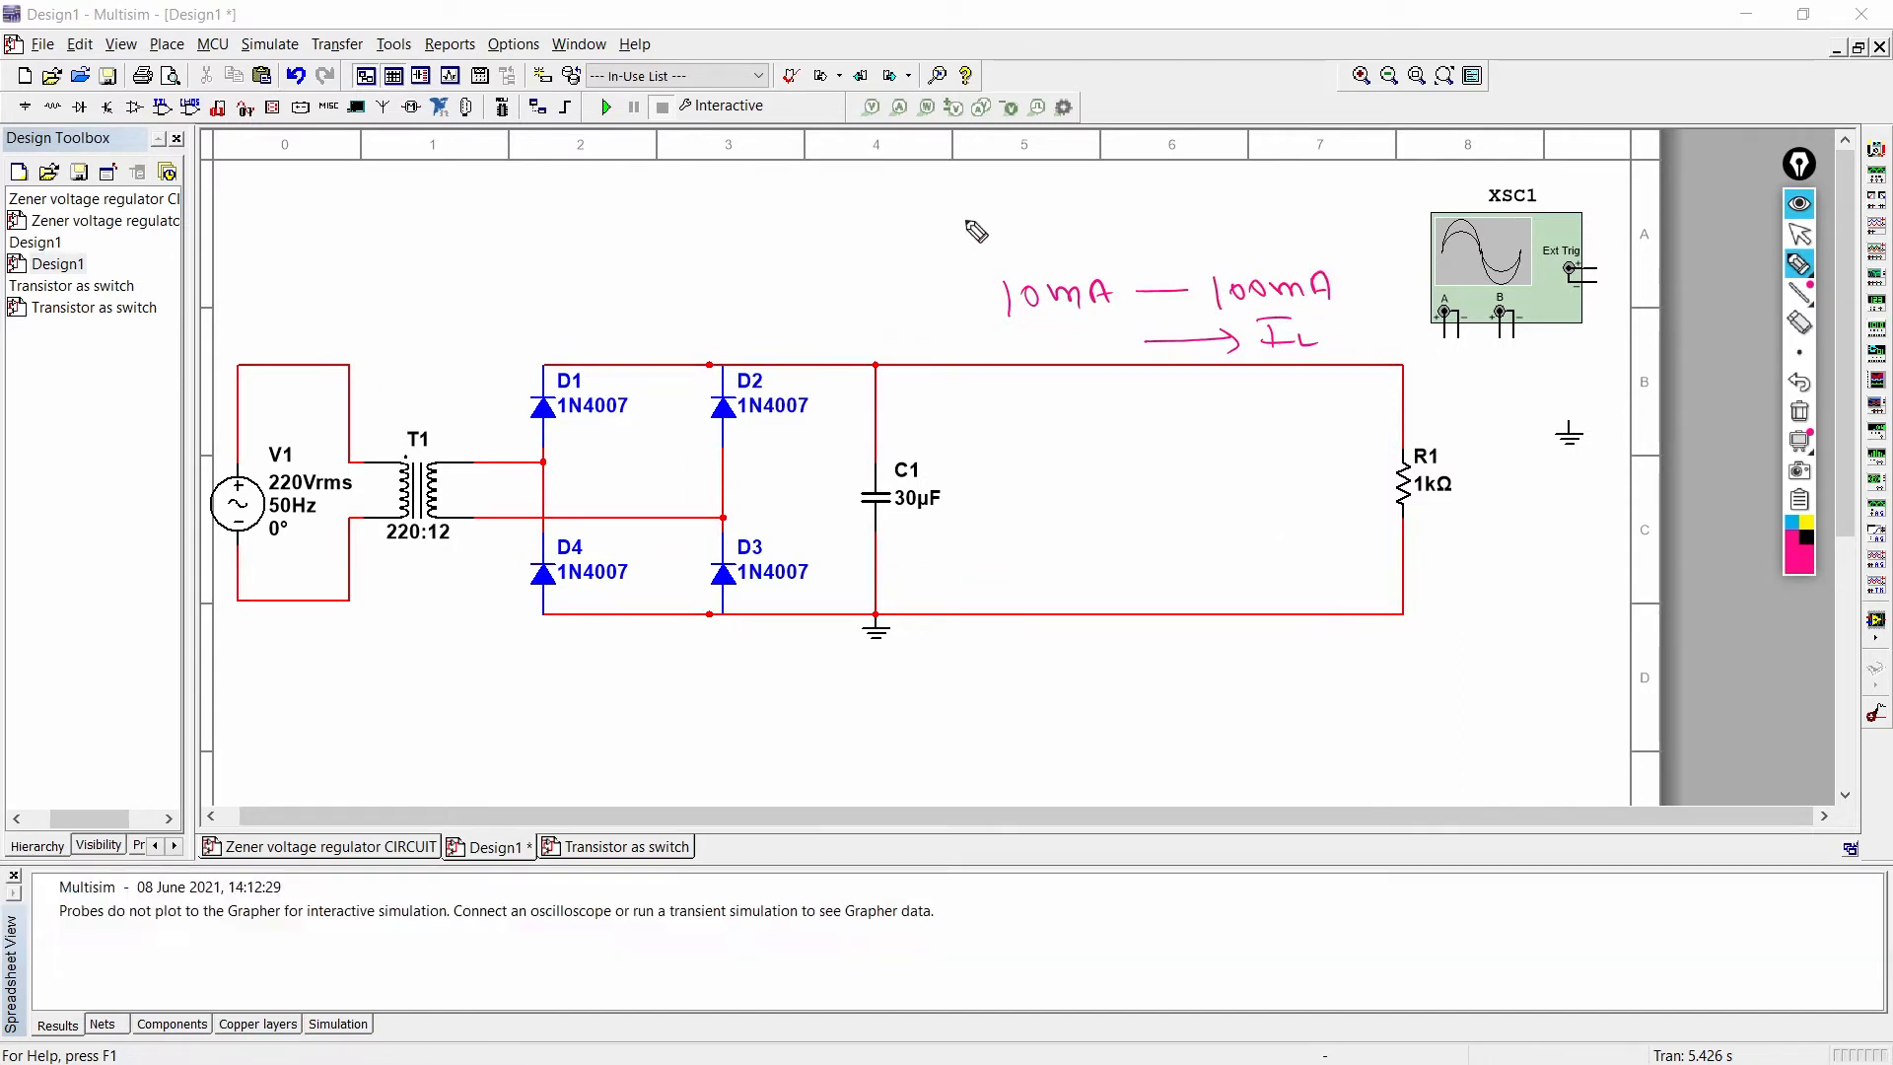
click(1799, 417)
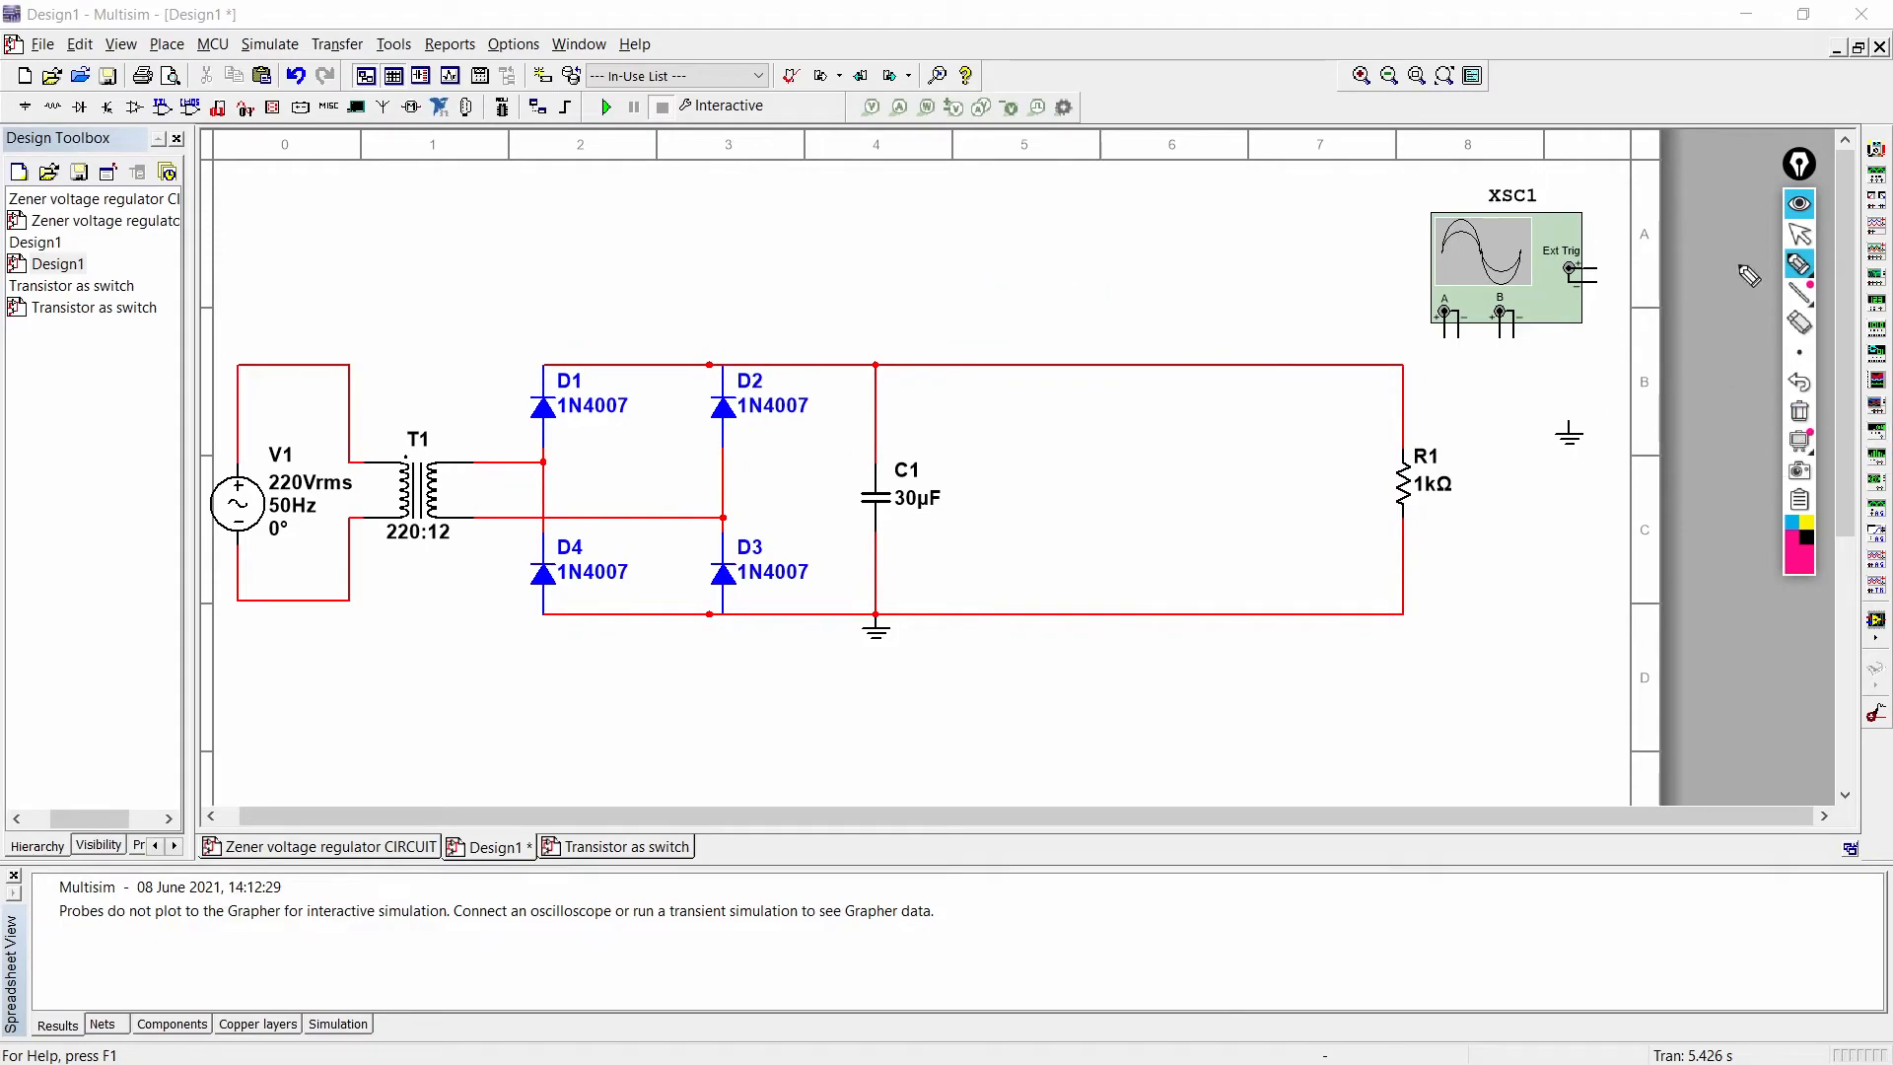
click(1799, 203)
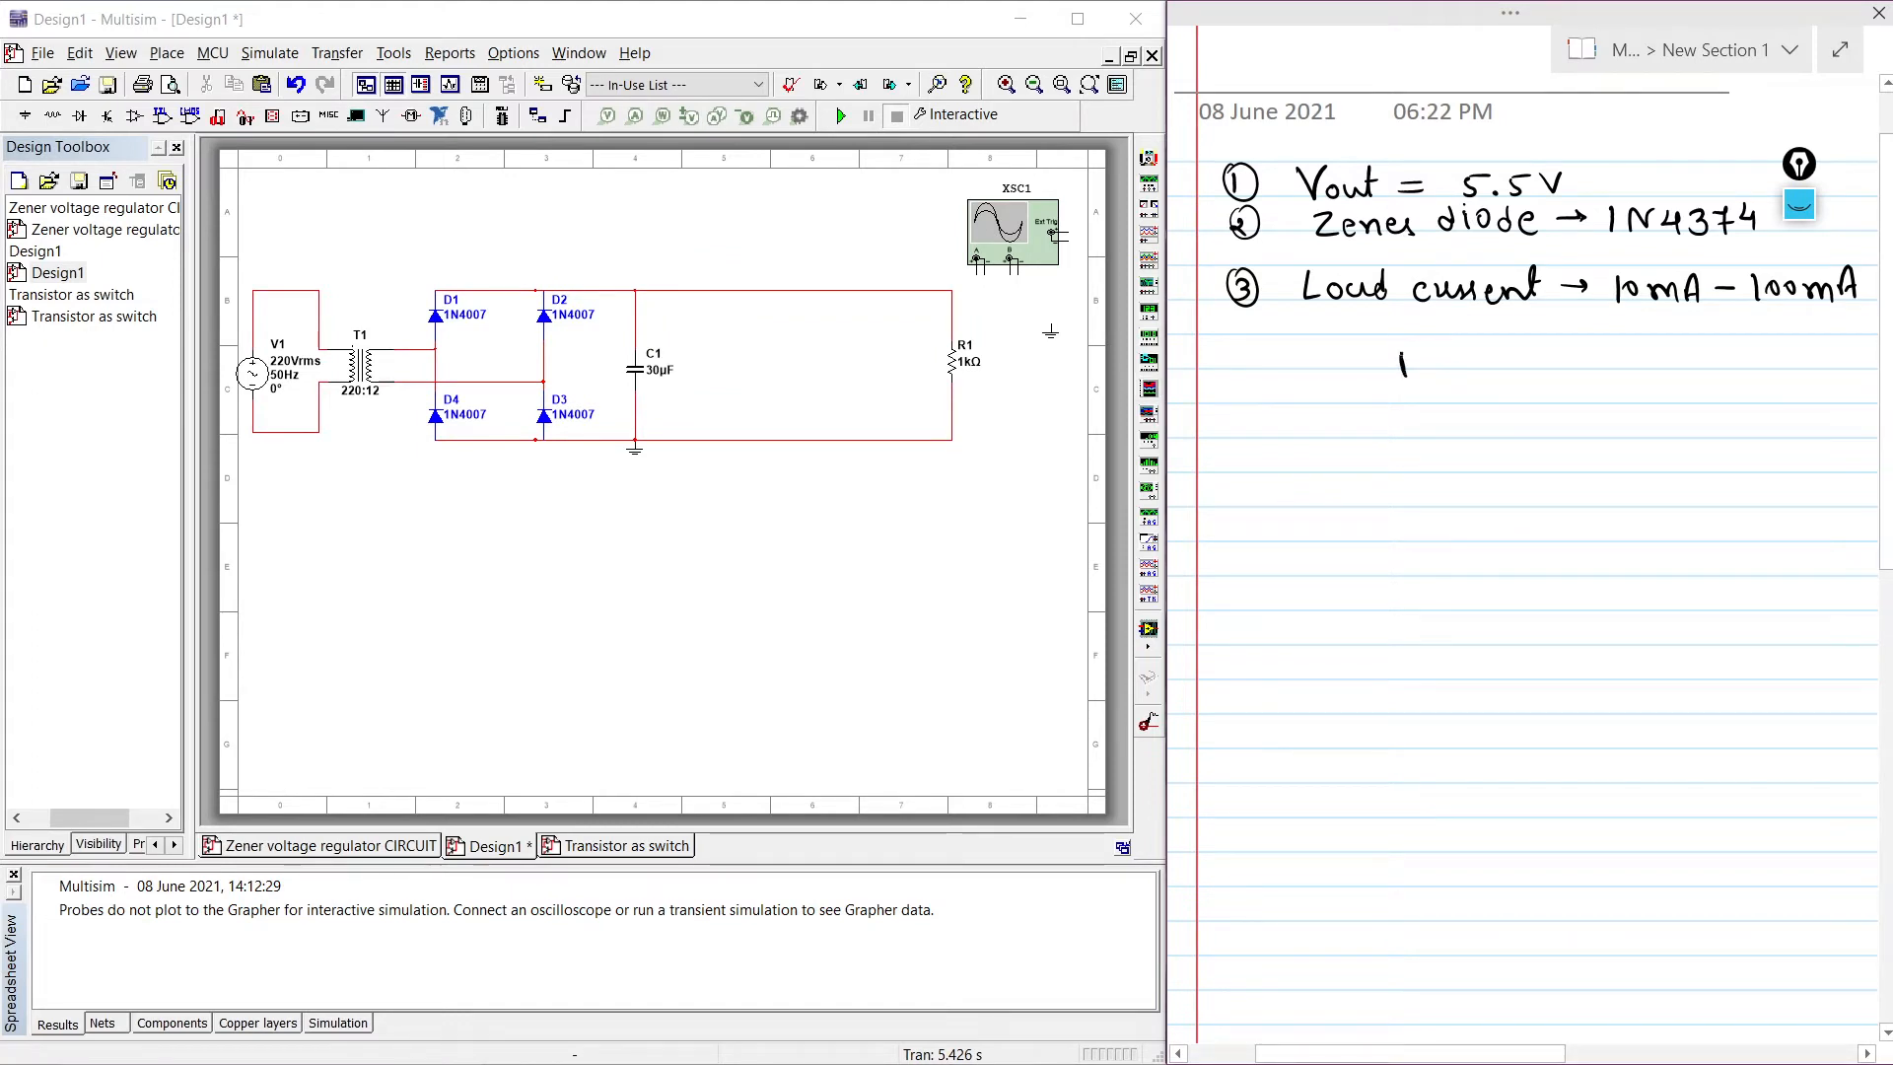
- On the notes page, handwrite the formula RL = Vout / IL below the load current requirement and underline RL
mouse_move(1432, 360)
mouse_down()
mouse_move(1447, 380)
mouse_move(1479, 350)
mouse_up()
mouse_move(1459, 358)
mouse_down()
mouse_move(1533, 338)
mouse_move(1577, 366)
mouse_up()
mouse_move(1566, 350)
mouse_down()
mouse_move(1587, 375)
mouse_move(1561, 395)
mouse_up()
drag(1544, 397, 1559, 421)
drag(1562, 408, 1577, 424)
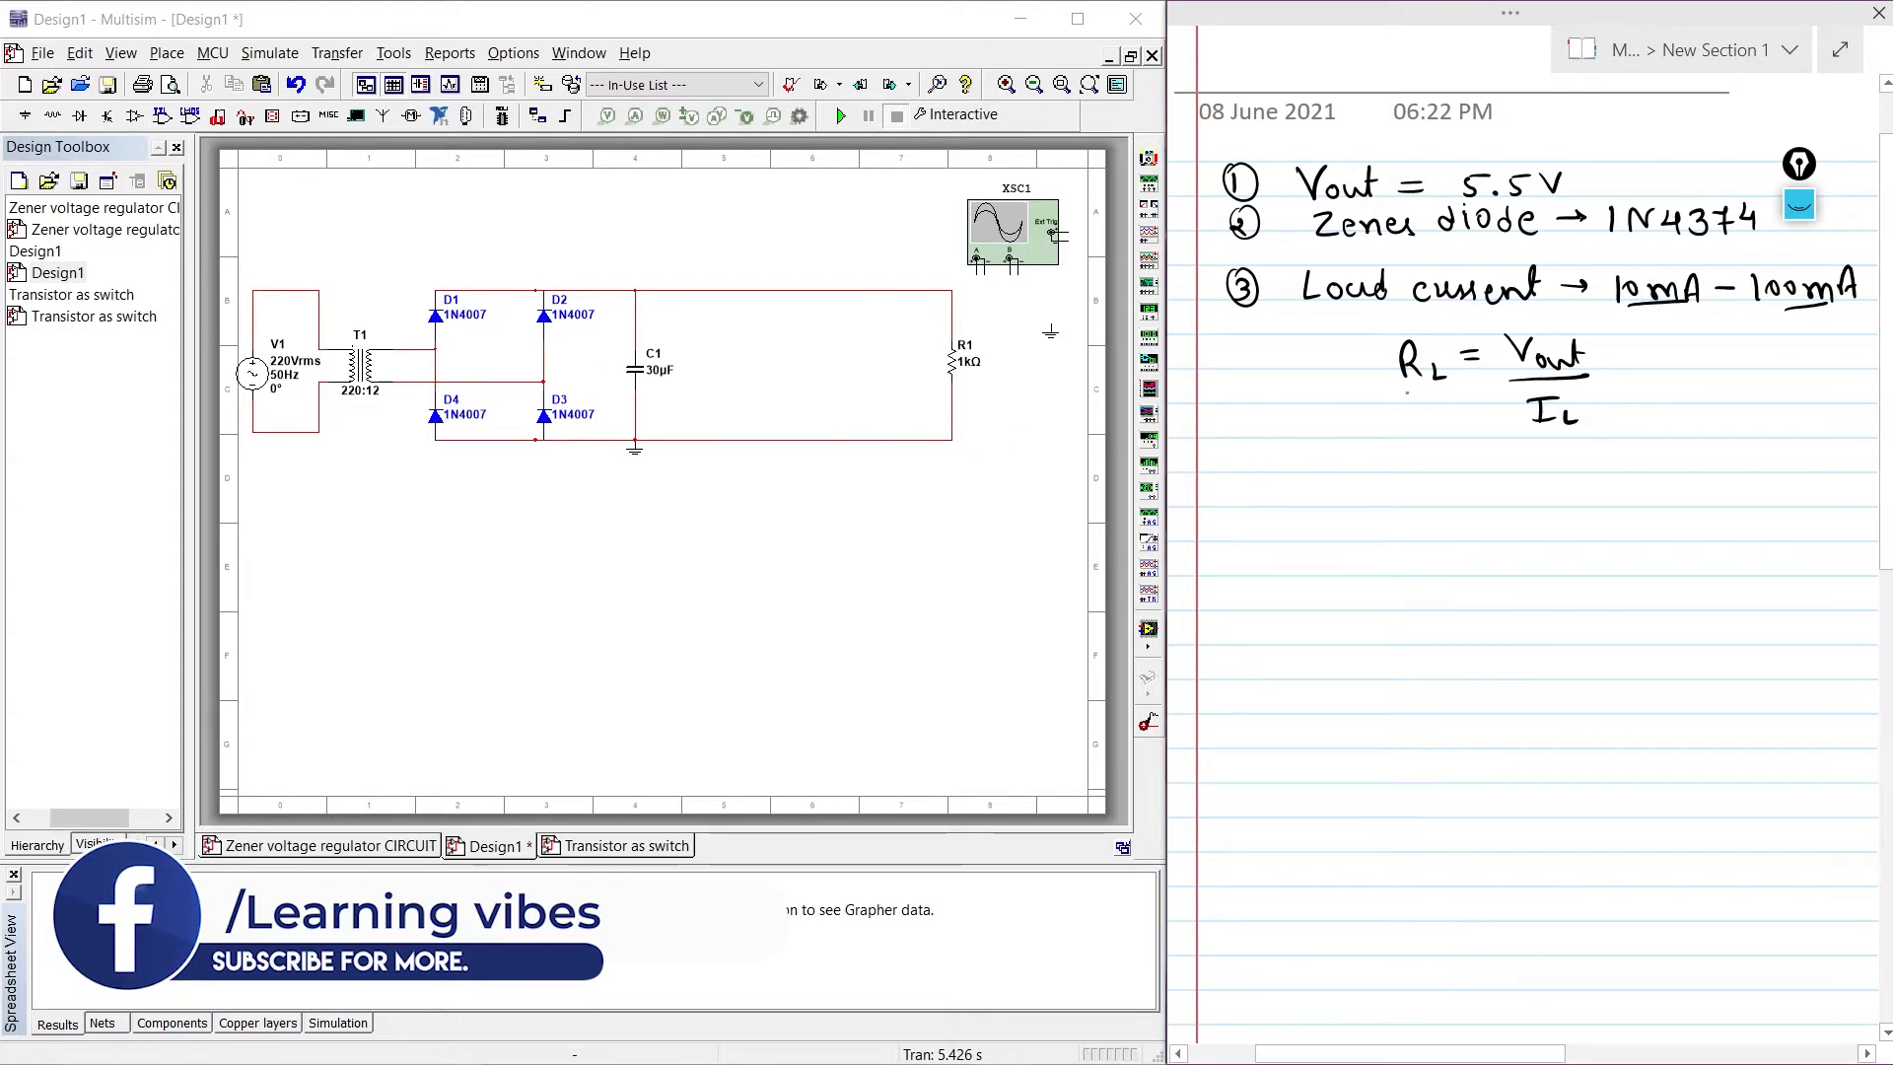
drag(1395, 391, 1461, 394)
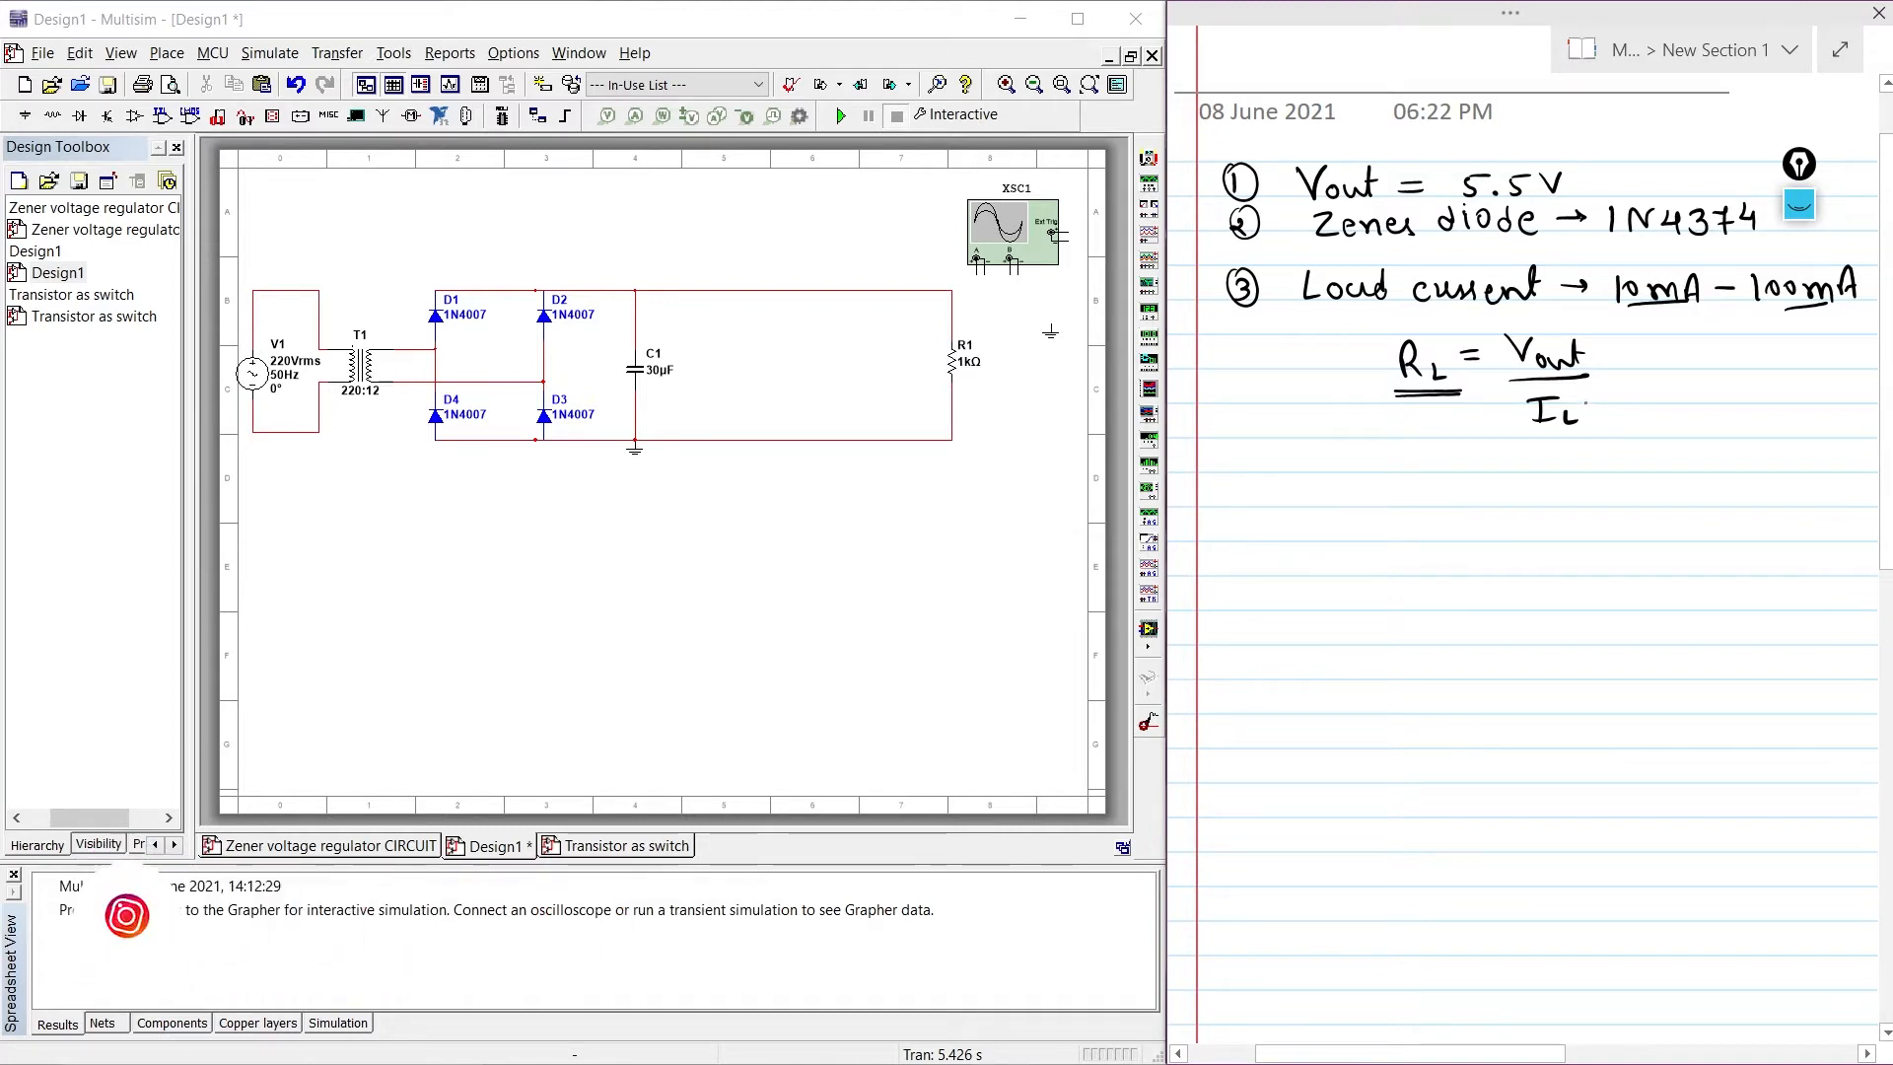
- Draw temporary arrows from IL to the 10mA and 100mA limits and towards RL in the notes
drag(1584, 401, 1670, 340)
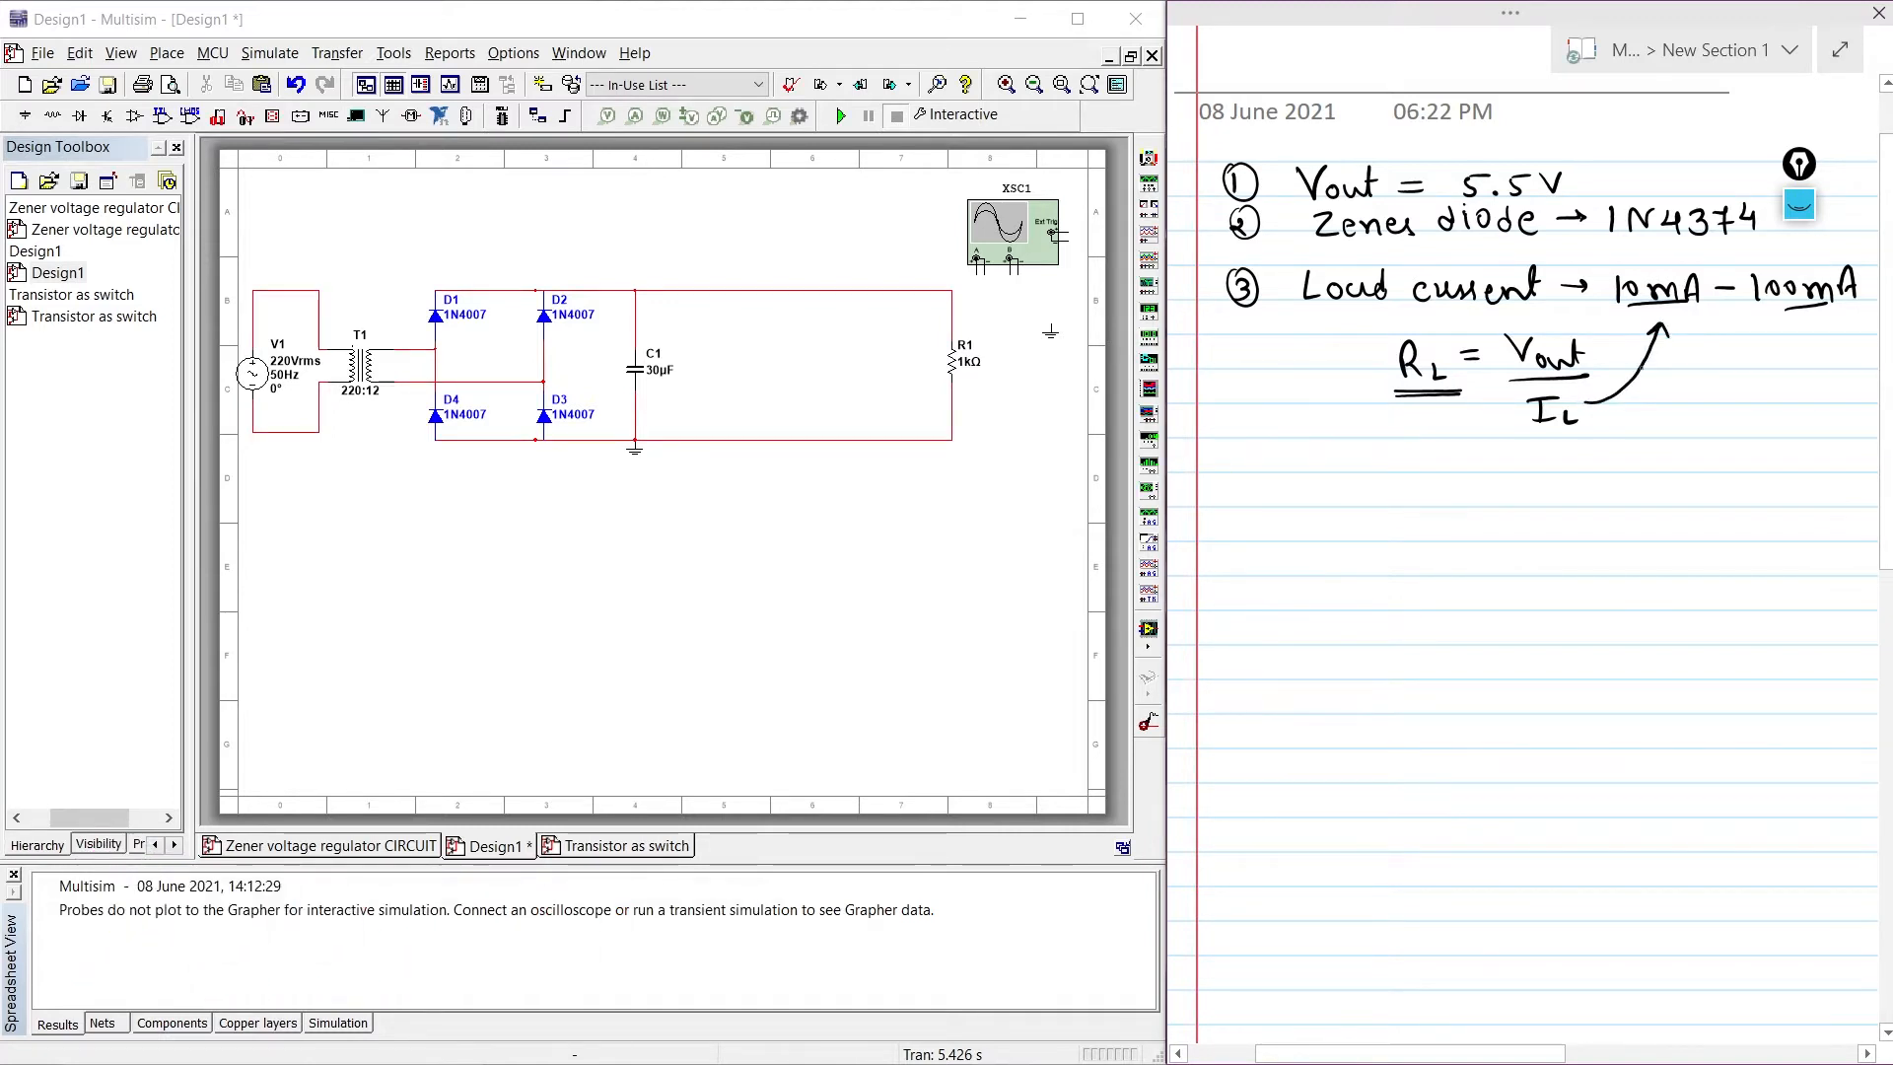
drag(1479, 407, 1477, 422)
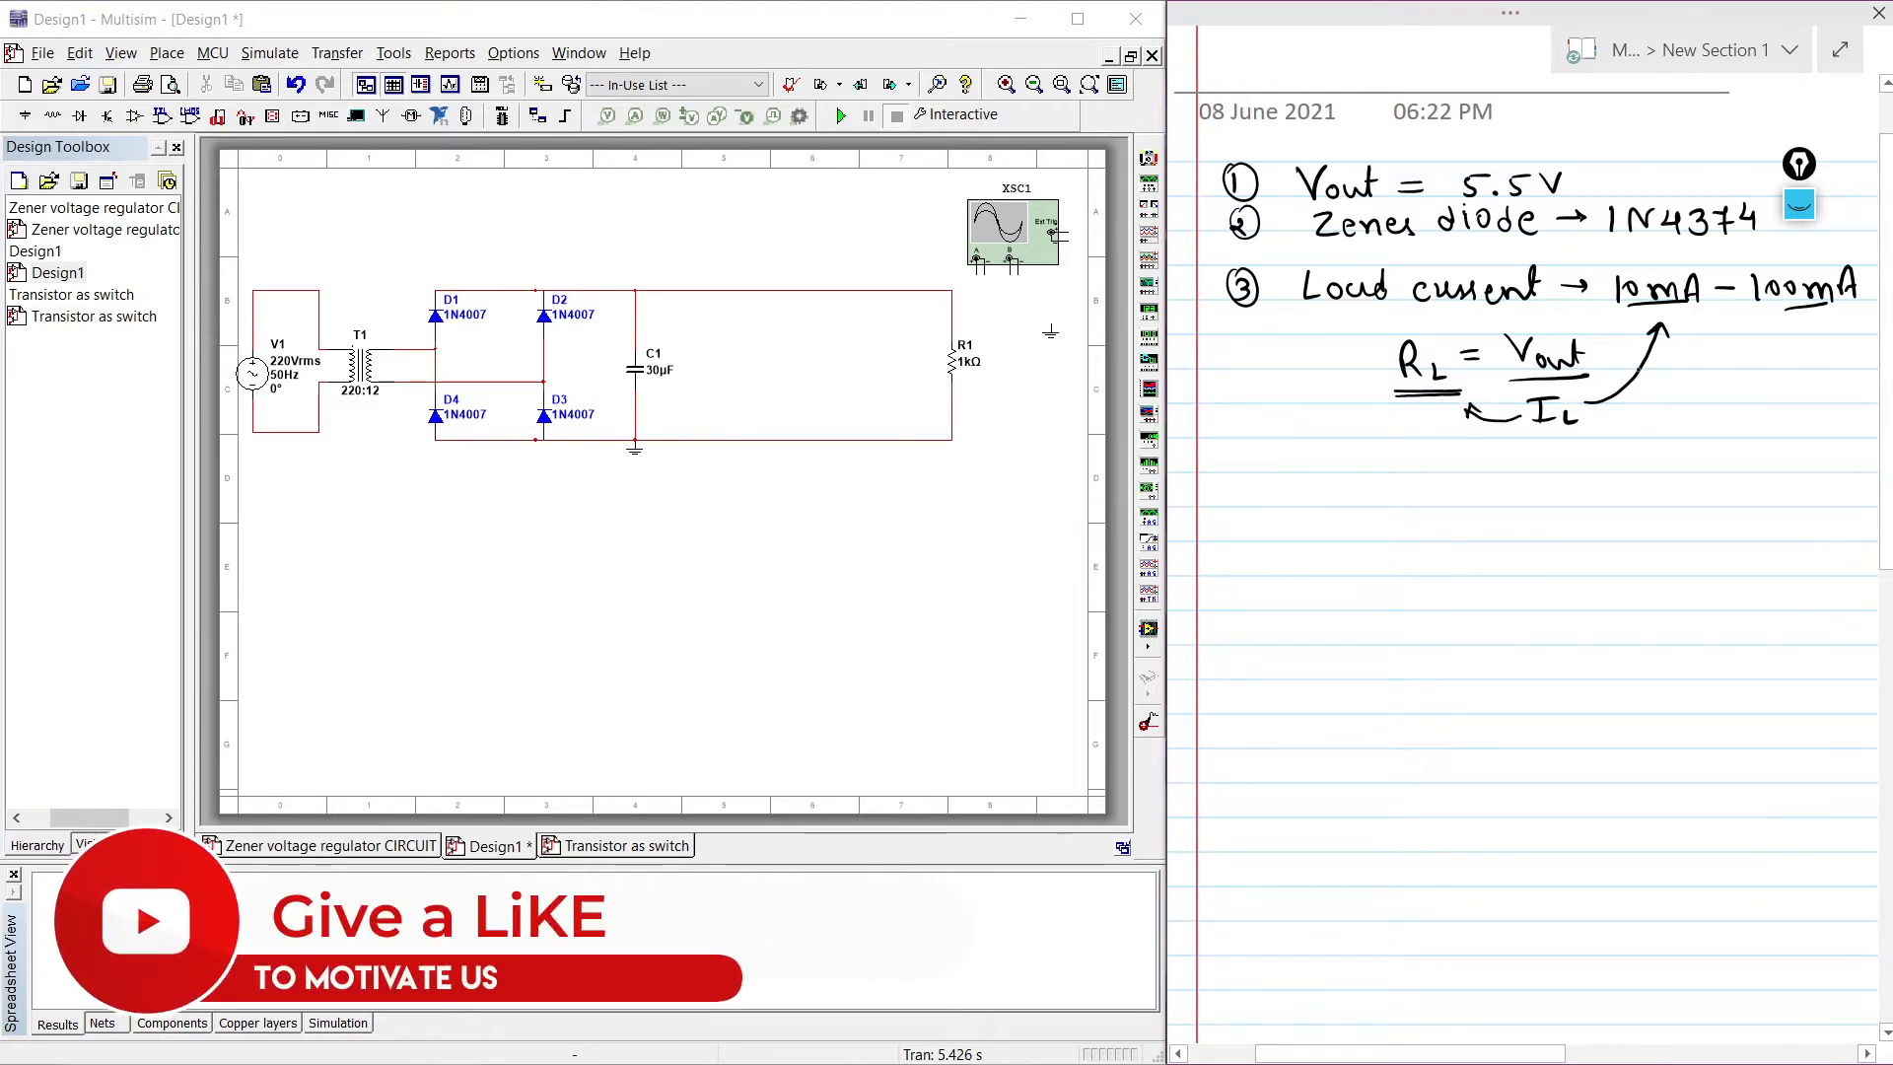
mouse_move(1583, 404)
mouse_down()
mouse_move(1686, 382)
mouse_move(1777, 324)
mouse_up()
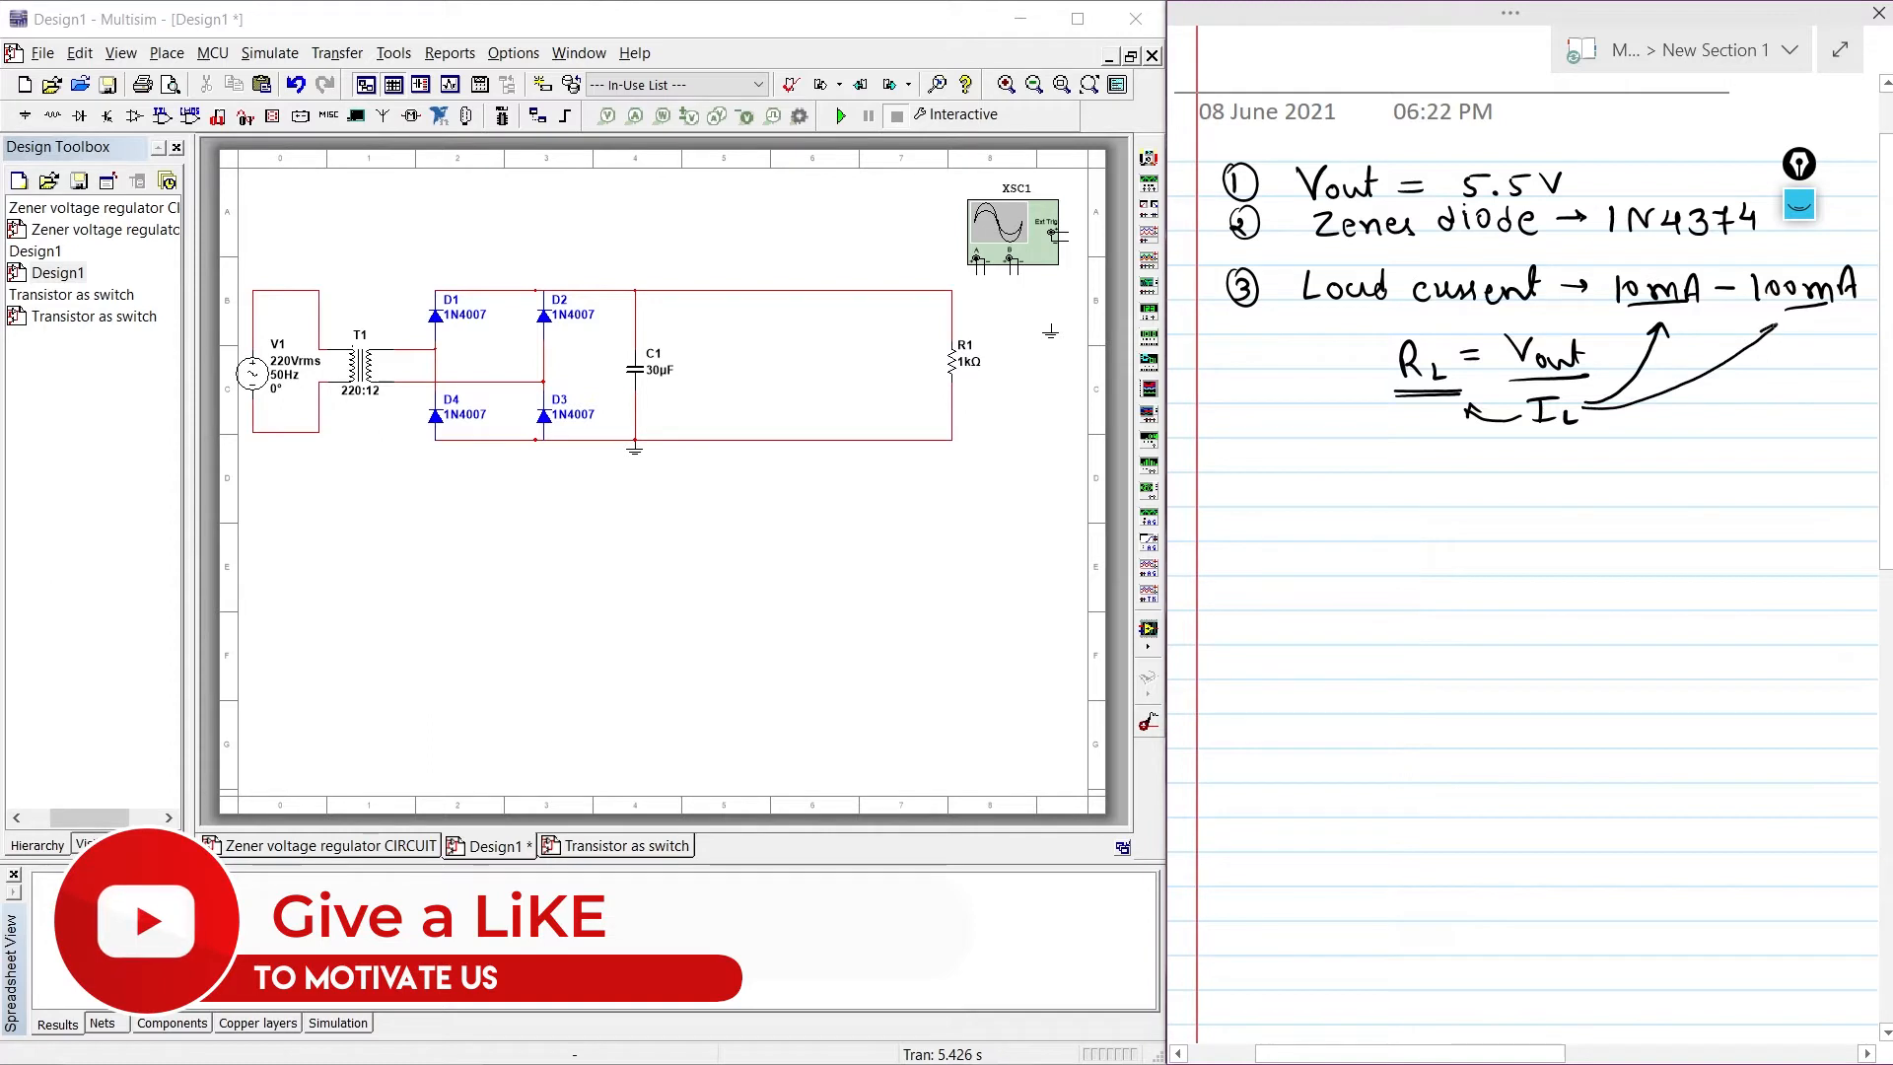
mouse_move(1530, 421)
mouse_down()
mouse_move(1441, 425)
mouse_move(1480, 422)
mouse_up()
drag(1657, 428, 1631, 374)
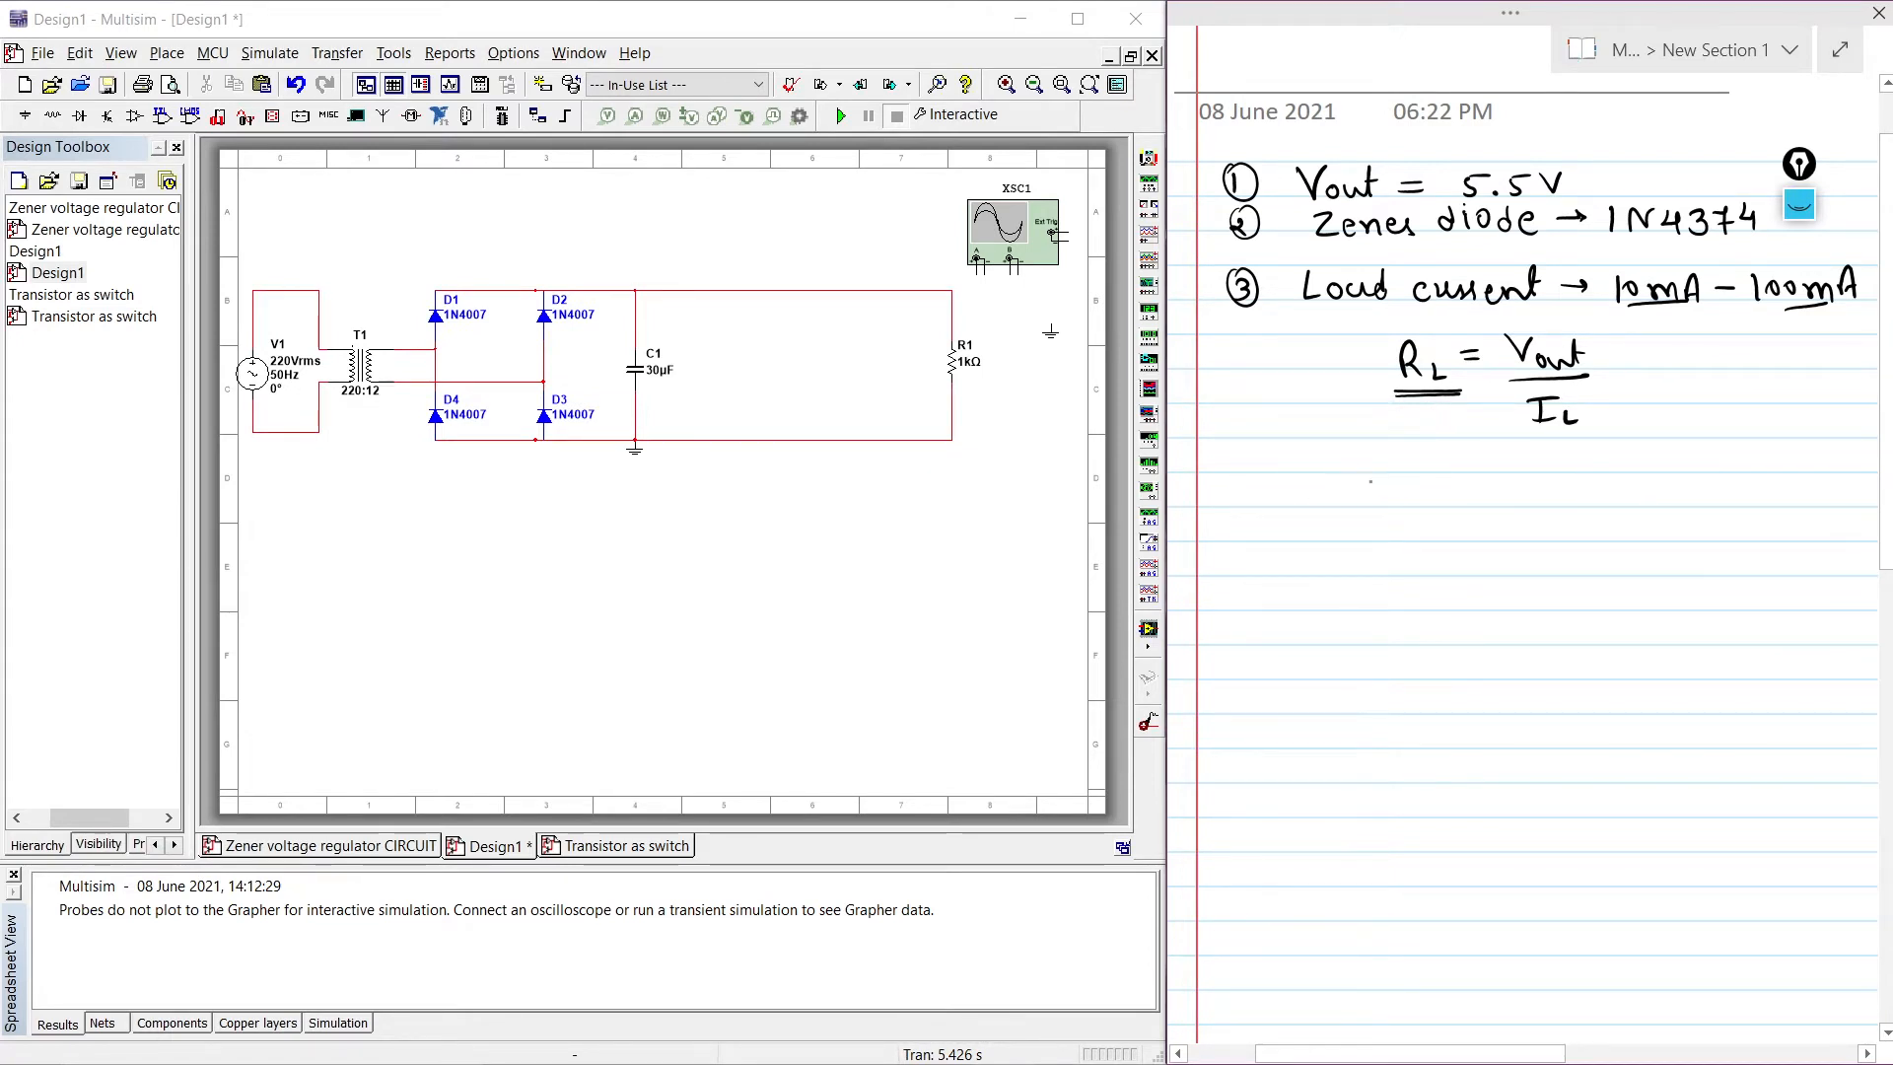
- Handwrite the first load resistance calculation, RL = 5.5V / 10mA =, below the formula
drag(1377, 463, 1392, 490)
drag(1401, 474, 1412, 490)
drag(1424, 471, 1487, 451)
click(1504, 465)
drag(1517, 456, 1524, 468)
mouse_move(1517, 452)
mouse_down()
mouse_move(1537, 449)
mouse_move(1559, 508)
mouse_move(1563, 449)
mouse_up()
drag(1608, 474, 1625, 472)
drag(1609, 484, 1626, 483)
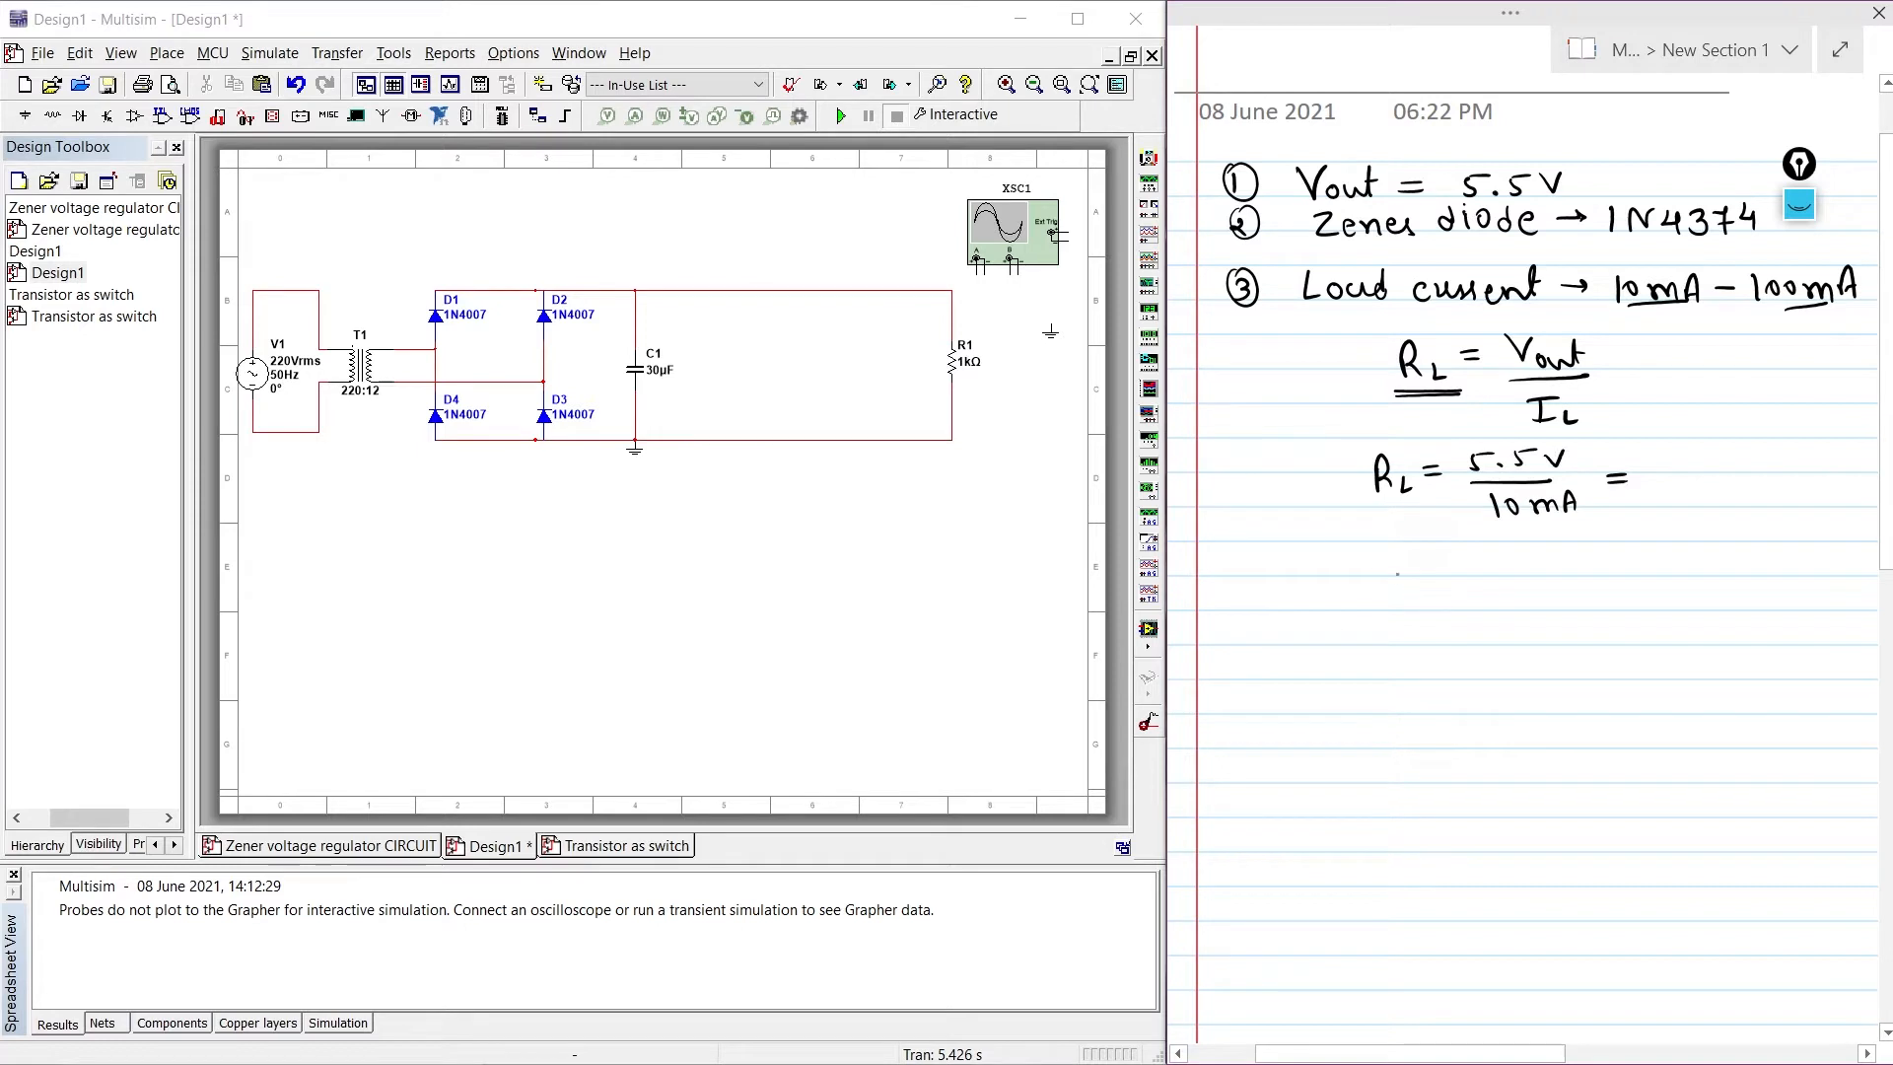
- Handwrite the second load resistance calculation, RL = 5.5 / 100mA =, on the line below
drag(1394, 559, 1413, 585)
mouse_move(1419, 574)
mouse_down()
mouse_move(1434, 588)
mouse_move(1459, 557)
mouse_up()
click(1499, 547)
mouse_move(1443, 569)
mouse_down()
mouse_move(1579, 575)
mouse_move(1538, 599)
mouse_up()
mouse_move(1557, 599)
mouse_down()
mouse_move(1582, 611)
mouse_move(1637, 559)
mouse_up()
drag(1618, 569, 1639, 568)
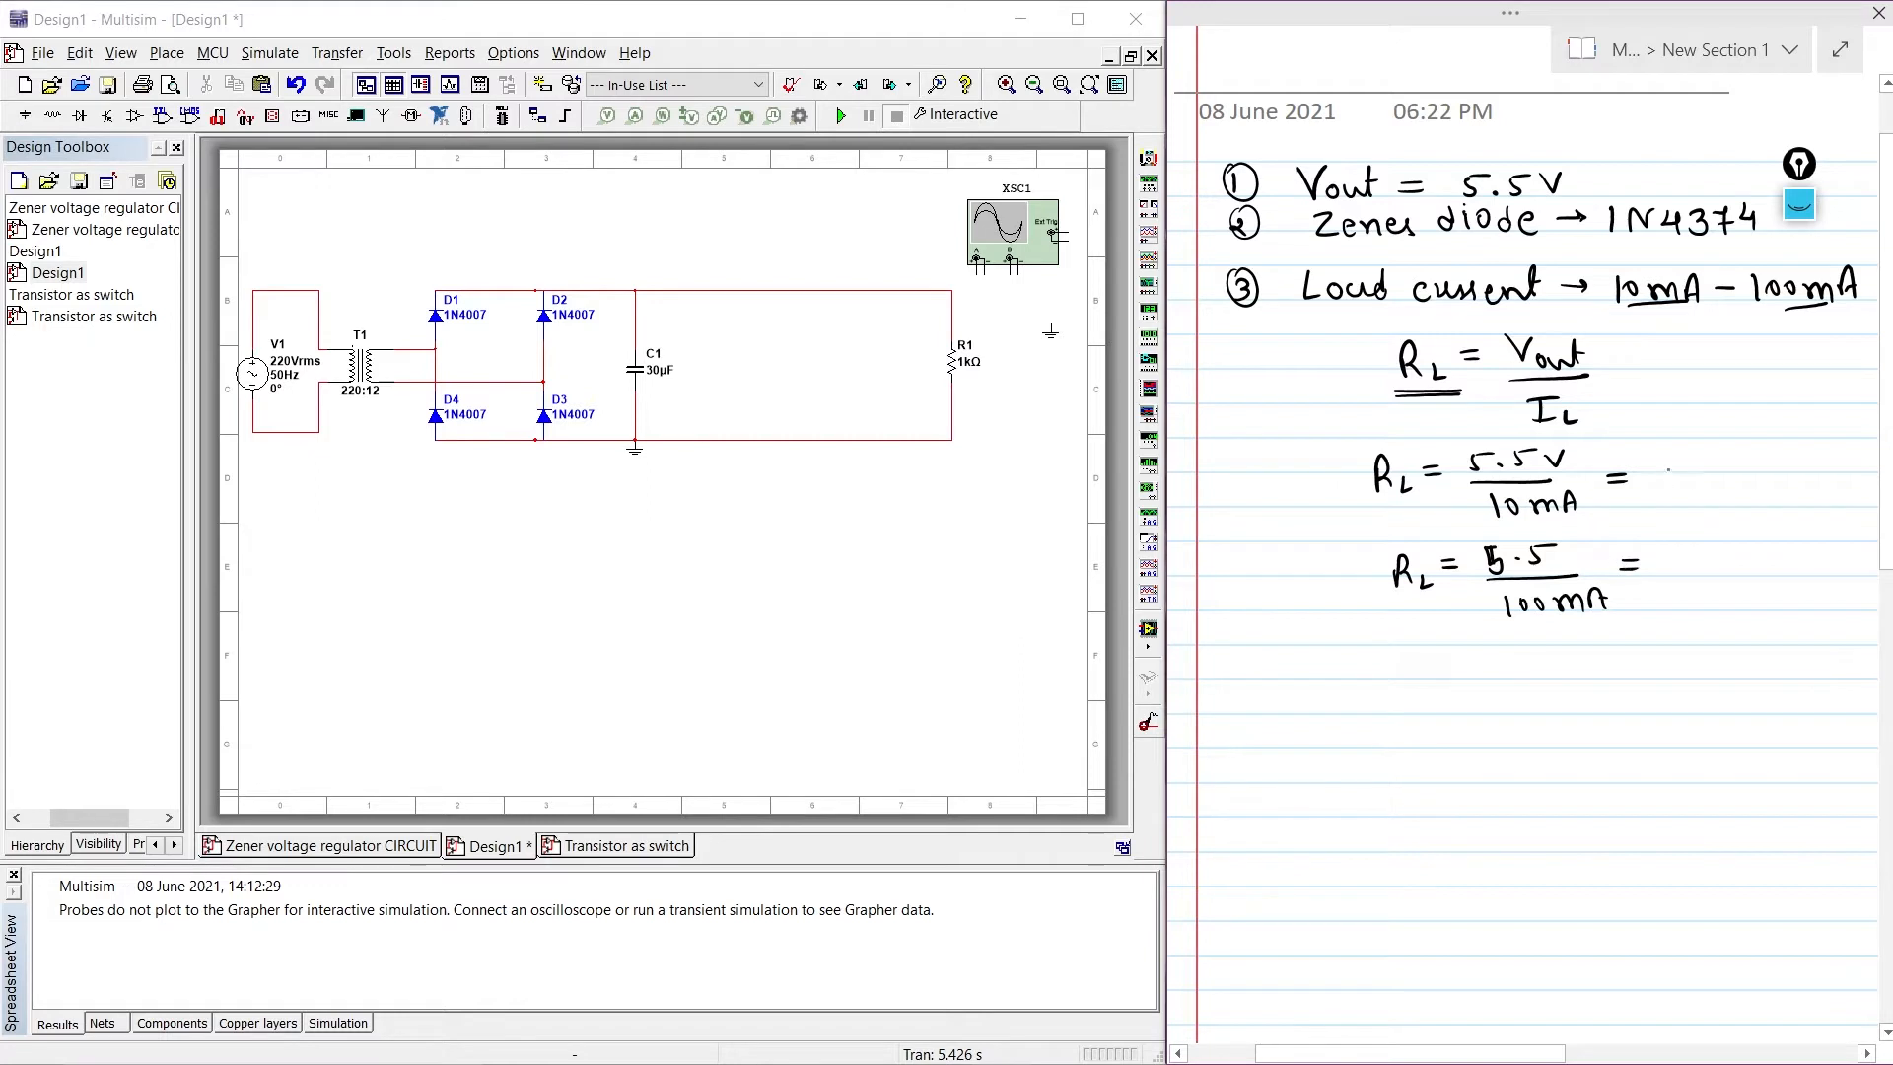
- Fill in the two load resistance results as 500Ω for 10mA and 50Ω for 100mA
drag(1678, 470, 1664, 490)
drag(1679, 467, 1697, 465)
drag(1711, 470, 1733, 471)
drag(1743, 483, 1787, 463)
drag(1713, 554, 1712, 555)
drag(1727, 567, 1771, 558)
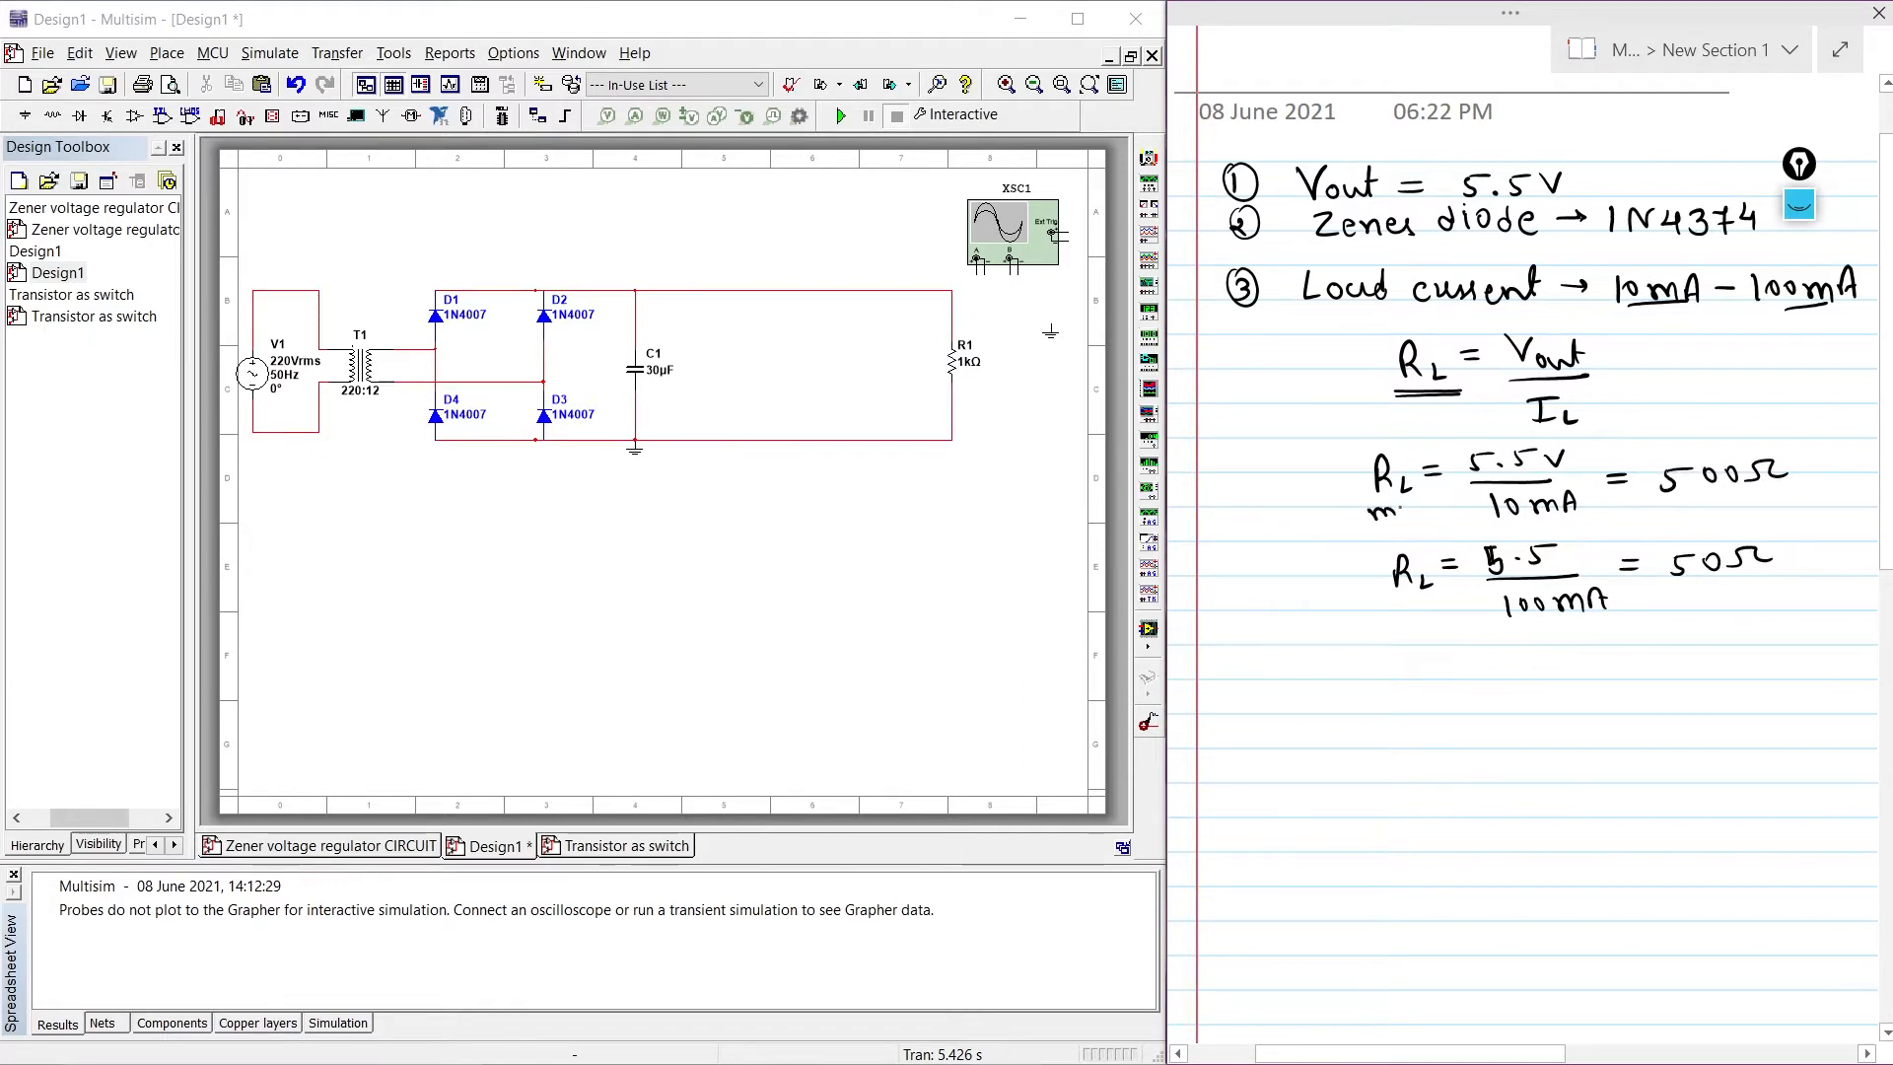
- Label the RL for 10mA as "max" and the RL for 100mA as "min"
drag(1397, 514, 1417, 512)
drag(1424, 504, 1423, 507)
drag(1386, 622, 1398, 610)
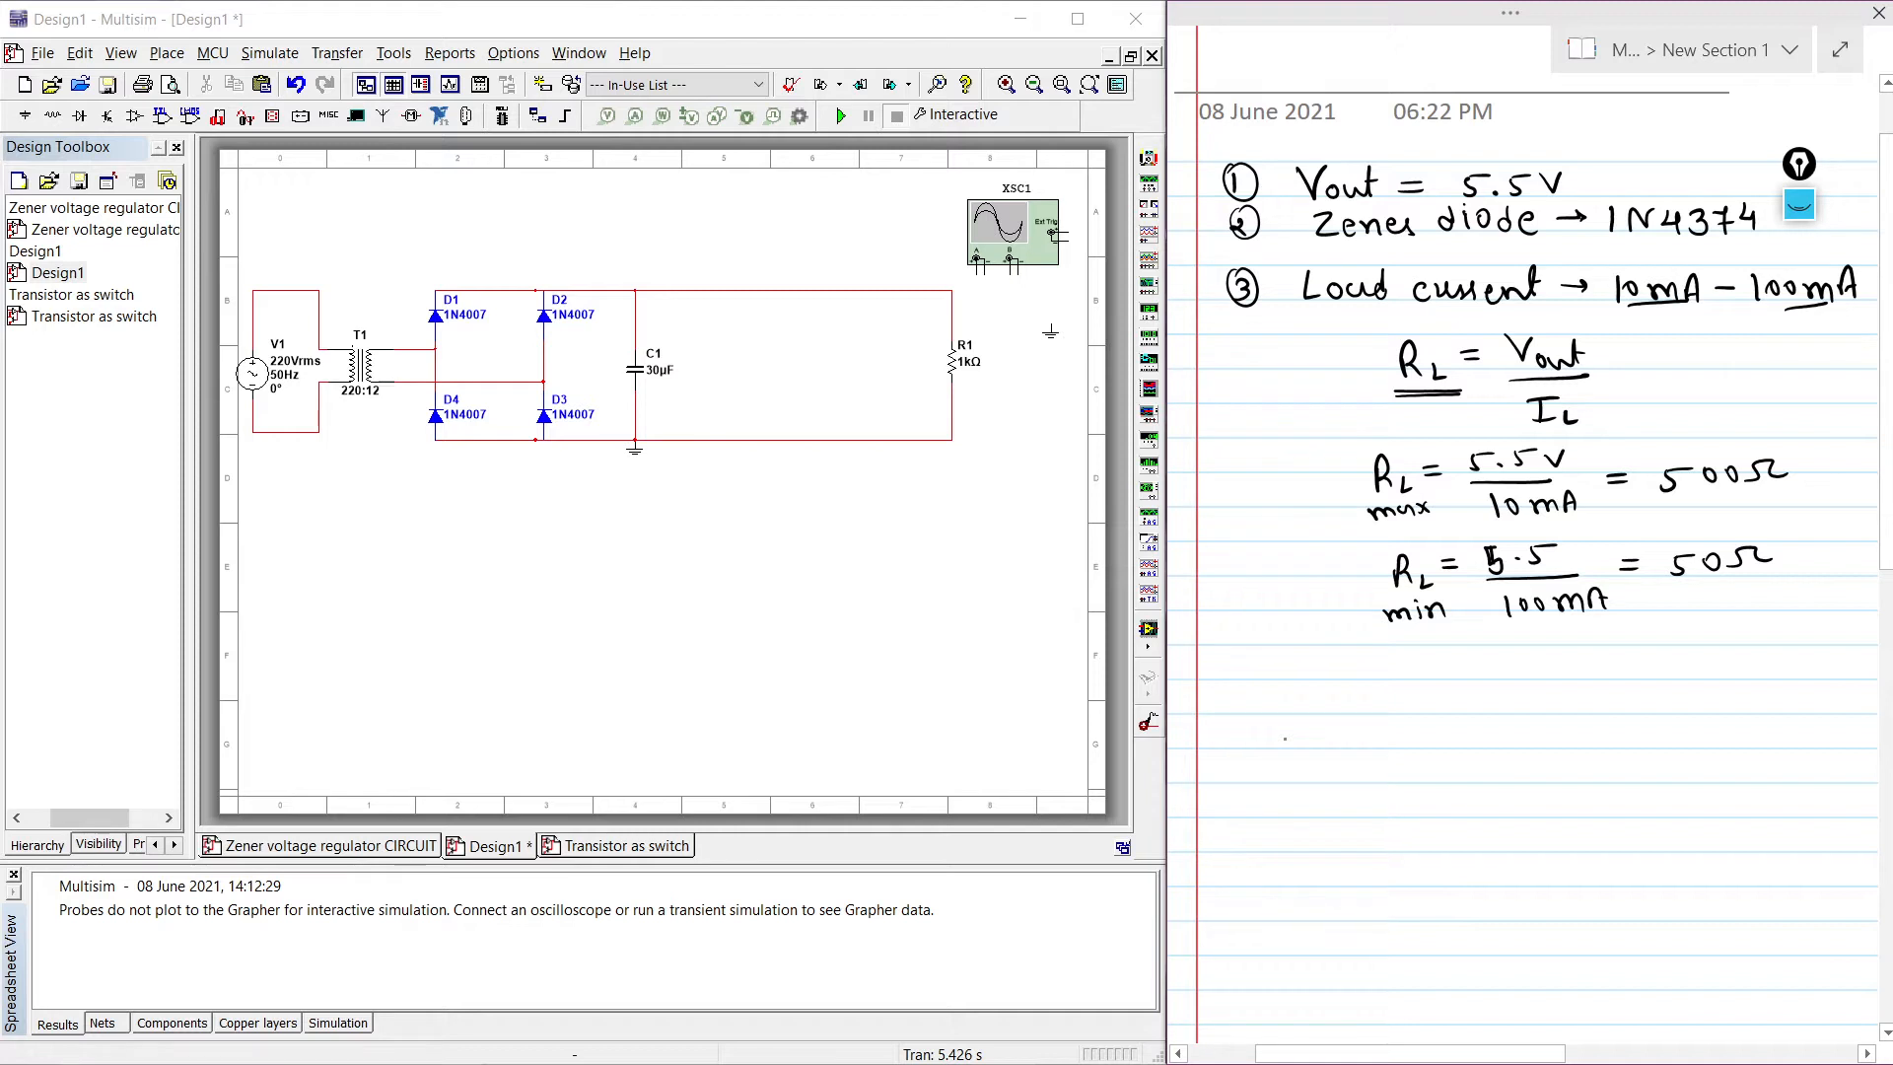
- Handwrite the heading "④ Series resistance" and below it the formula Rse = (Vsmin − Vz) / Imin
mouse_move(1249, 652)
mouse_down()
mouse_move(1256, 682)
mouse_move(1257, 637)
mouse_move(1322, 678)
mouse_move(1632, 674)
mouse_up()
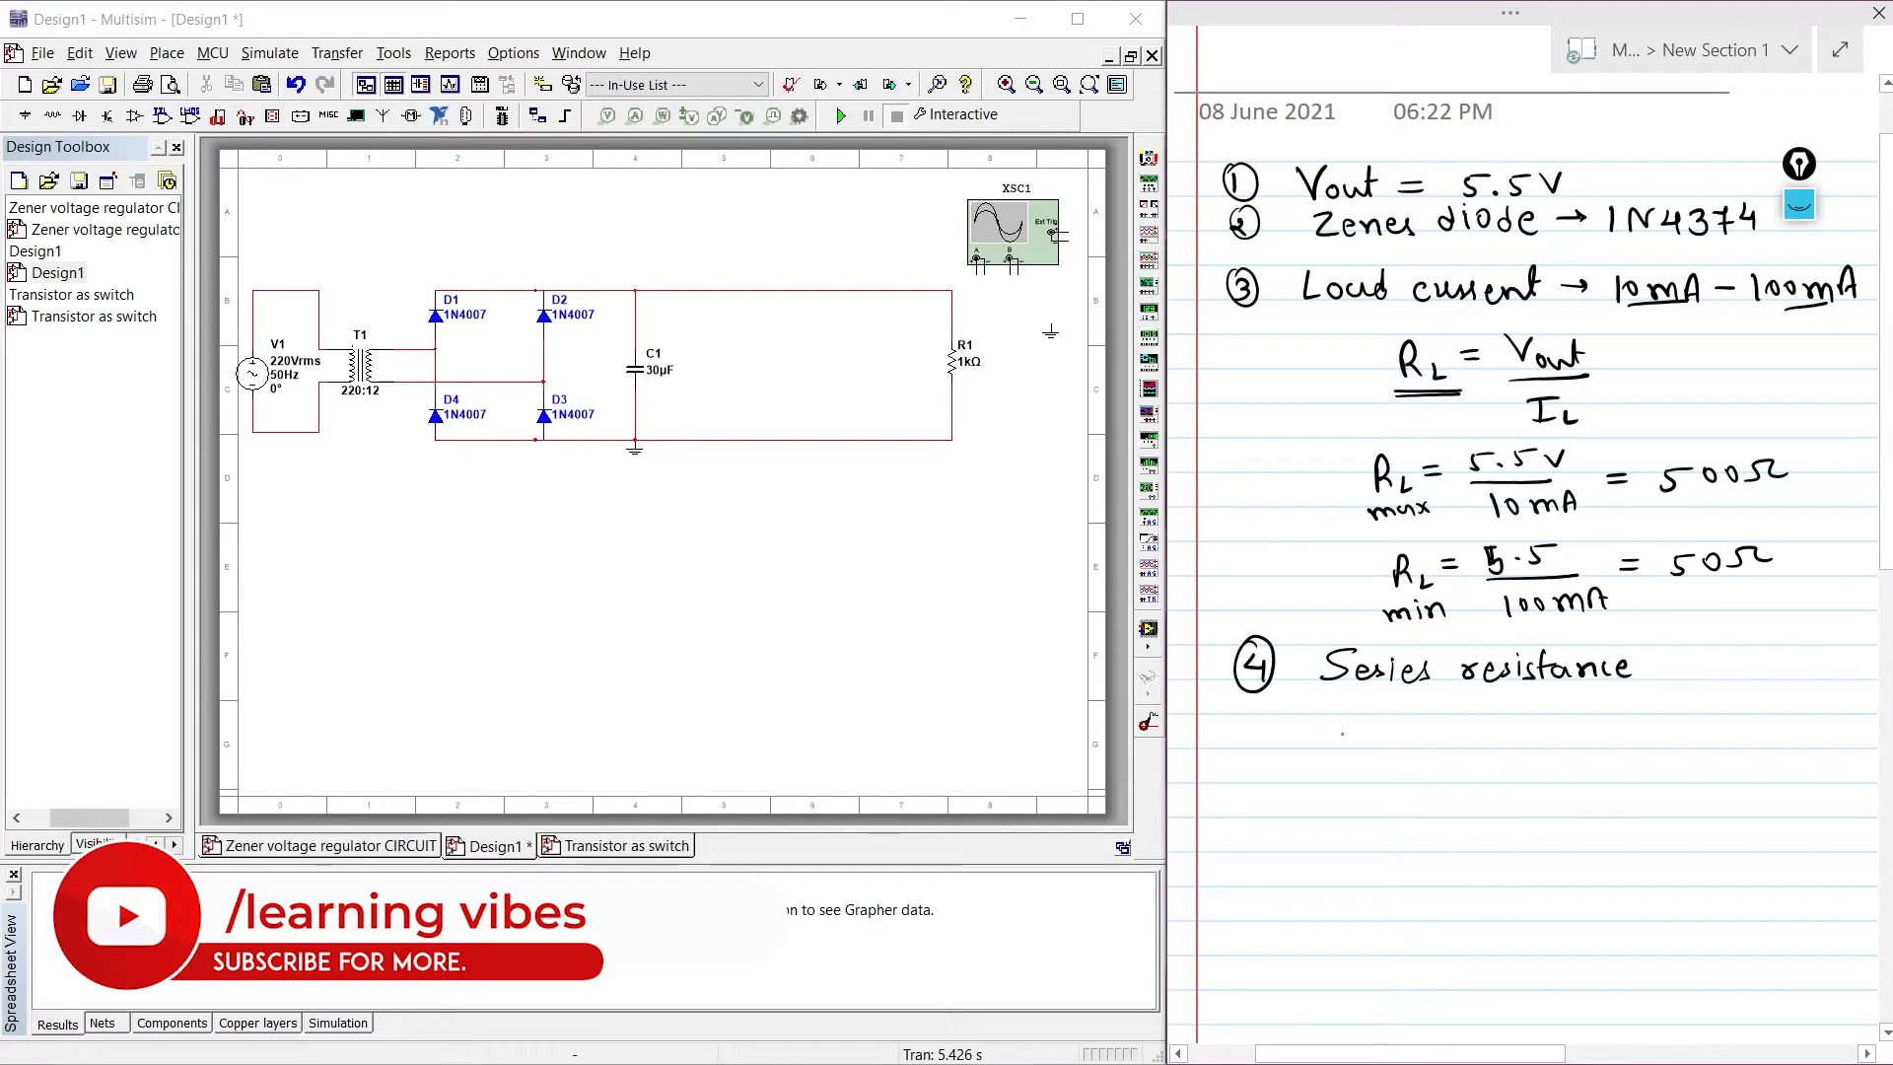
drag(1323, 721, 1378, 751)
mouse_move(1392, 734)
mouse_down()
mouse_move(1483, 719)
mouse_move(1501, 753)
mouse_up()
drag(1505, 742, 1577, 730)
drag(1587, 713, 1623, 711)
drag(1455, 760, 1656, 749)
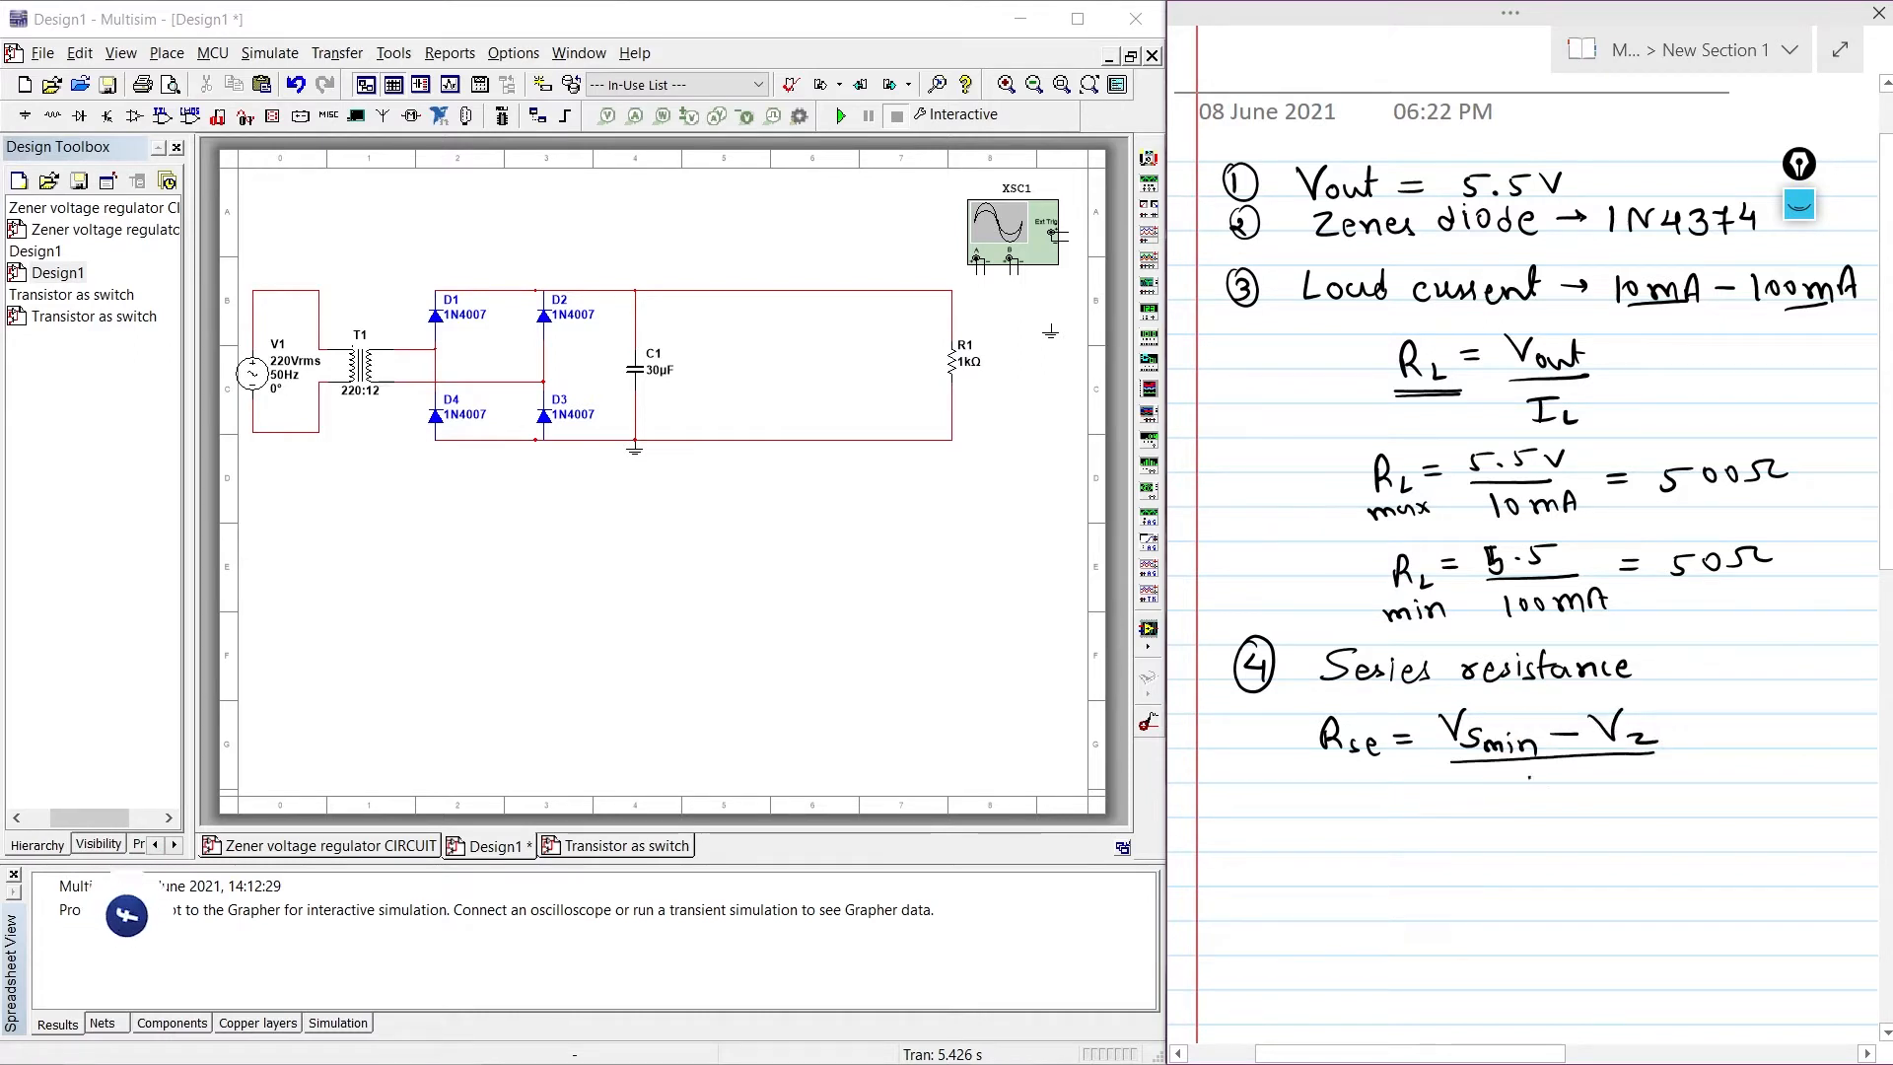
mouse_move(1512, 775)
mouse_down()
mouse_move(1544, 802)
mouse_move(1609, 802)
mouse_up()
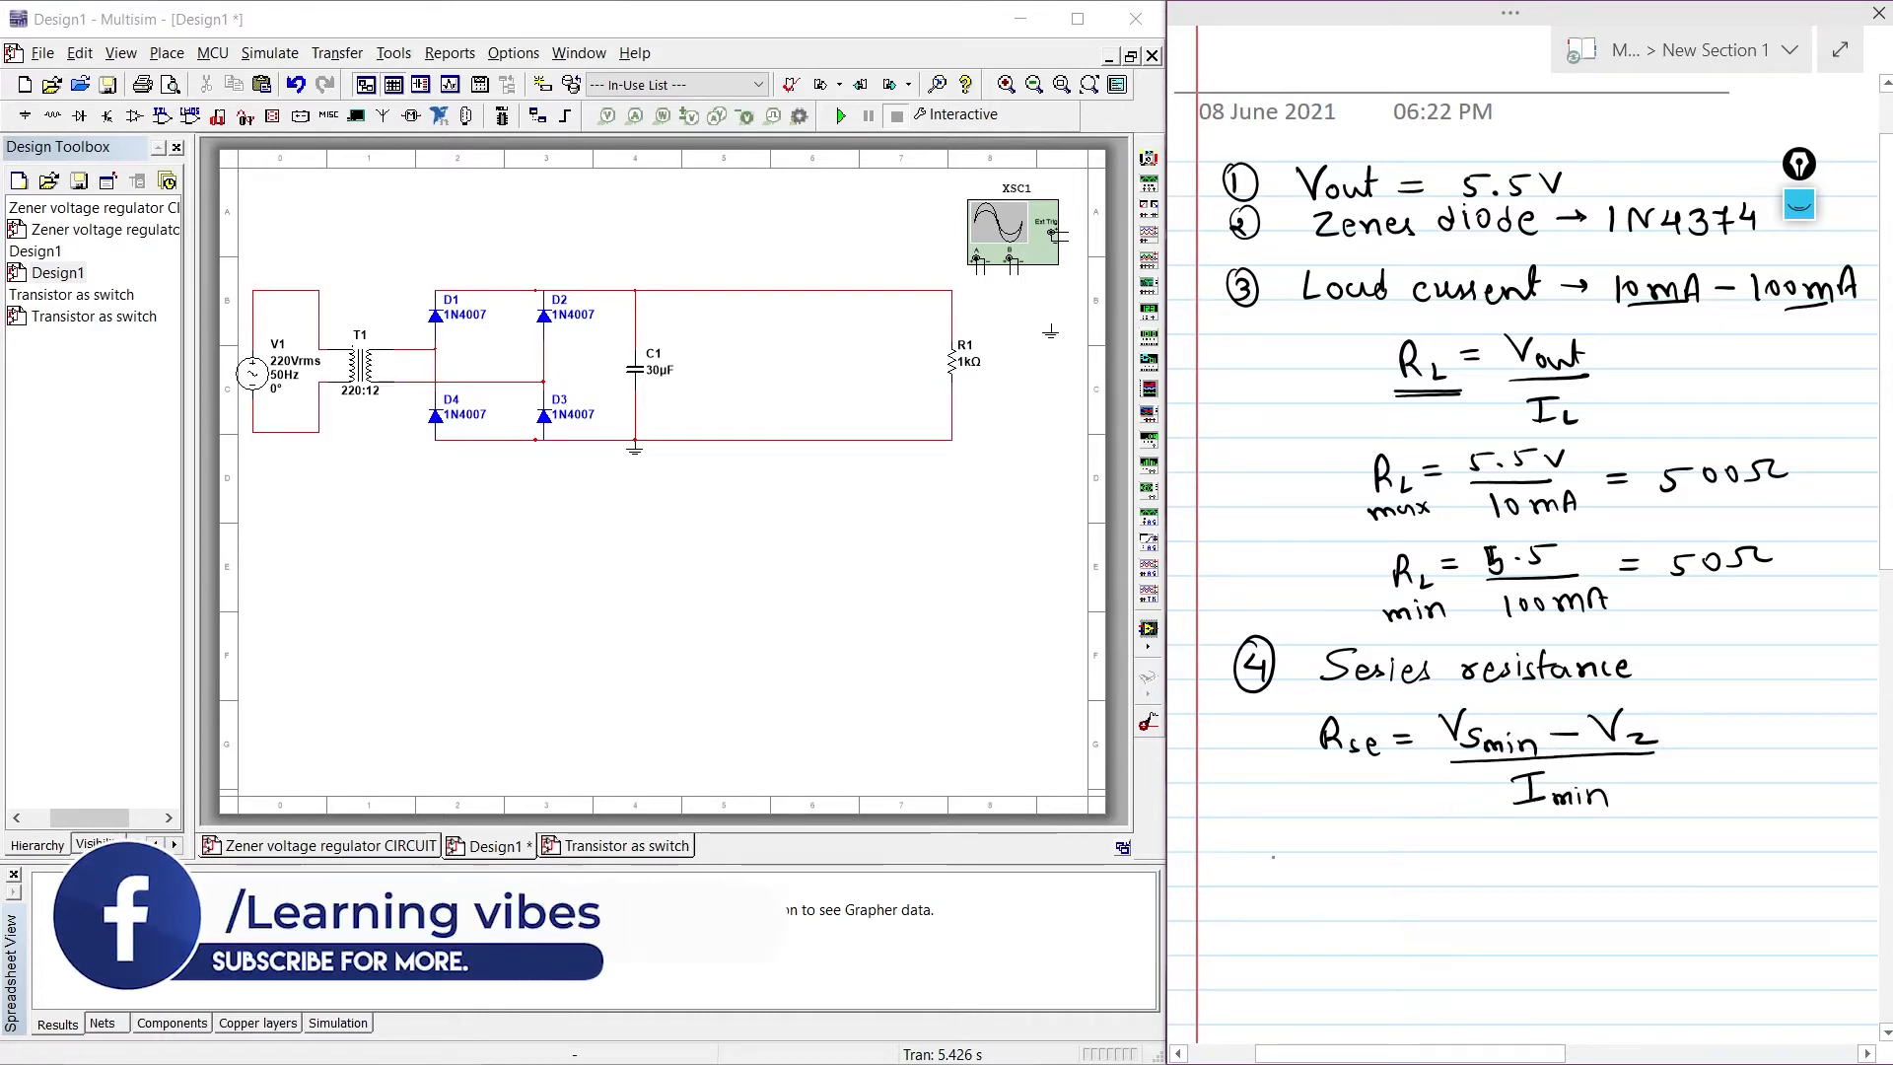
- Place a 1 kΩ resistor from the Basic group's RESISTOR family above the wire between C1 and R1
scroll(1254, 716, down, 1)
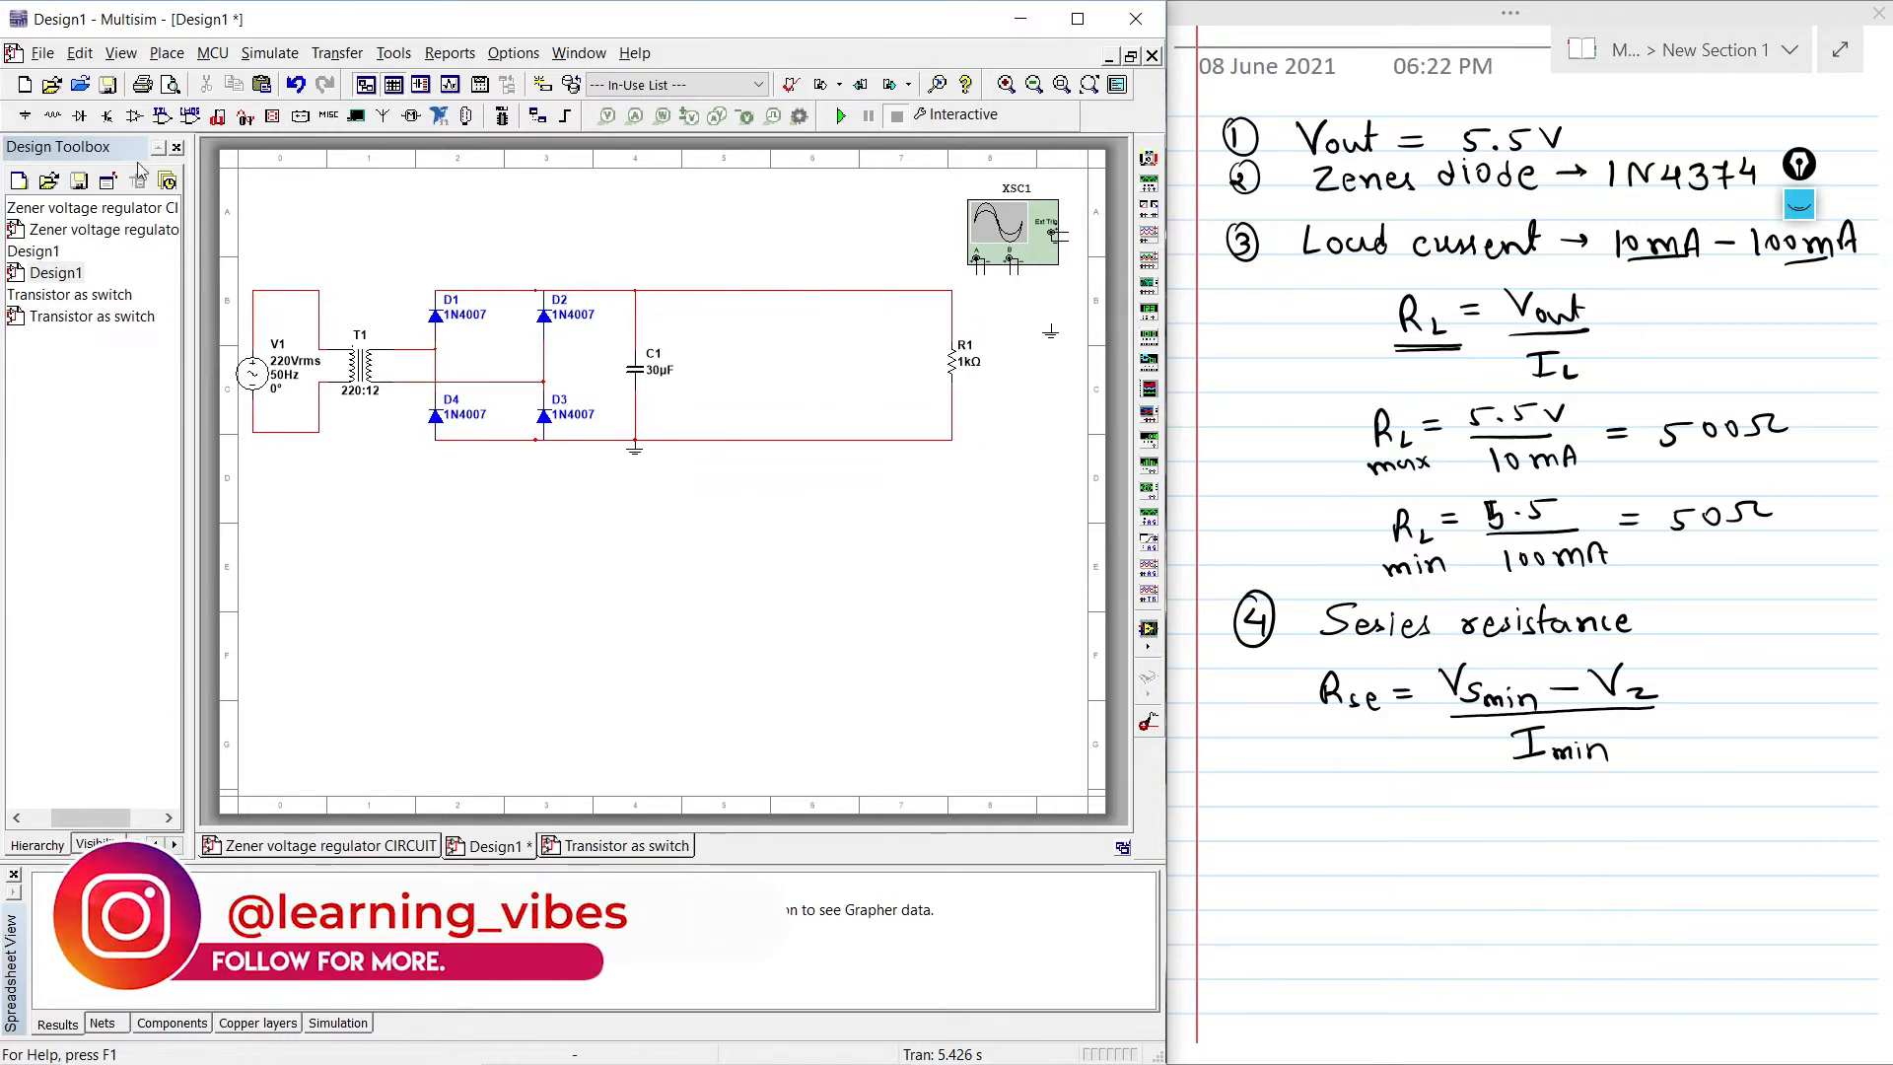
click(51, 118)
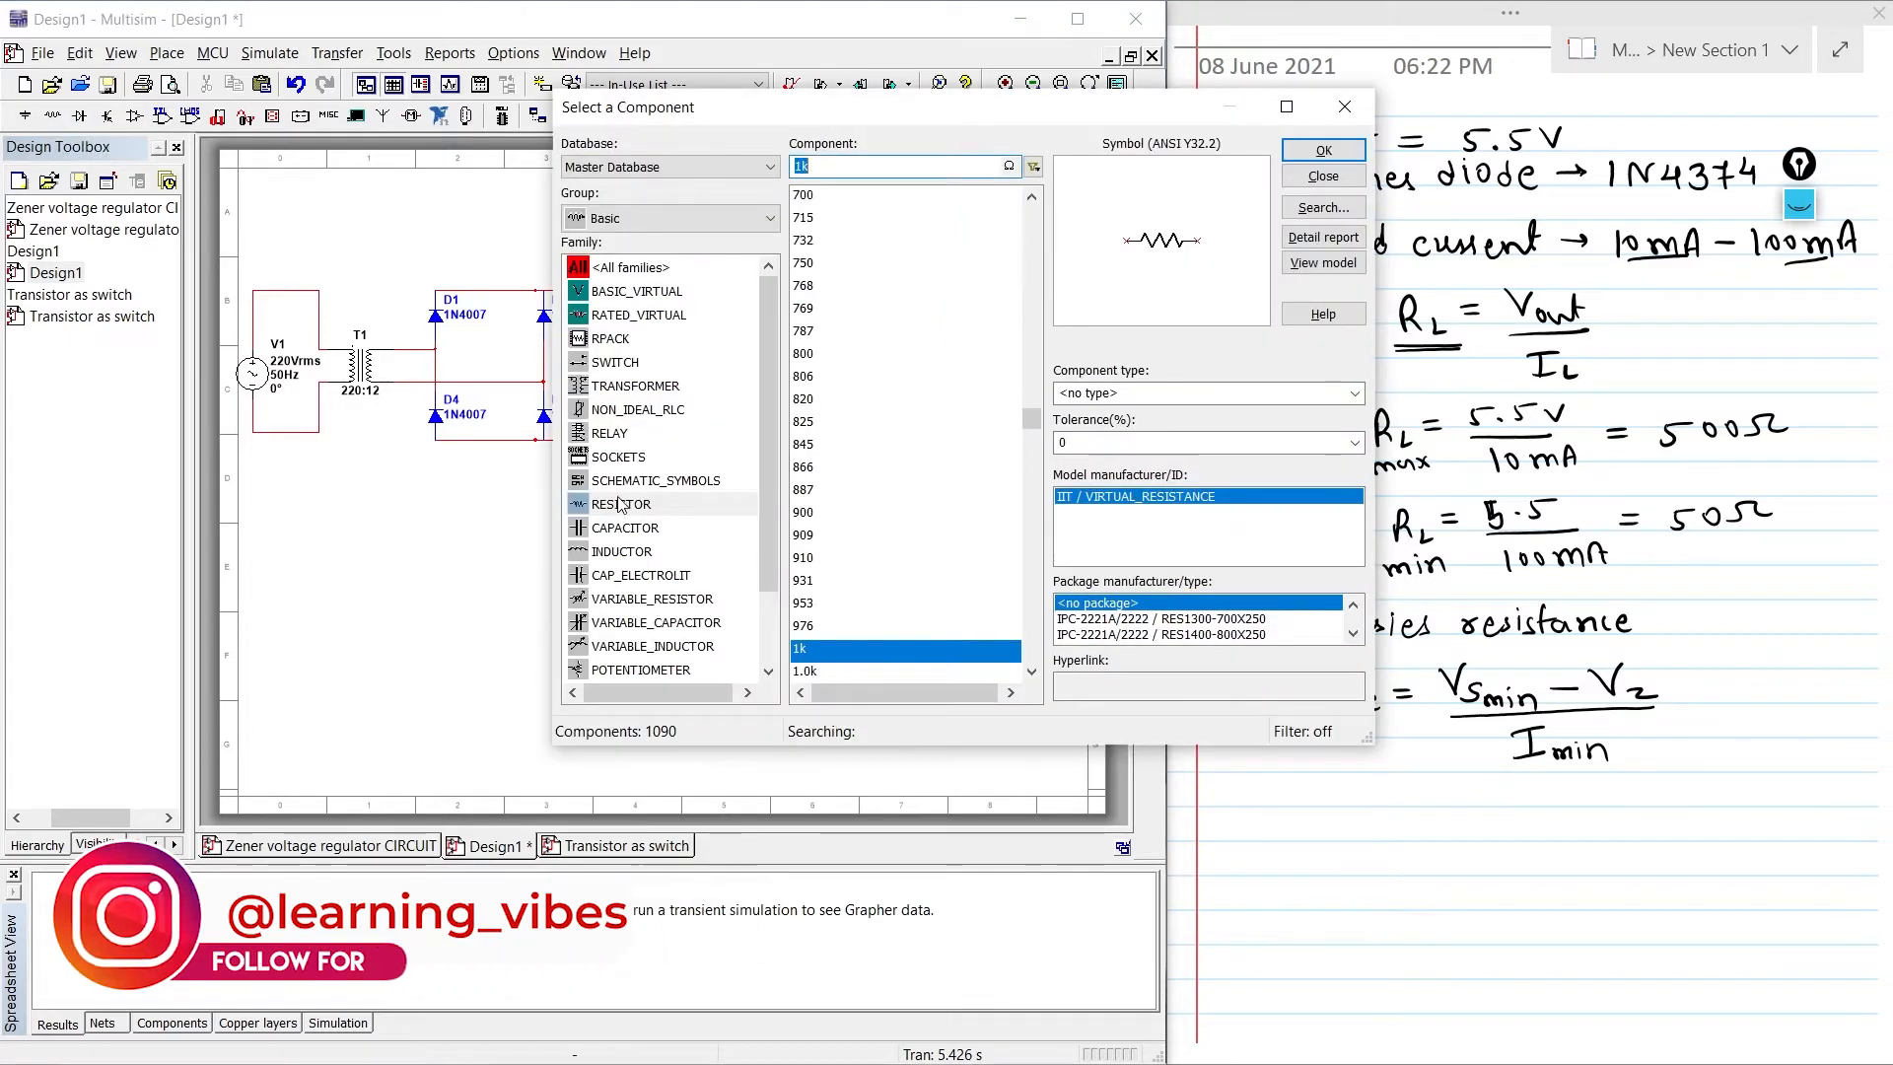
click(619, 504)
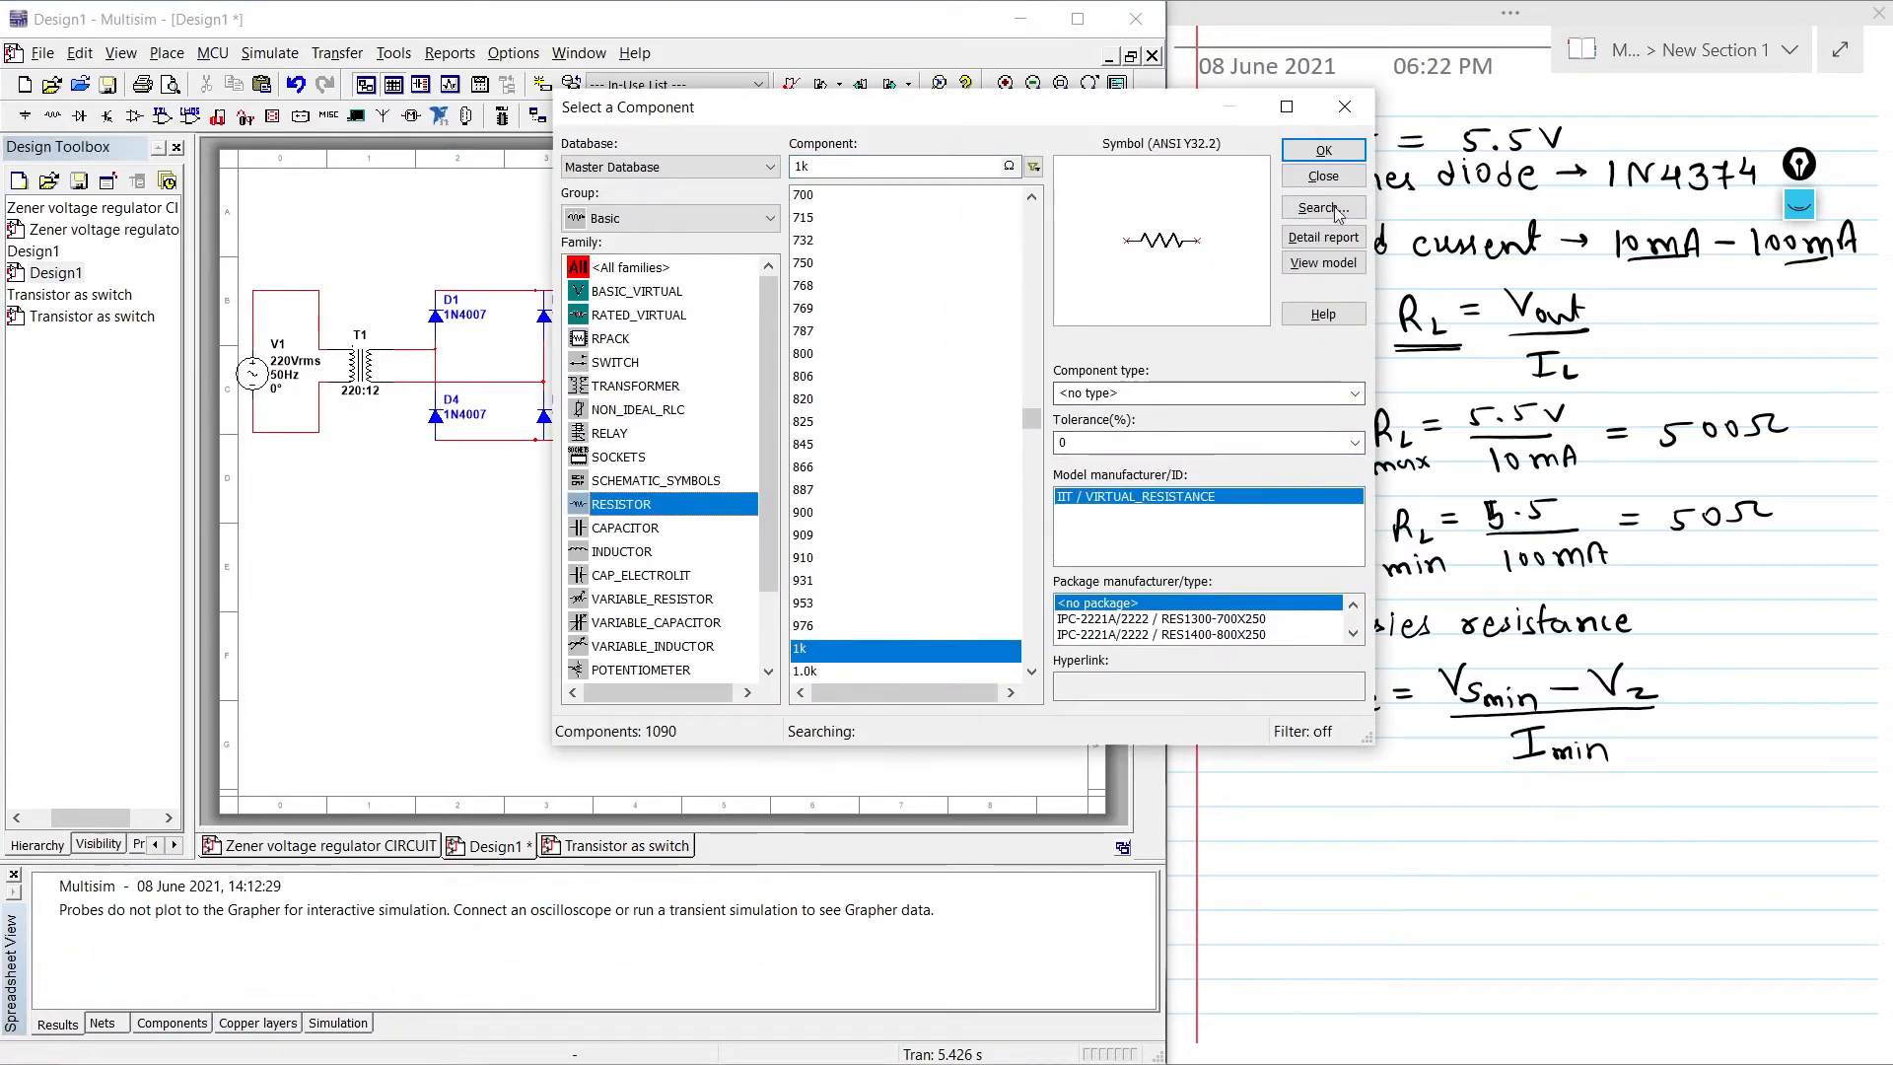
click(1326, 151)
click(695, 252)
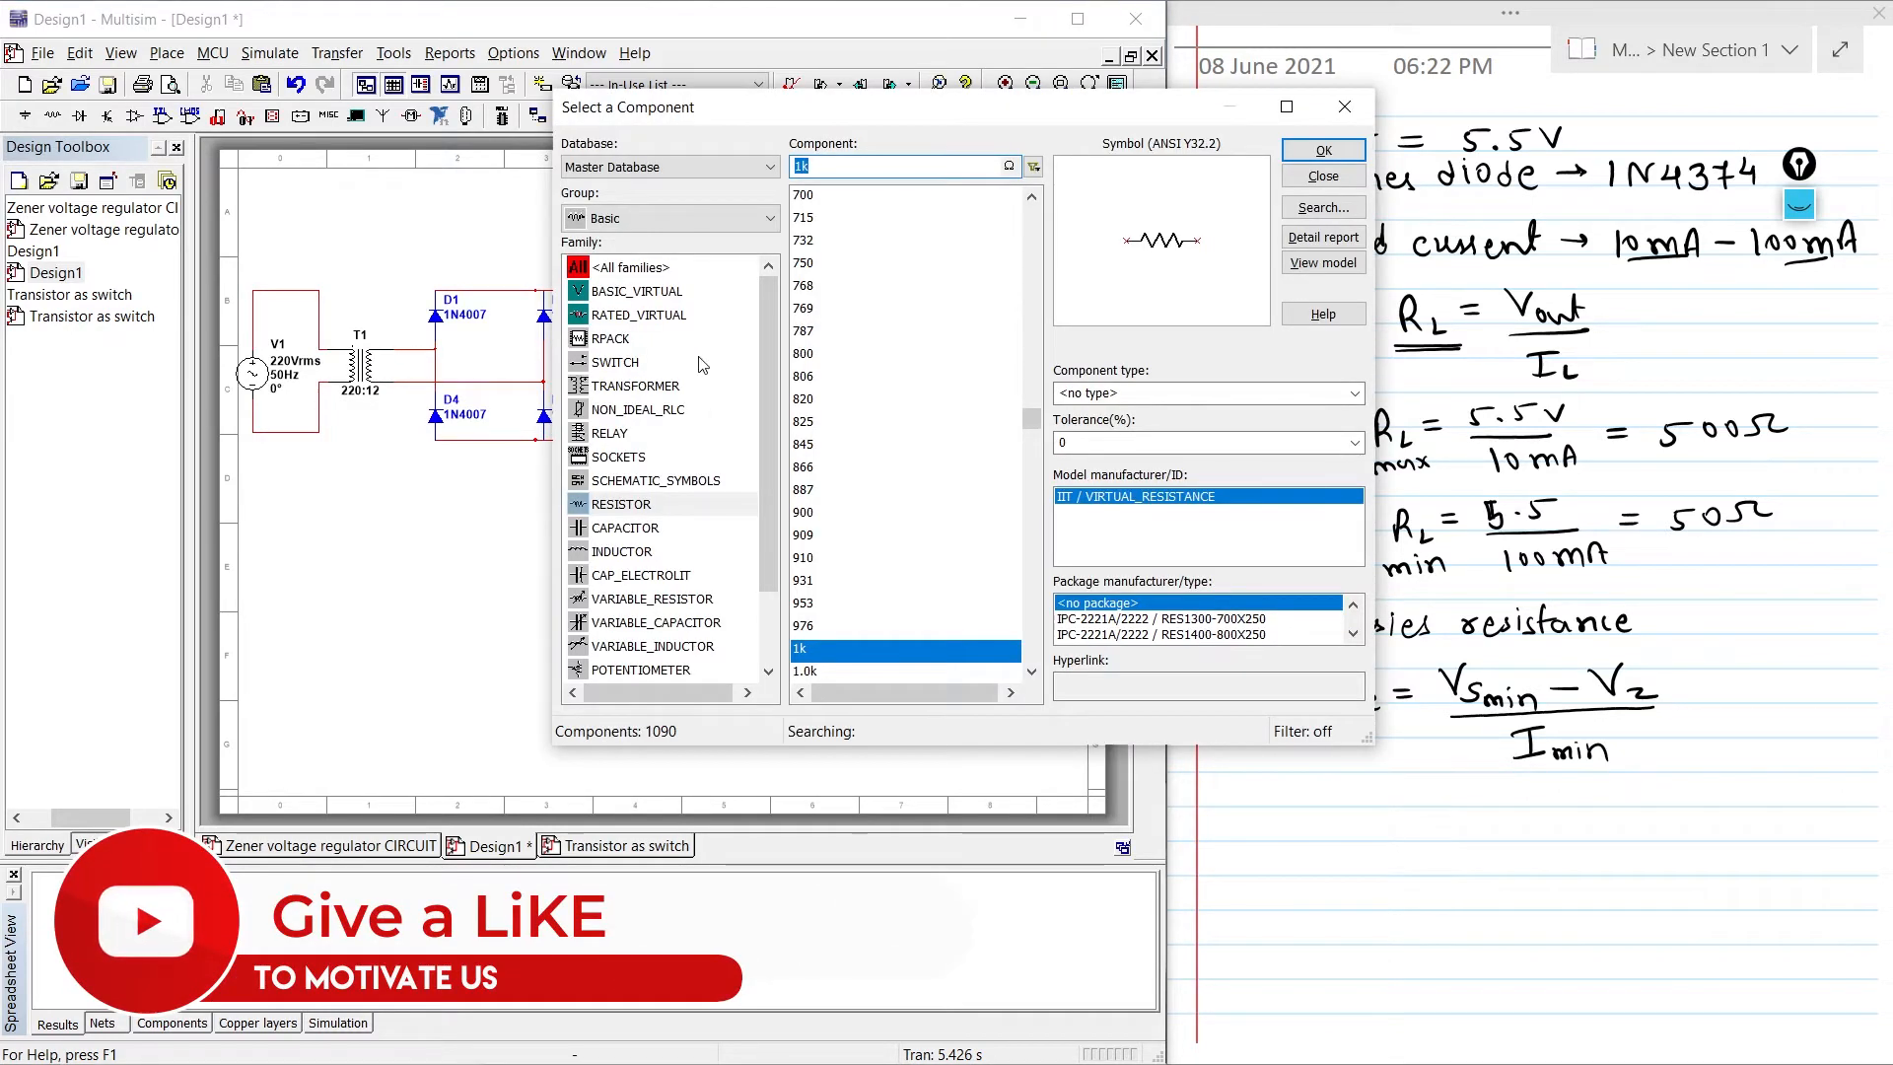
- Choose the ZENER family in the Diodes group and search it for 1N4374
click(682, 219)
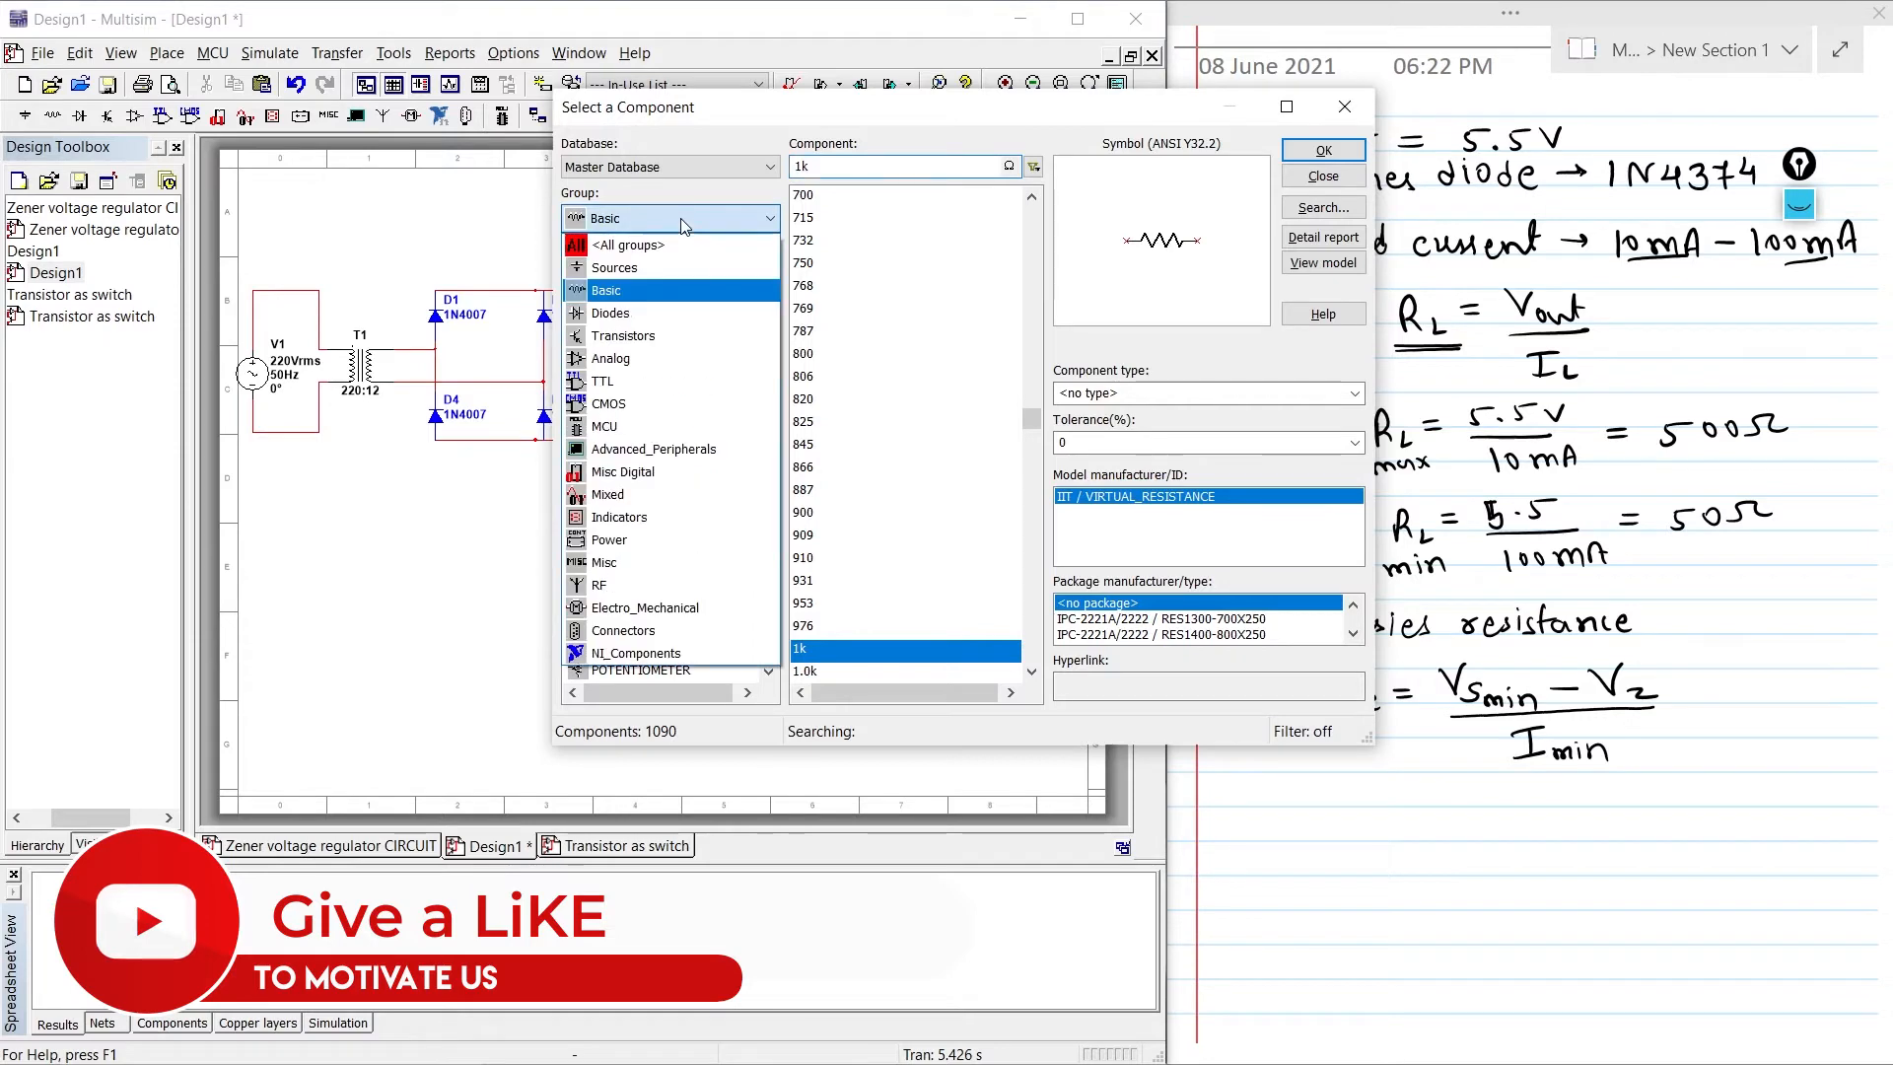
click(610, 312)
click(616, 339)
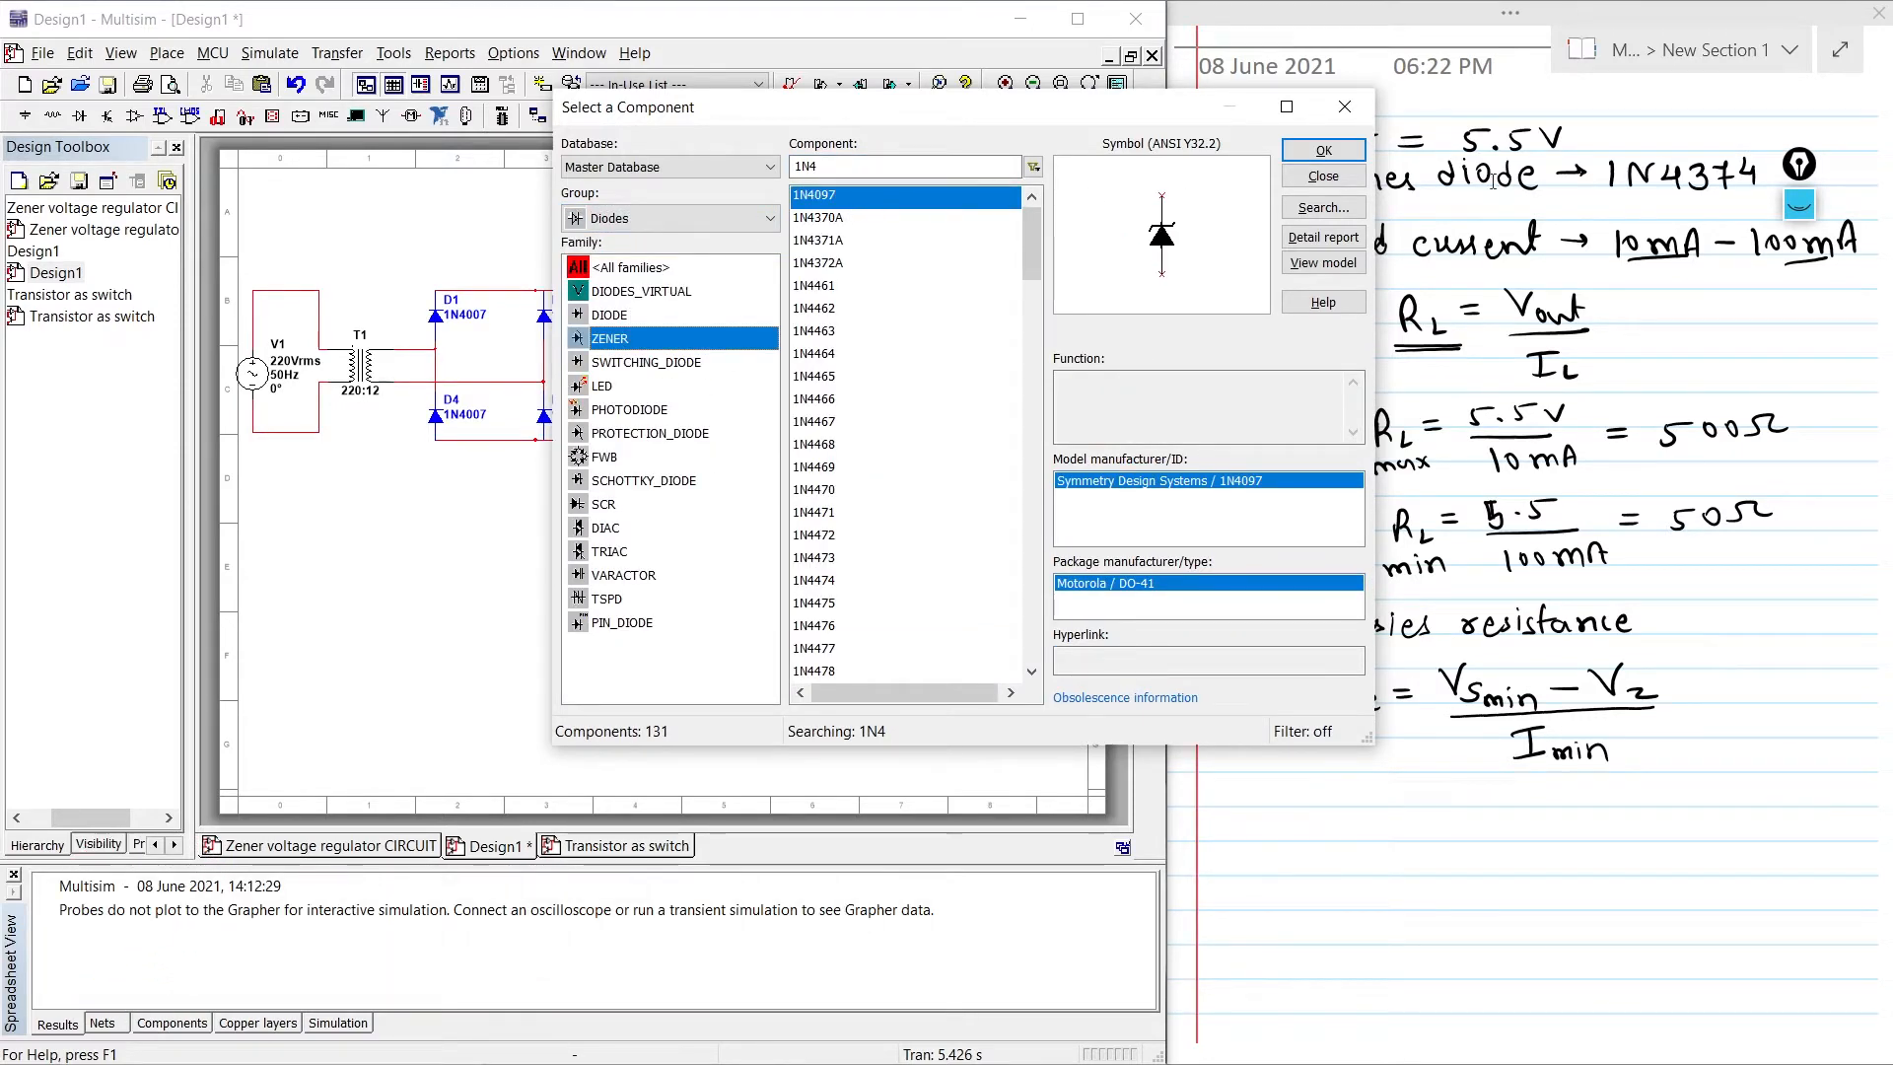
click(891, 170)
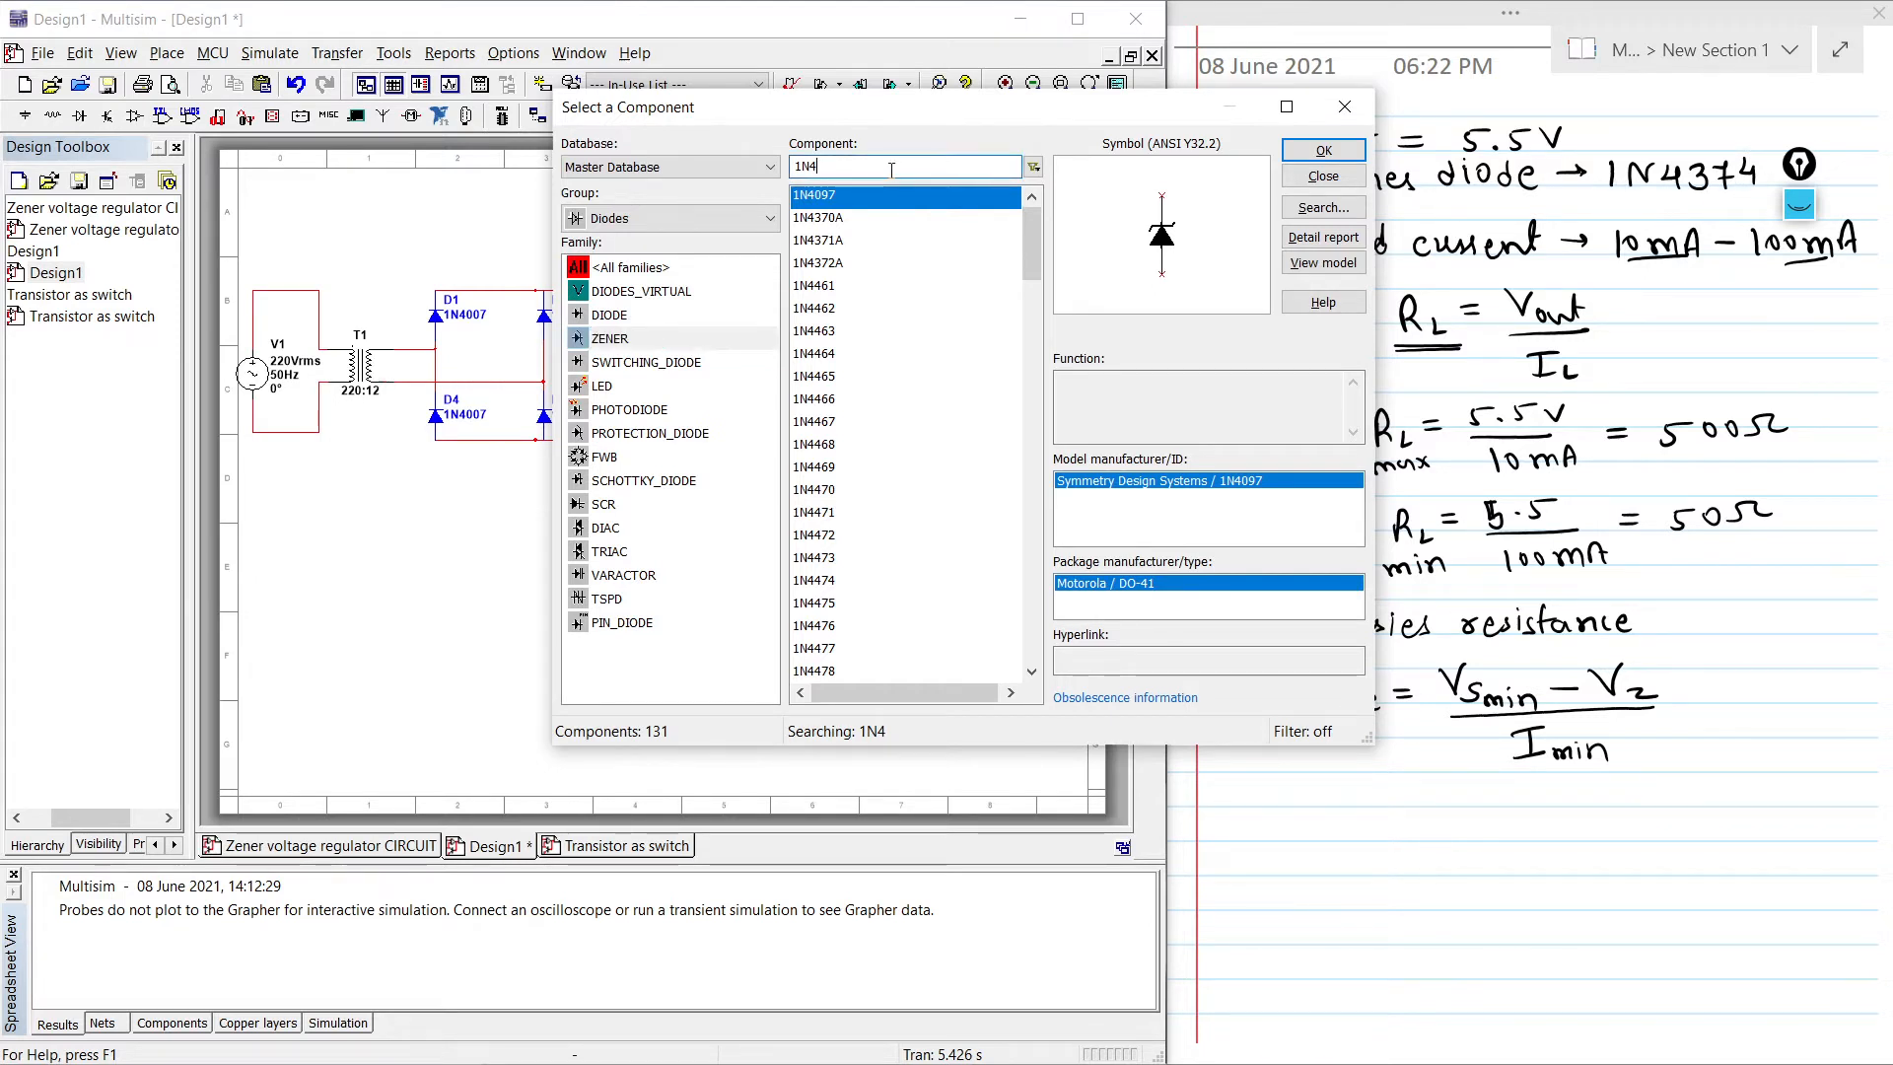
text(3)
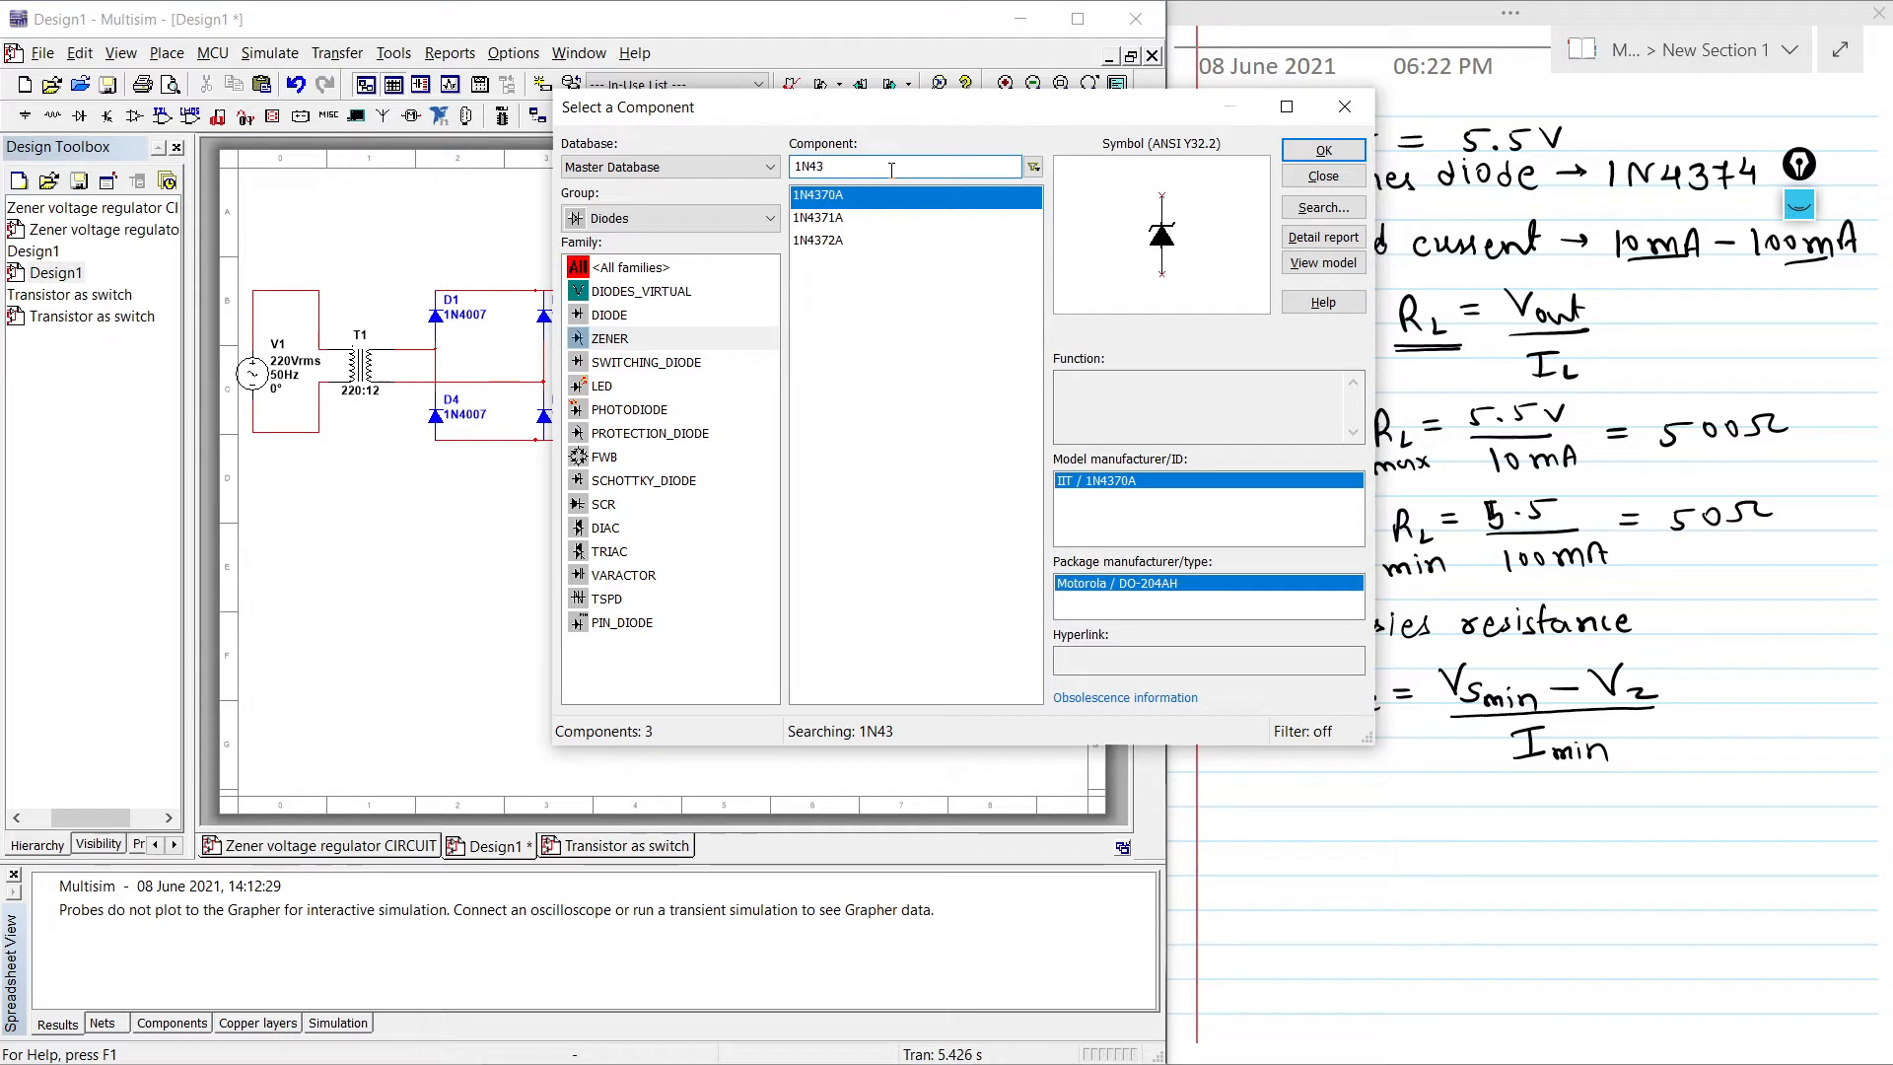
text(74)
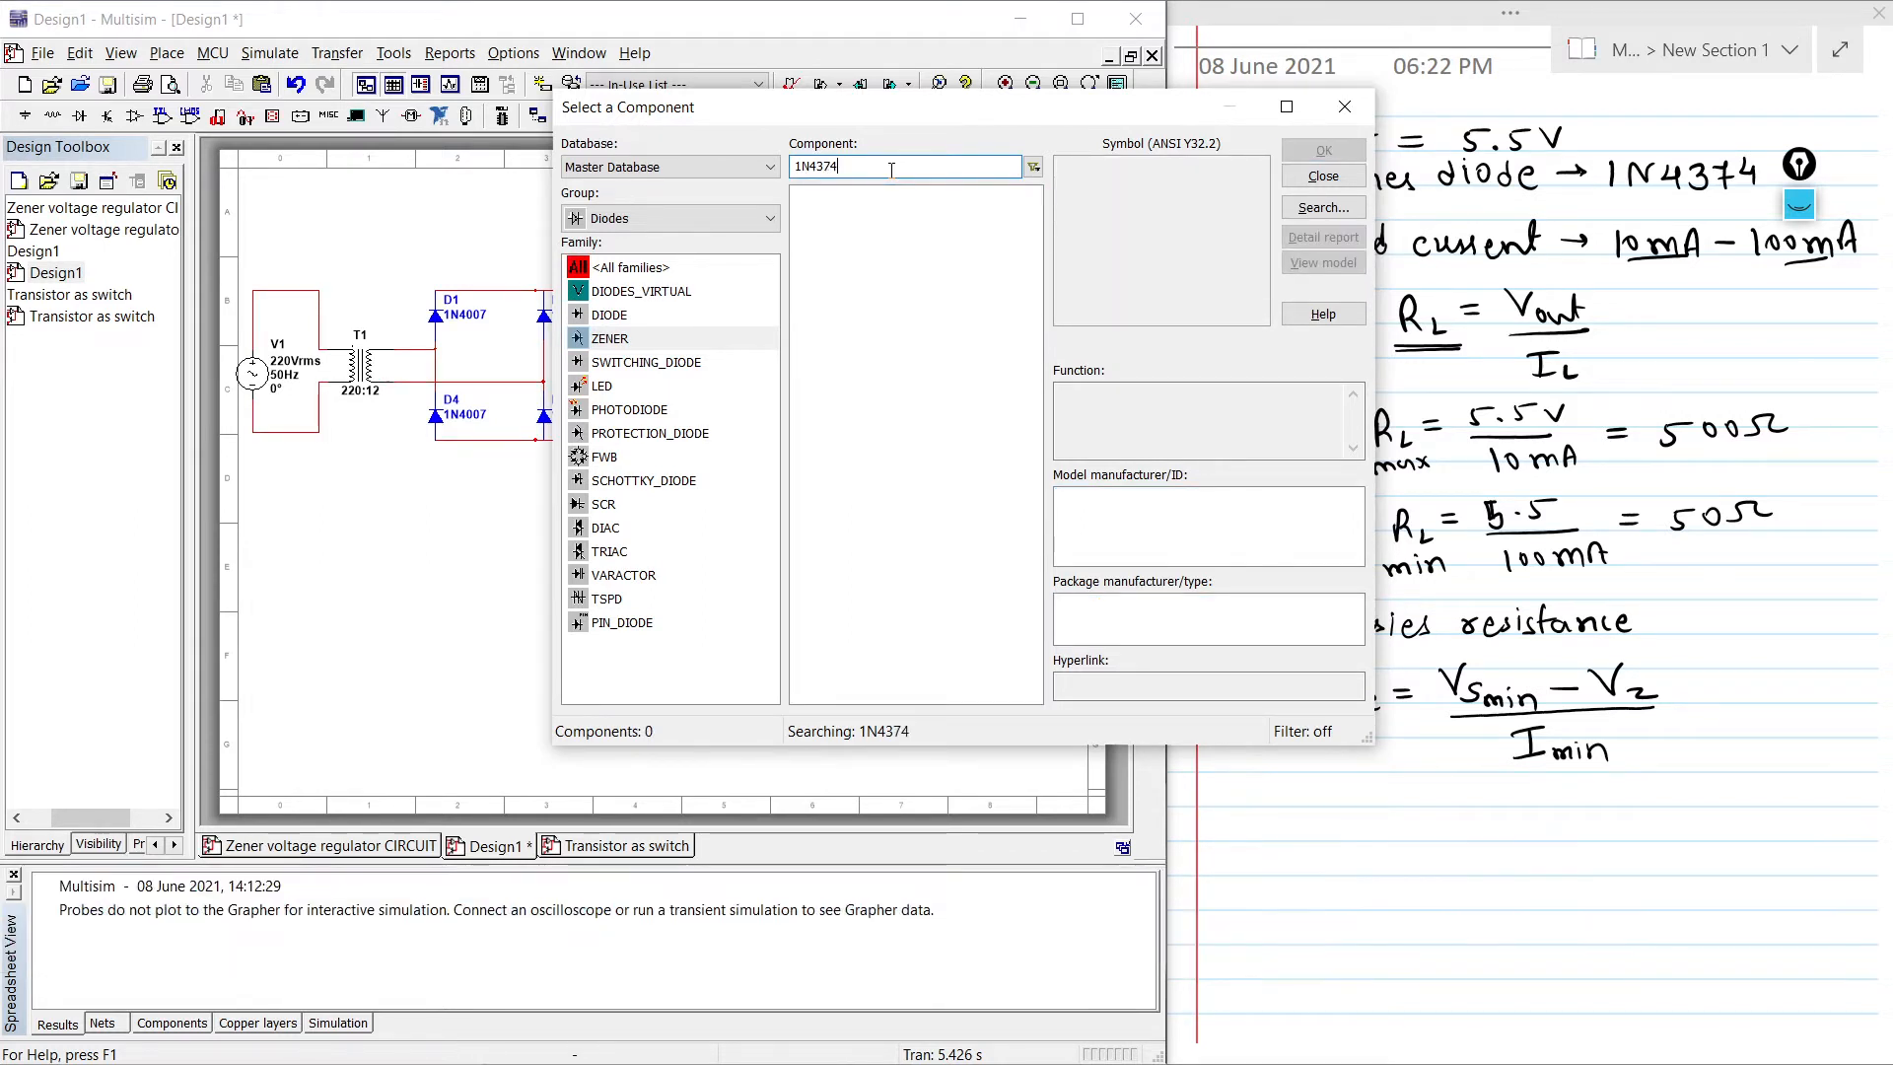
- Change the component search to 1N4734 and place the 1N4734A Zener diode between capacitor C1 and resistor R1
key(BackSpace)
key(BackSpace)
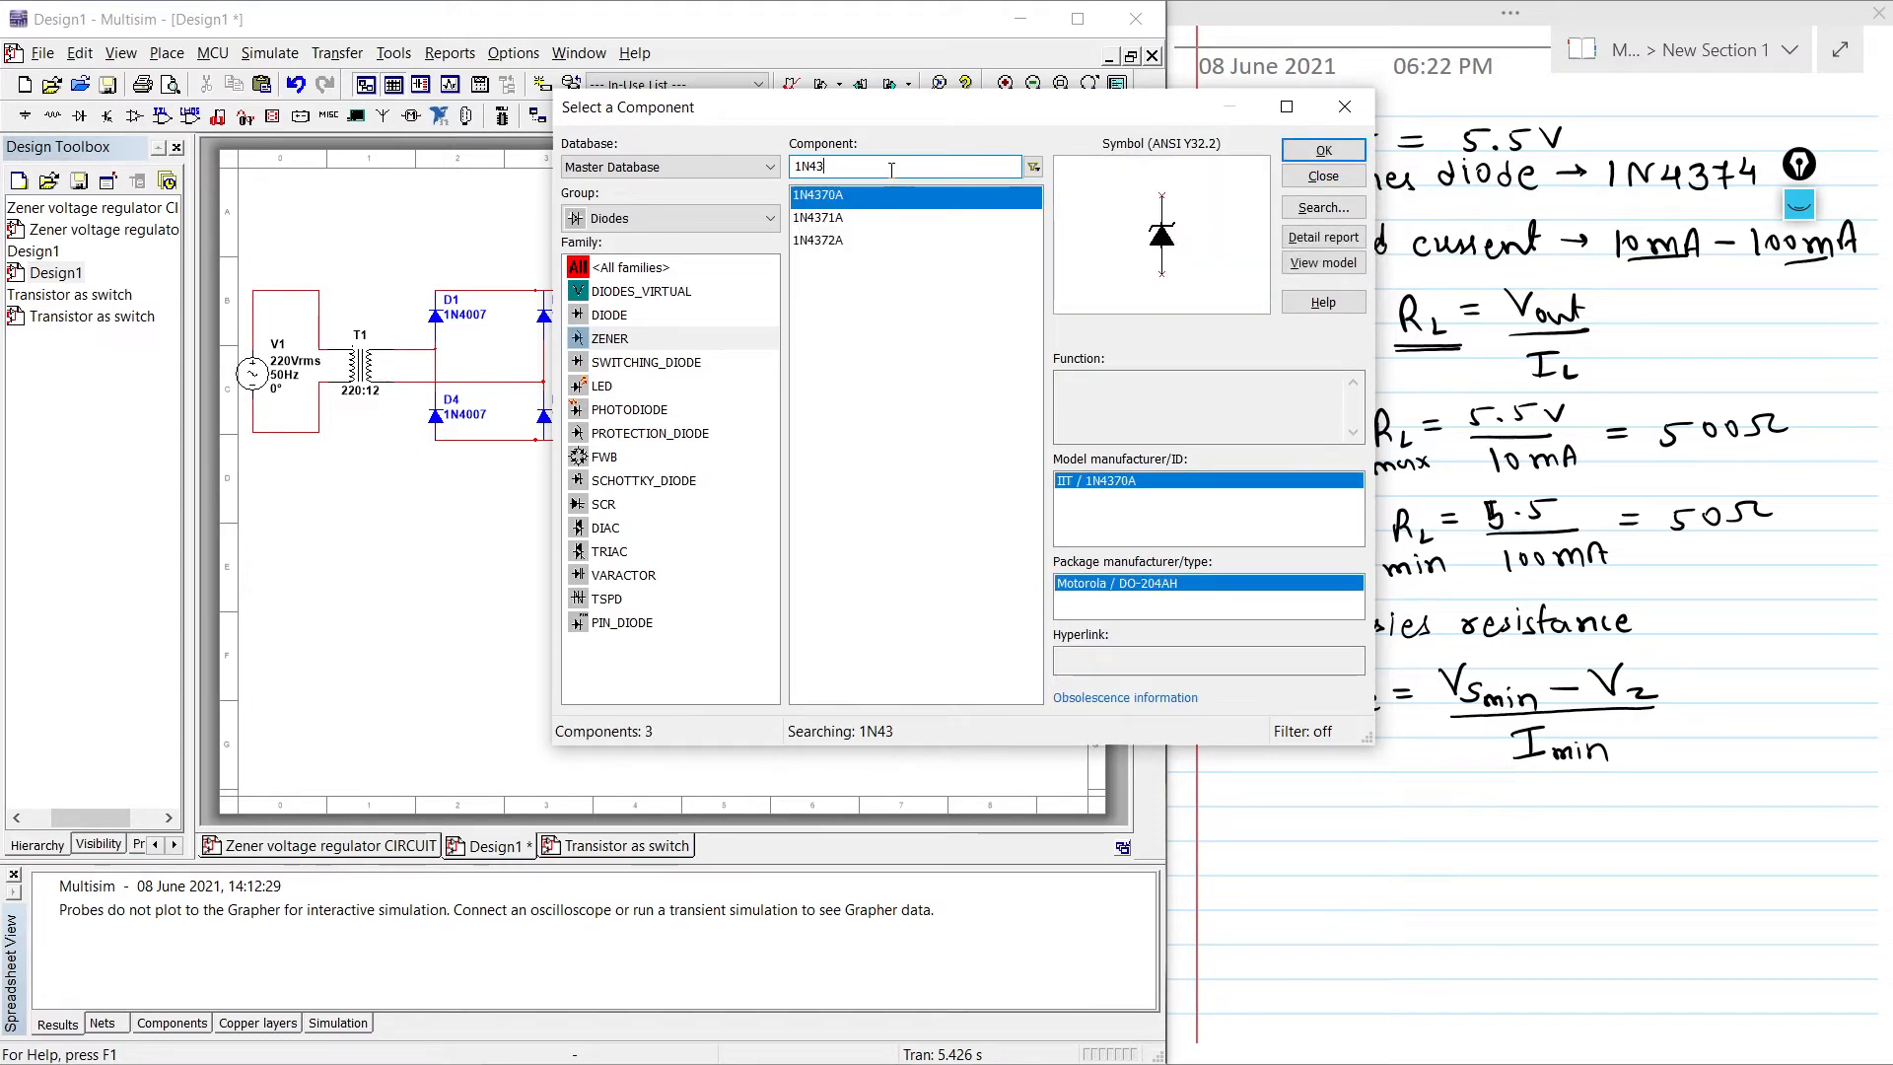
key(BackSpace)
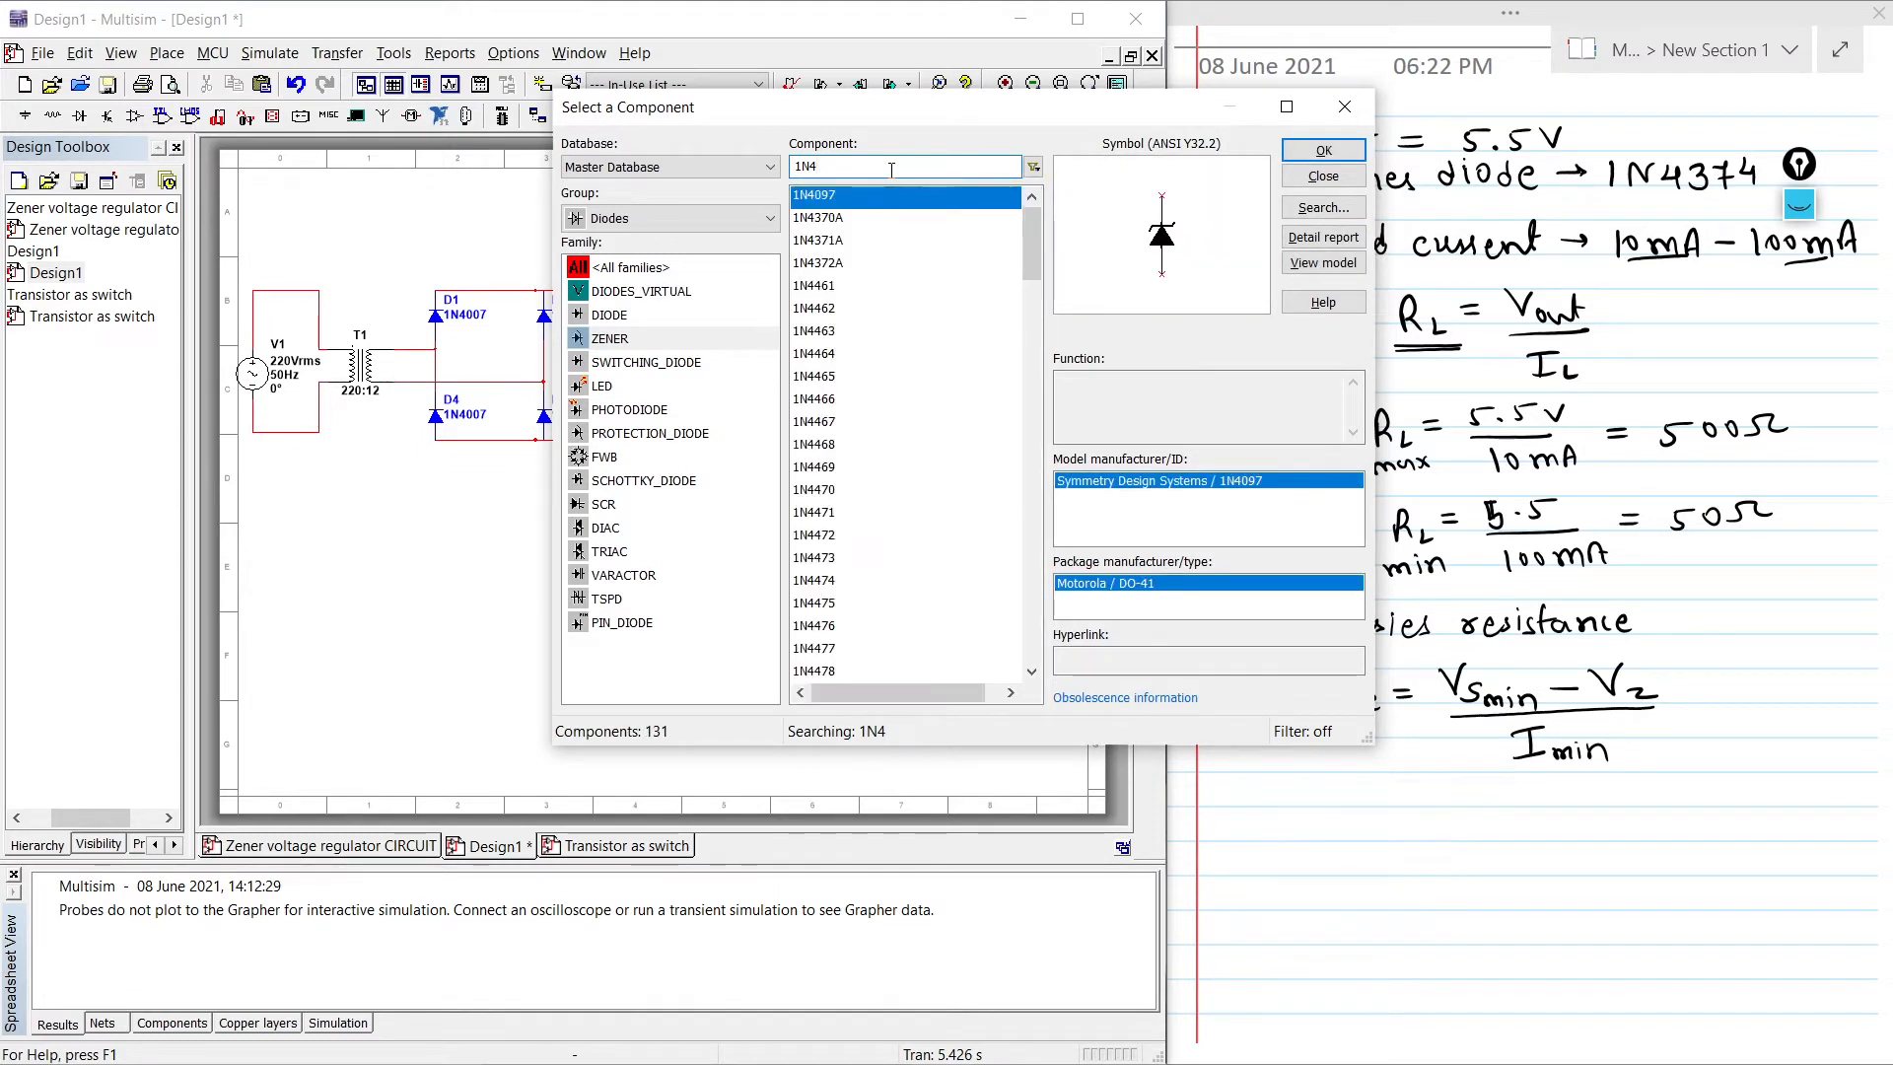
text(7)
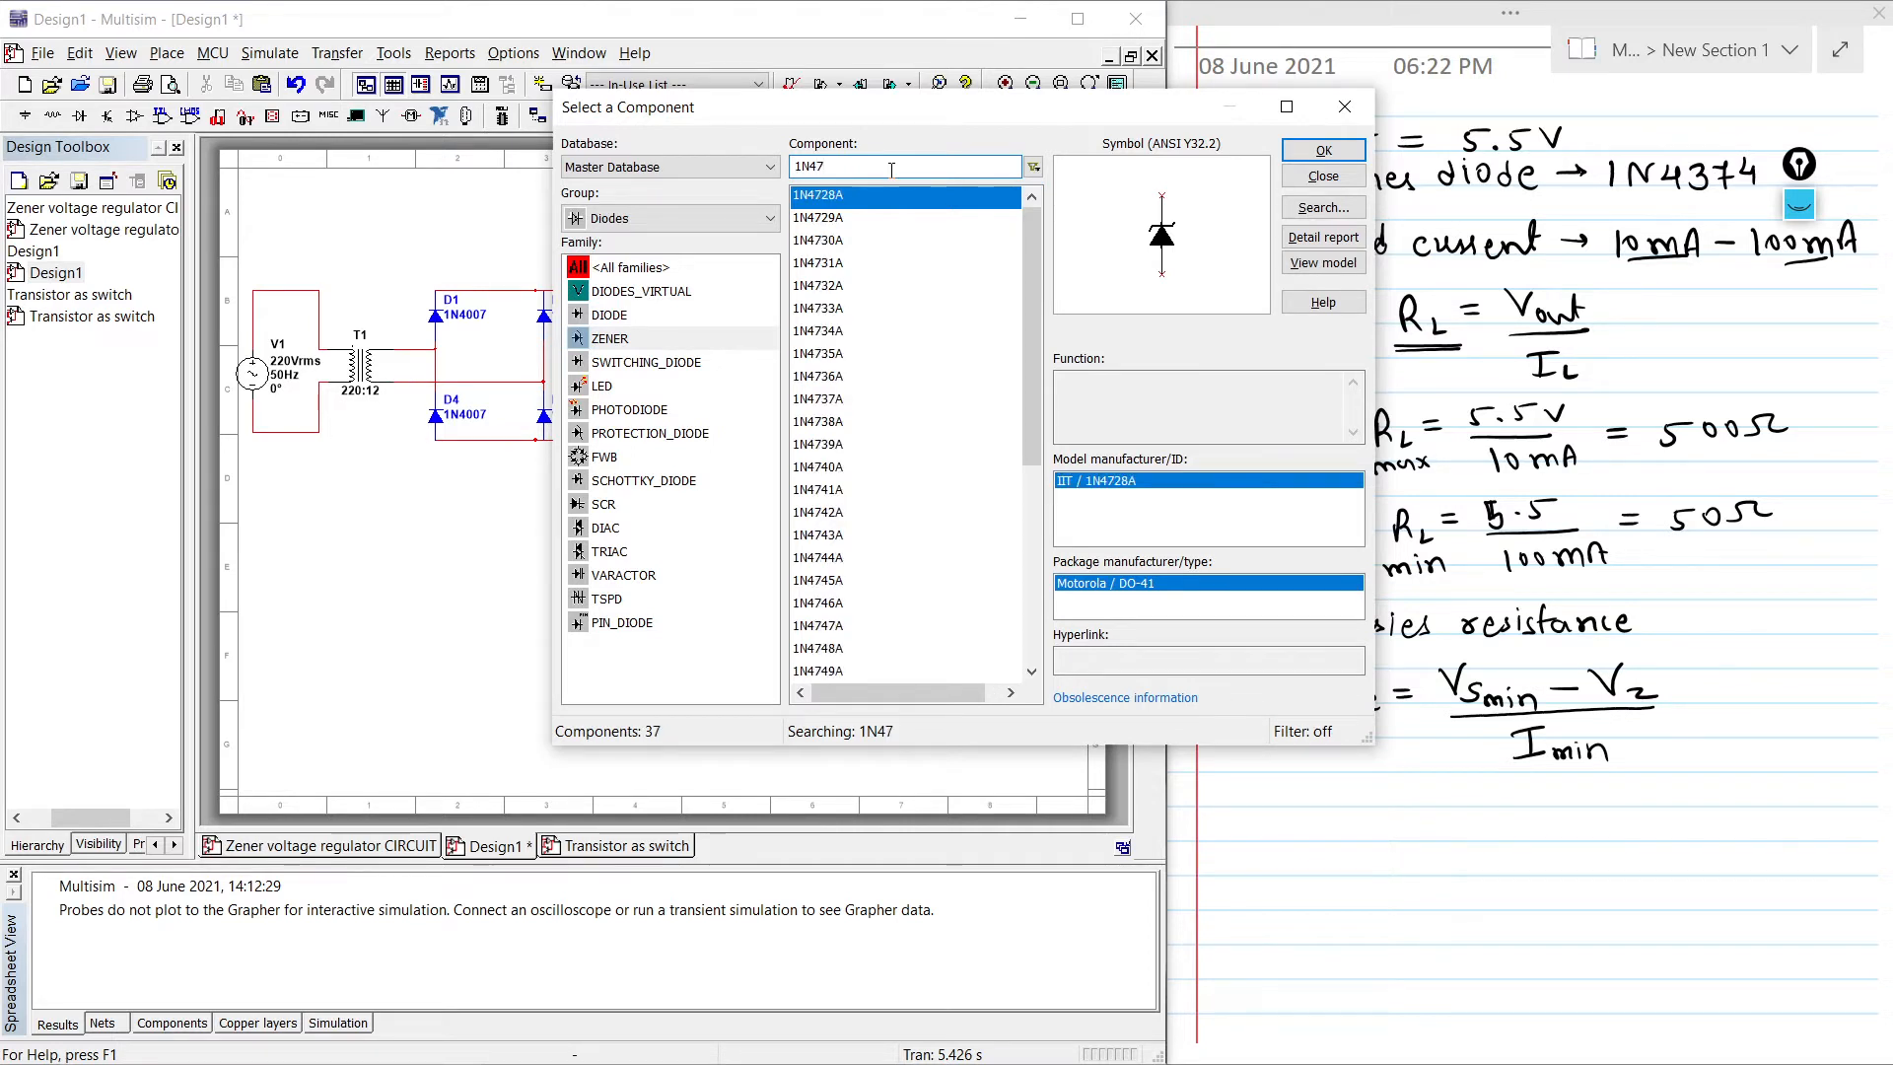
text(3)
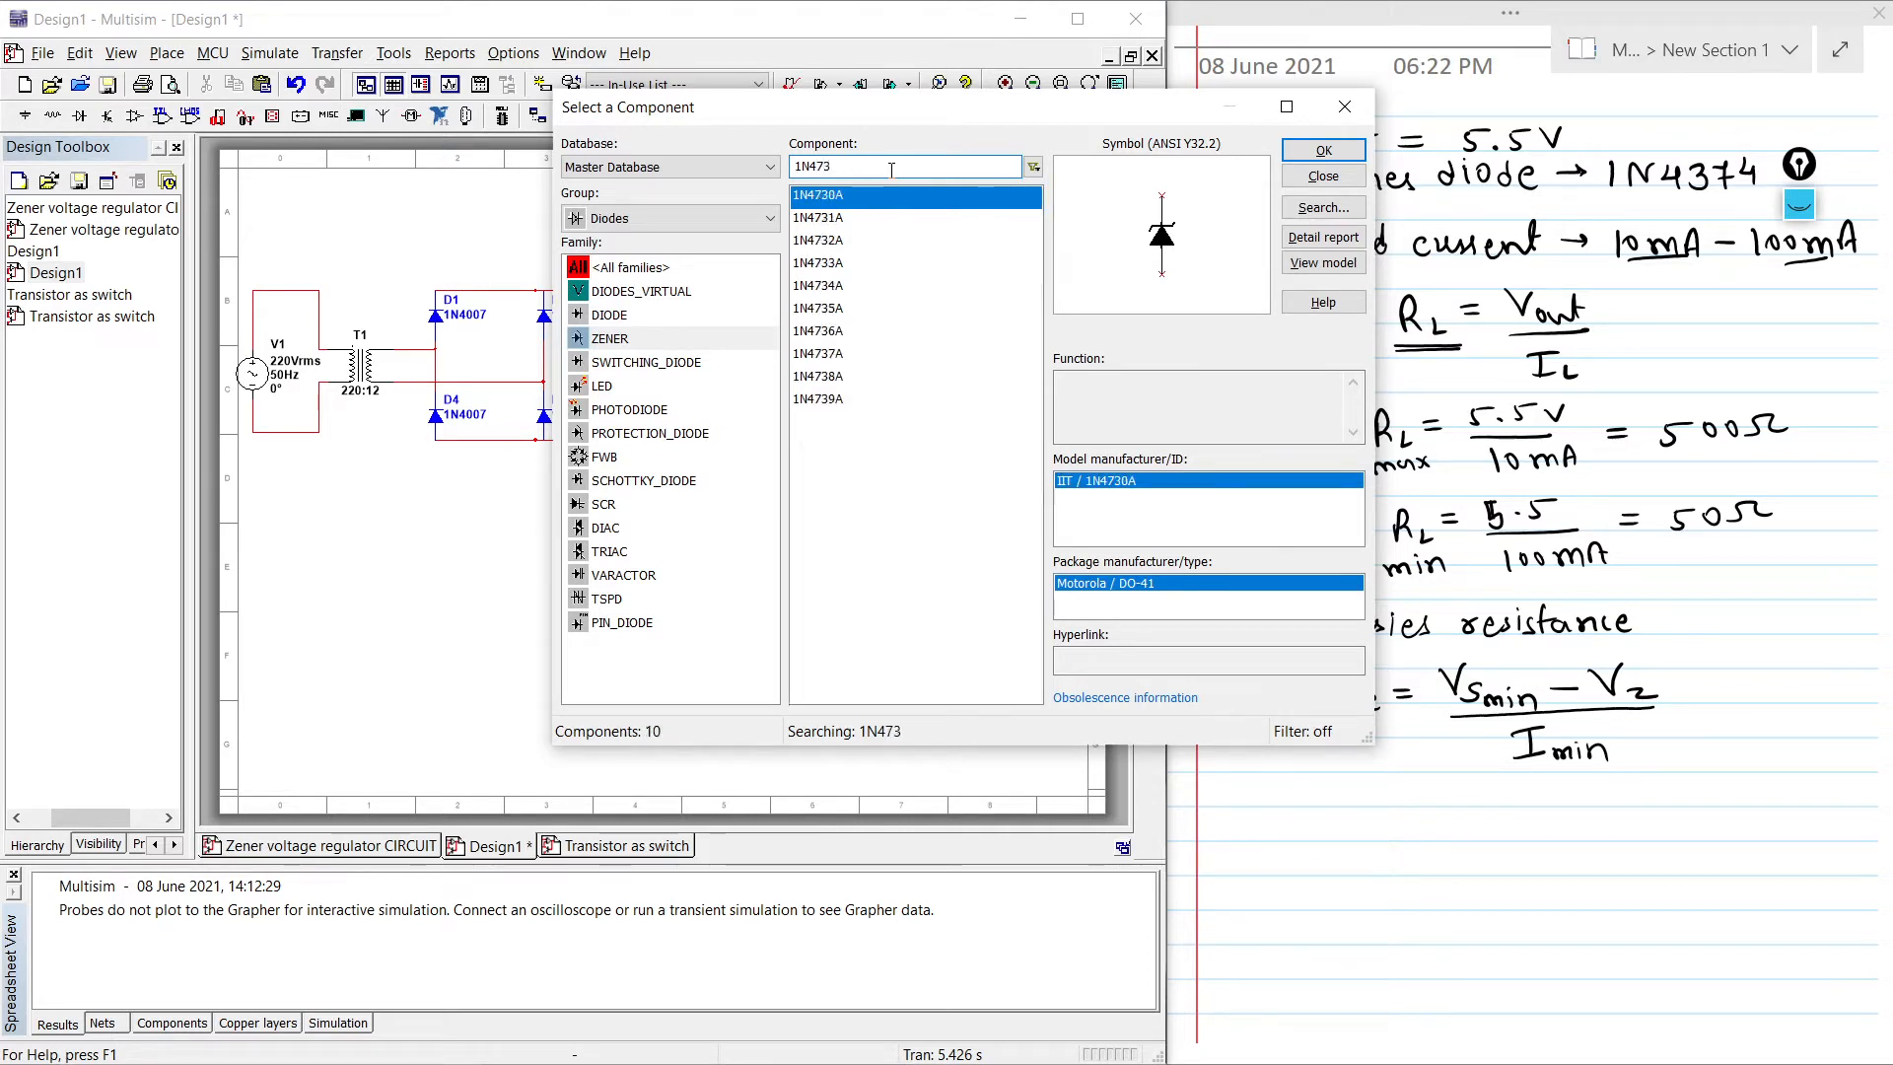
text(4)
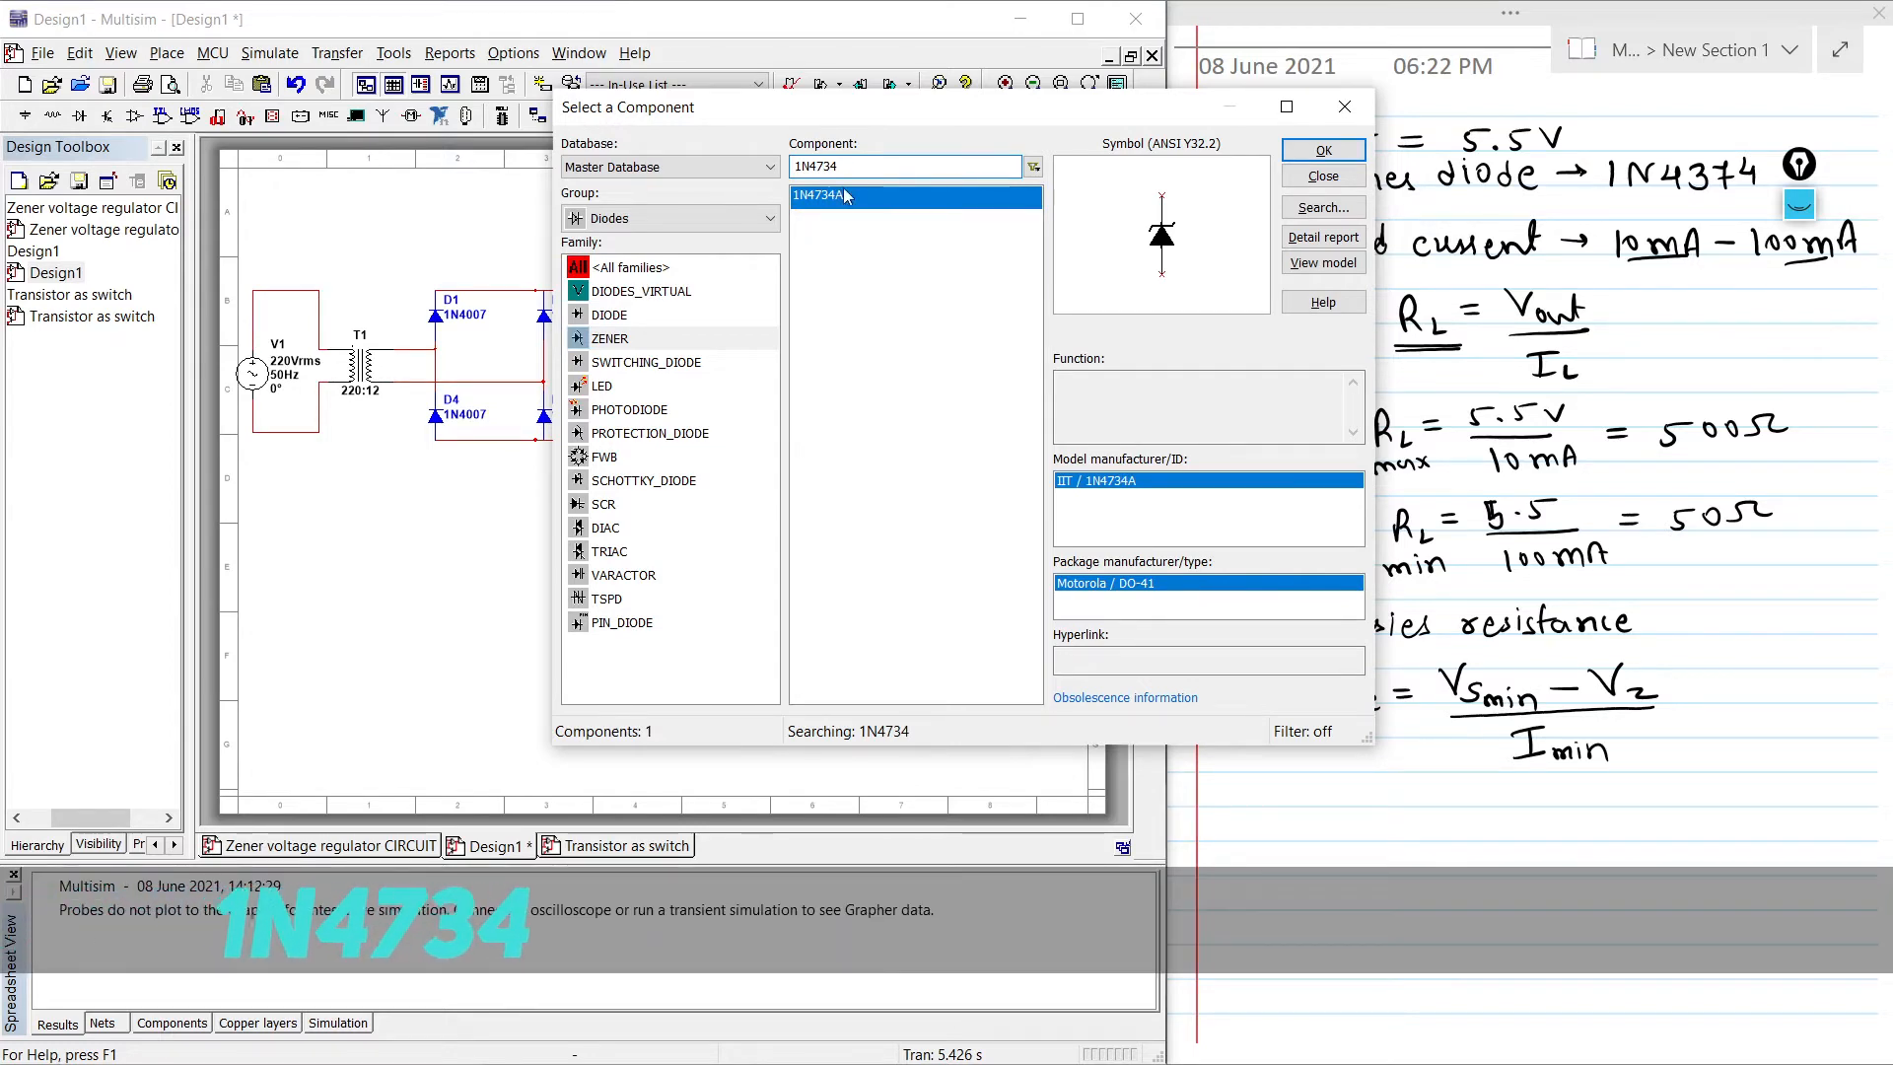
click(1323, 150)
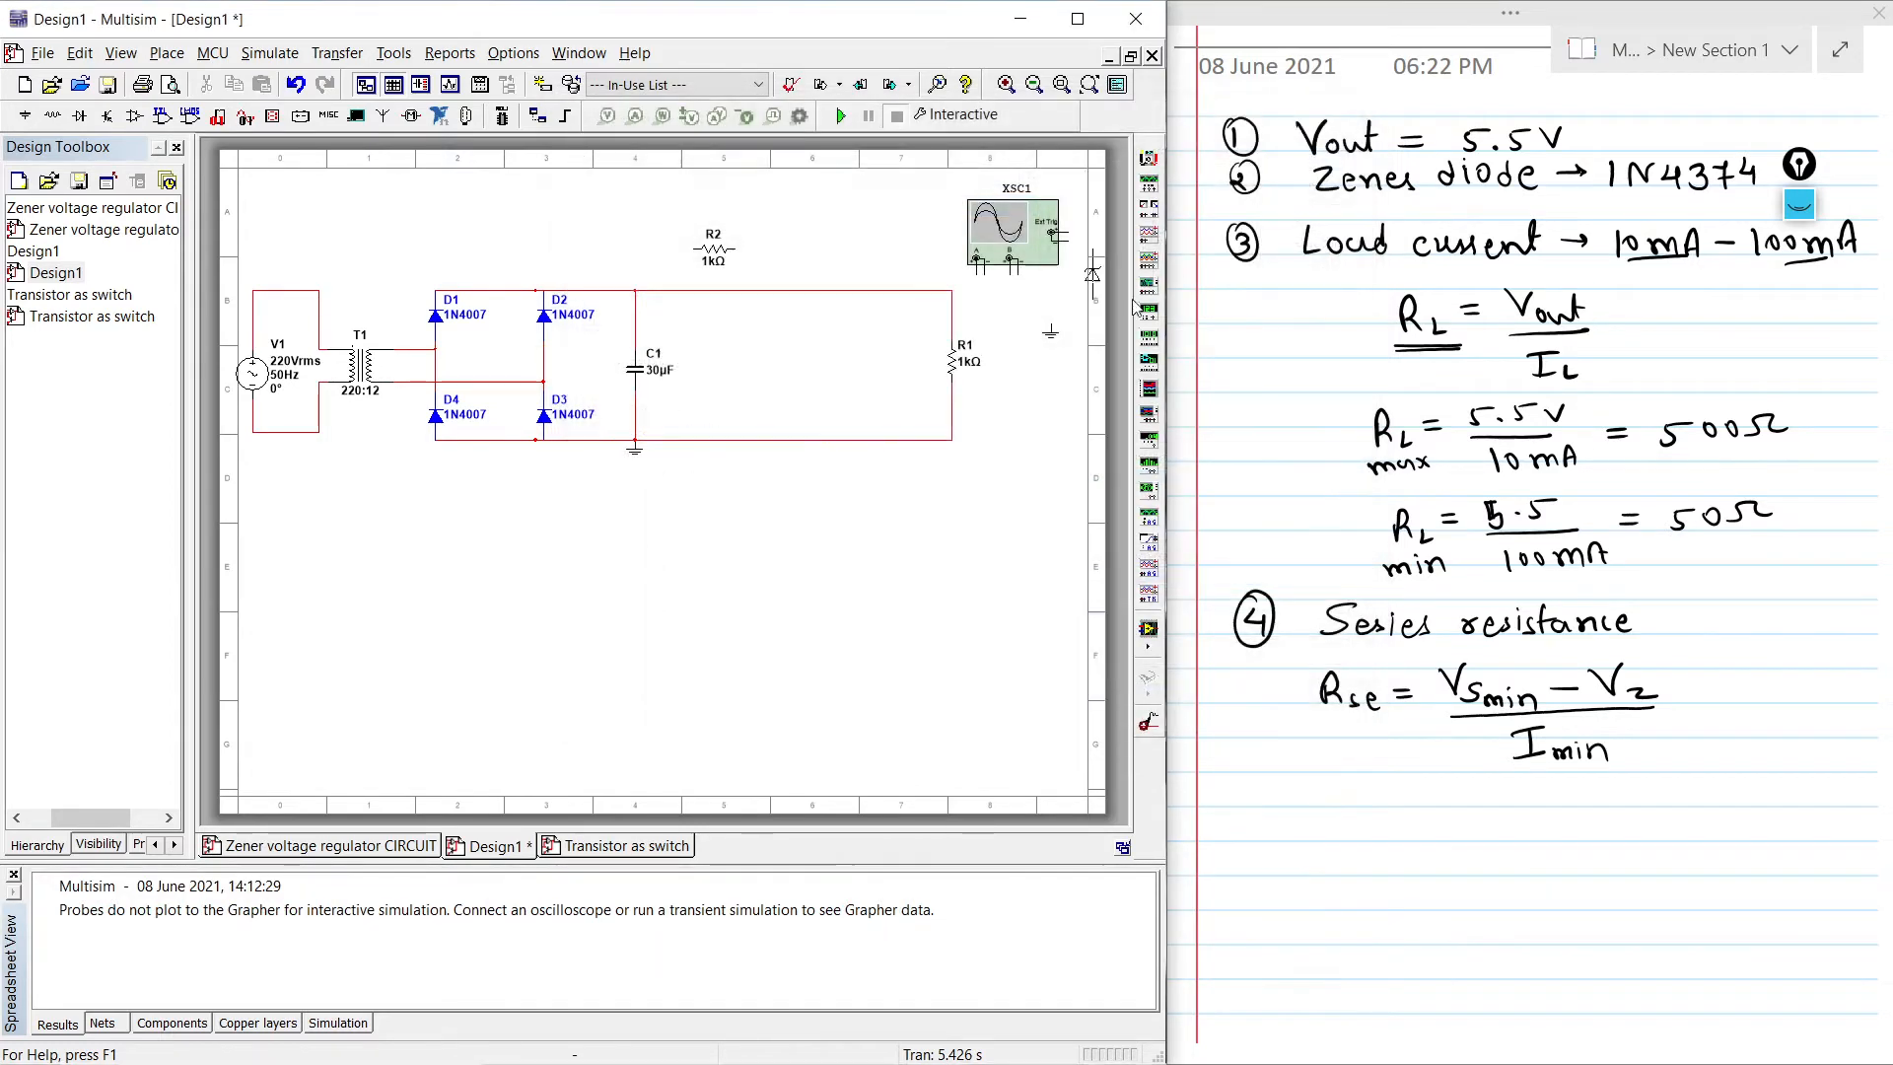
click(814, 396)
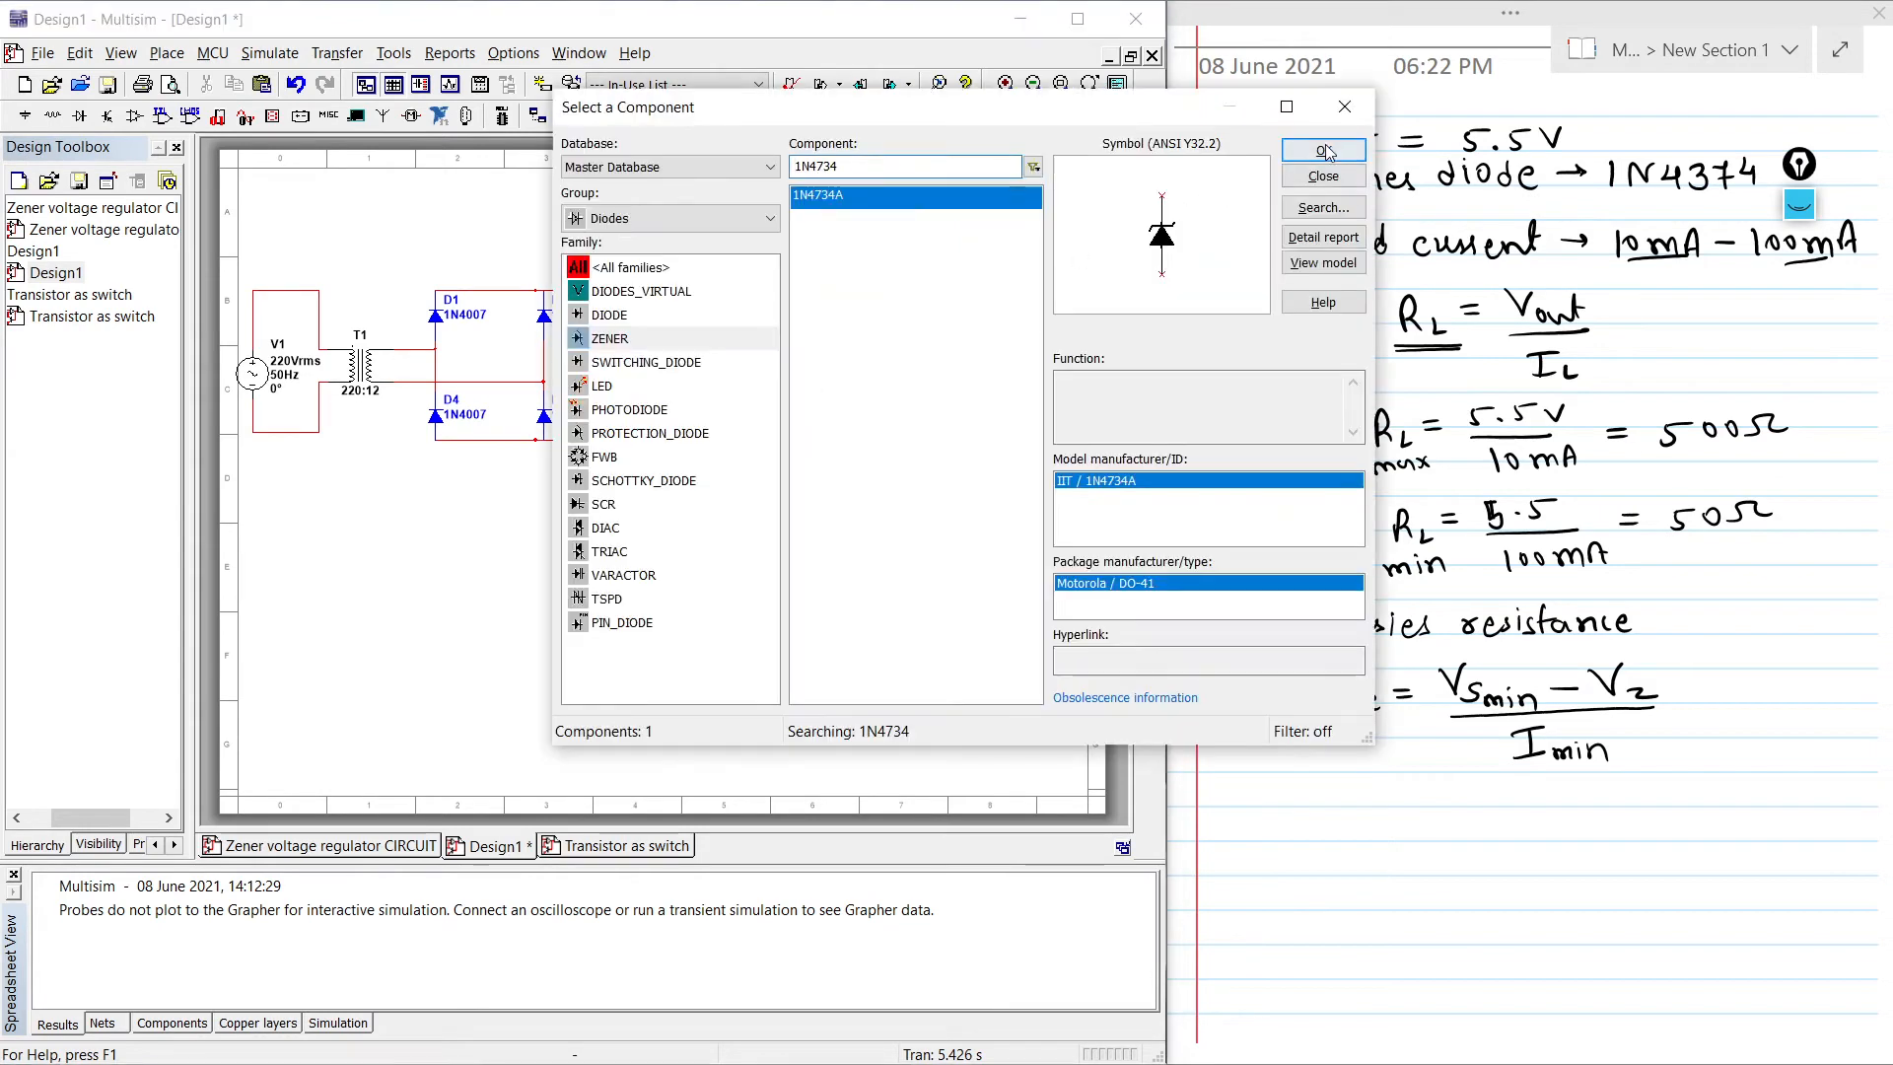
click(1345, 109)
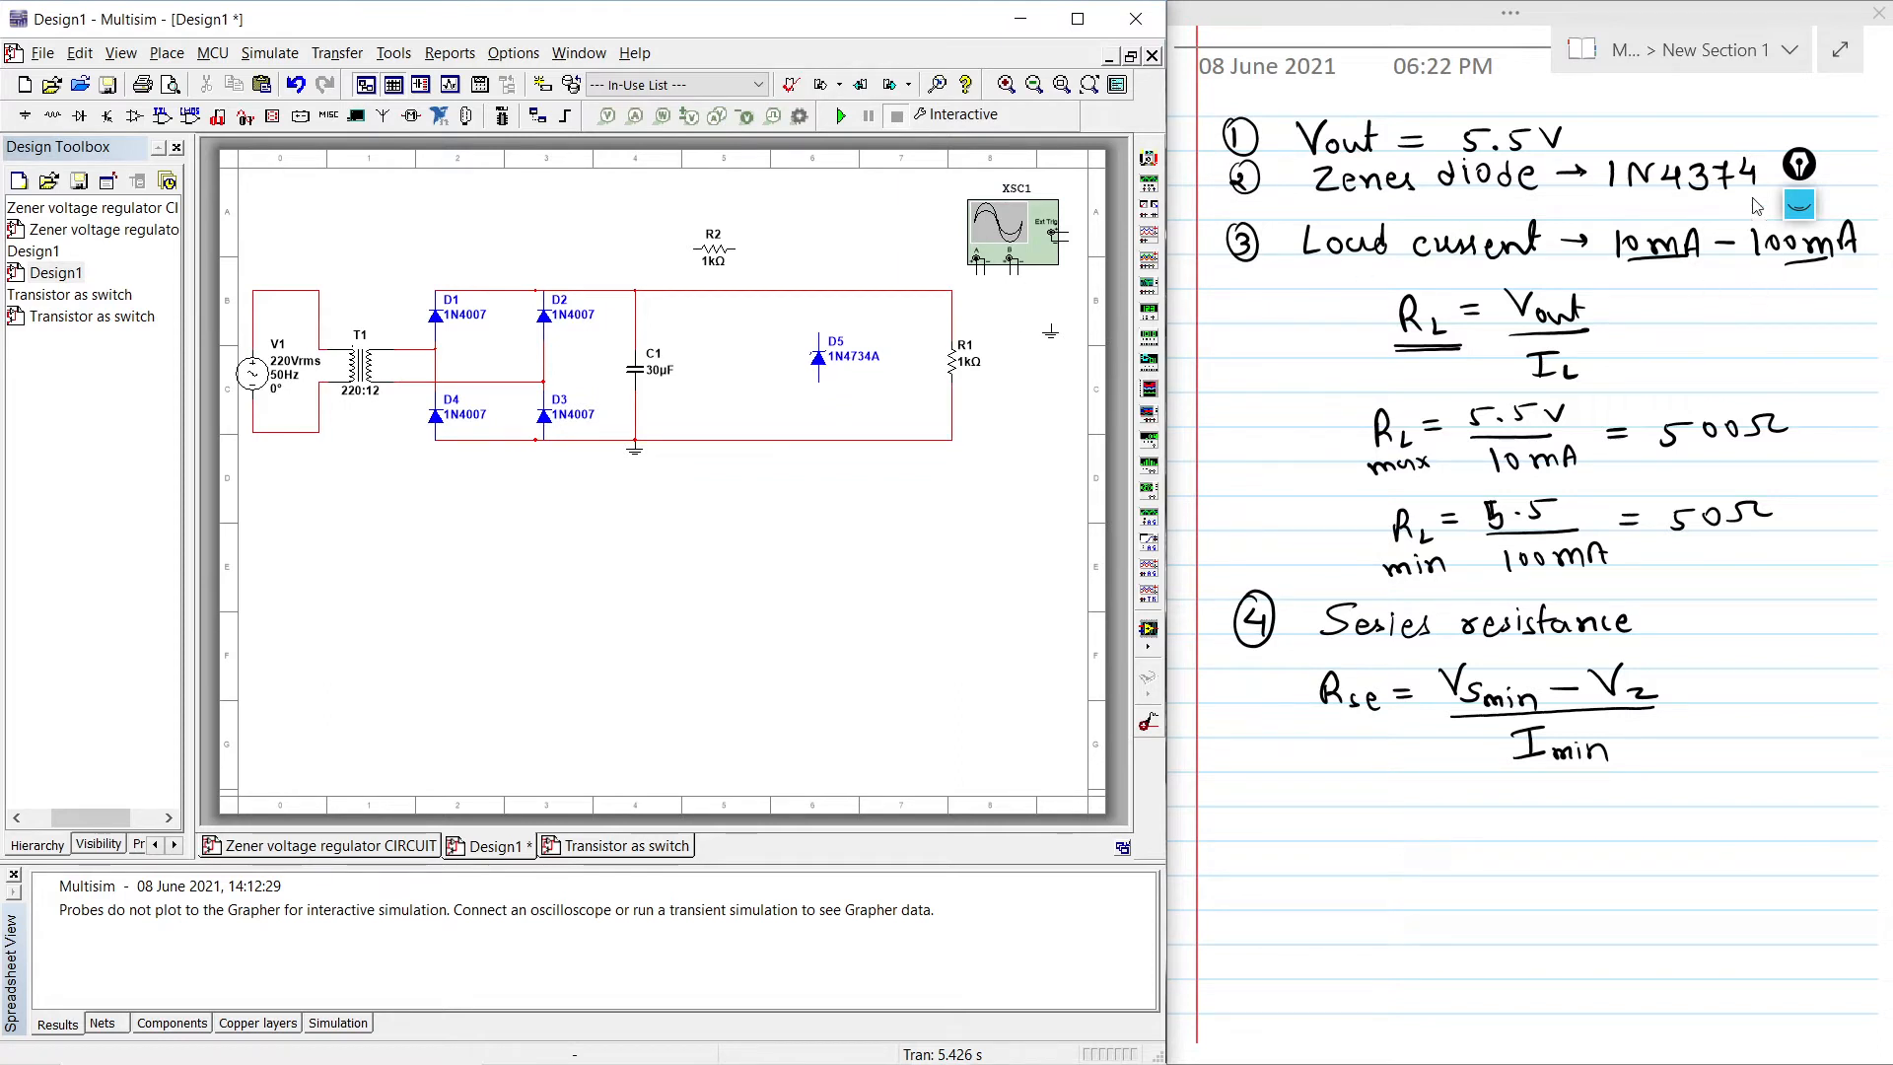
- Correct the handwritten Zener diode part number in the notes to 1N4734
drag(1709, 191, 1750, 186)
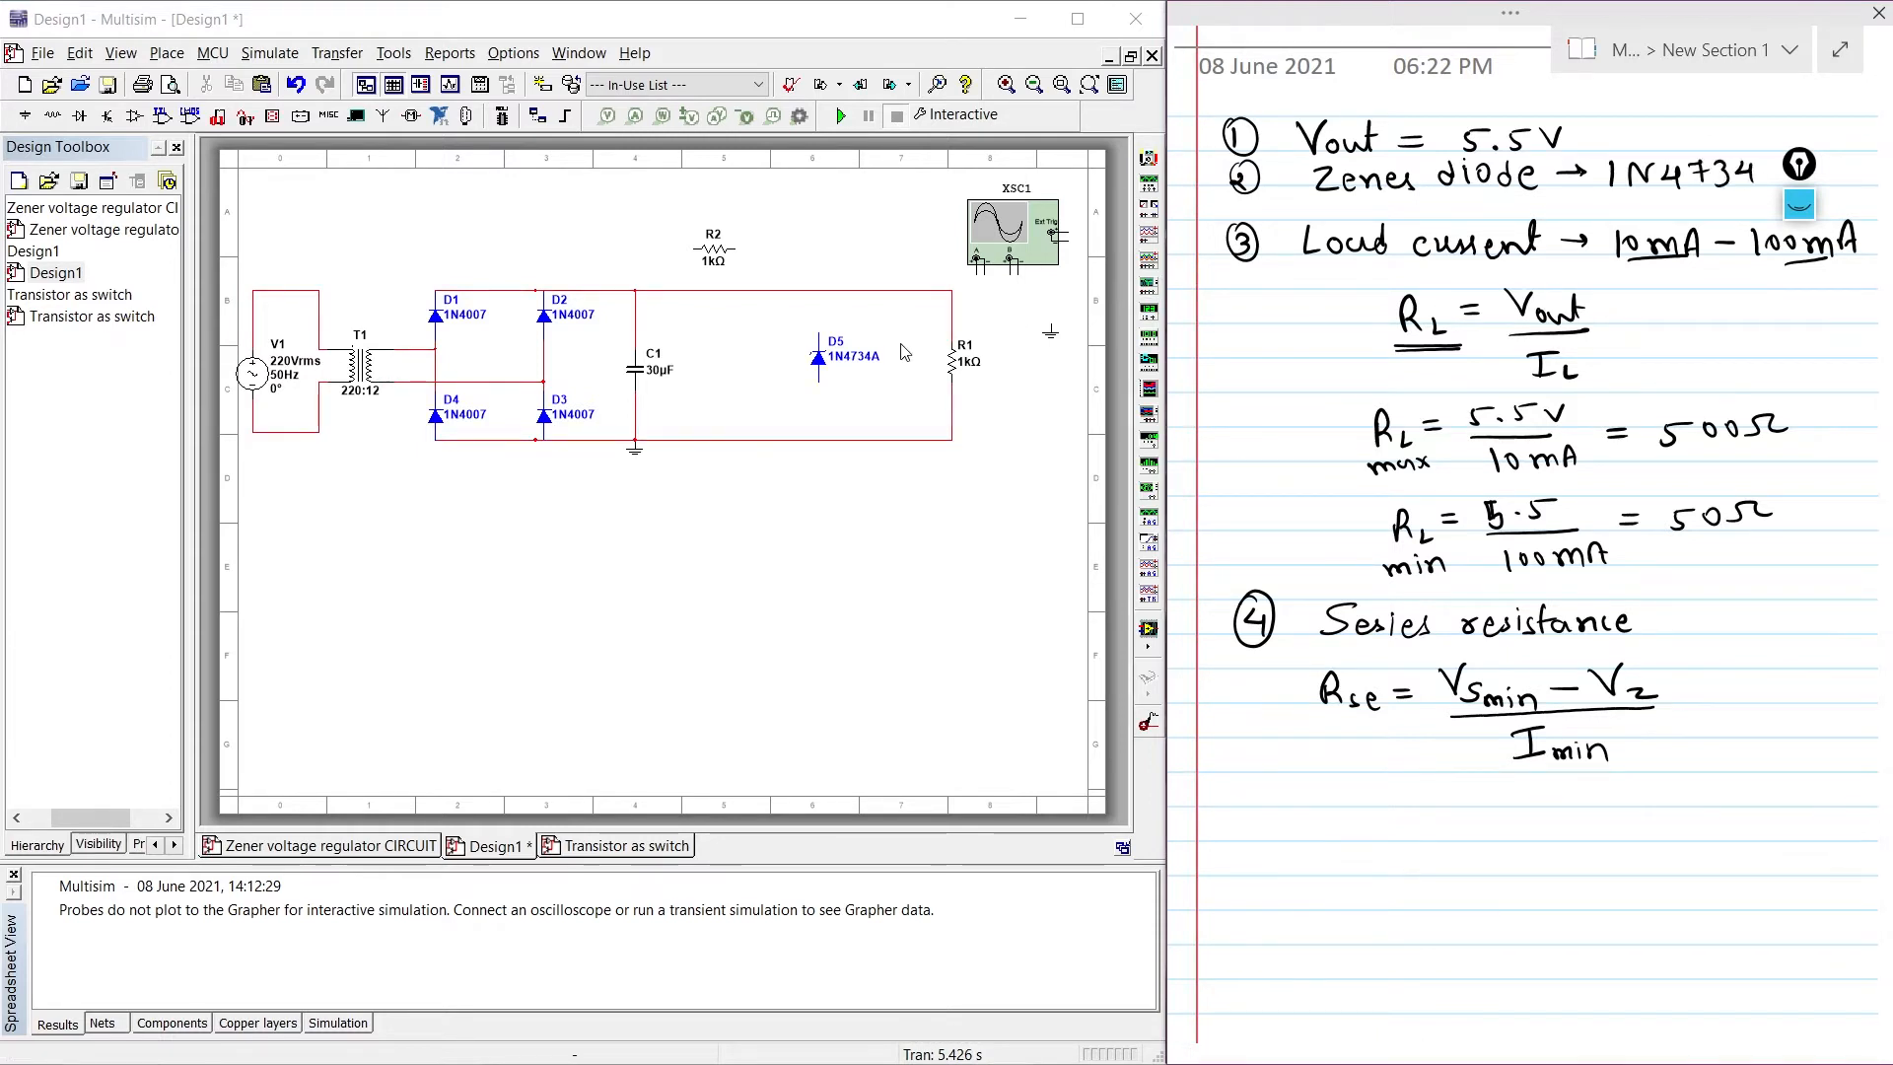
- Connect Zener diode D5 across the upper and lower supply wires, in parallel with load resistor R1
click(817, 363)
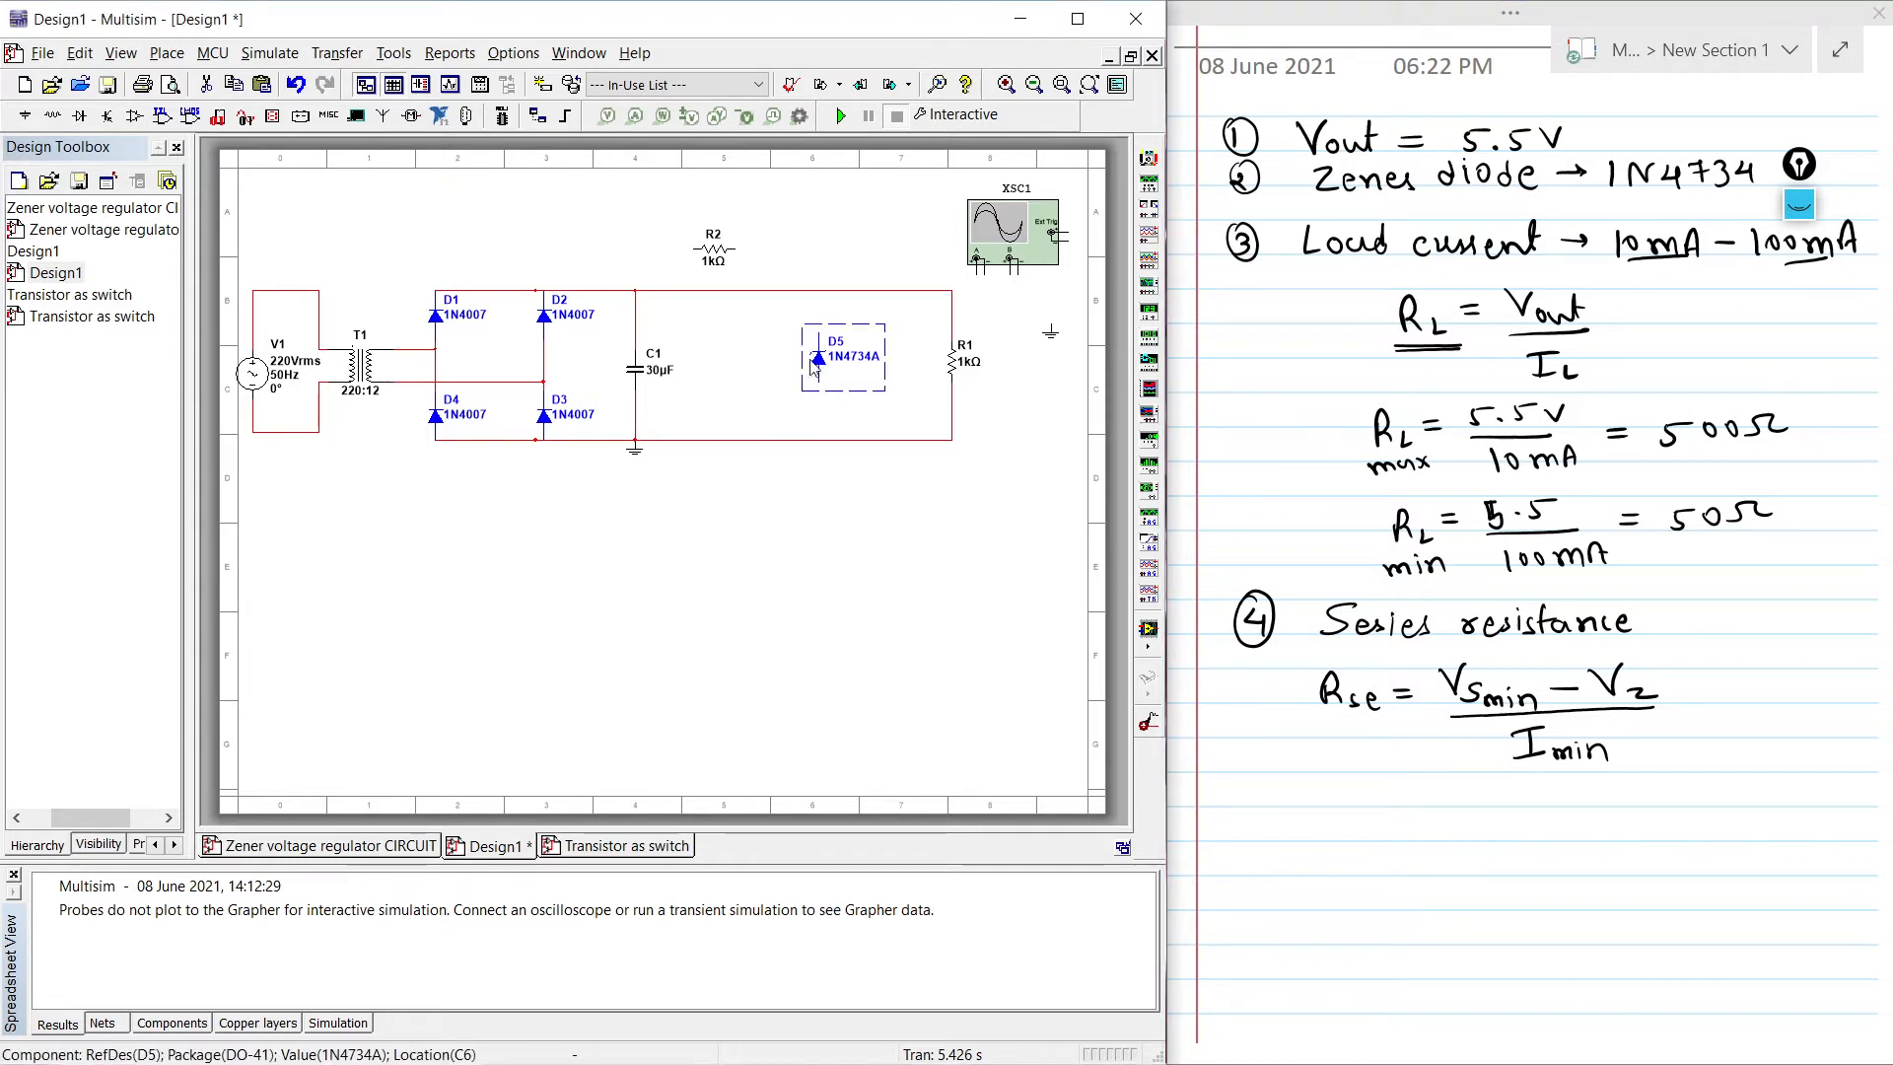
click(829, 315)
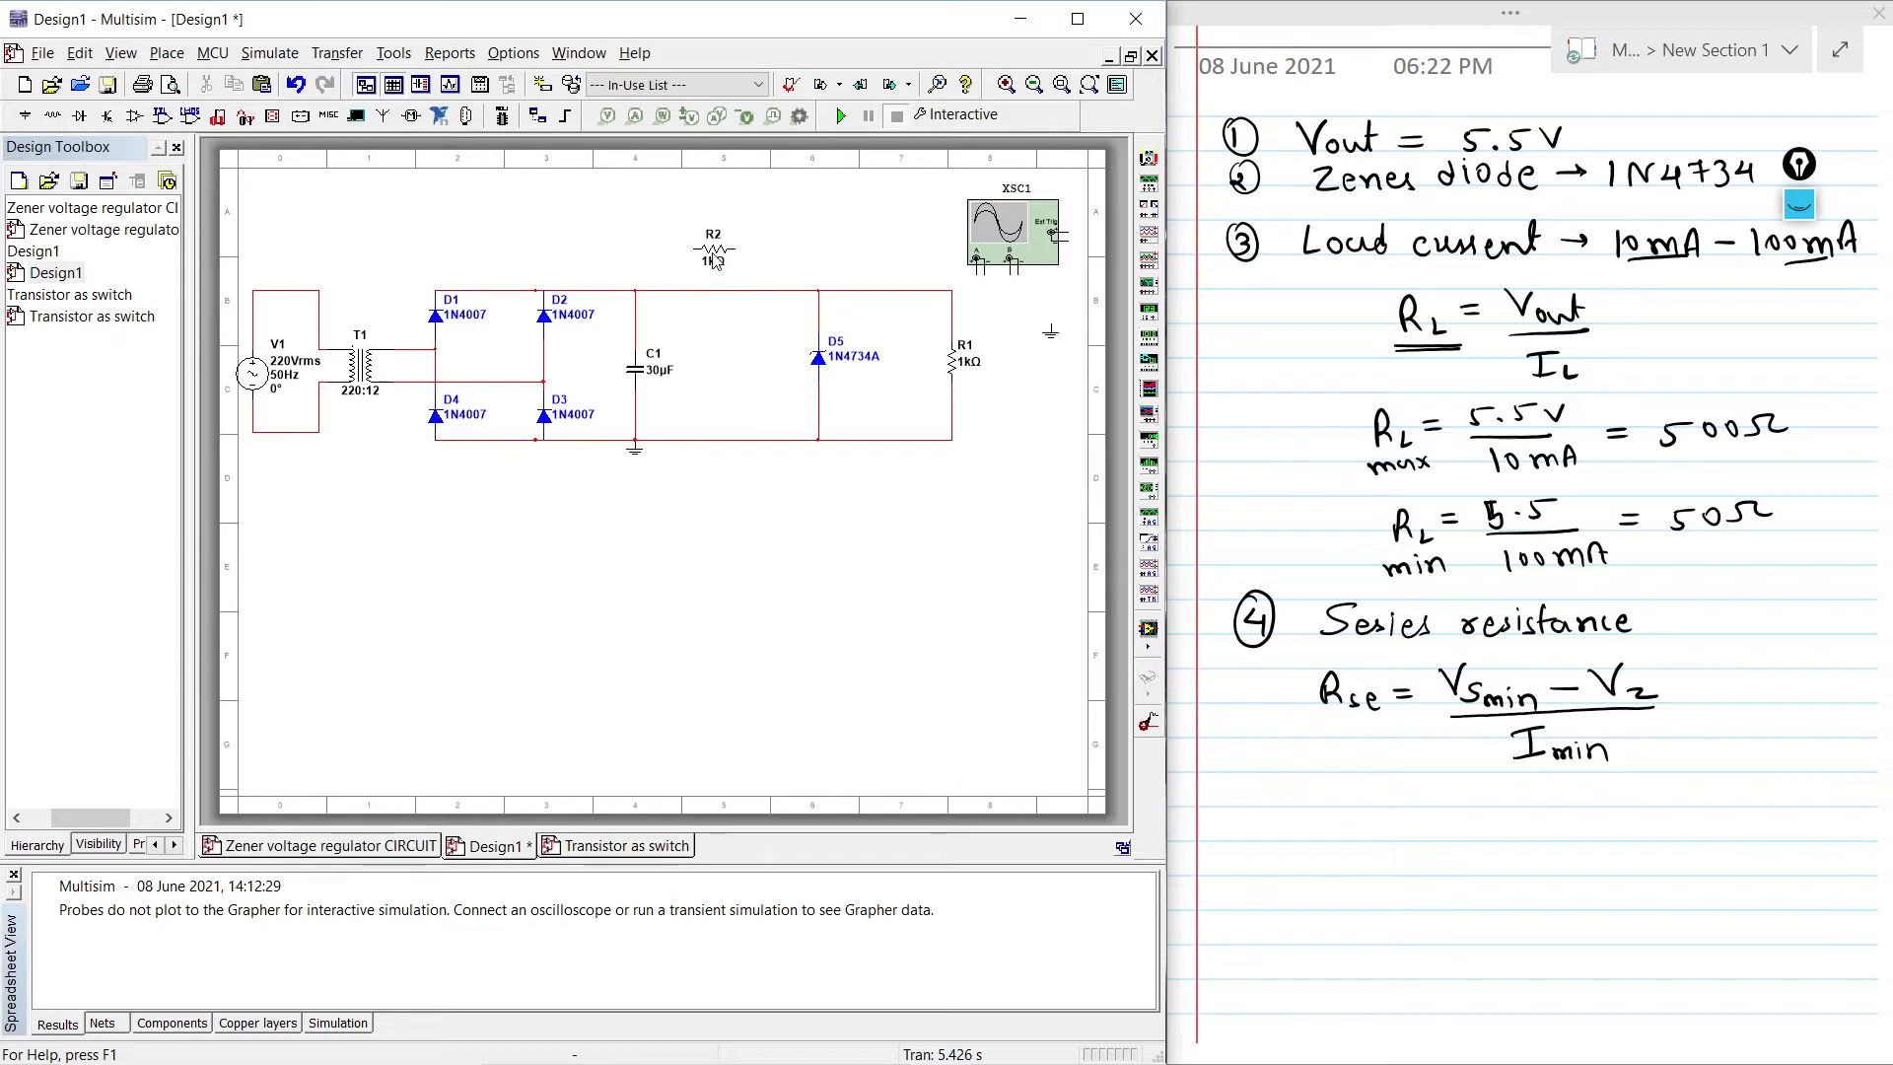
- Position resistor R2 above the upper supply wire and wire both its ends to it between C1 and D5
drag(714, 251, 729, 260)
click(678, 250)
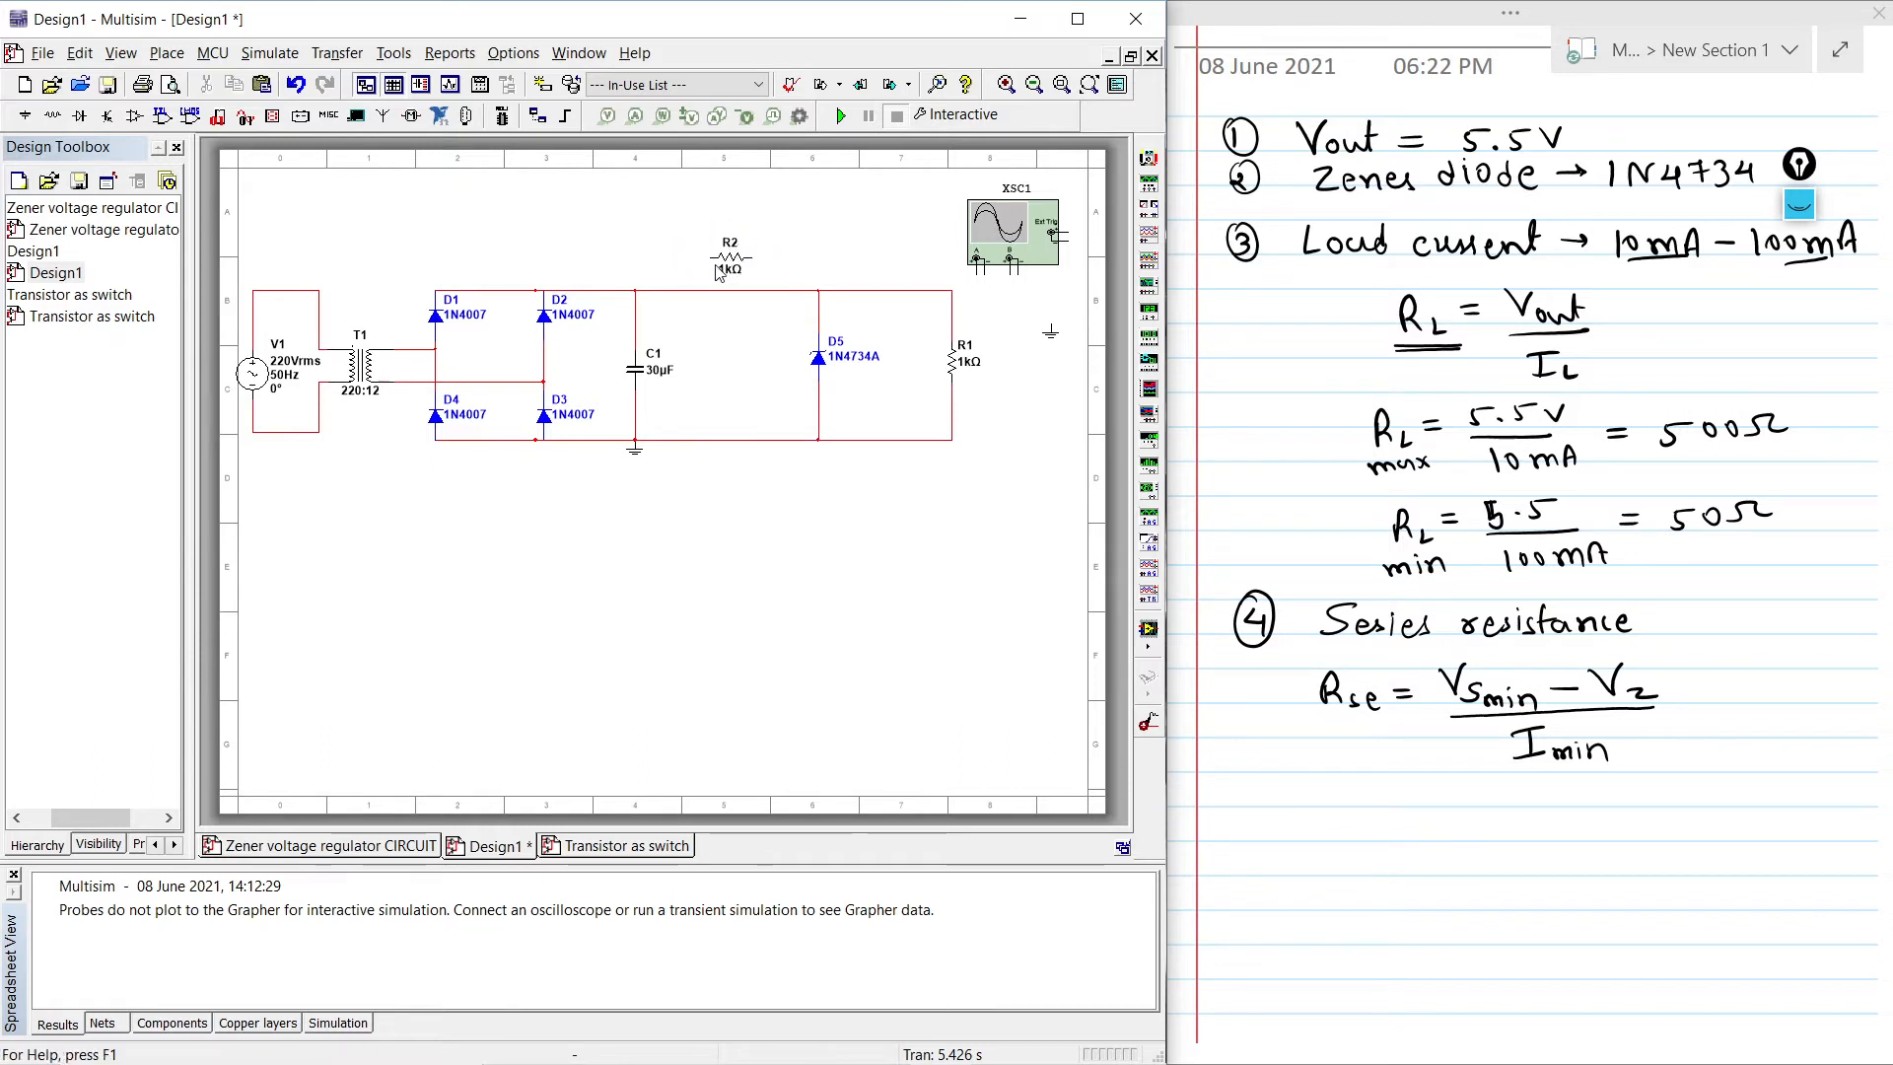
click(675, 290)
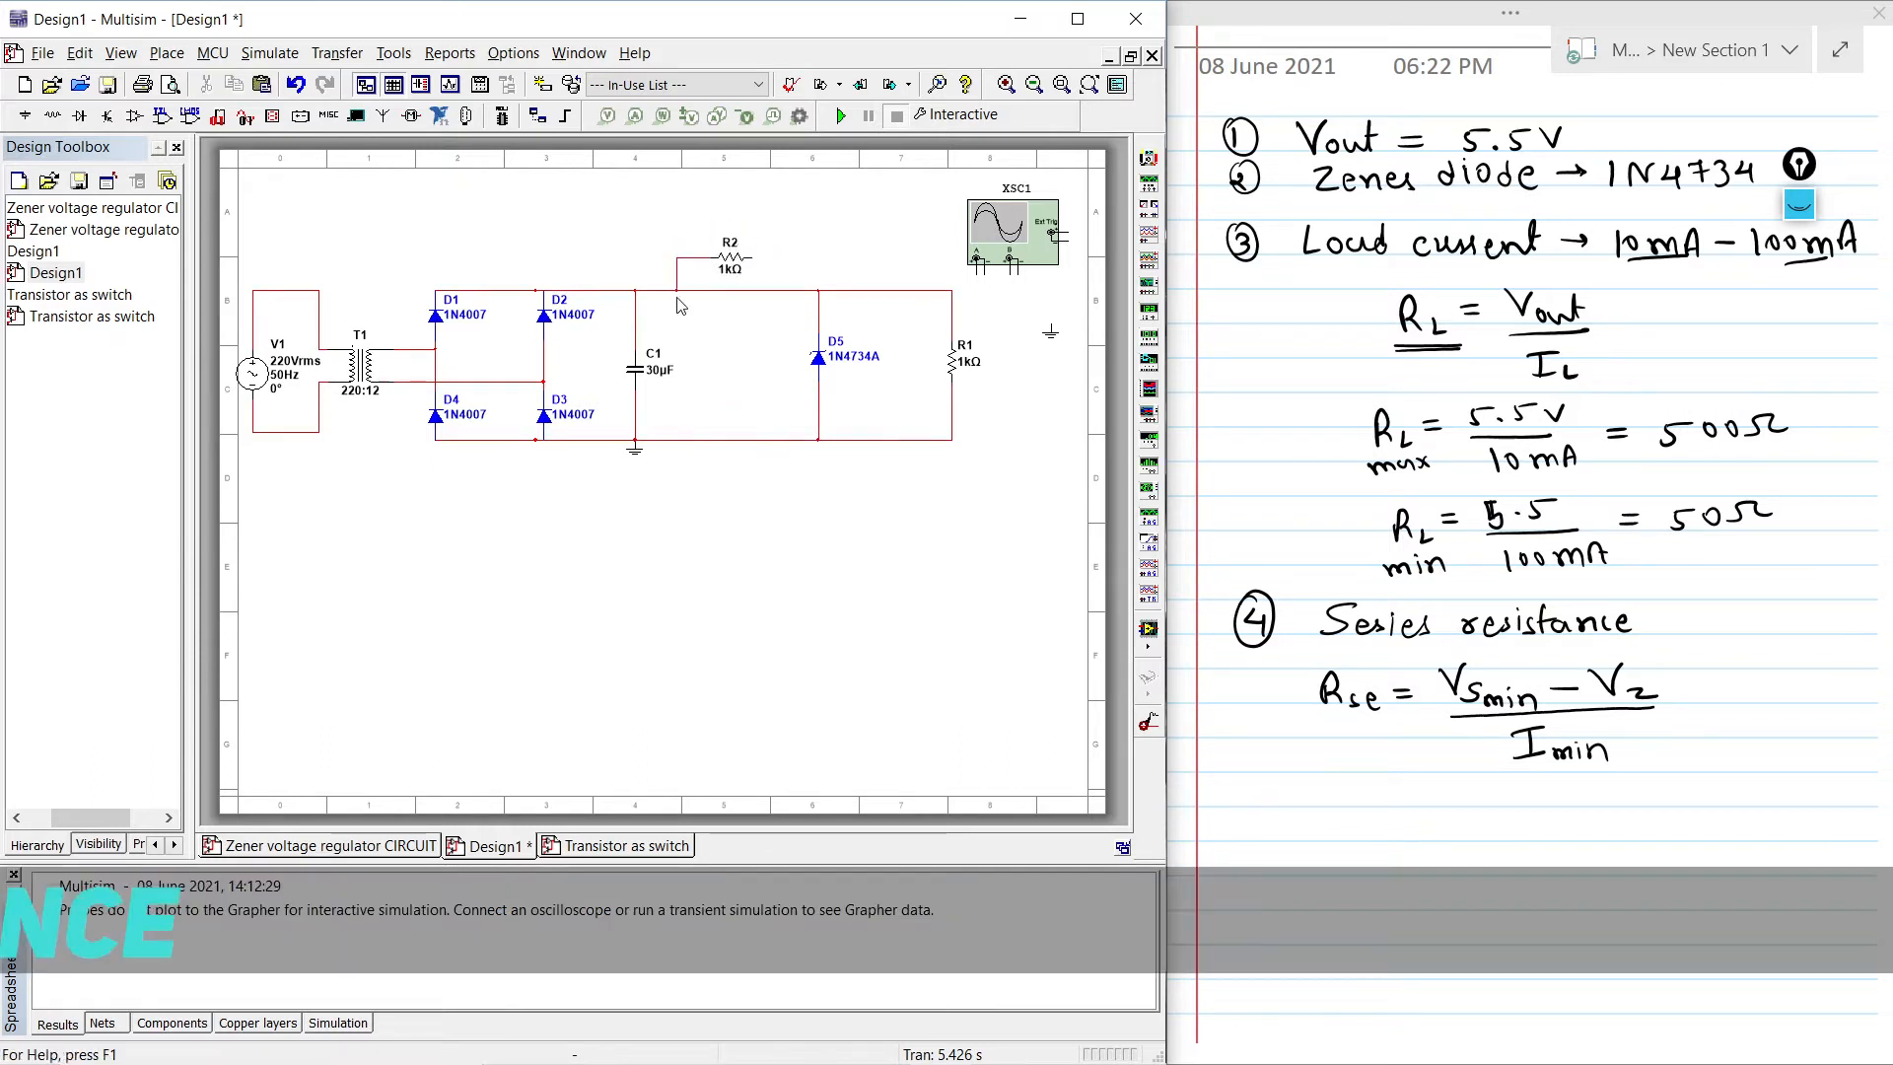
click(752, 257)
click(785, 290)
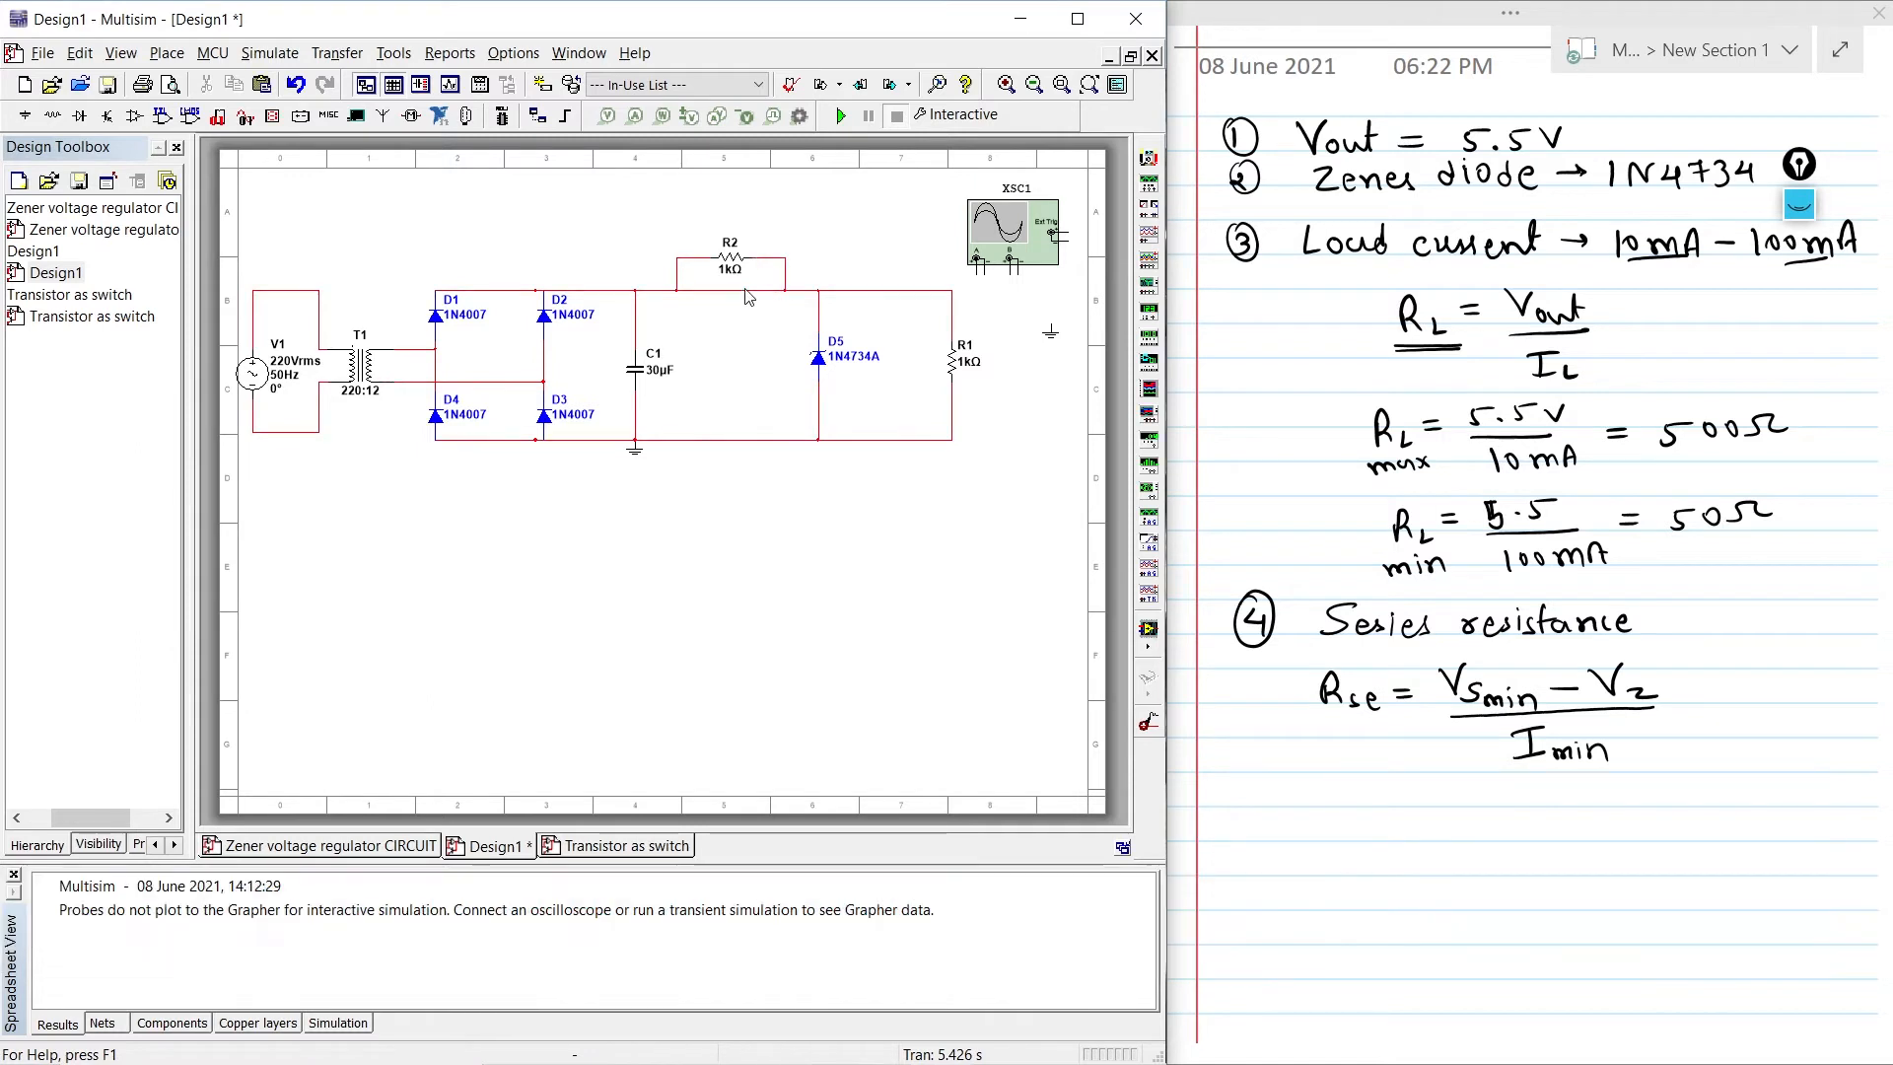
- Delete the wire segment bypassing R2 and move R2 down in line with the upper supply wire
key(Delete)
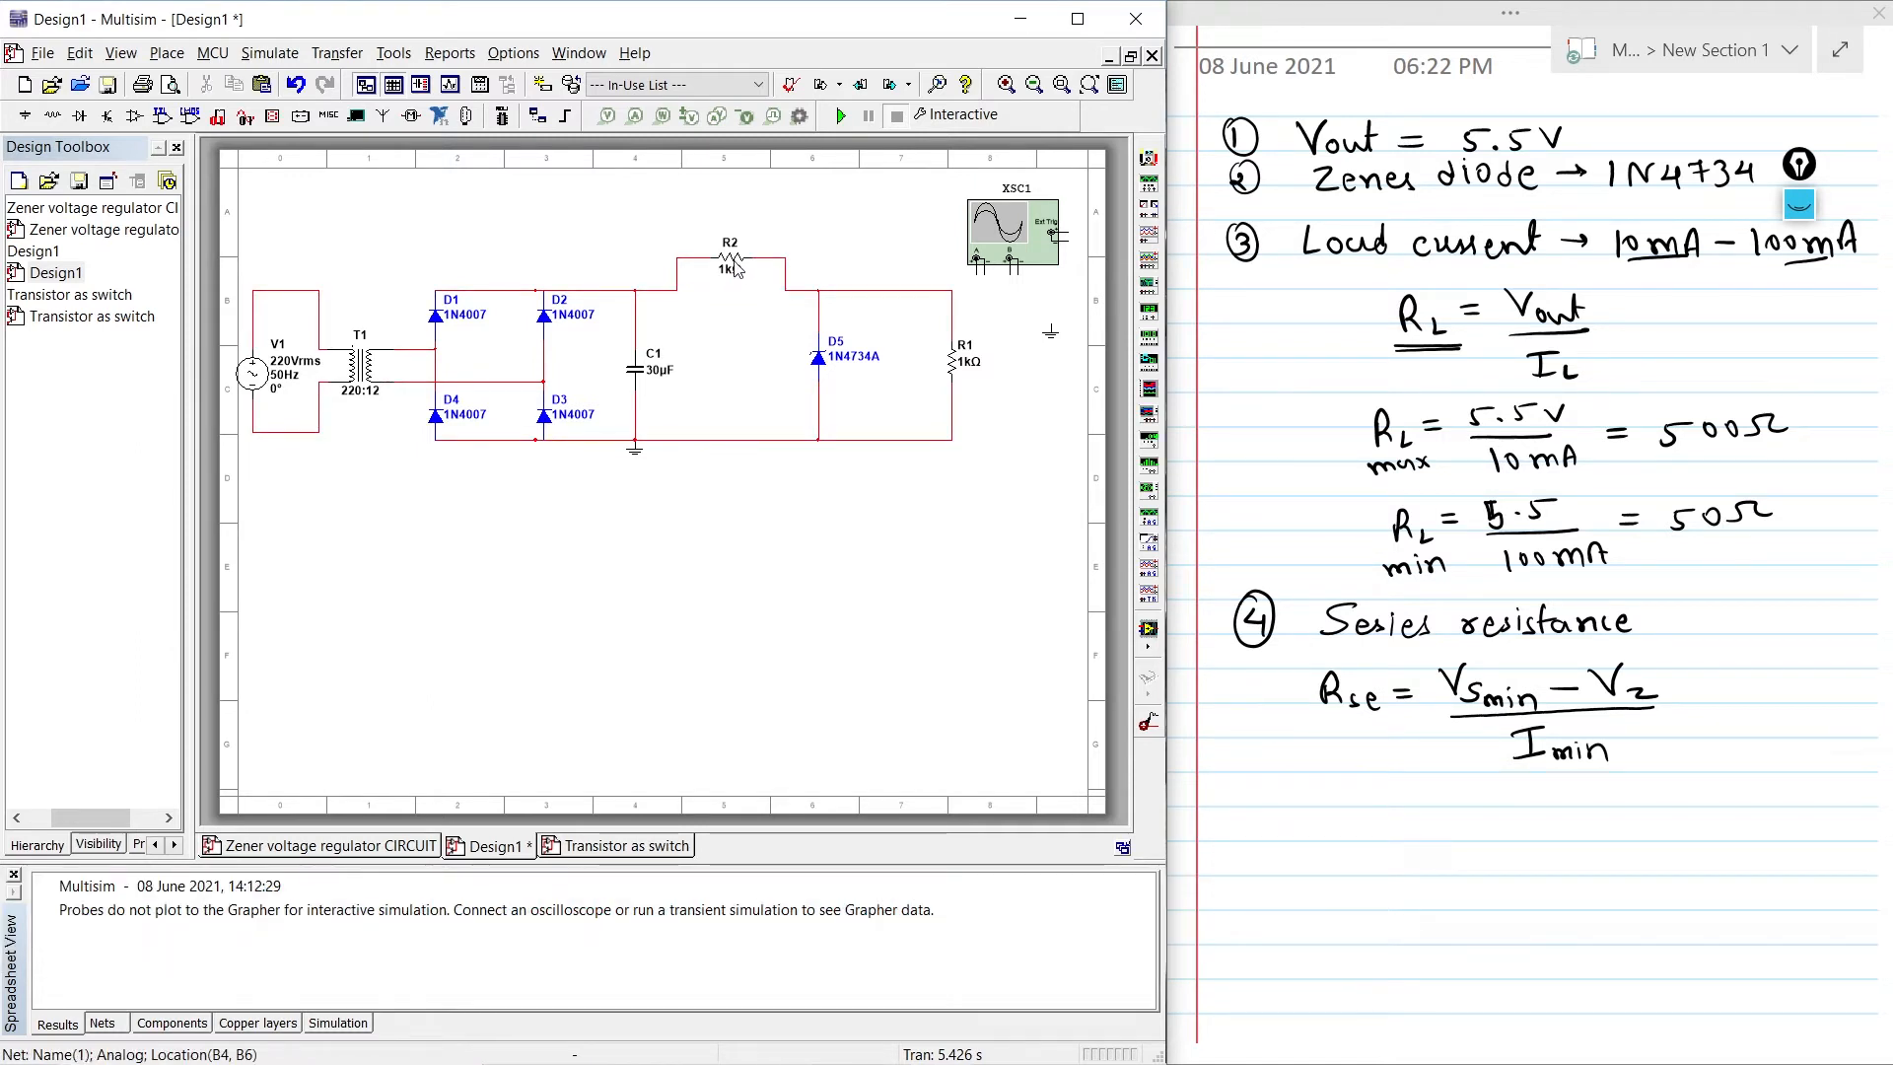
click(732, 260)
drag(732, 260, 730, 290)
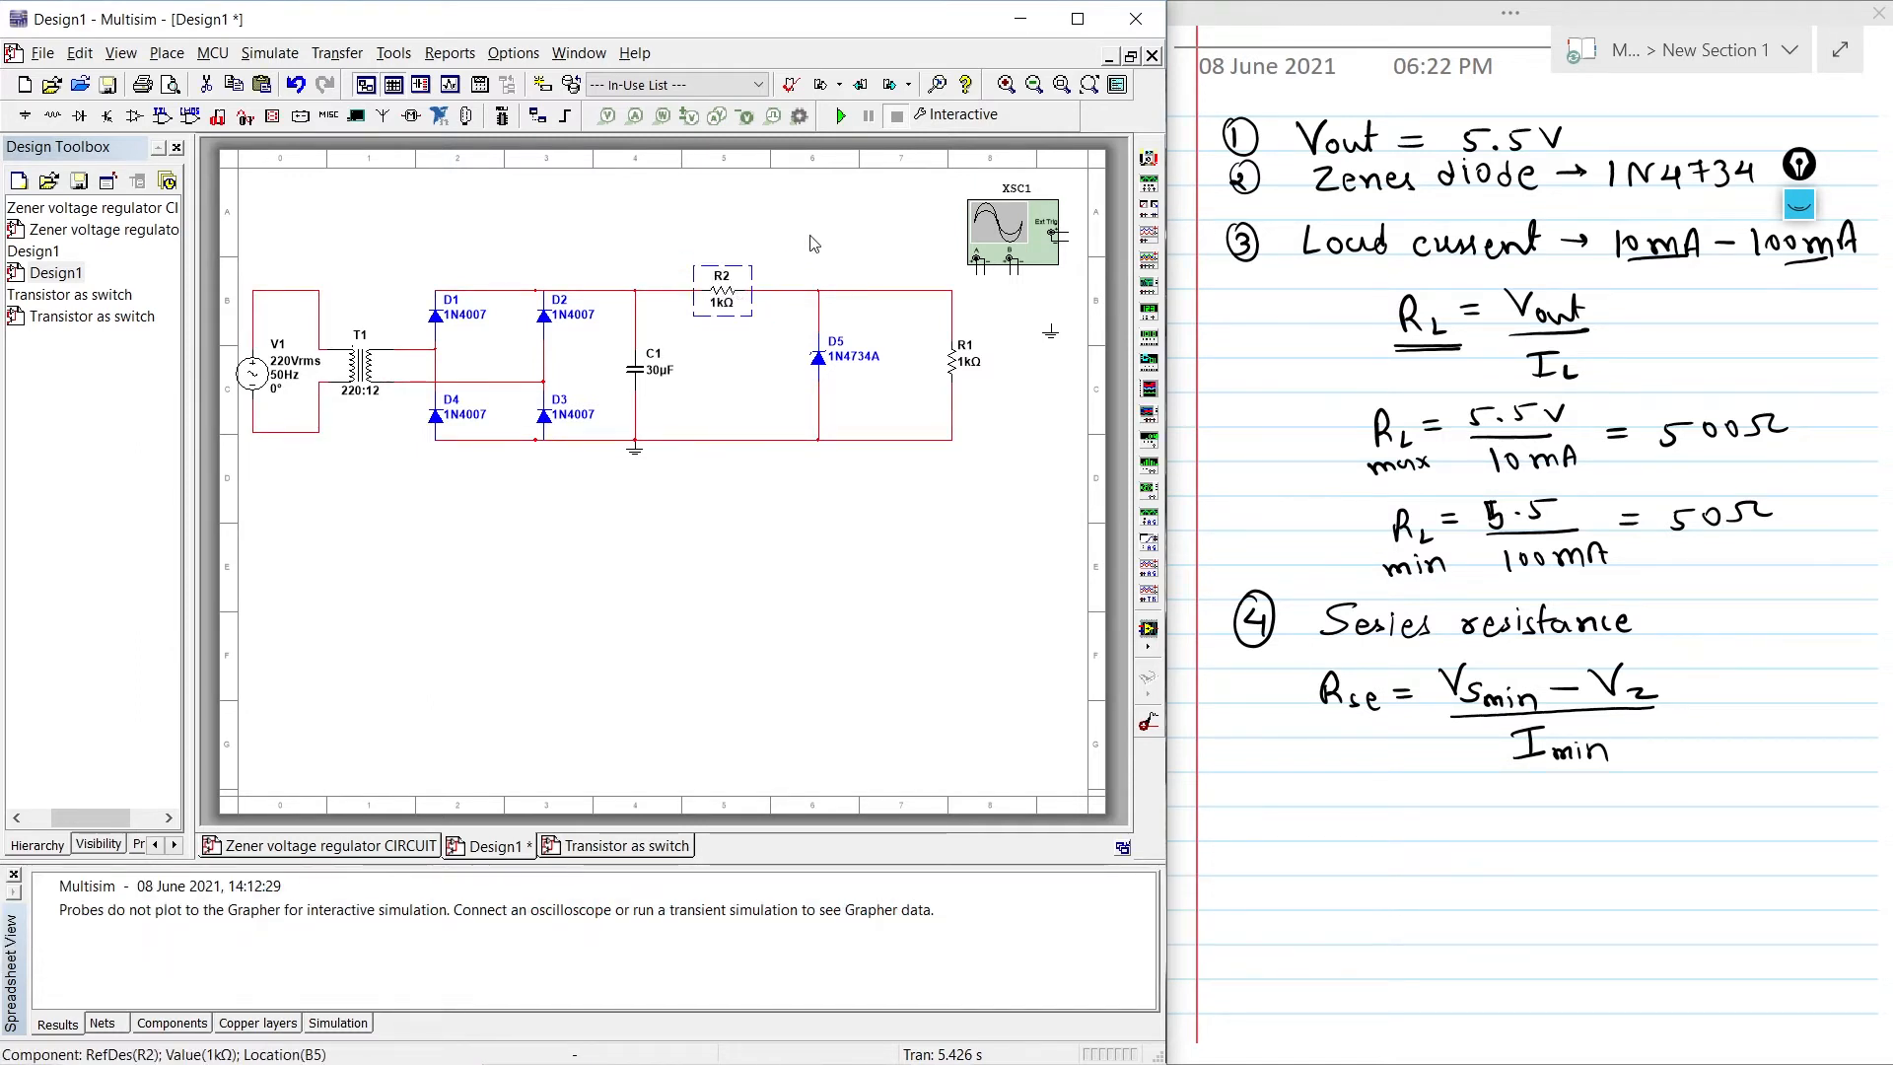
click(811, 236)
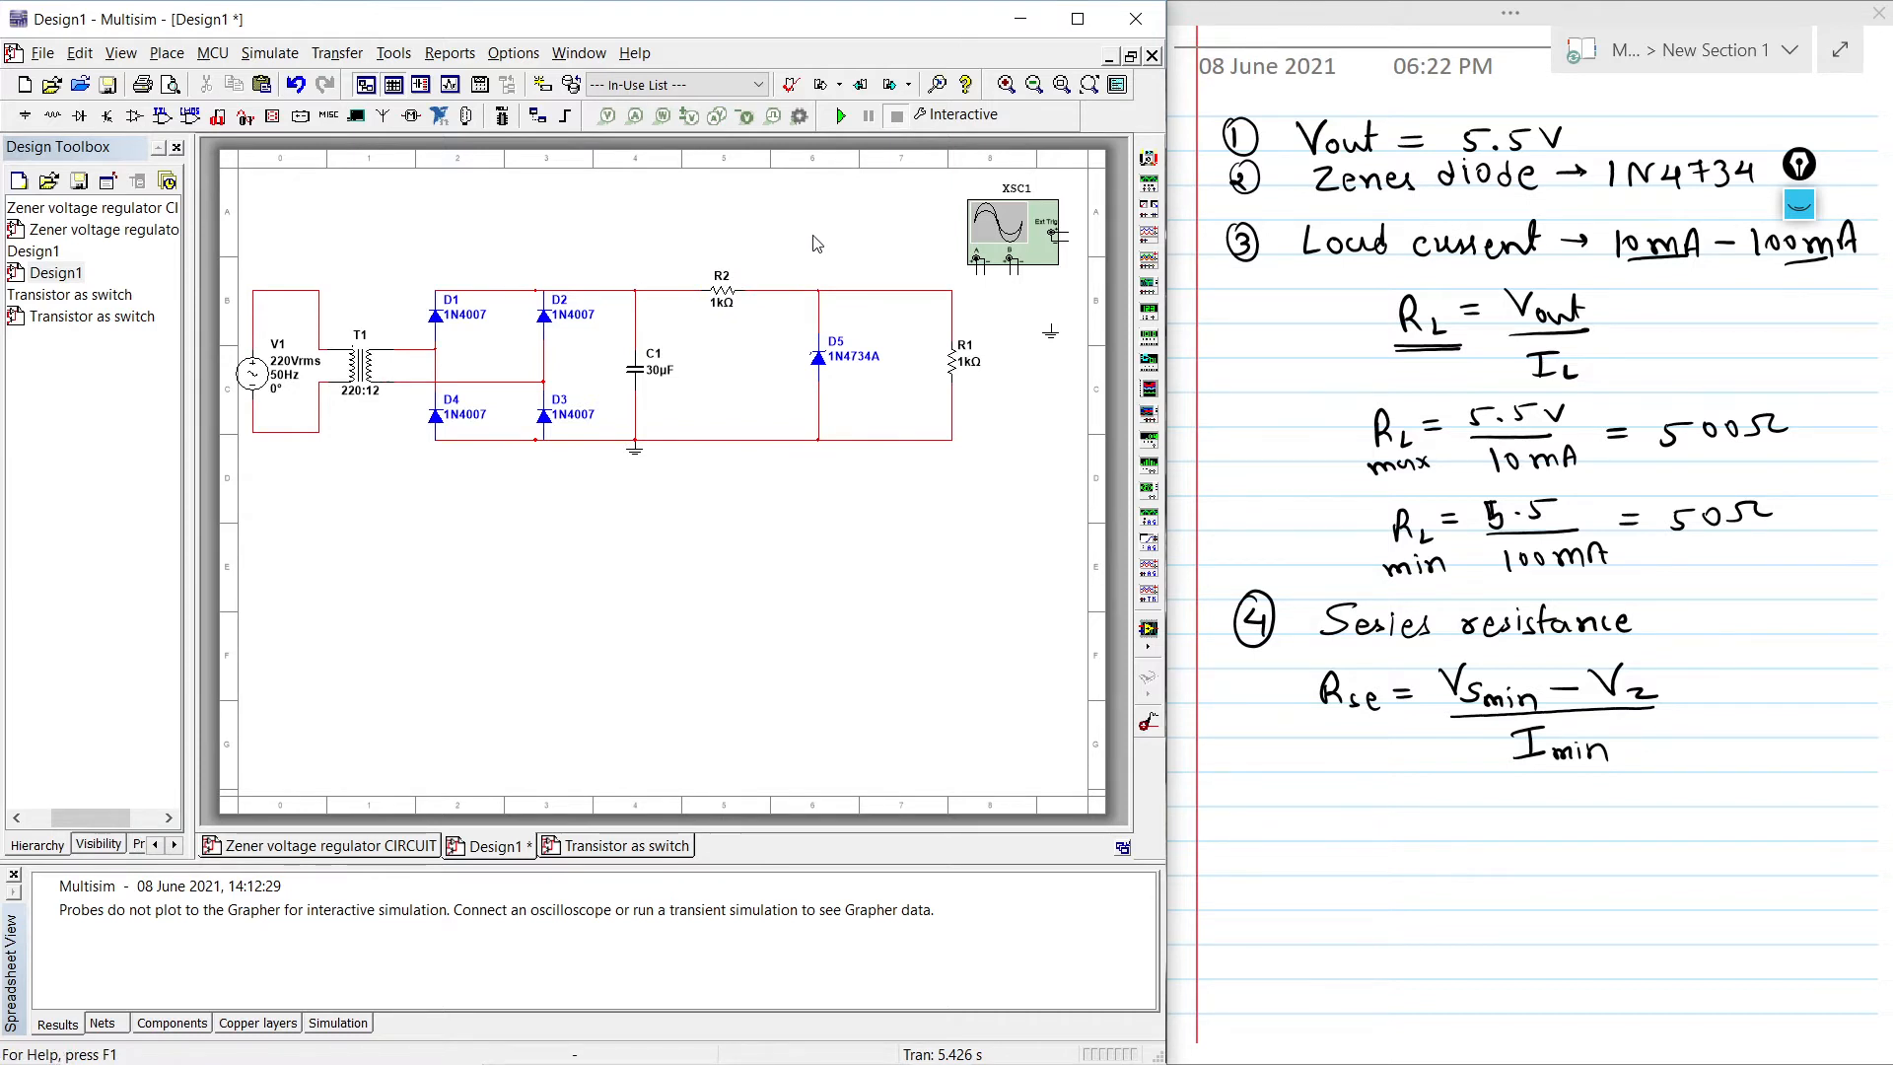
- Circle series resistor R2, mark Imin and Vsmin in the Rse formula with arrows, and clear these annotations
click(1799, 204)
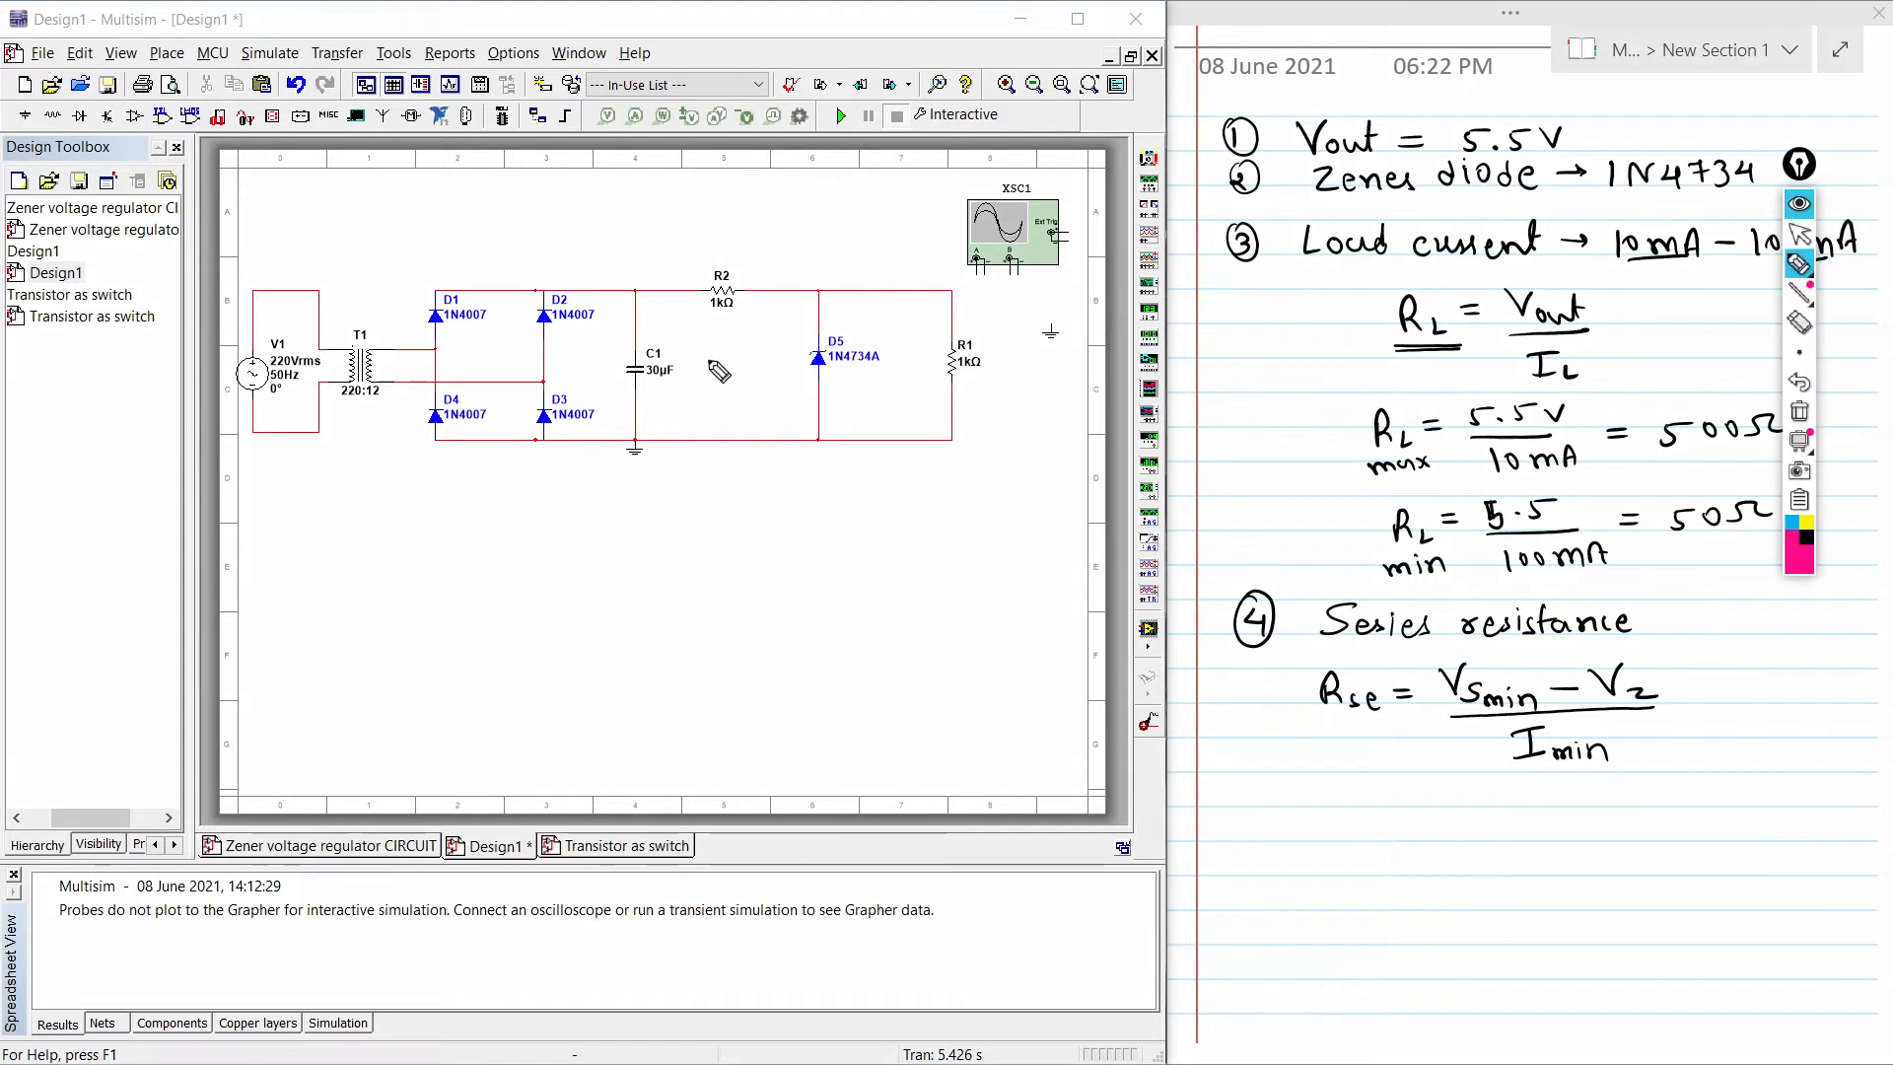
mouse_move(731, 259)
mouse_down()
mouse_move(690, 326)
mouse_move(759, 283)
mouse_move(725, 258)
mouse_up()
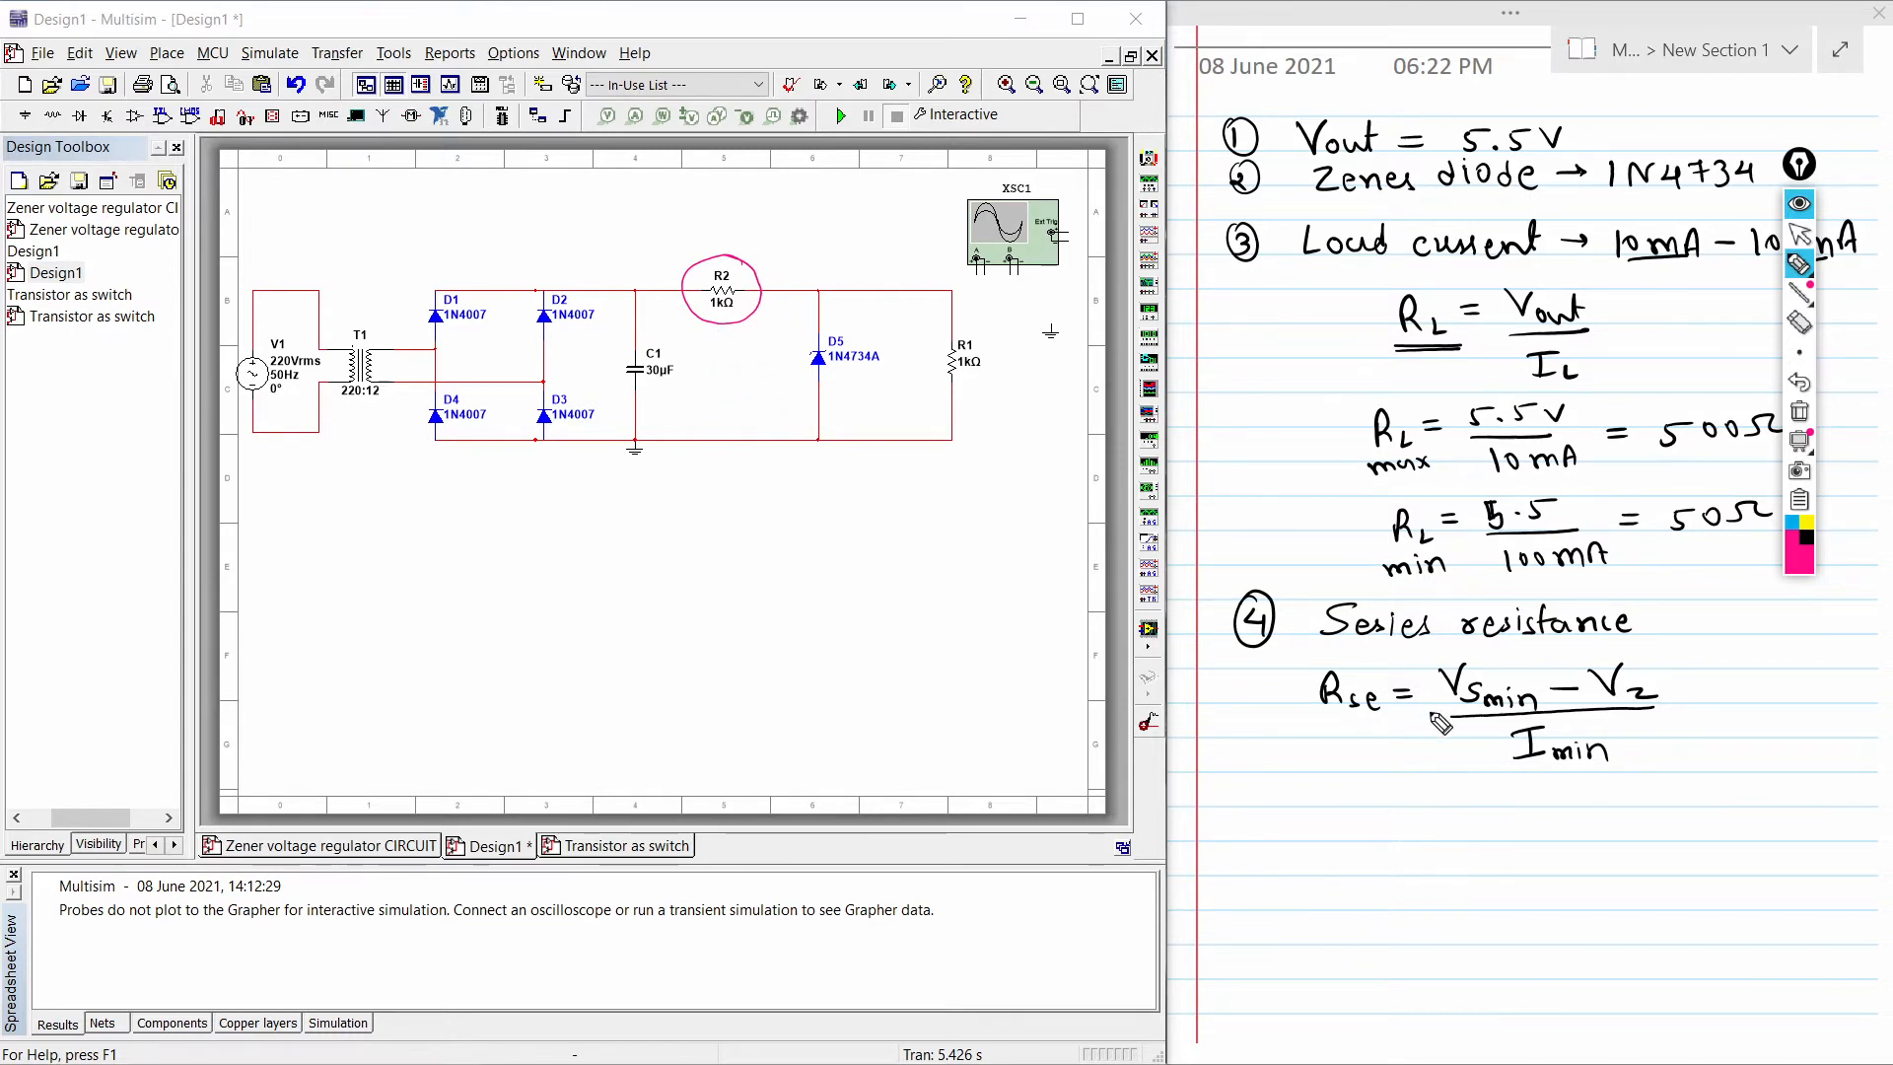
drag(1472, 754, 1508, 754)
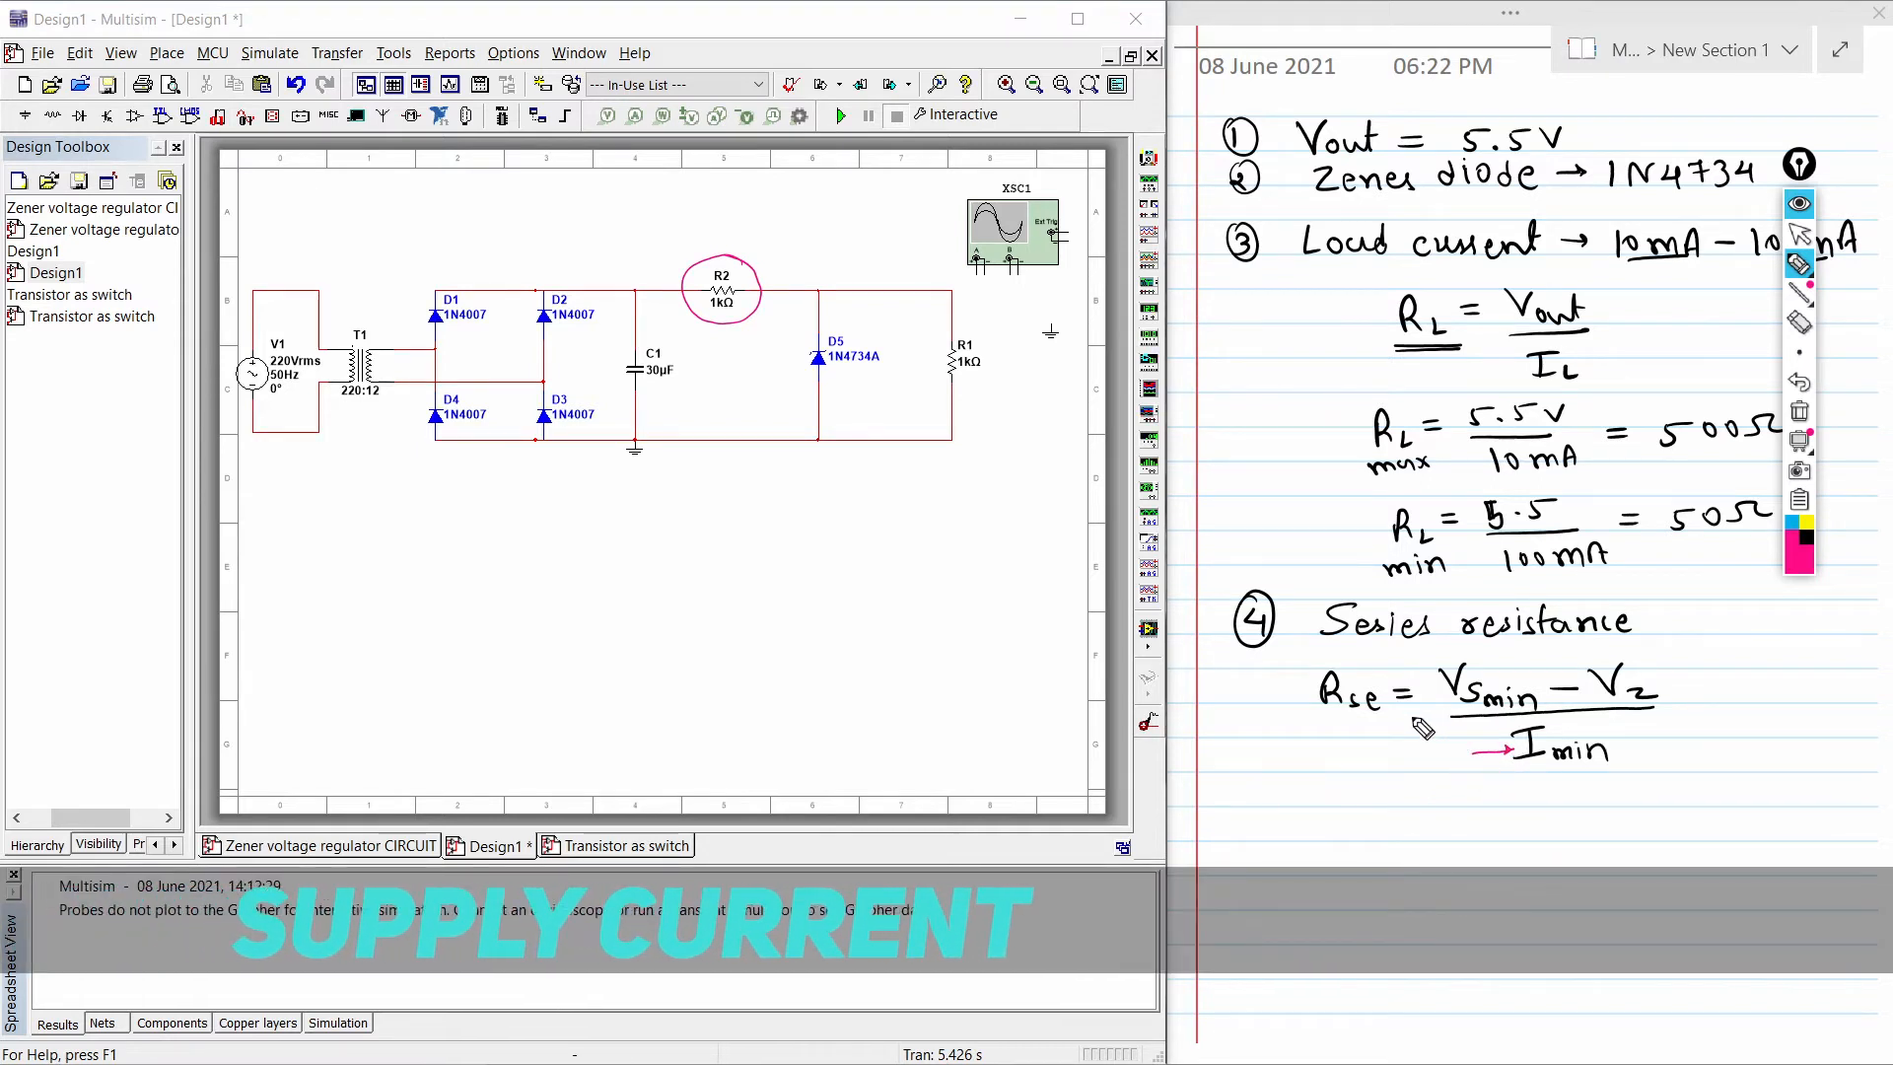
drag(1405, 719, 1437, 706)
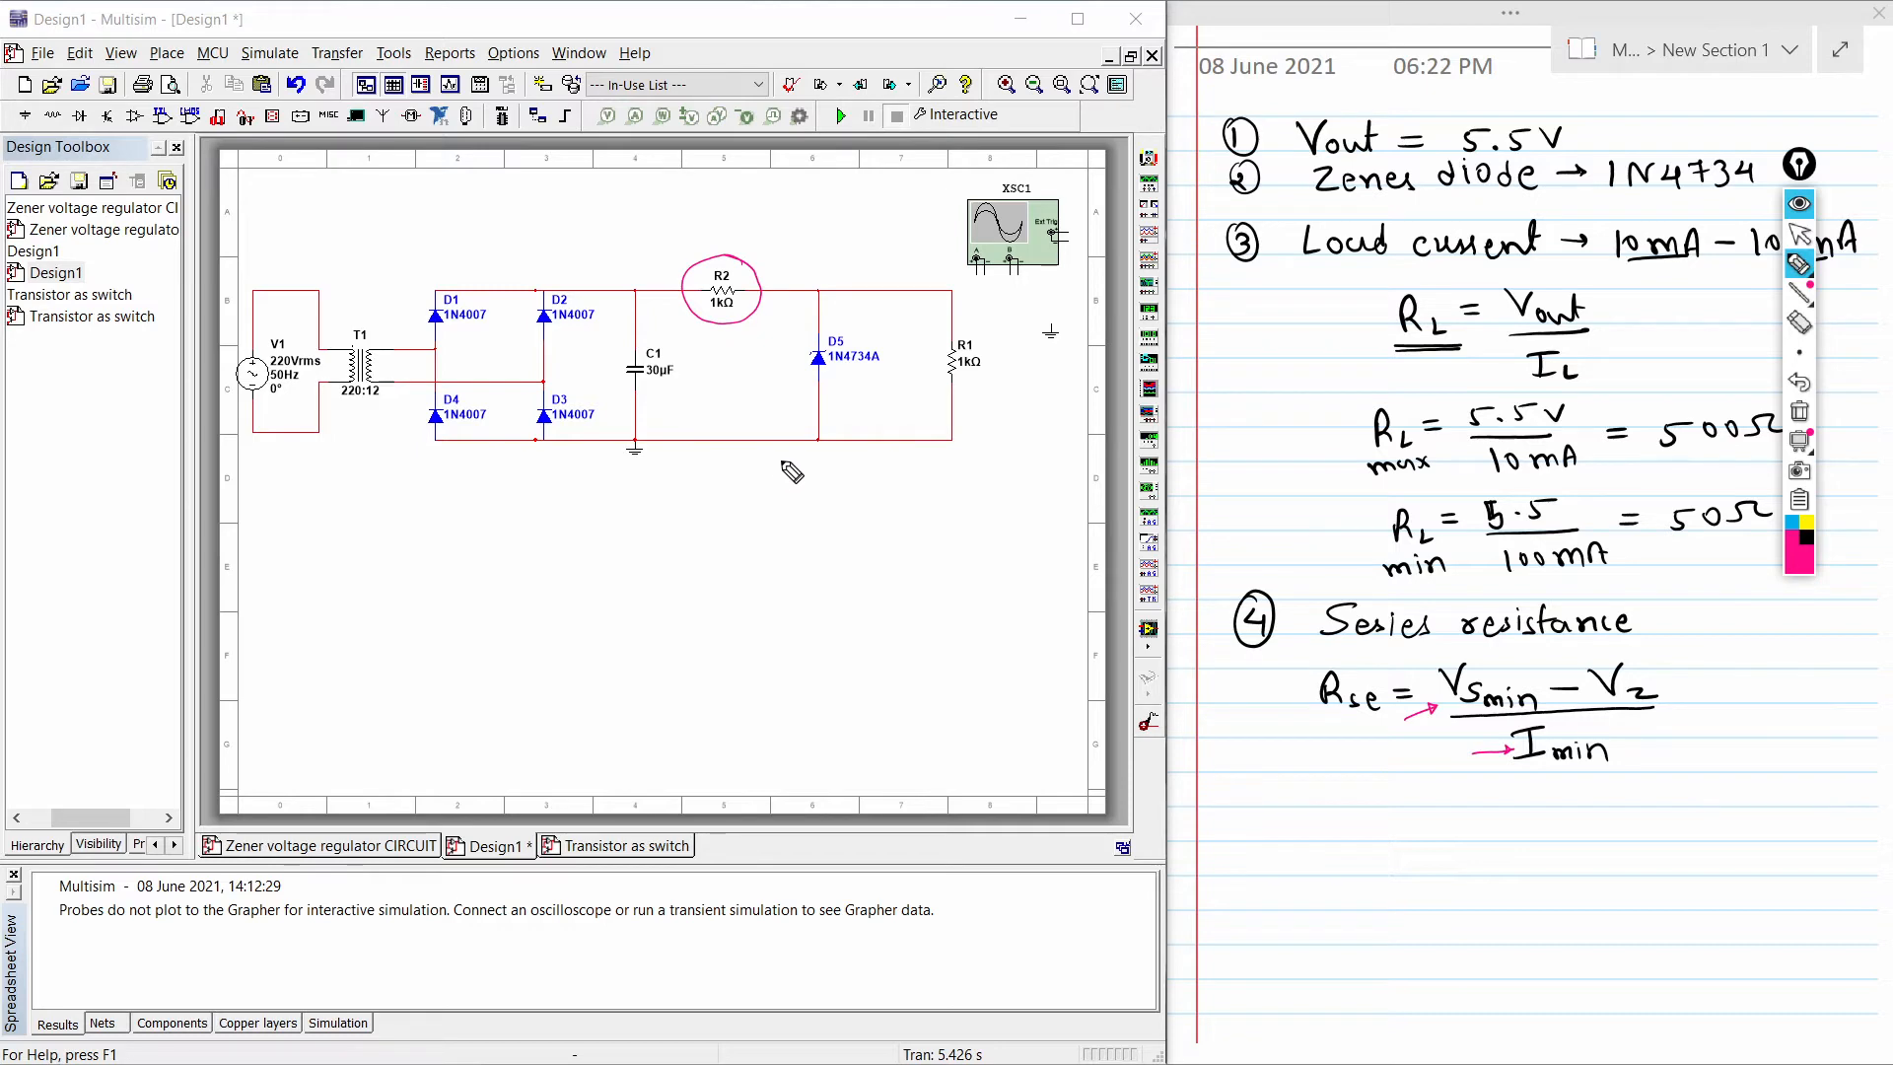
click(1799, 411)
click(1799, 204)
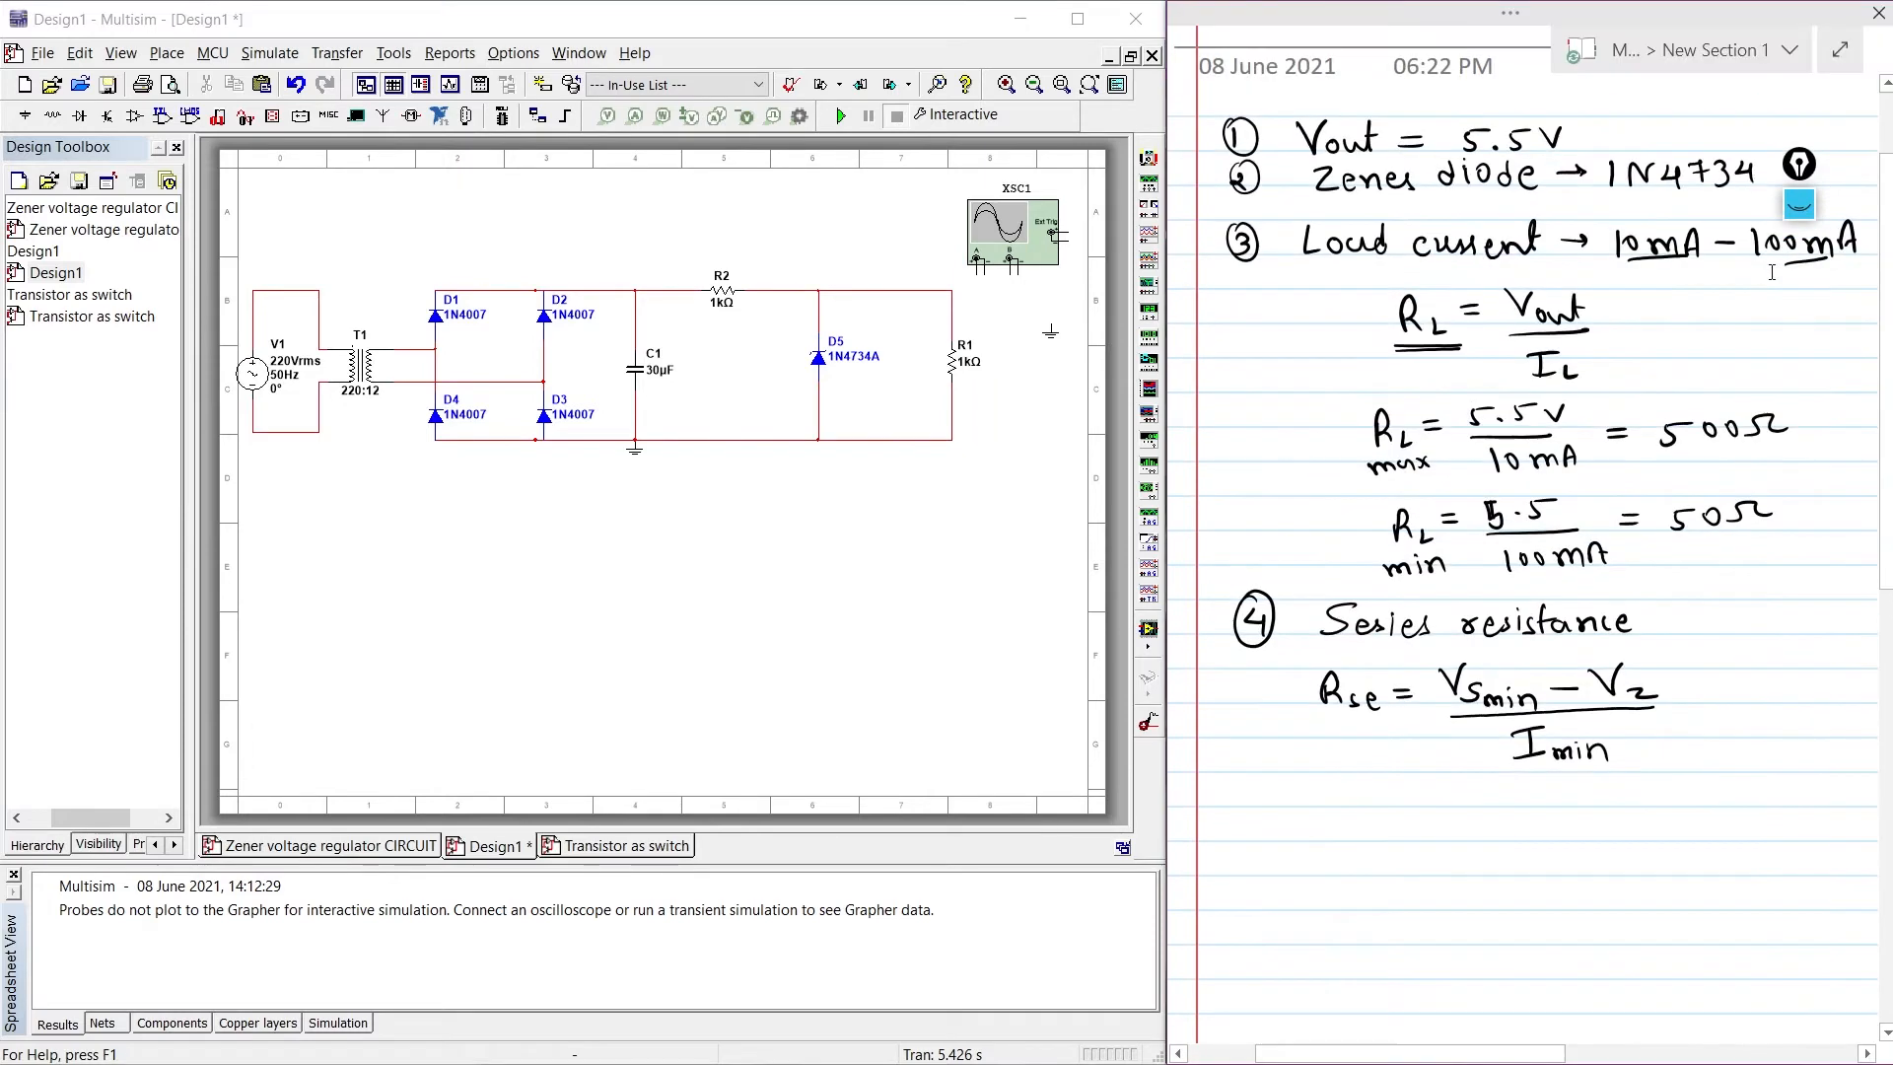
- Handwrite Imin = IZmin + ILmax below the Rse formula, with an arrow leading from its Imin denominator
scroll(1771, 272, down, 5)
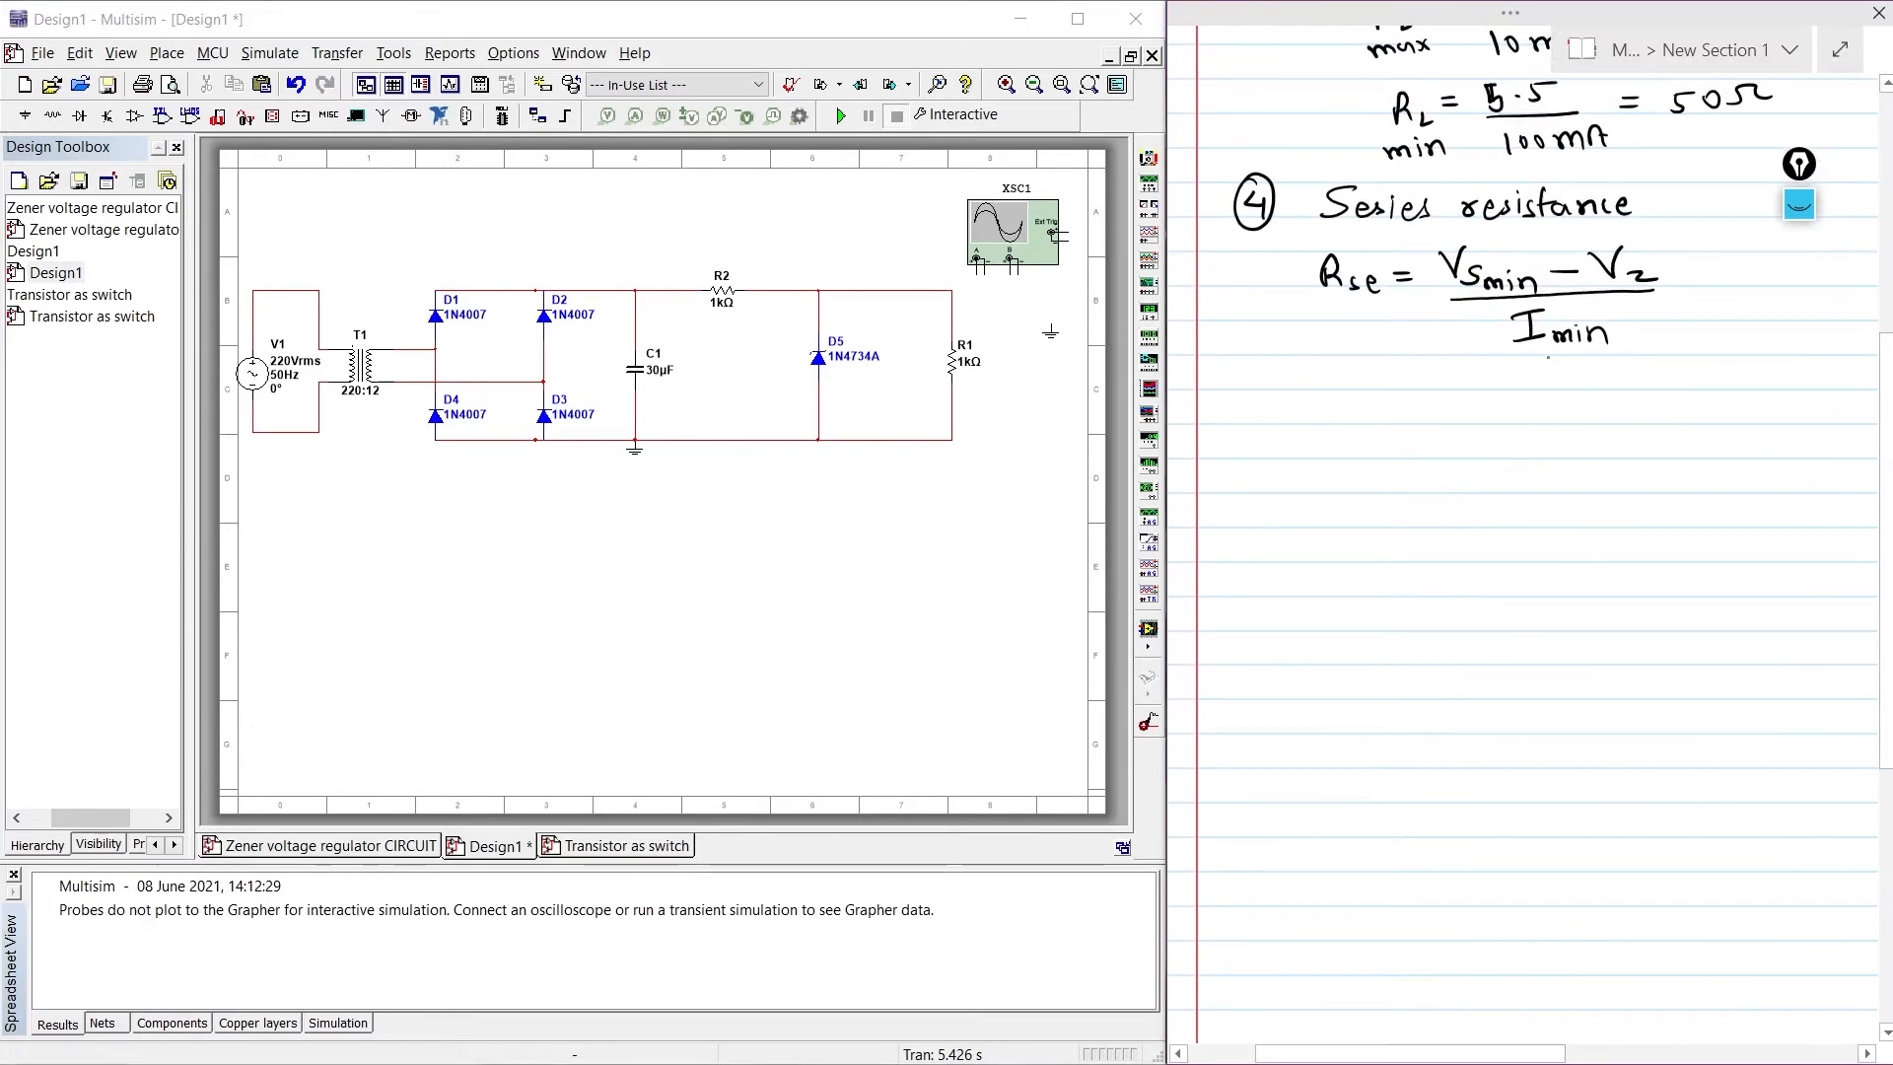
mouse_move(1502, 342)
mouse_down()
mouse_move(1446, 392)
mouse_move(1705, 396)
mouse_move(1740, 377)
mouse_up()
drag(1730, 367, 1731, 387)
drag(1753, 366, 1792, 385)
drag(1794, 386, 1841, 383)
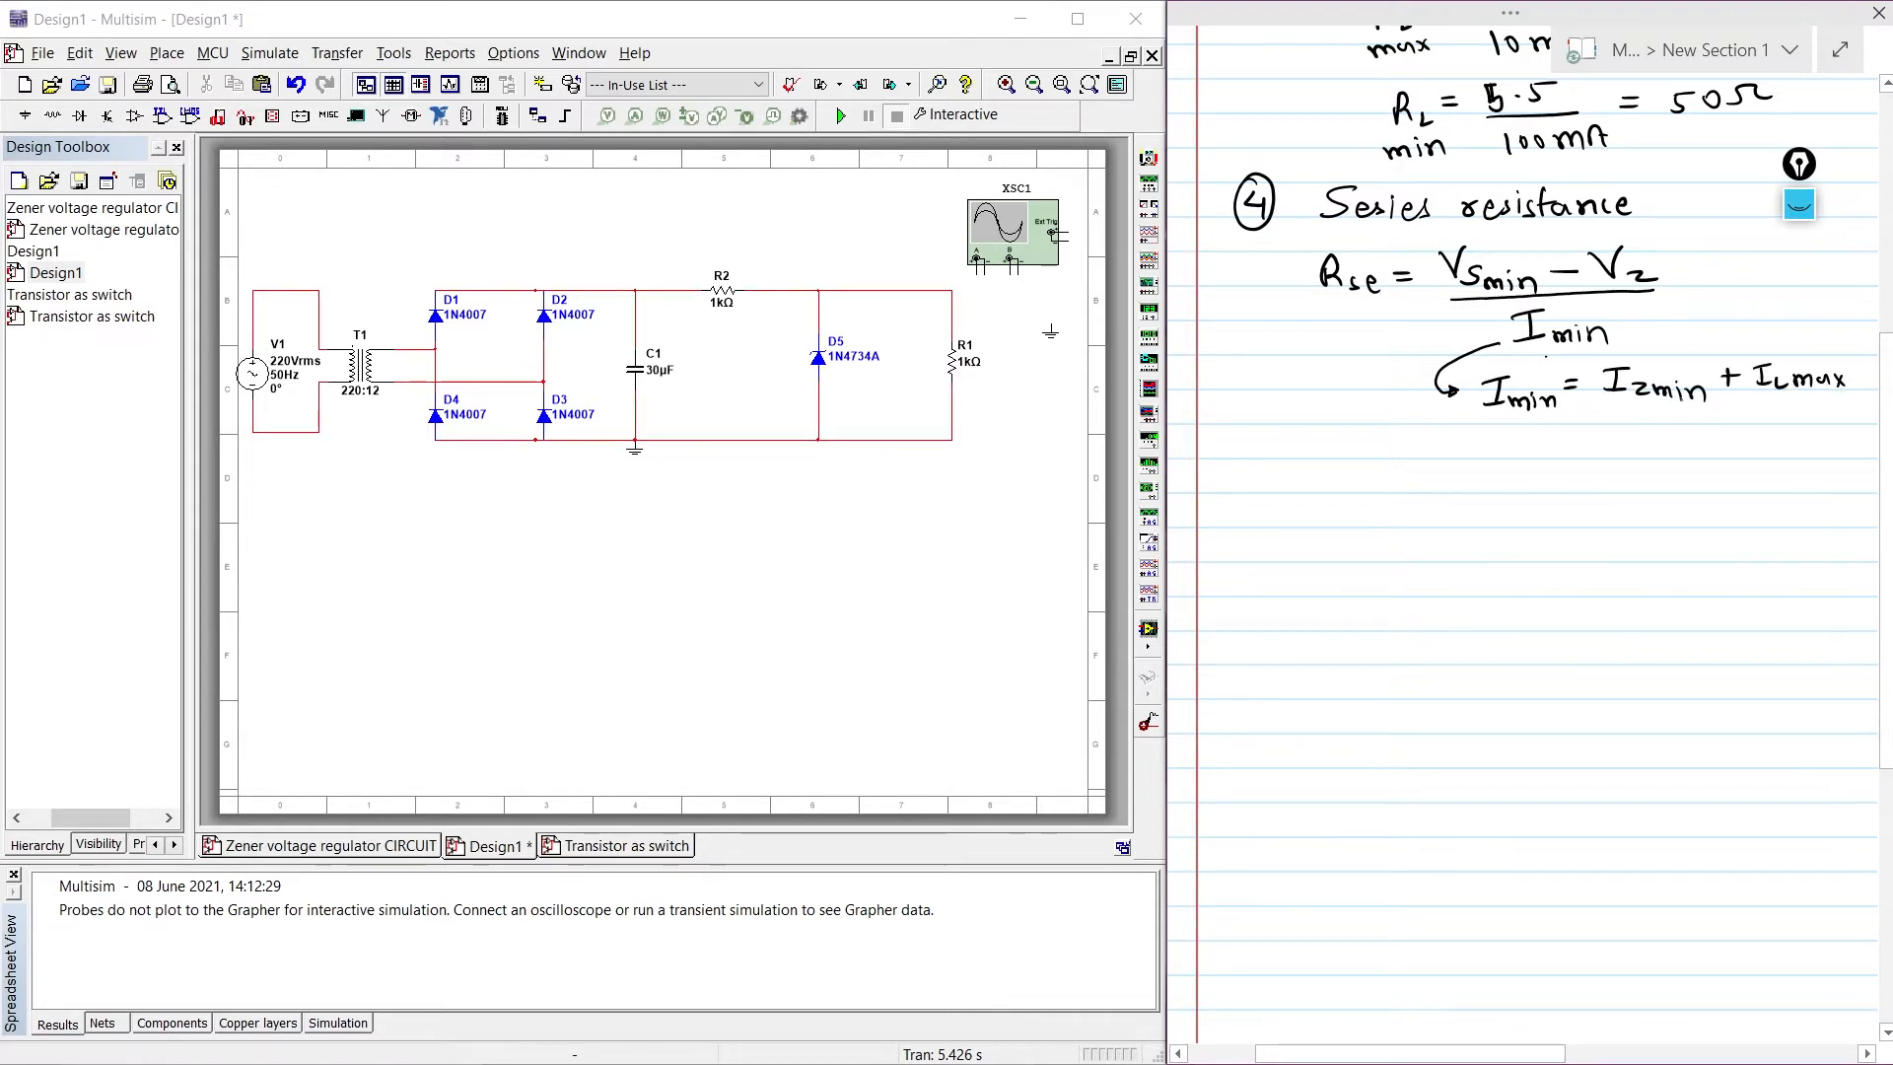
- Underline Imin in the notes and annotate the circuit with arrows labelled I before R2, IZ at D5 and IL toward R1
click(1799, 206)
click(1799, 264)
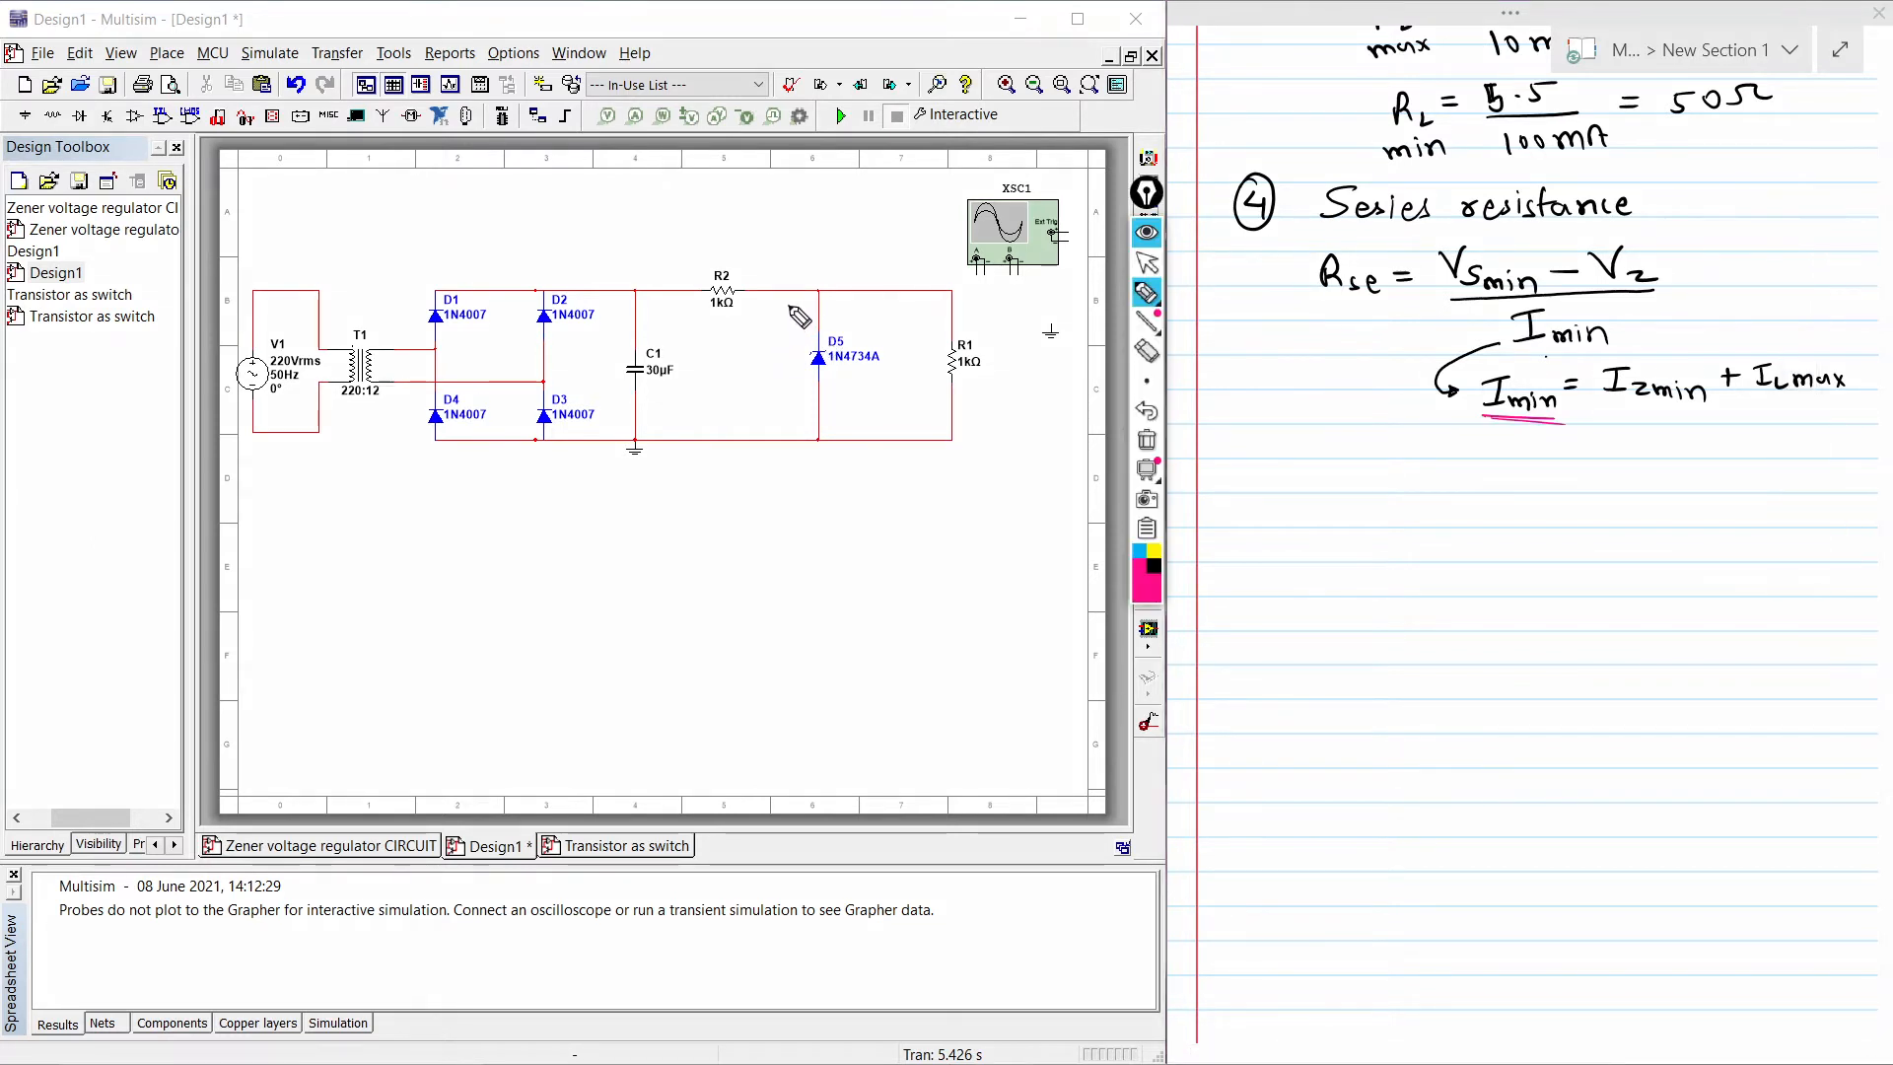
mouse_move(790, 303)
mouse_down()
mouse_move(807, 331)
mouse_move(779, 351)
mouse_move(800, 352)
mouse_up()
drag(865, 275, 946, 270)
drag(644, 265, 678, 265)
drag(669, 259, 672, 230)
drag(655, 252, 678, 251)
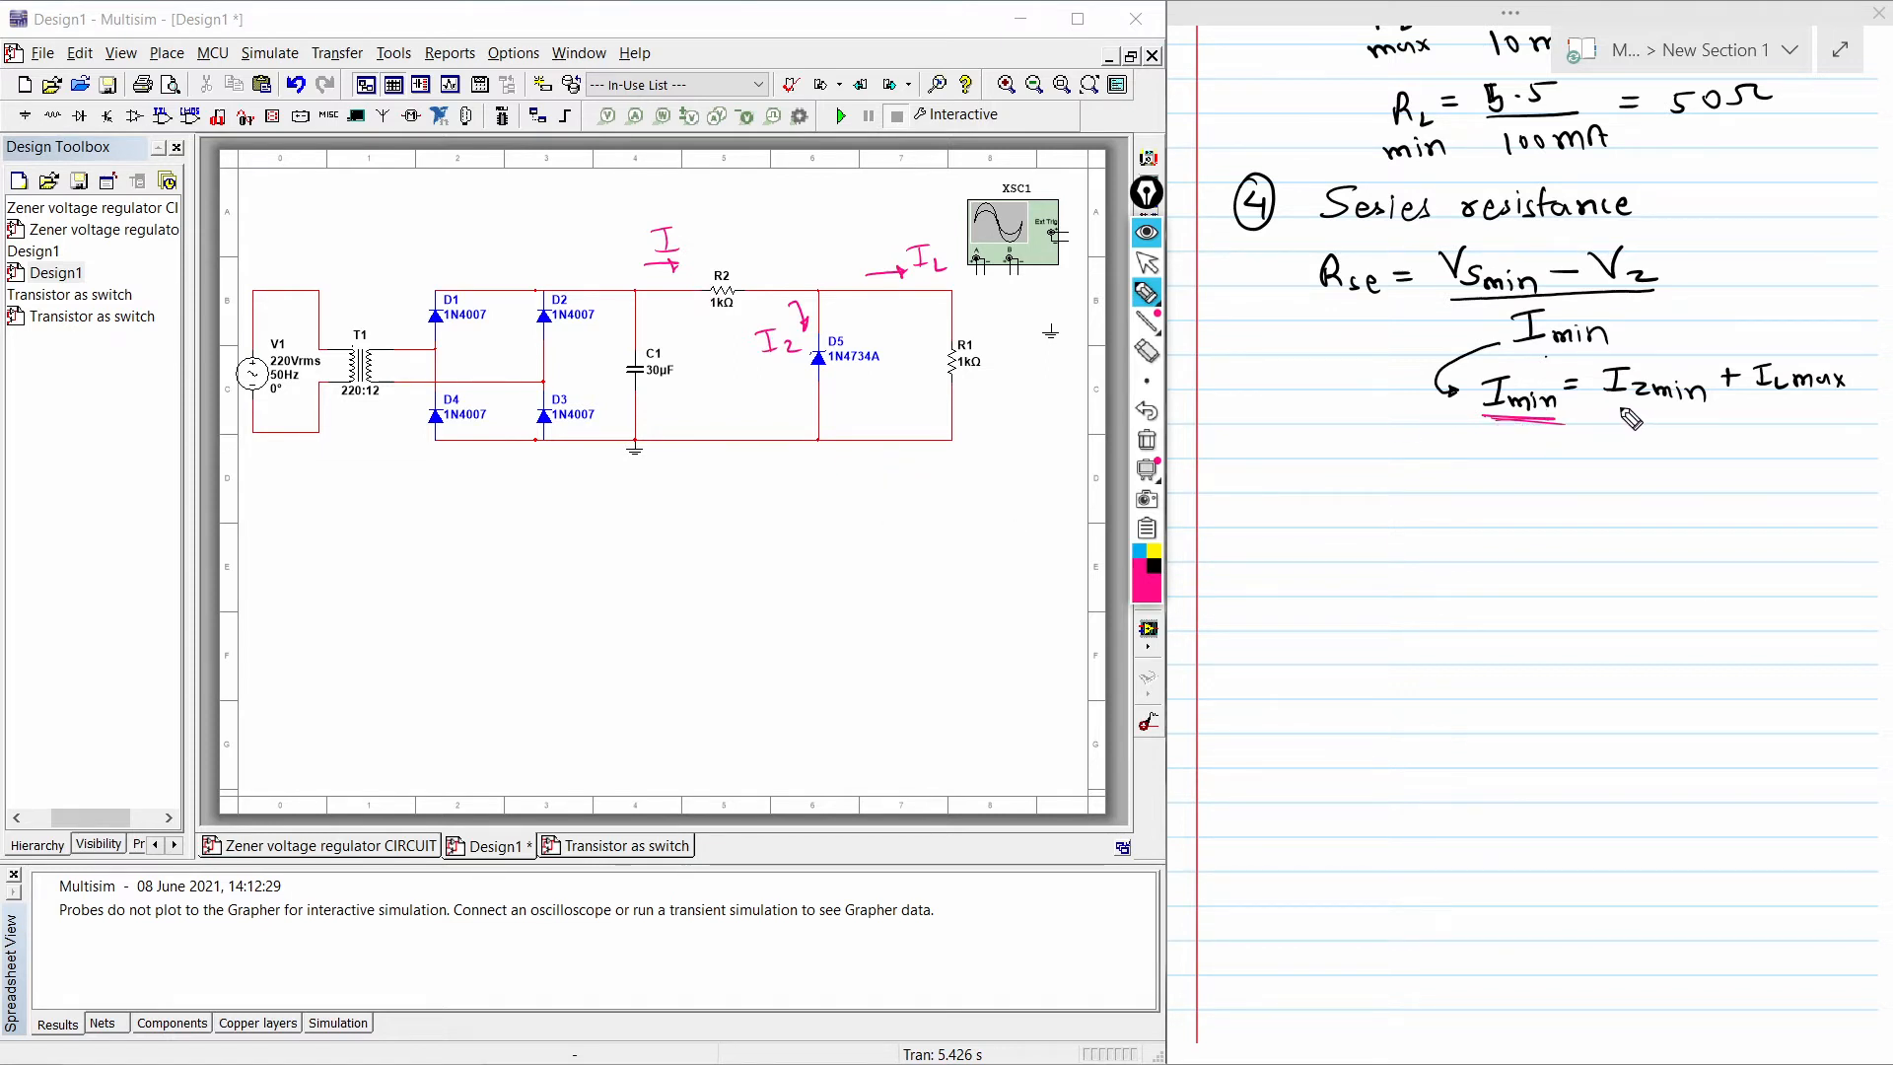
- Underline IZmin in the Imin equation and annotate it with an arrow leading to the range 1mA - 10mA
drag(1618, 408, 1679, 405)
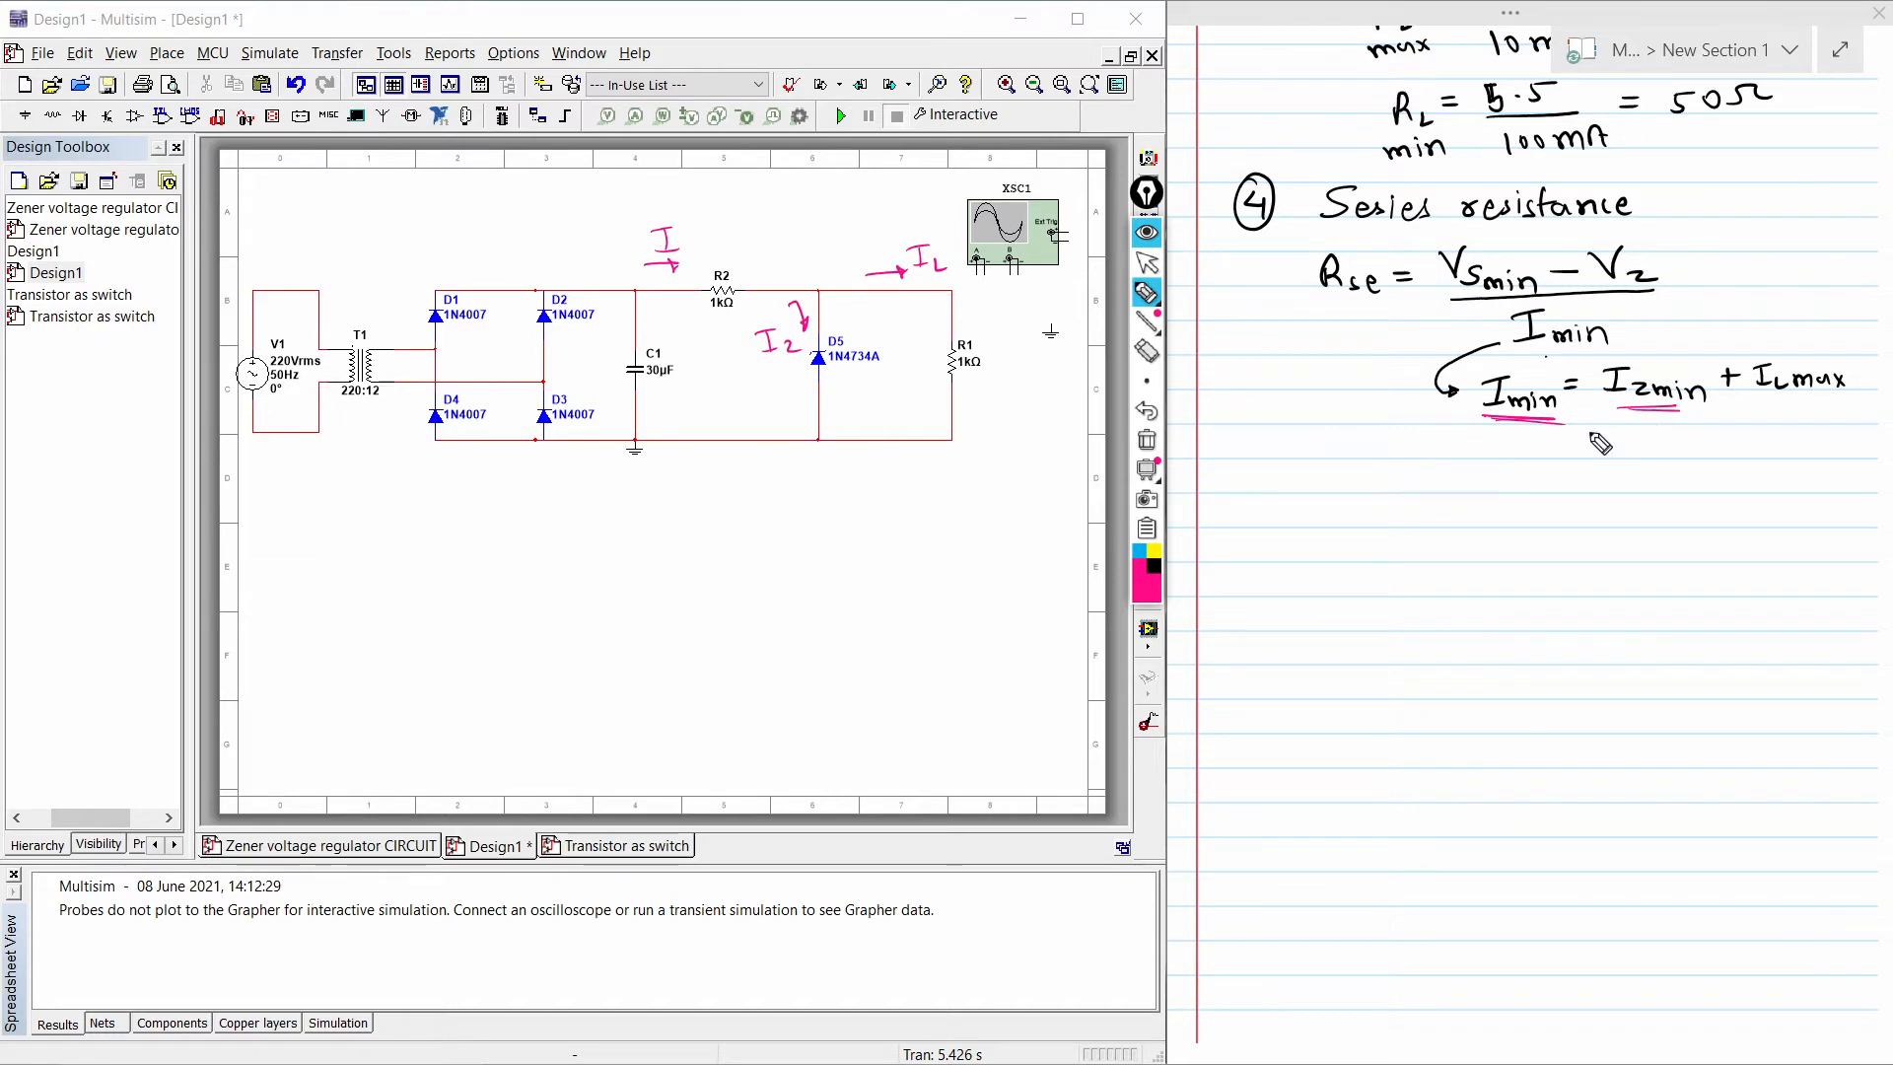
drag(1646, 411, 1646, 430)
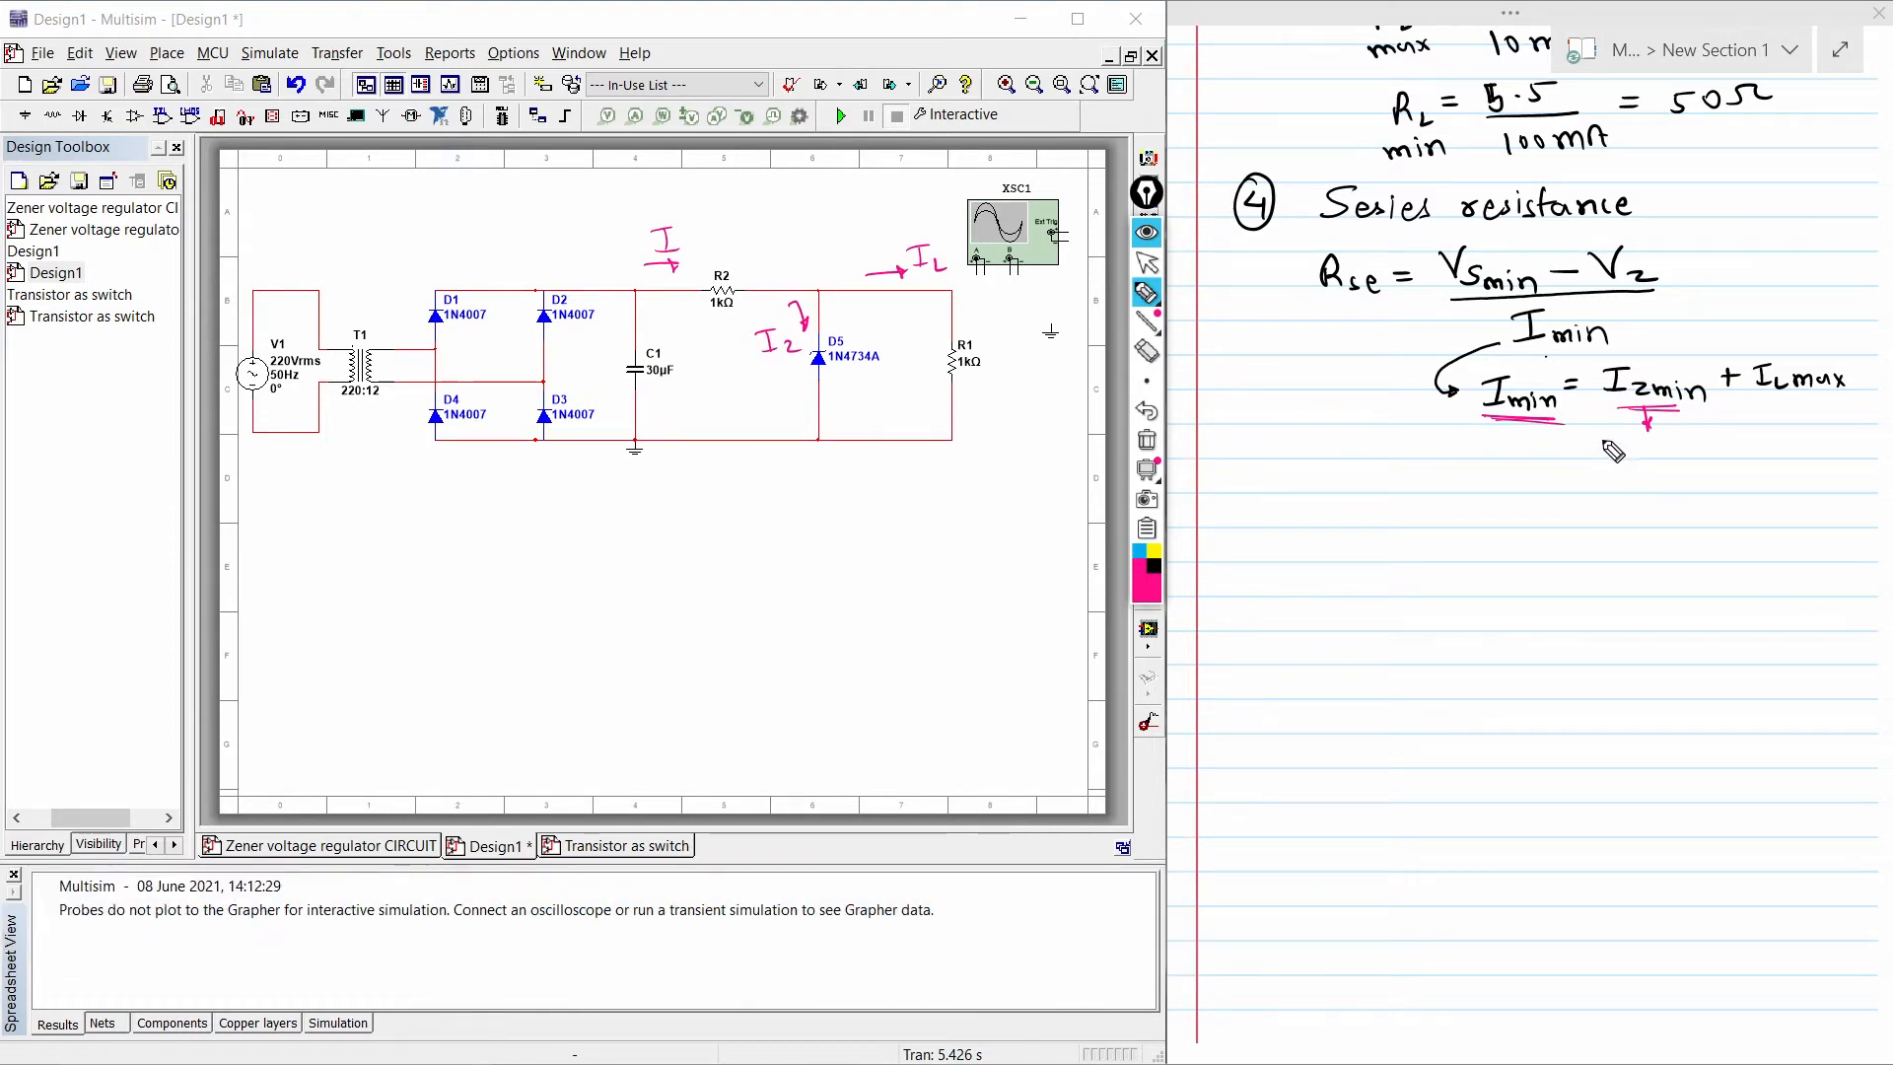
mouse_move(1601, 437)
mouse_down()
mouse_move(1601, 456)
mouse_move(1759, 451)
mouse_up()
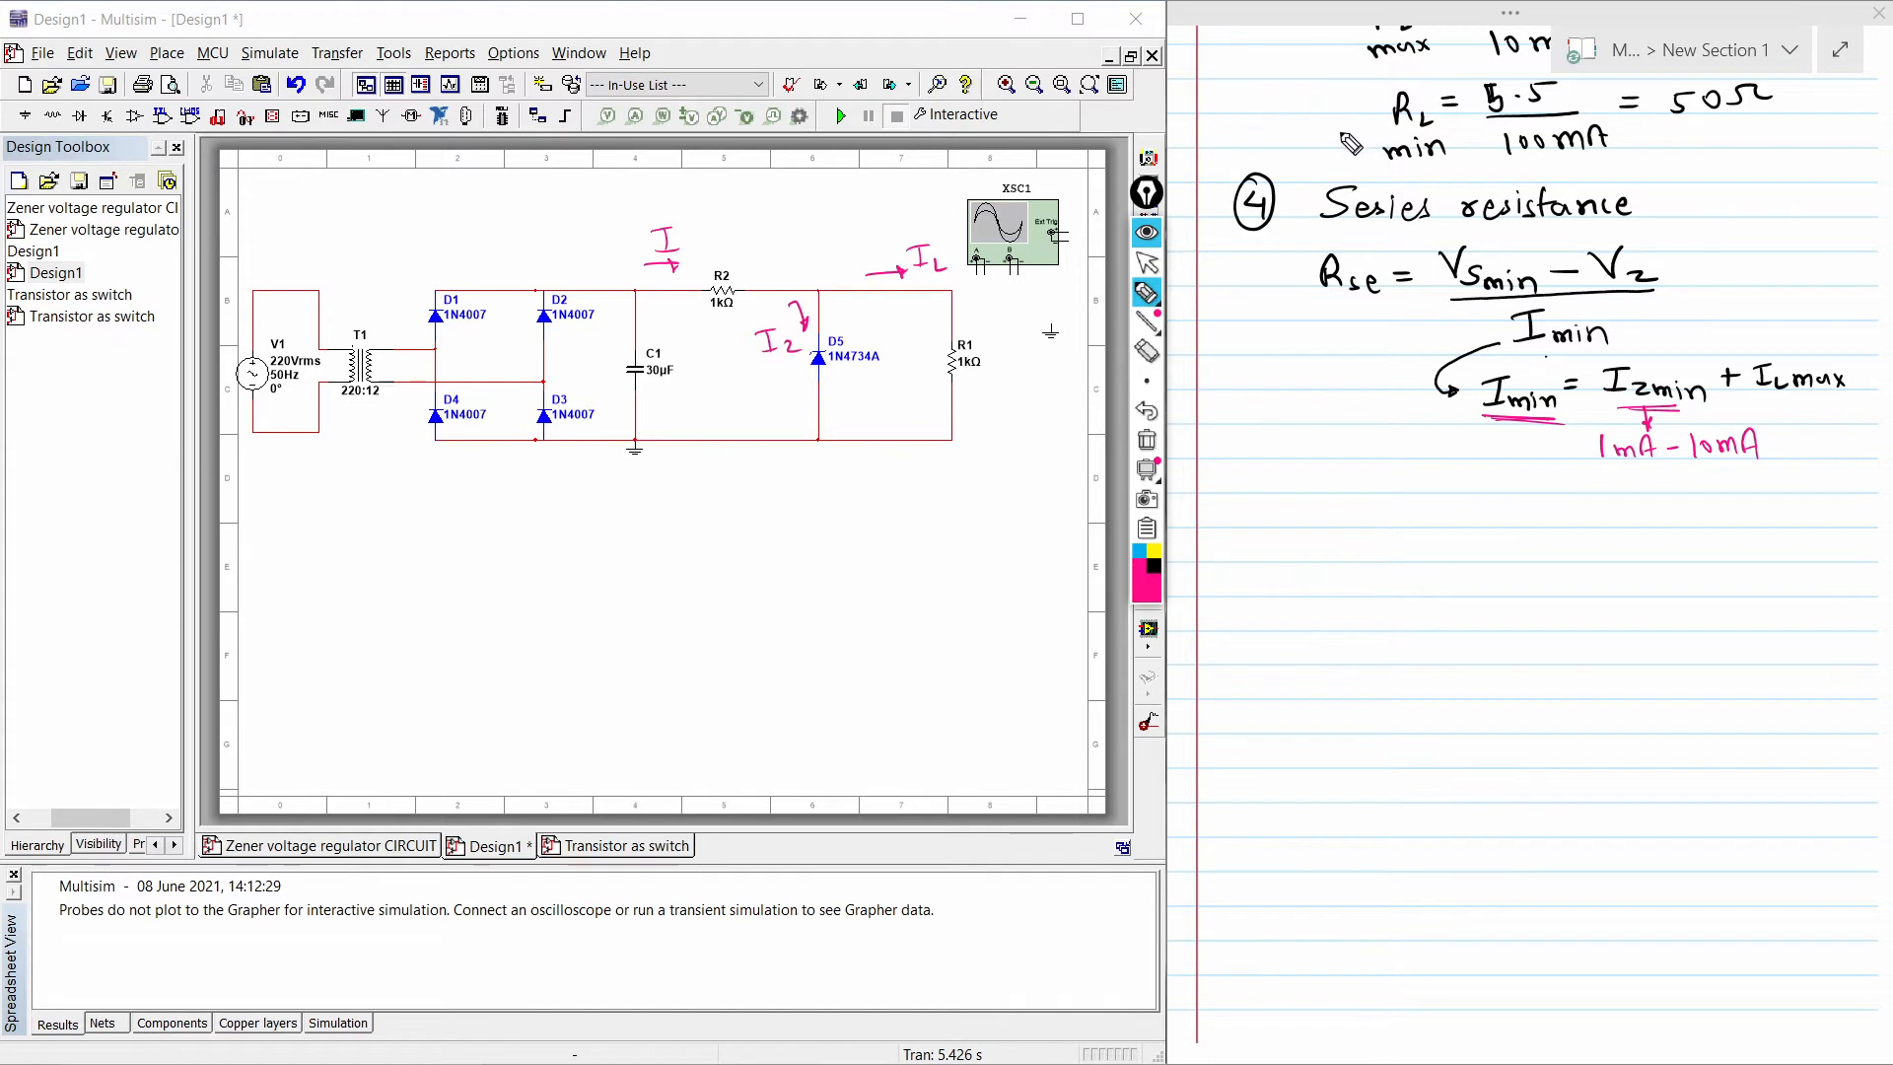
- Mark RLmin with an arrow, underline its 50 Ω result, and clear the screen annotations
drag(1336, 129, 1361, 131)
drag(1672, 125, 1780, 122)
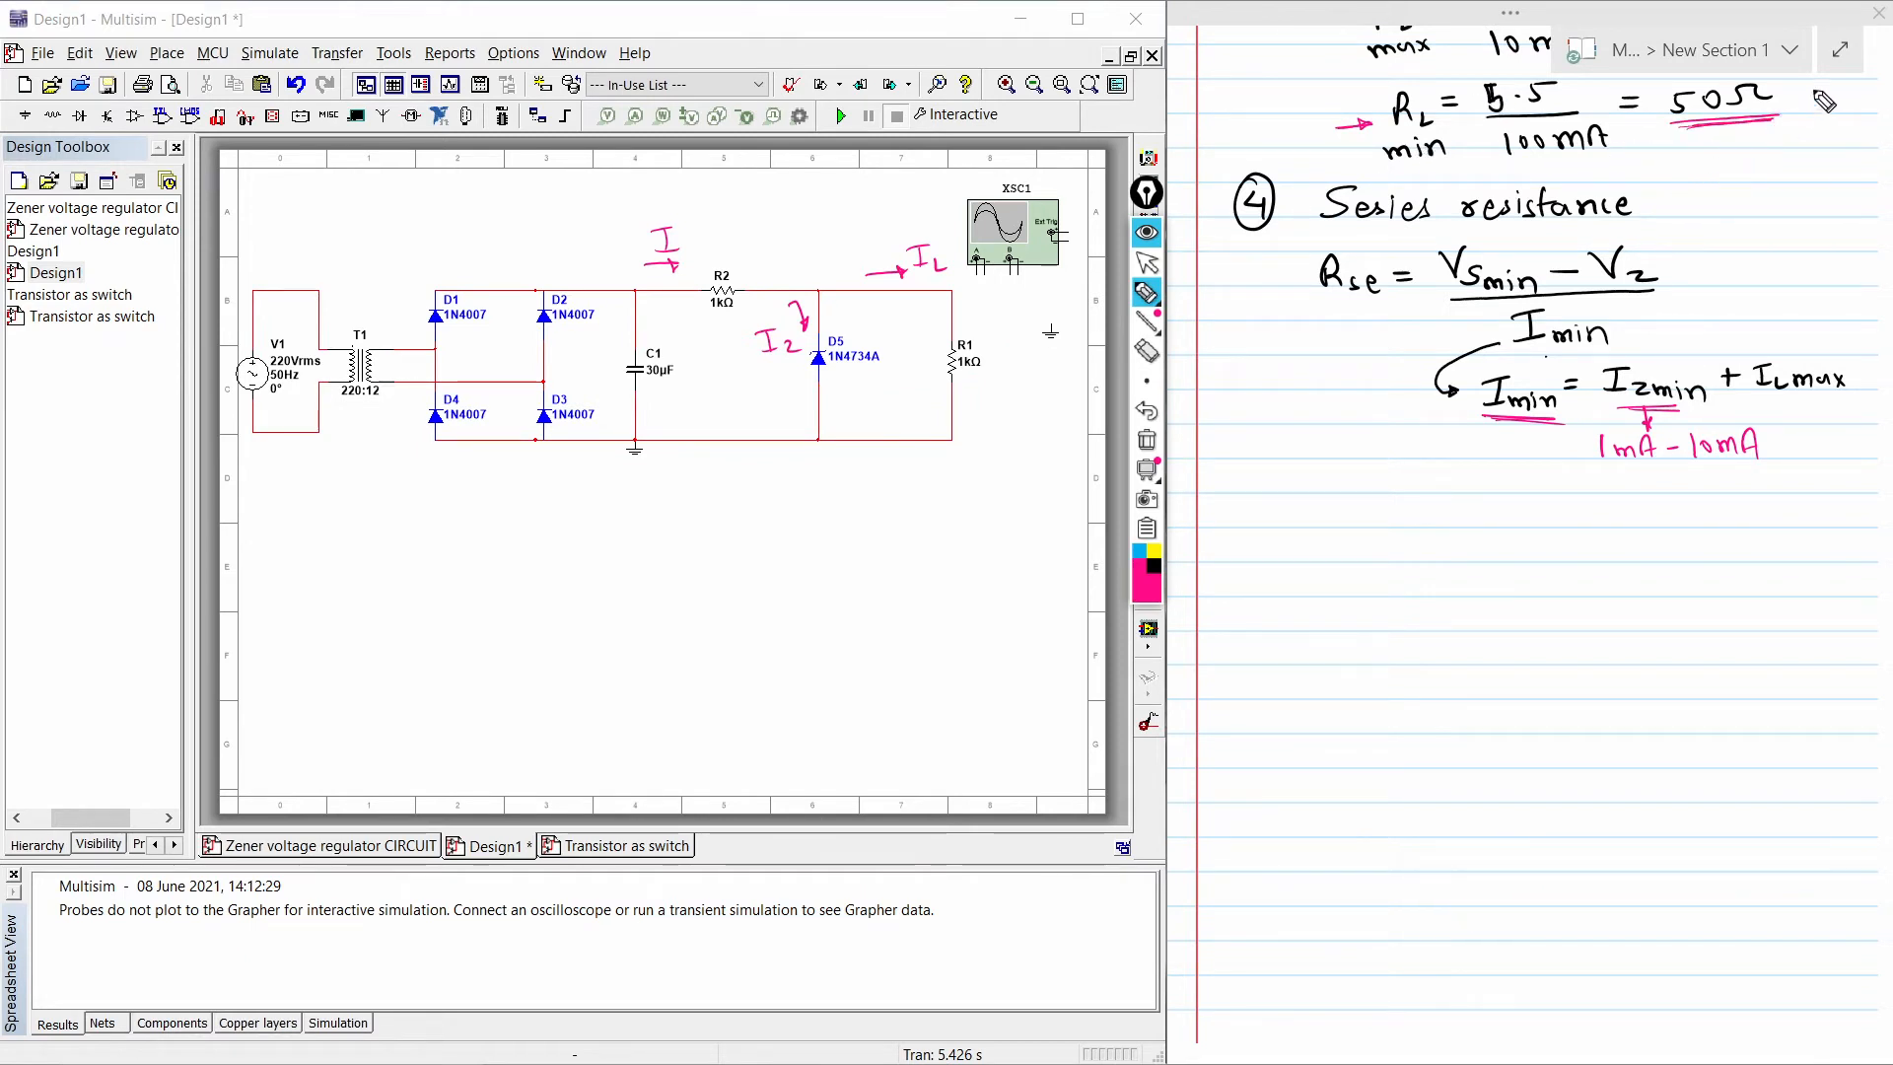
click(1155, 234)
- Set the resistance of load resistor R1 to 50 Ω
double_click(962, 366)
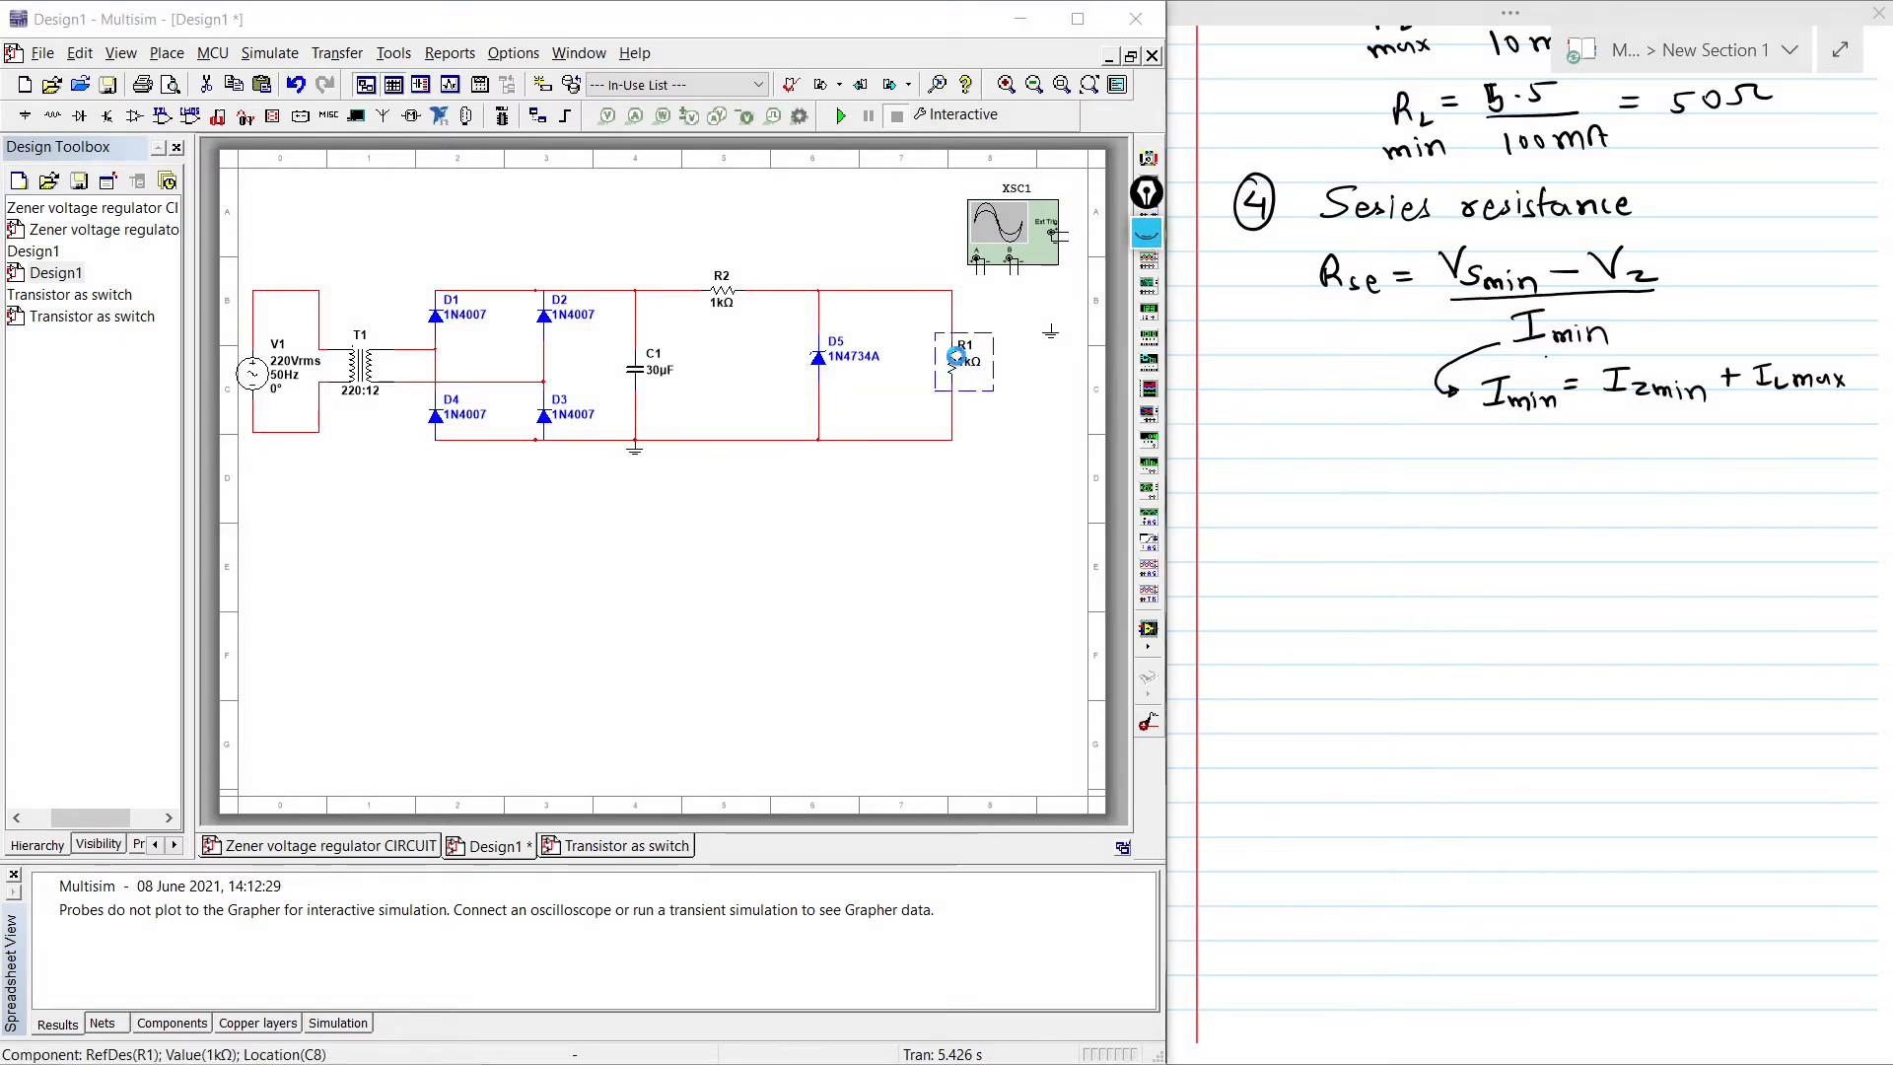
text(50)
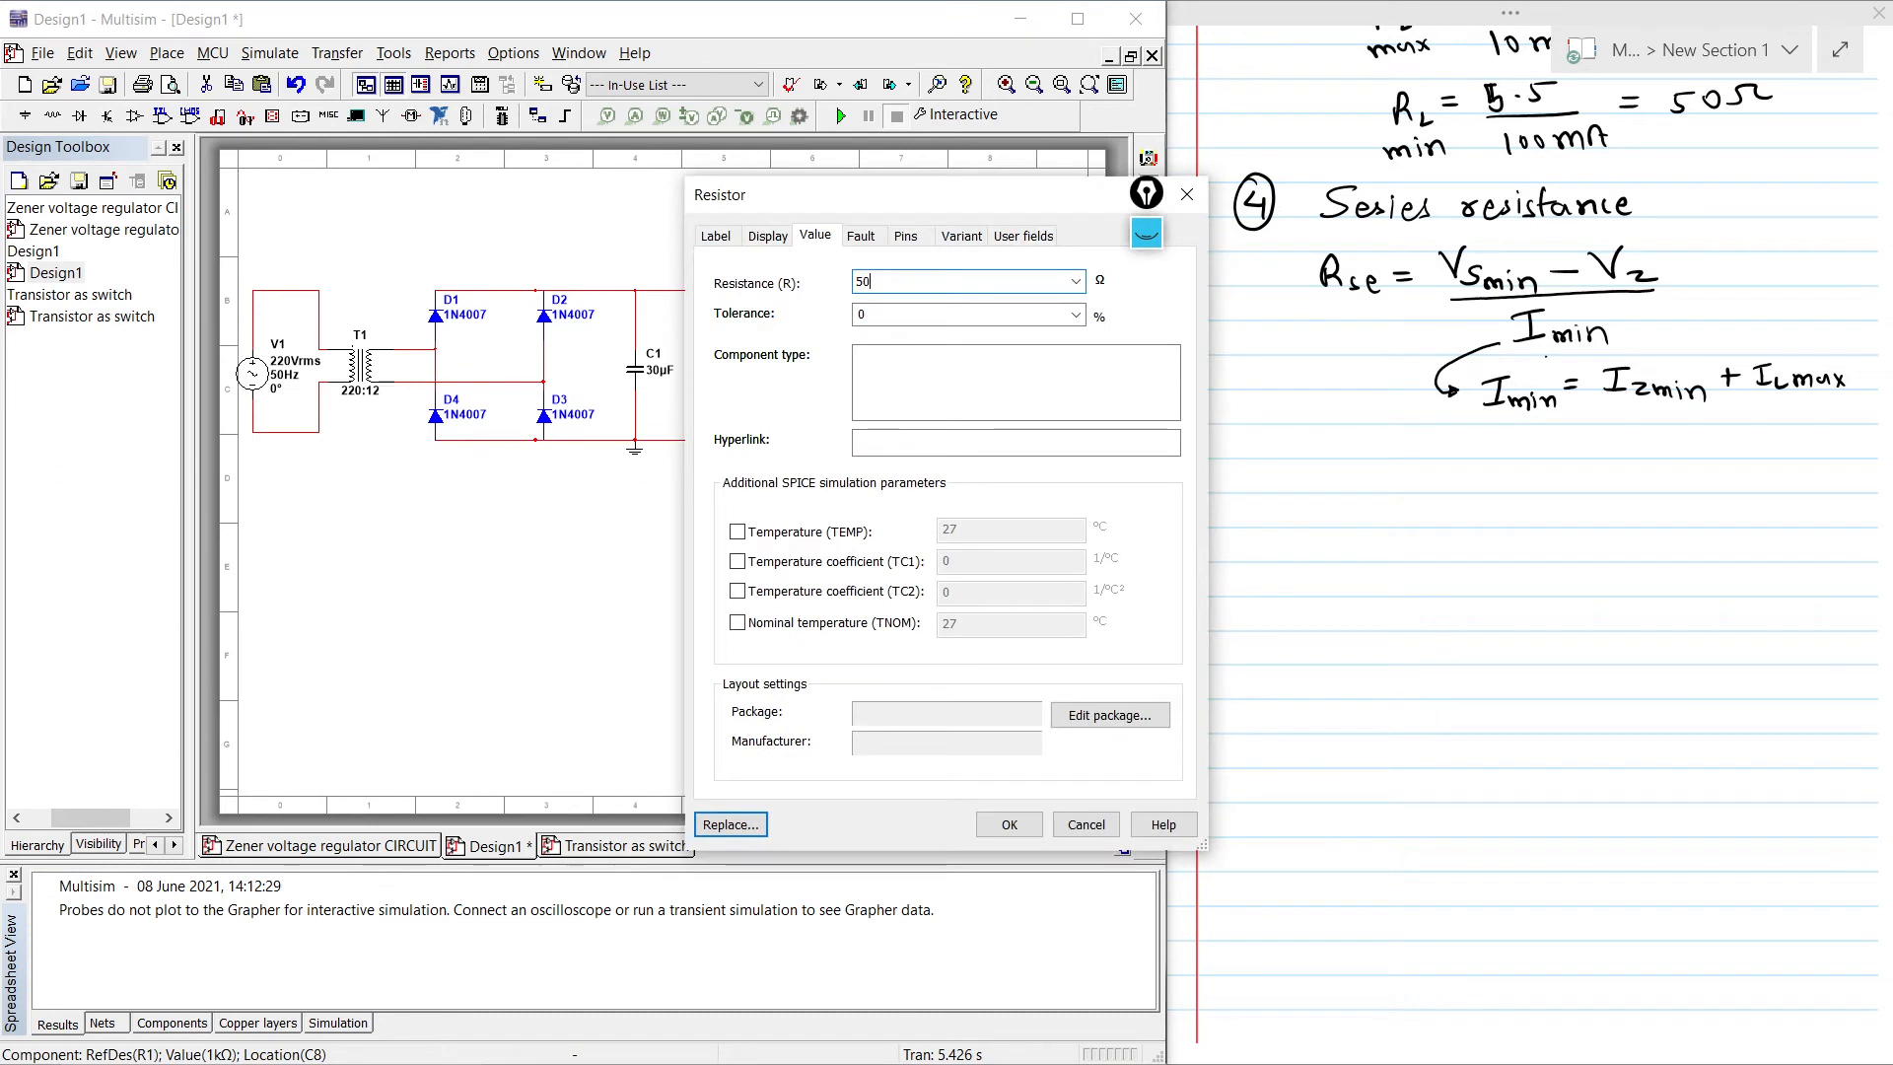
key(Return)
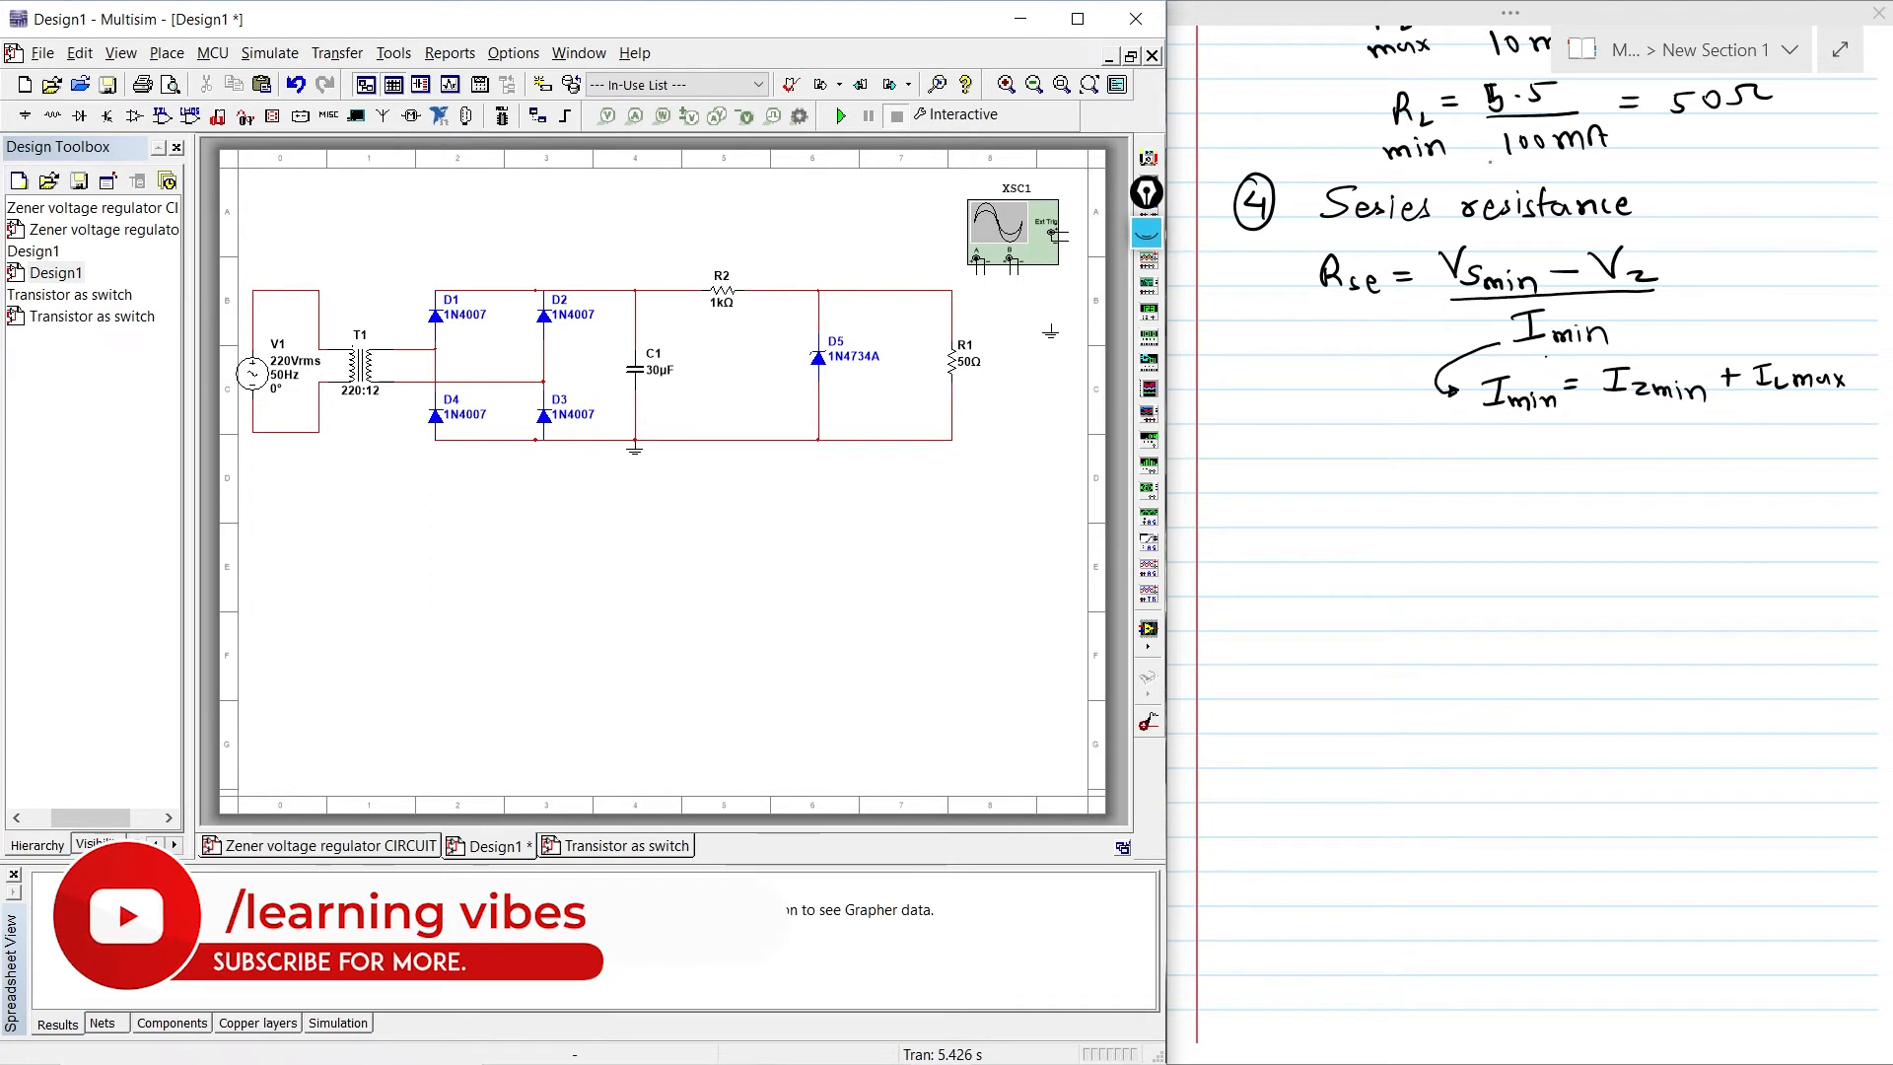
- Underline 100mA in the RLmin calculation and write 100mA below ILmax with an arrow leading to it
click(1513, 168)
drag(1493, 172, 1594, 158)
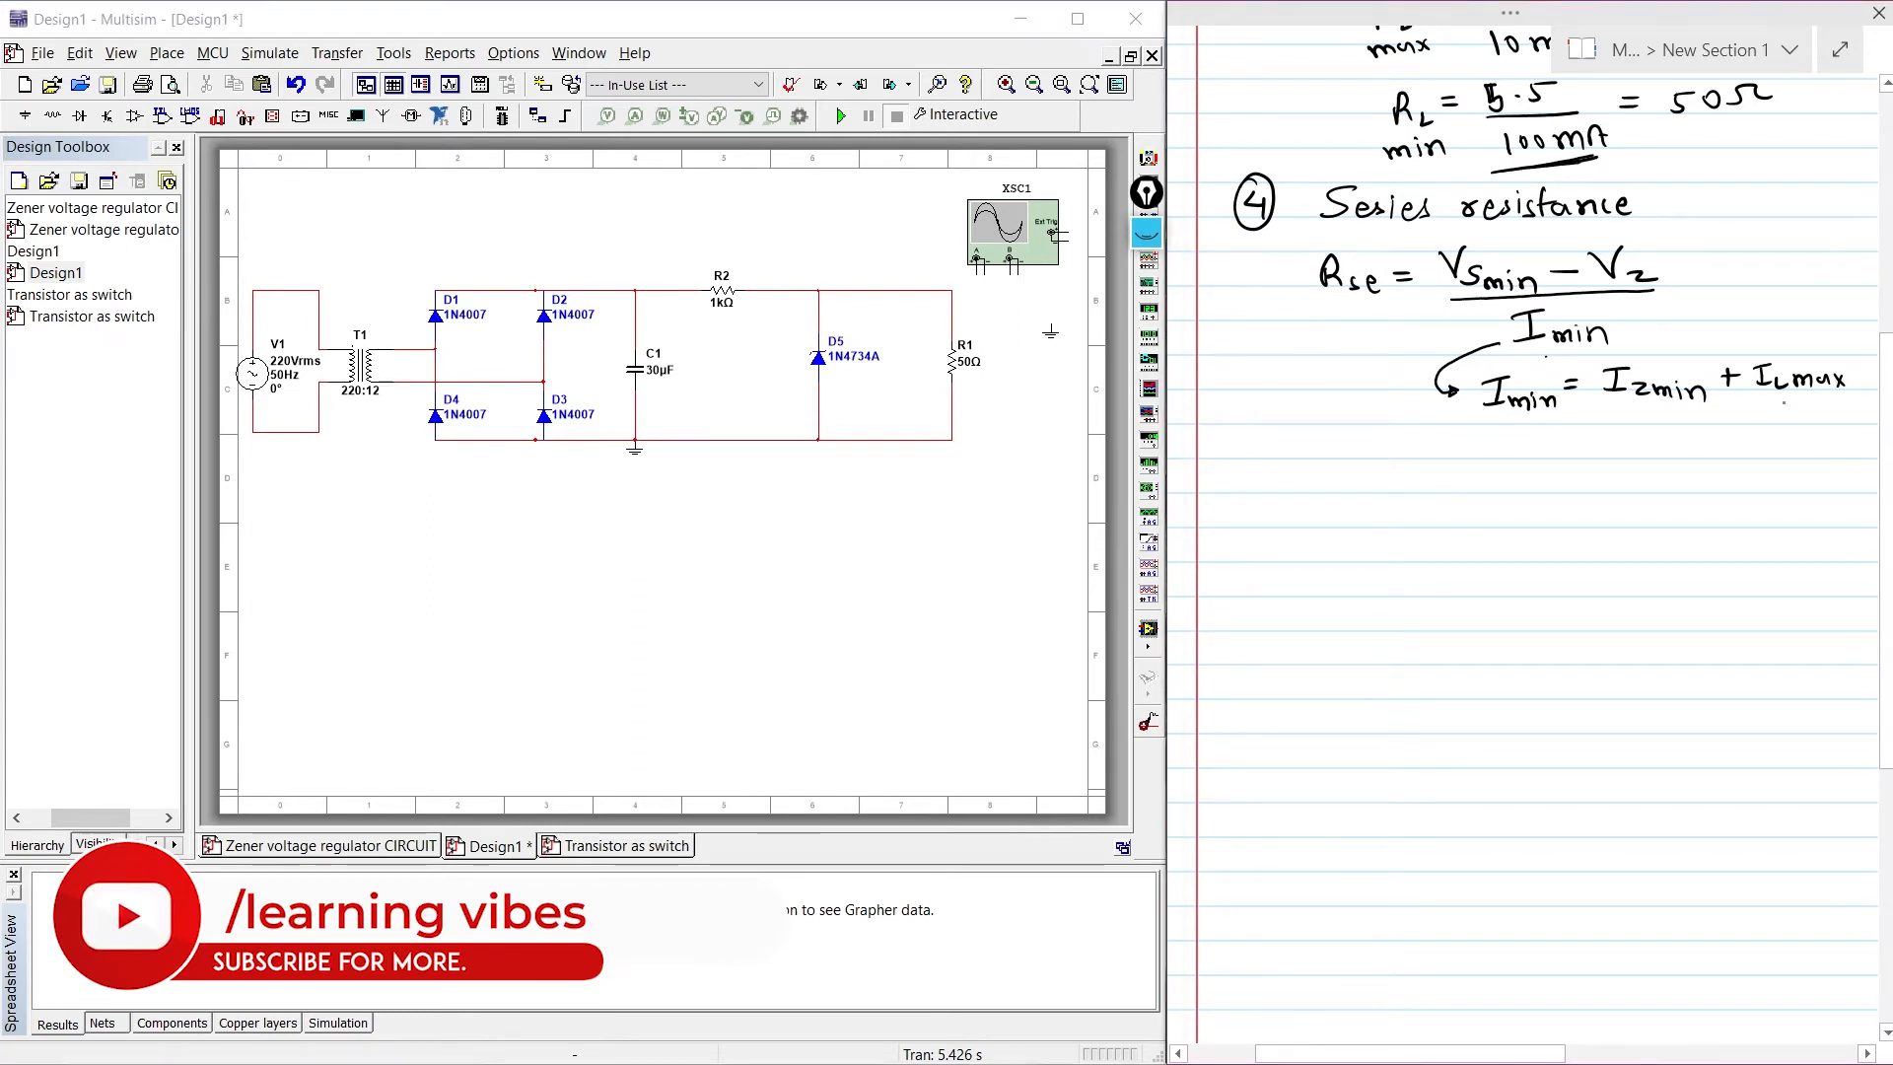
drag(1784, 403, 1758, 473)
drag(1769, 456, 1851, 473)
drag(1833, 465, 1849, 463)
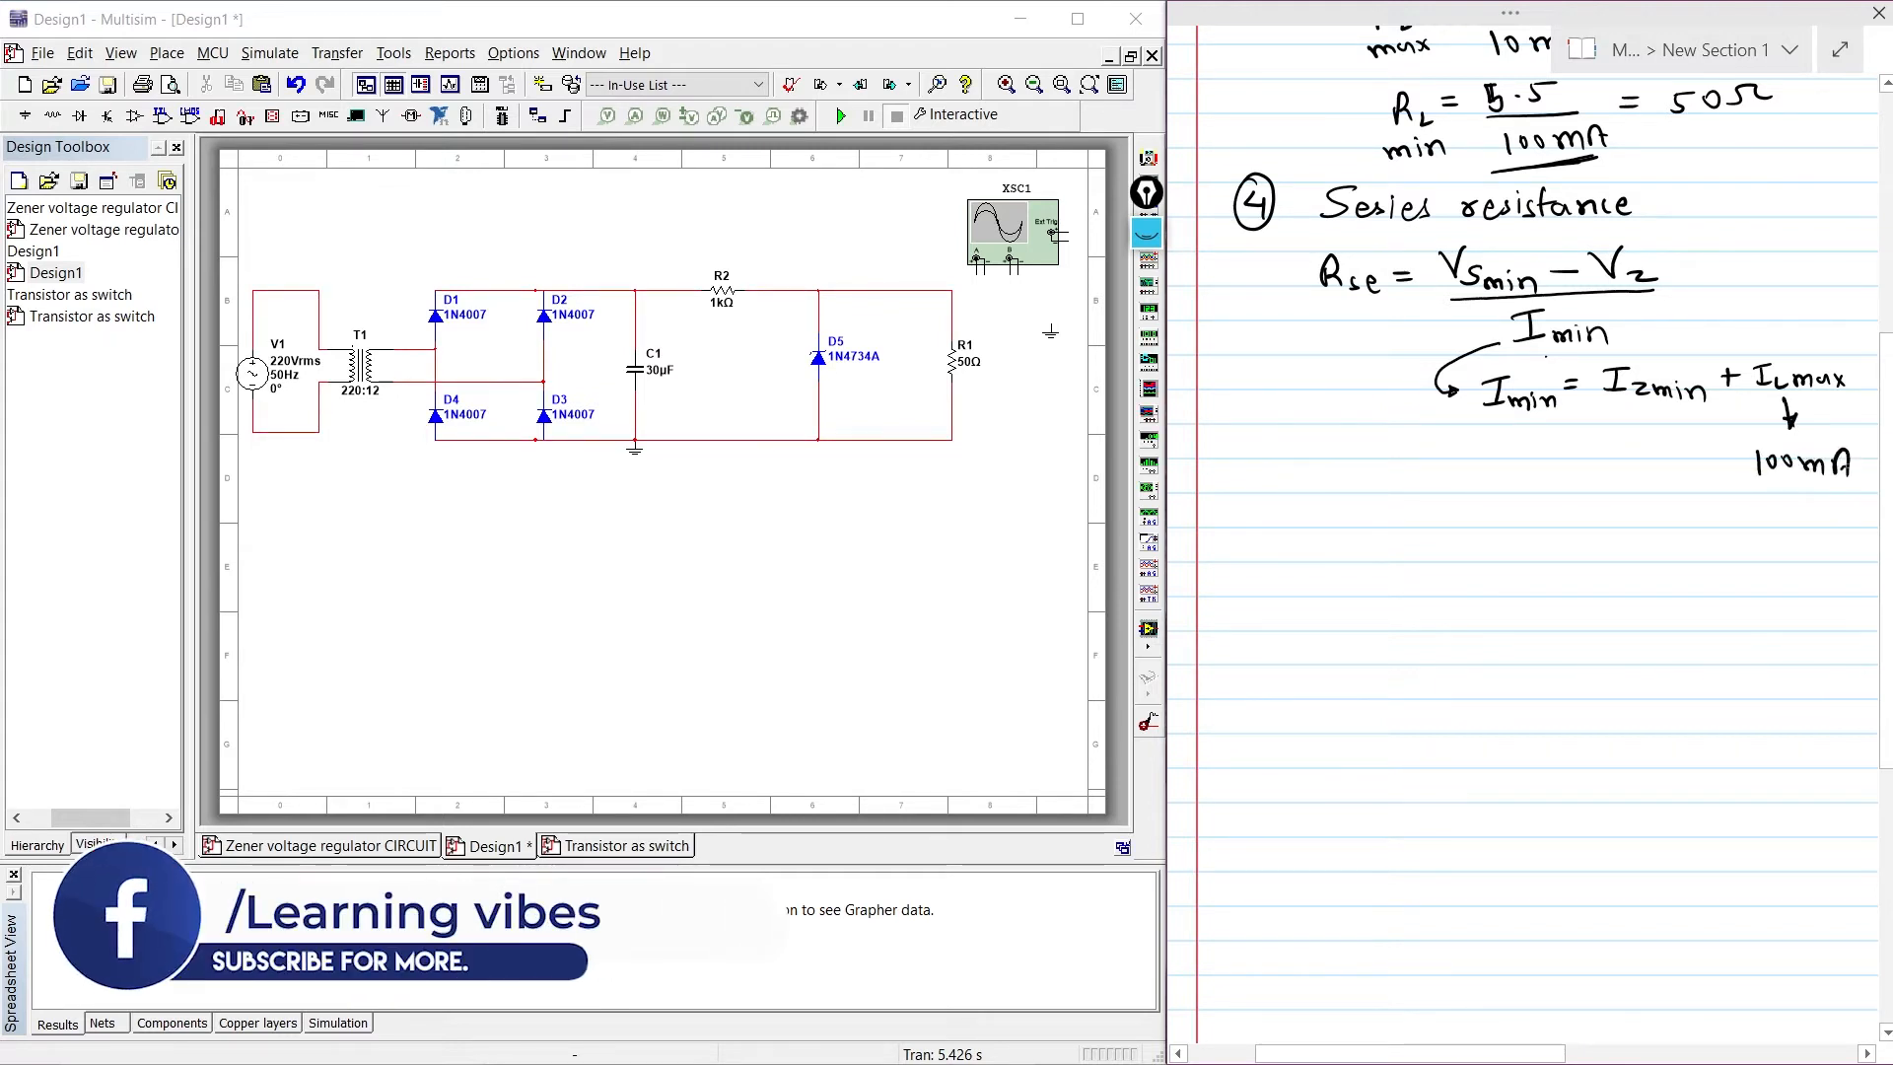
- Complete the handwritten sum as 1 mA + 100mA and write Imin = 101 mA below it, underlining the result
drag(1718, 465, 1742, 462)
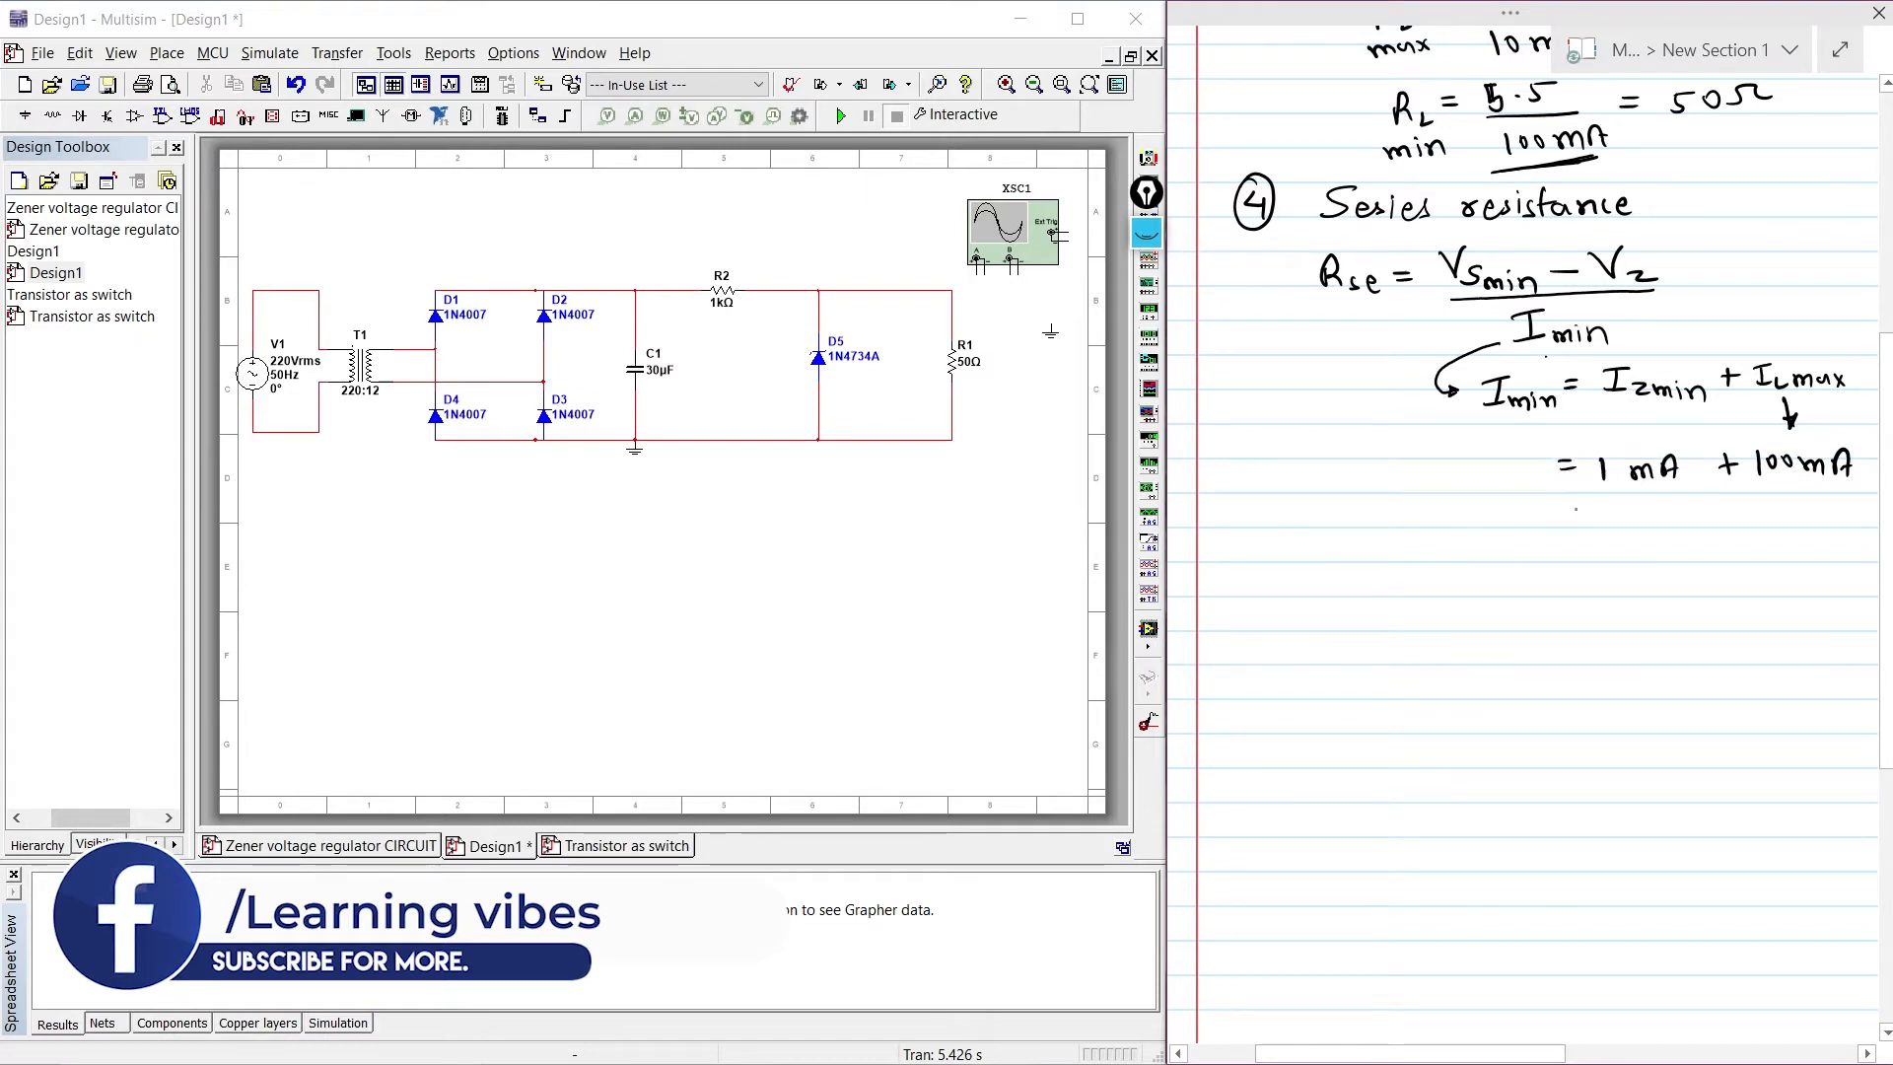
drag(1569, 508, 1588, 507)
drag(1569, 518, 1743, 515)
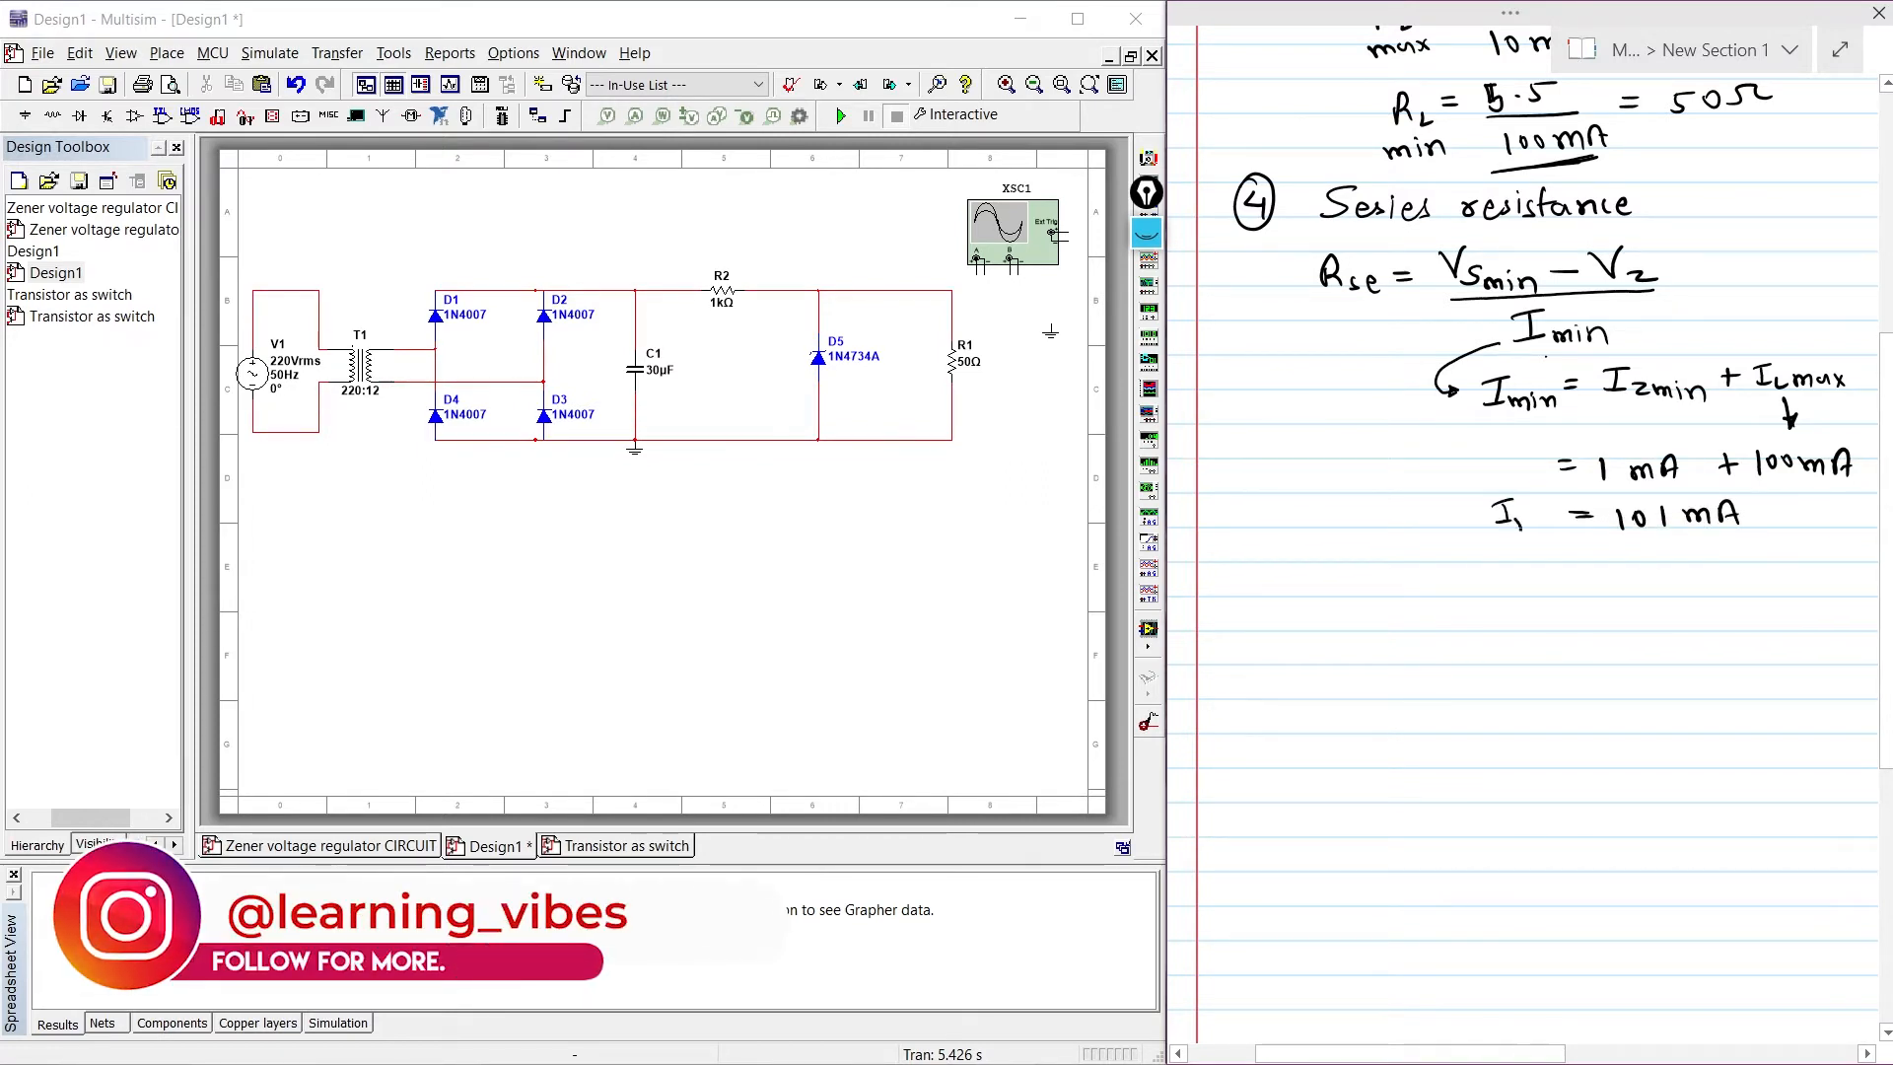
drag(1518, 520, 1742, 541)
drag(1622, 548, 1735, 545)
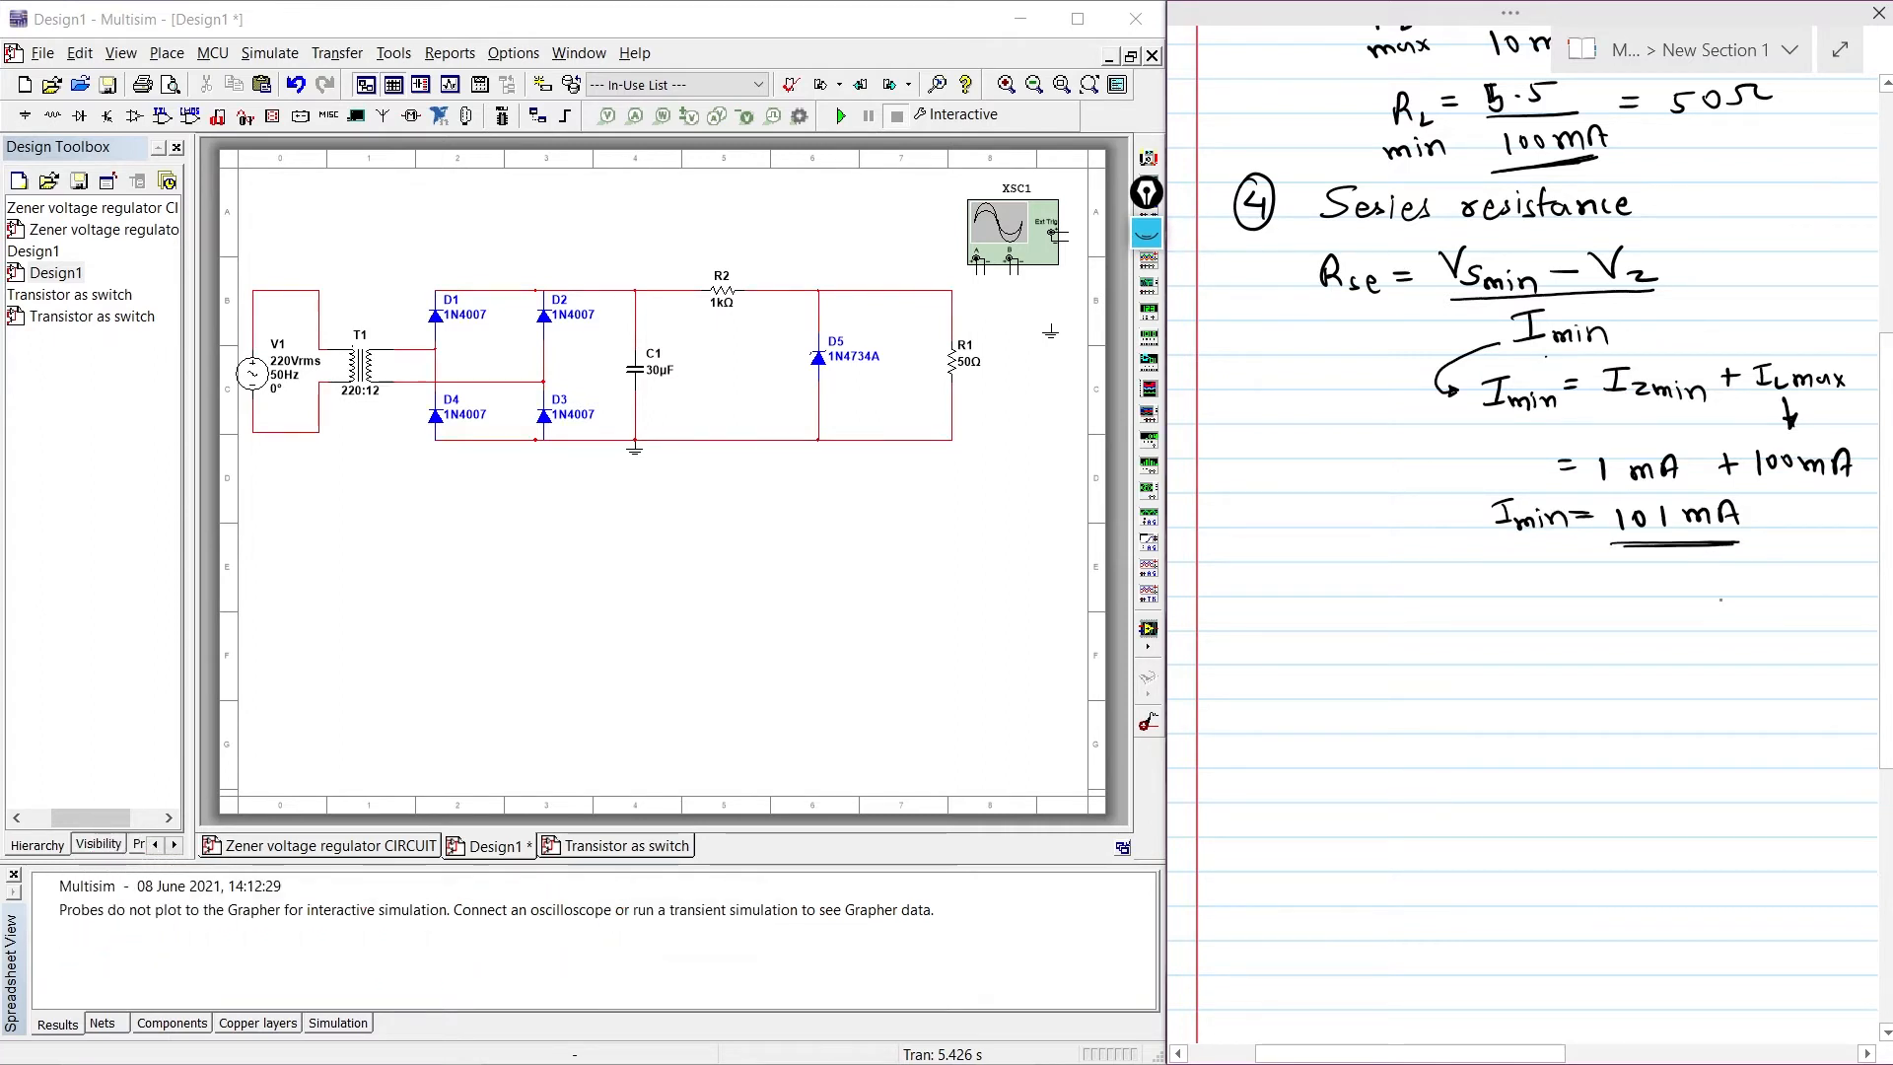
drag(1670, 318, 1637, 319)
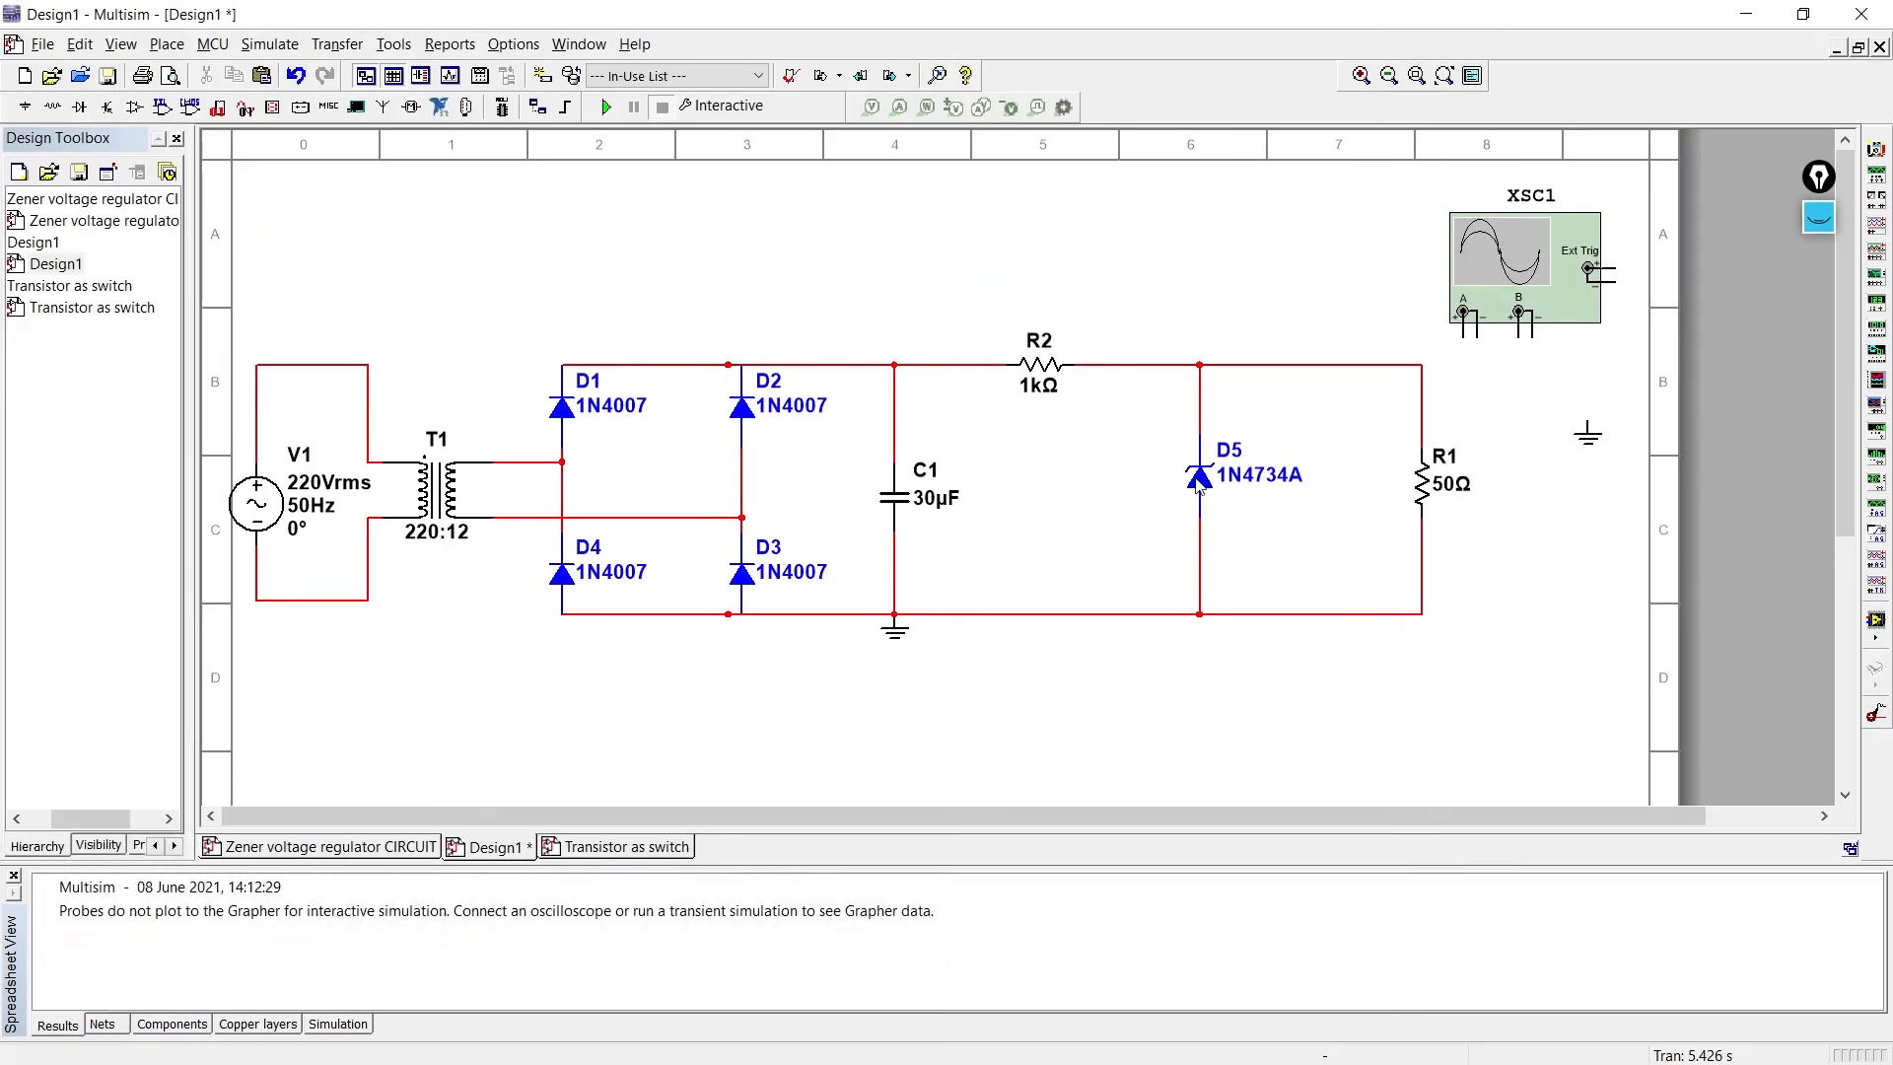
- Cut Zener diode D5 and series resistor R2 out of the circuit and paste them unconnected in the free space above it
click(1198, 483)
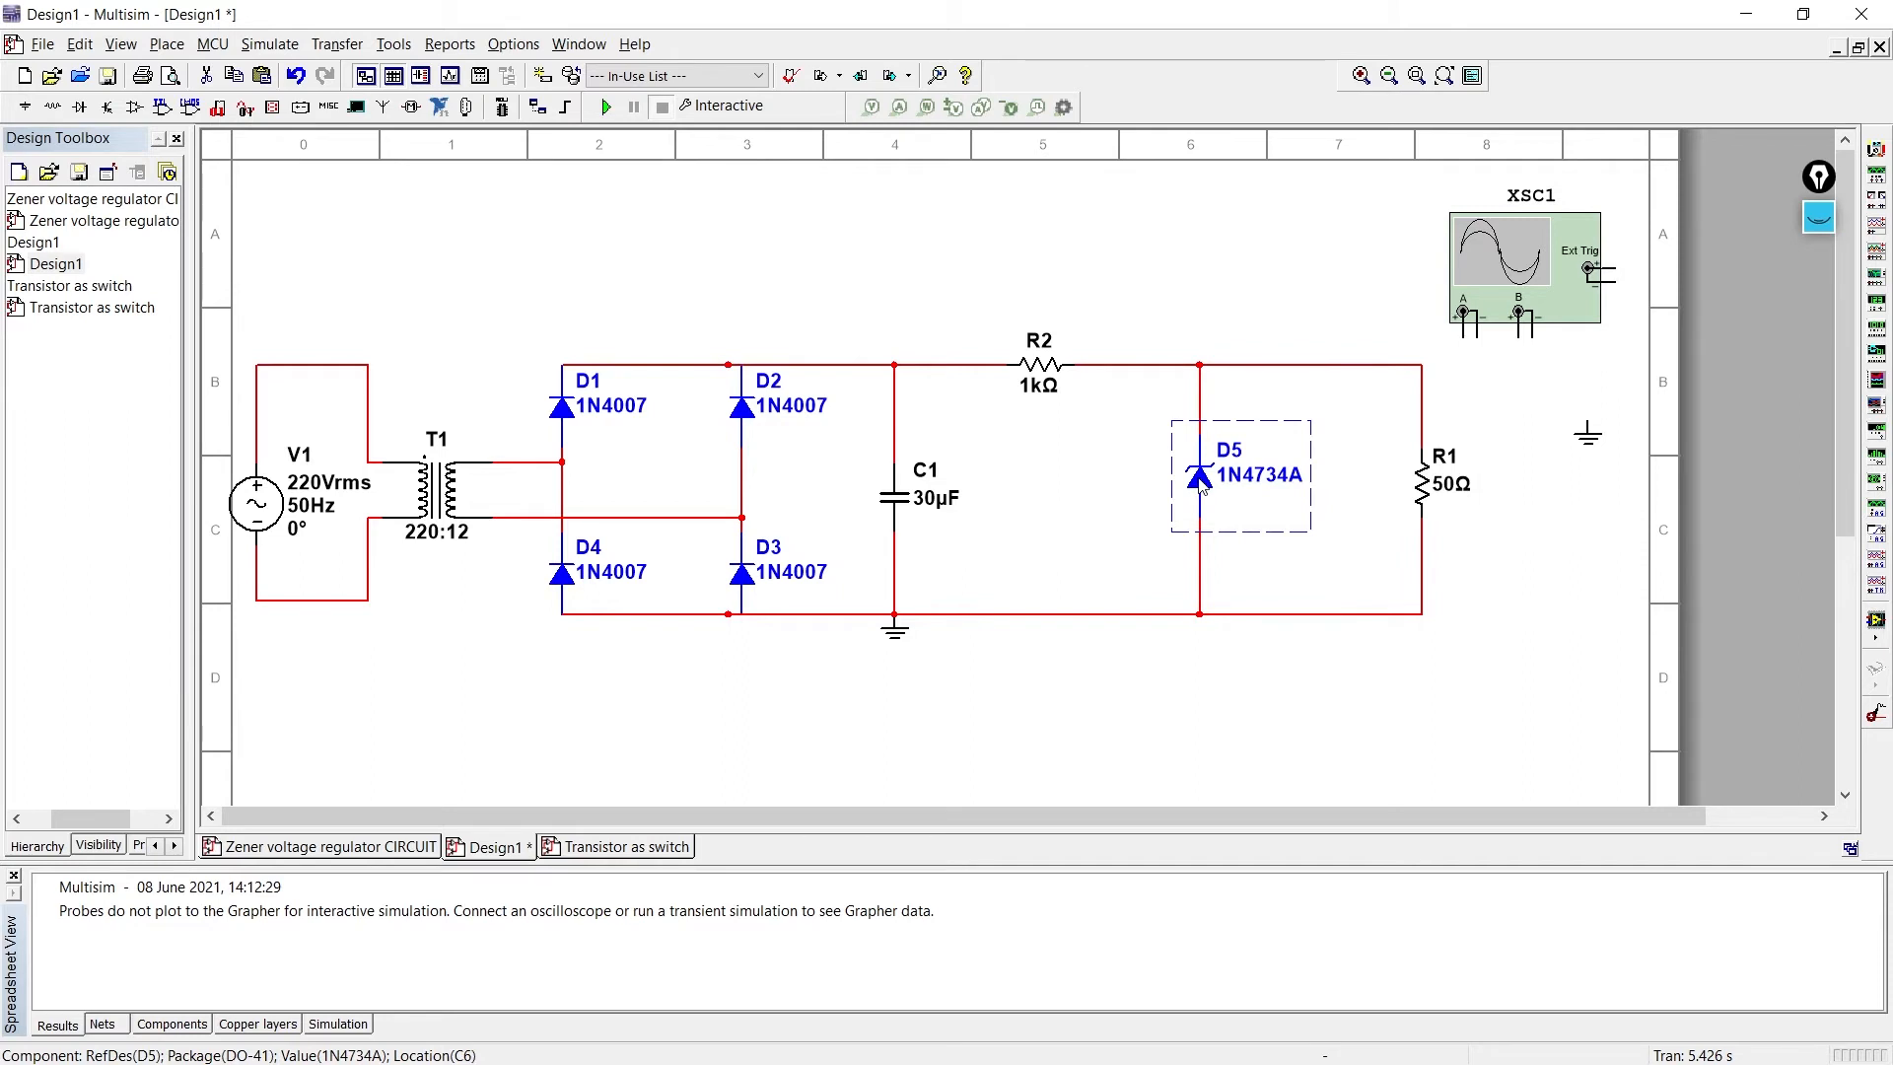
key(Delete)
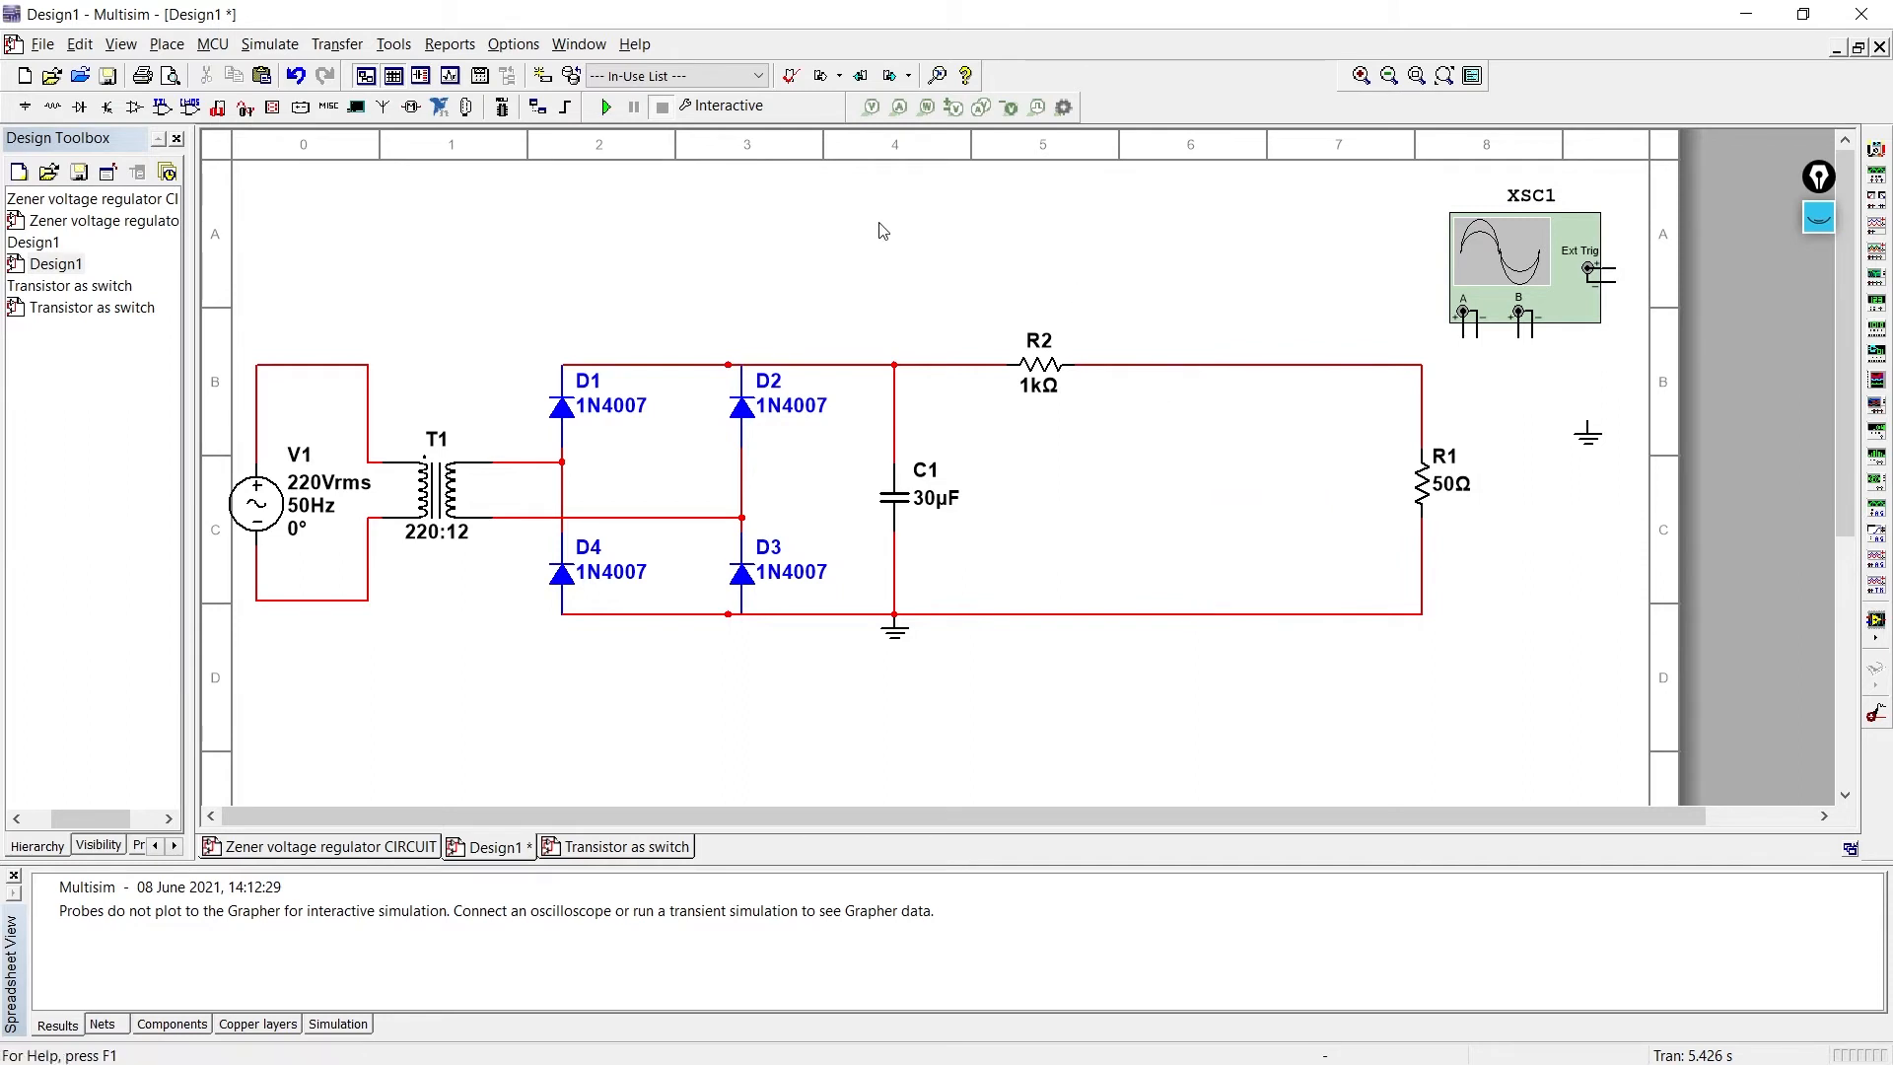
key(ctrl+v)
click(785, 267)
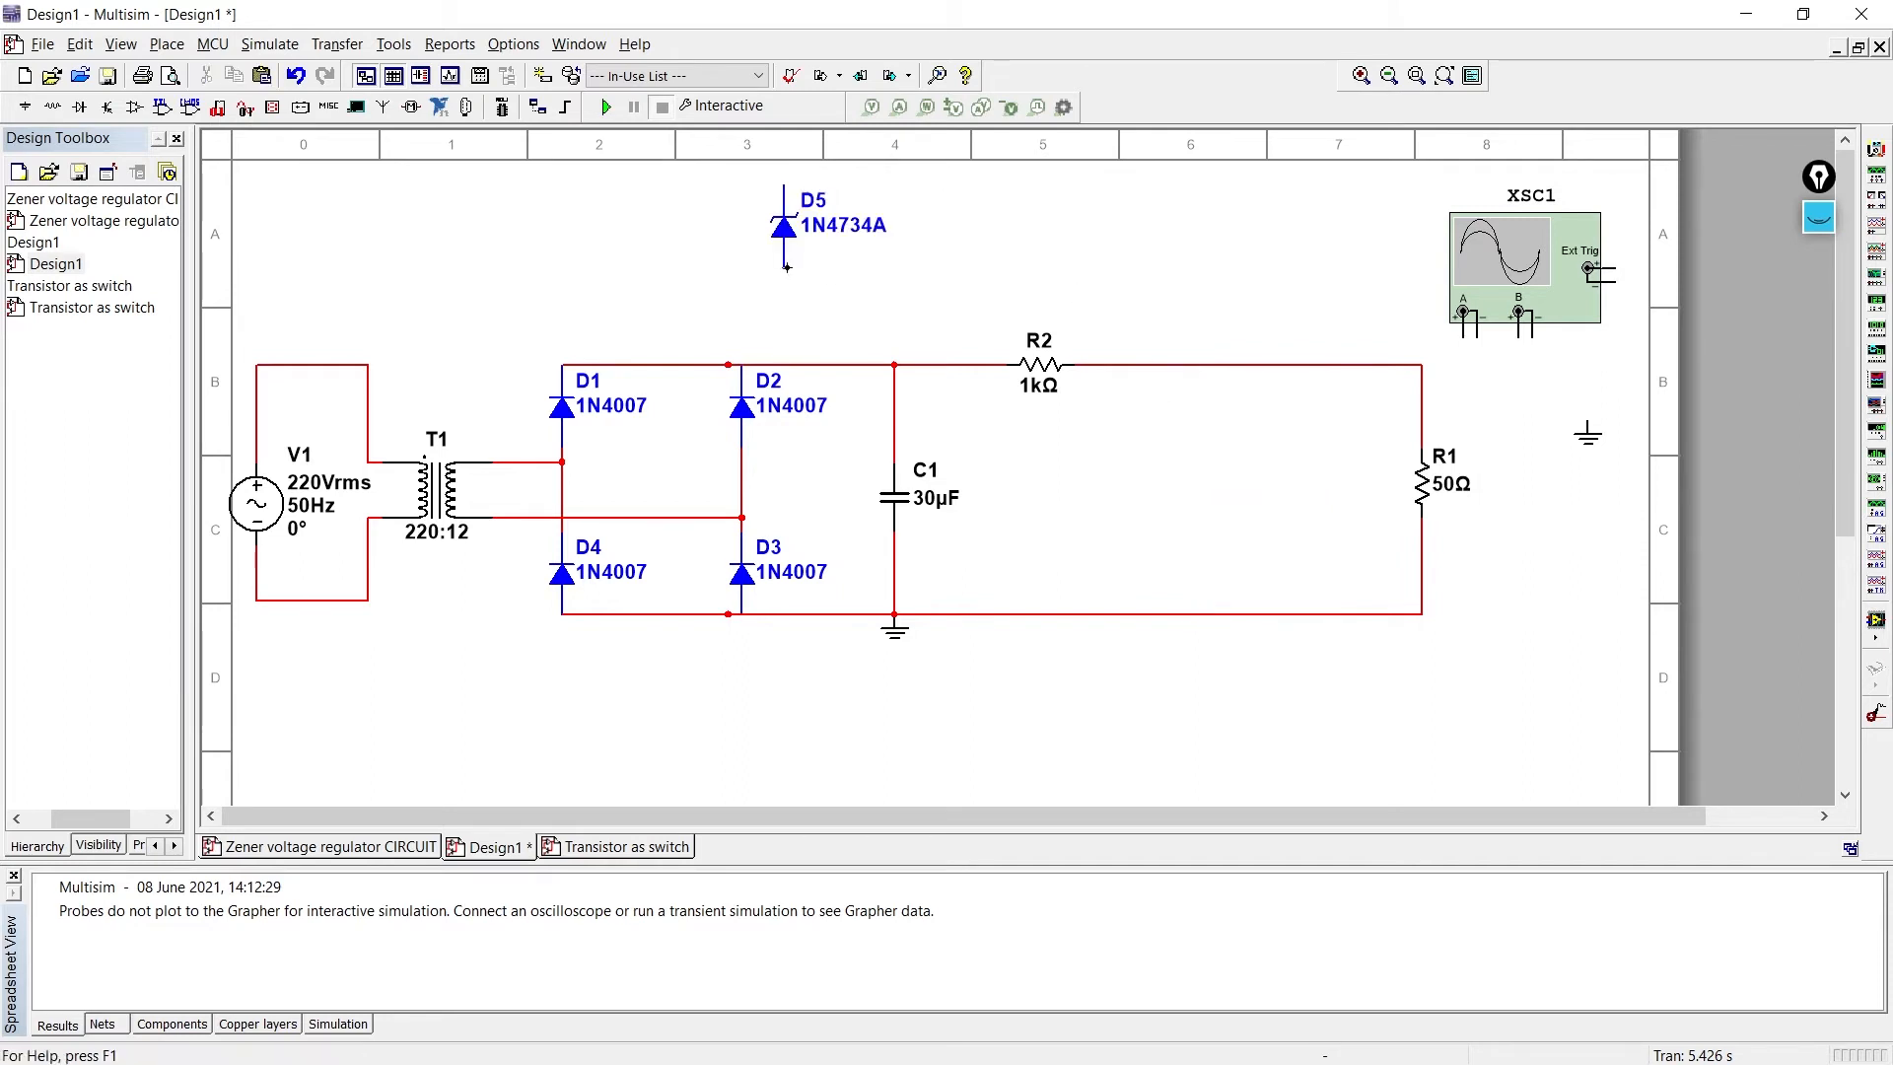
click(1043, 373)
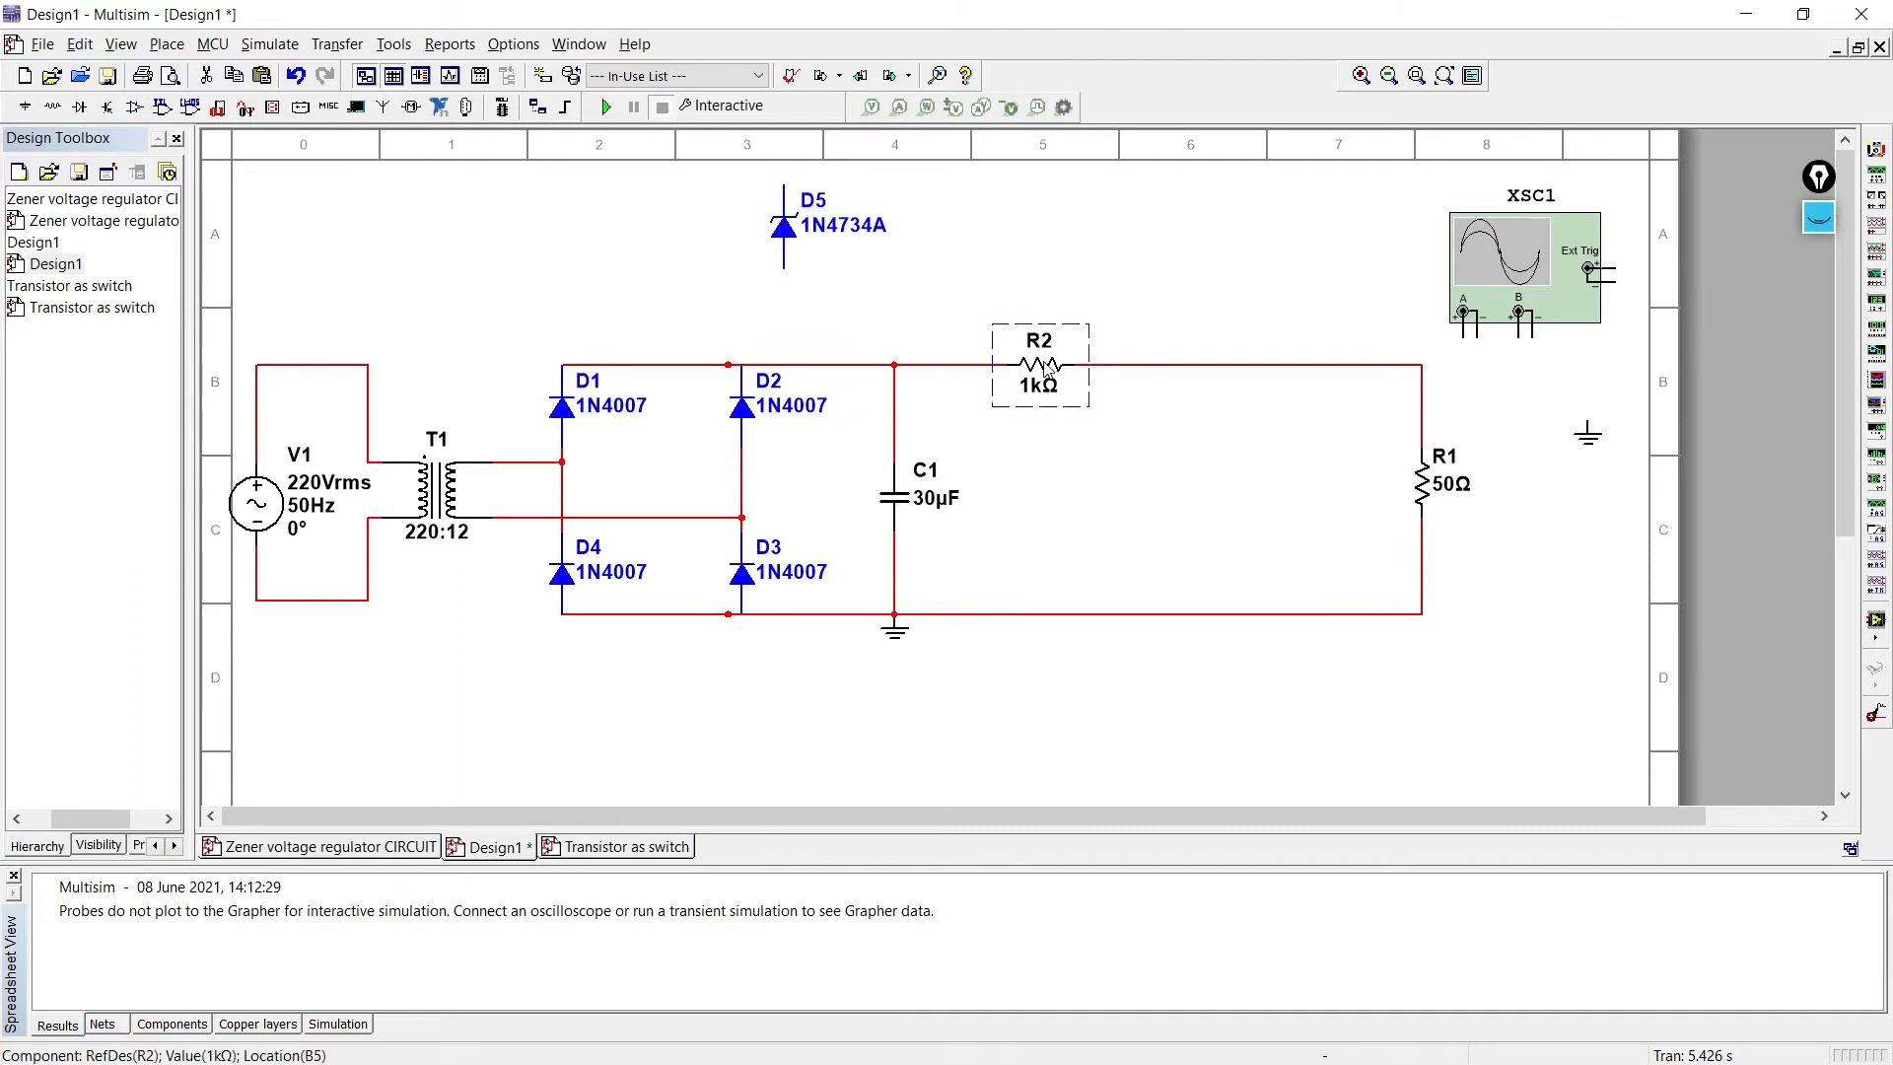
key(Delete)
key(ctrl+v)
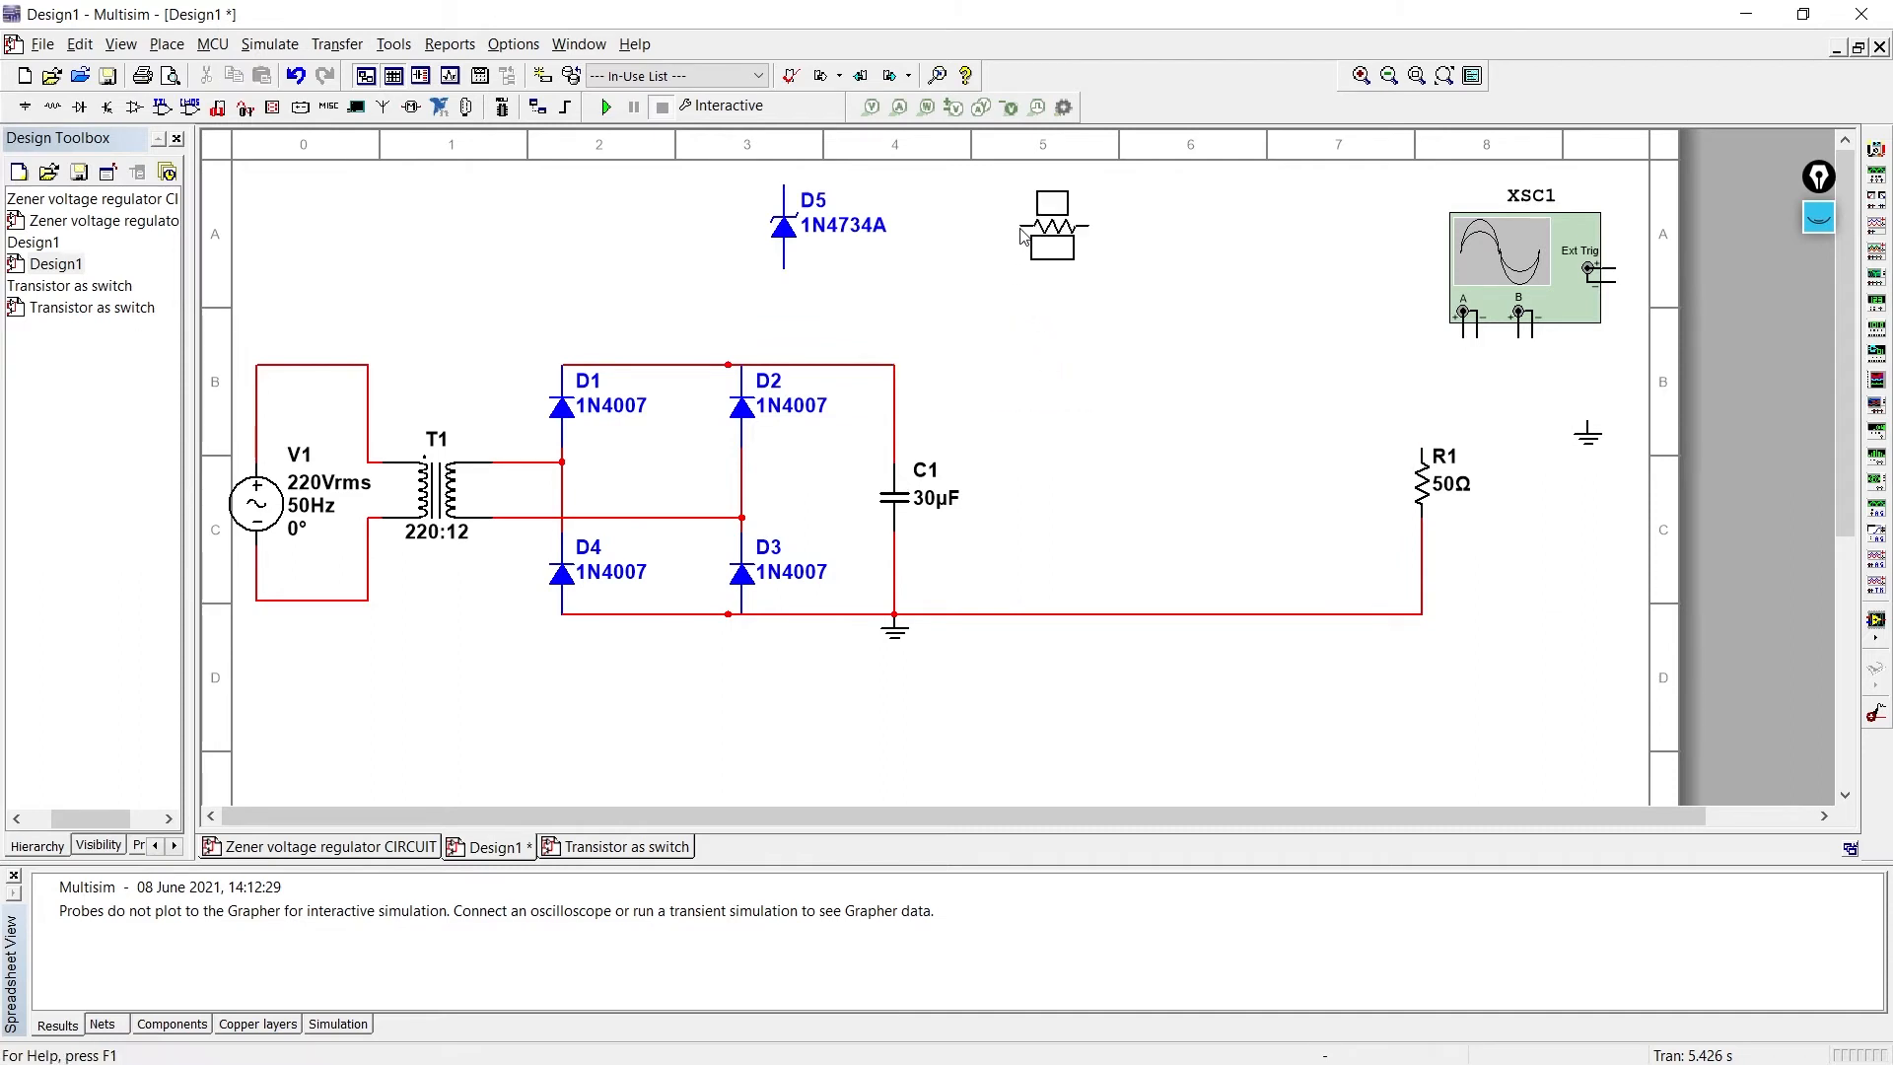
click(1007, 225)
- Wire R1's upper terminal directly to the supply line at C1 and connect oscilloscope channel A across R1
click(1421, 449)
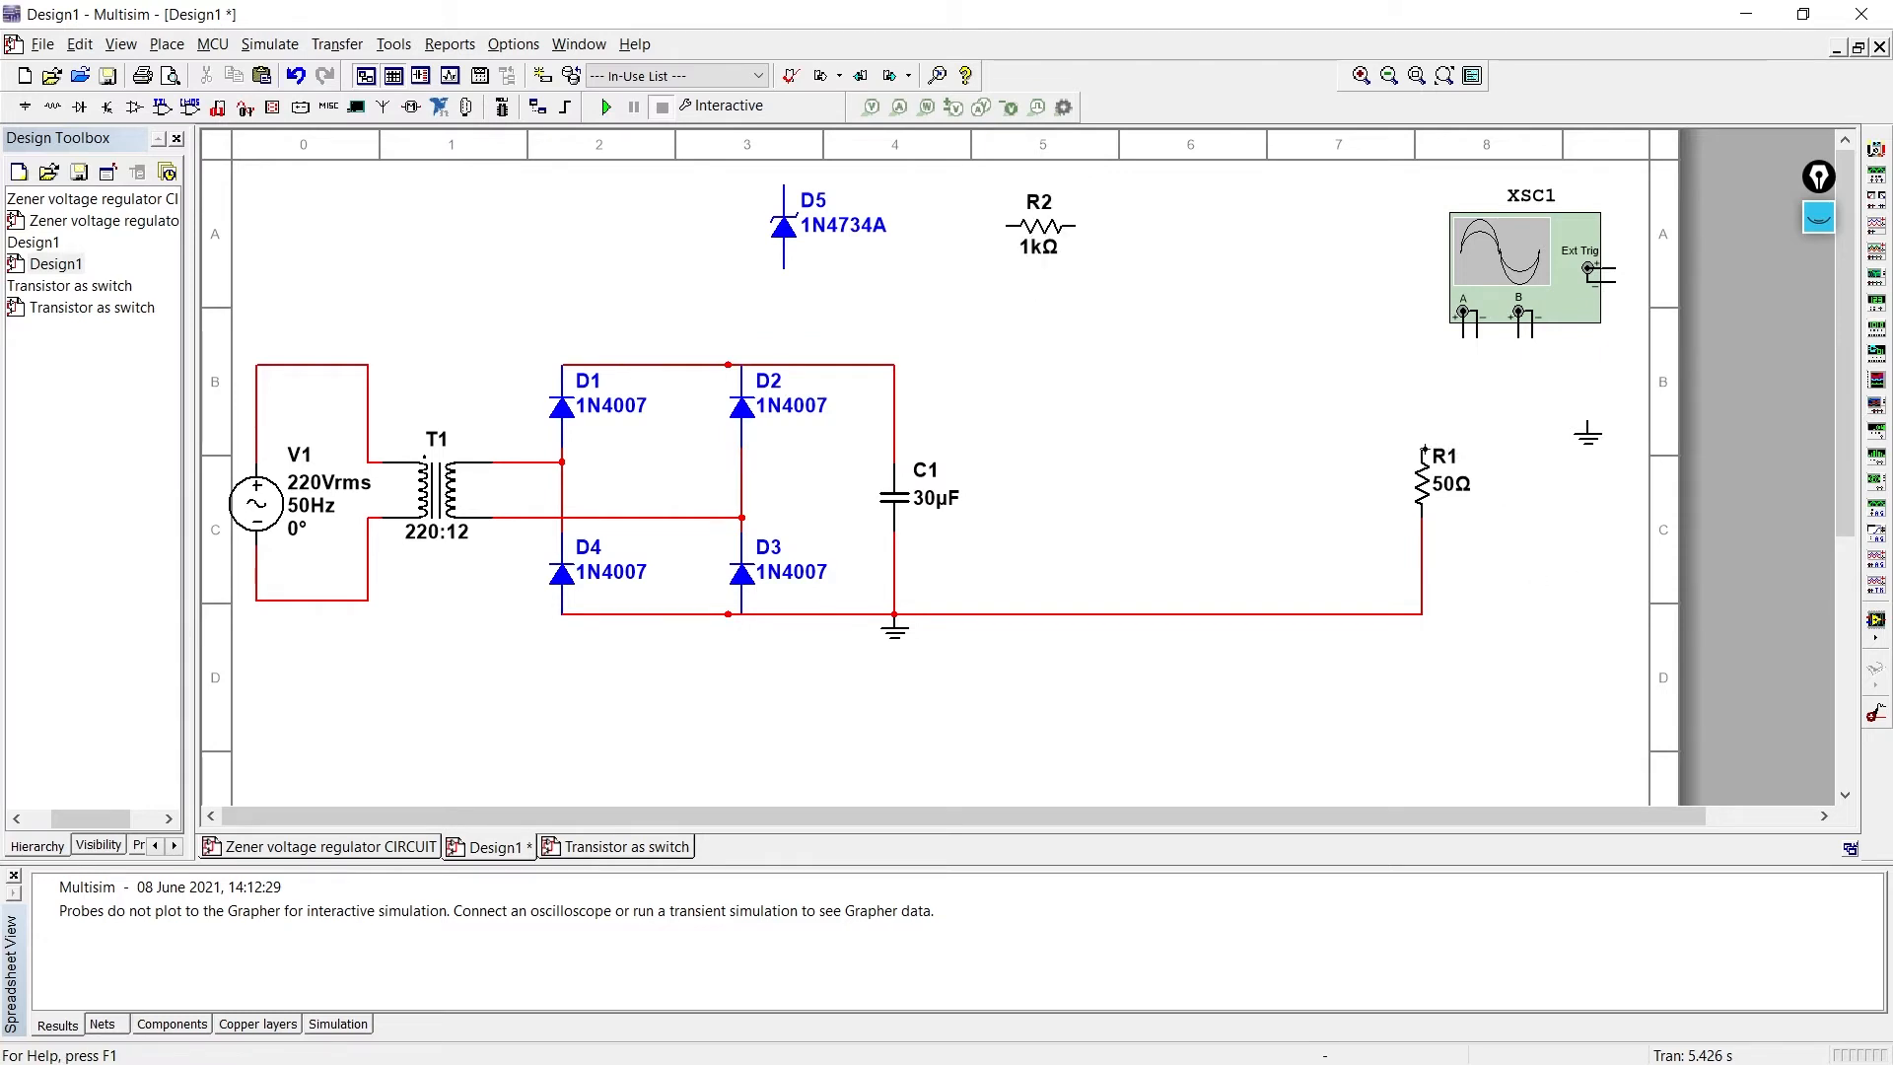
click(894, 364)
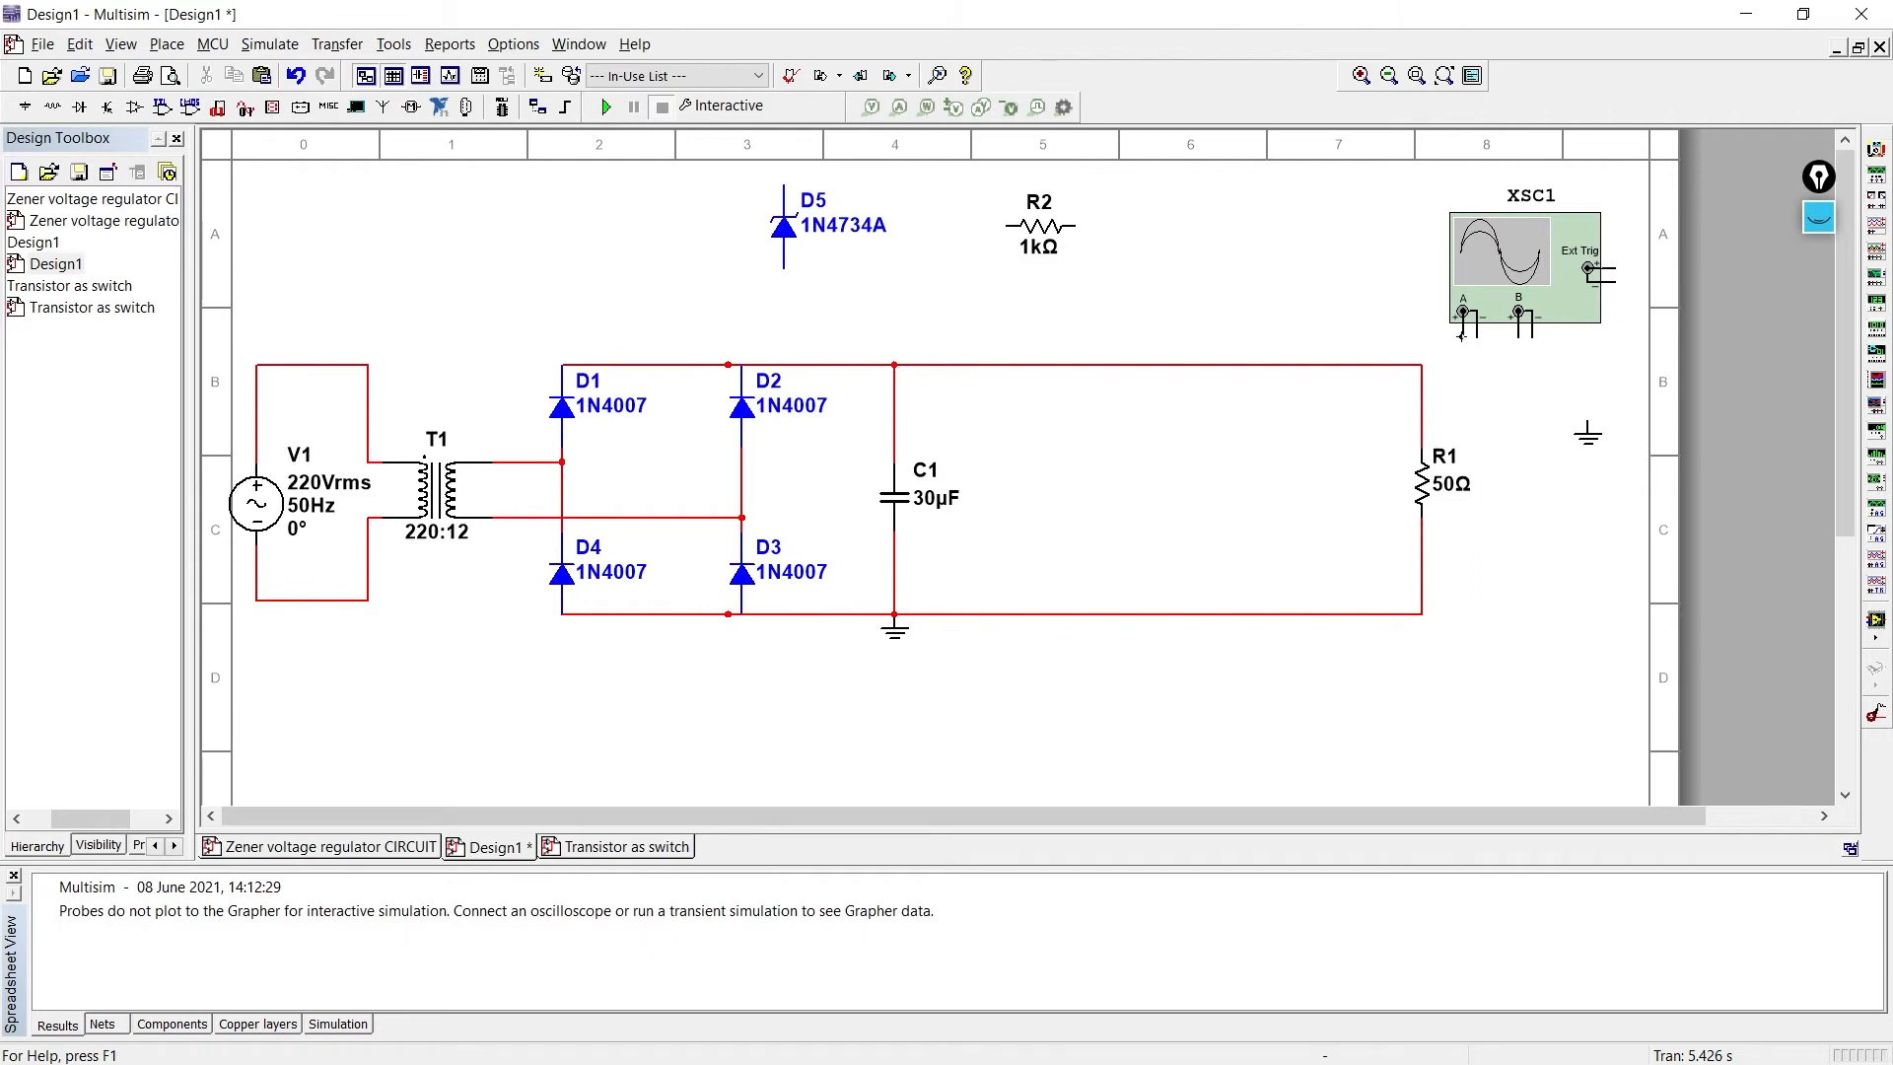
click(1422, 392)
click(1422, 559)
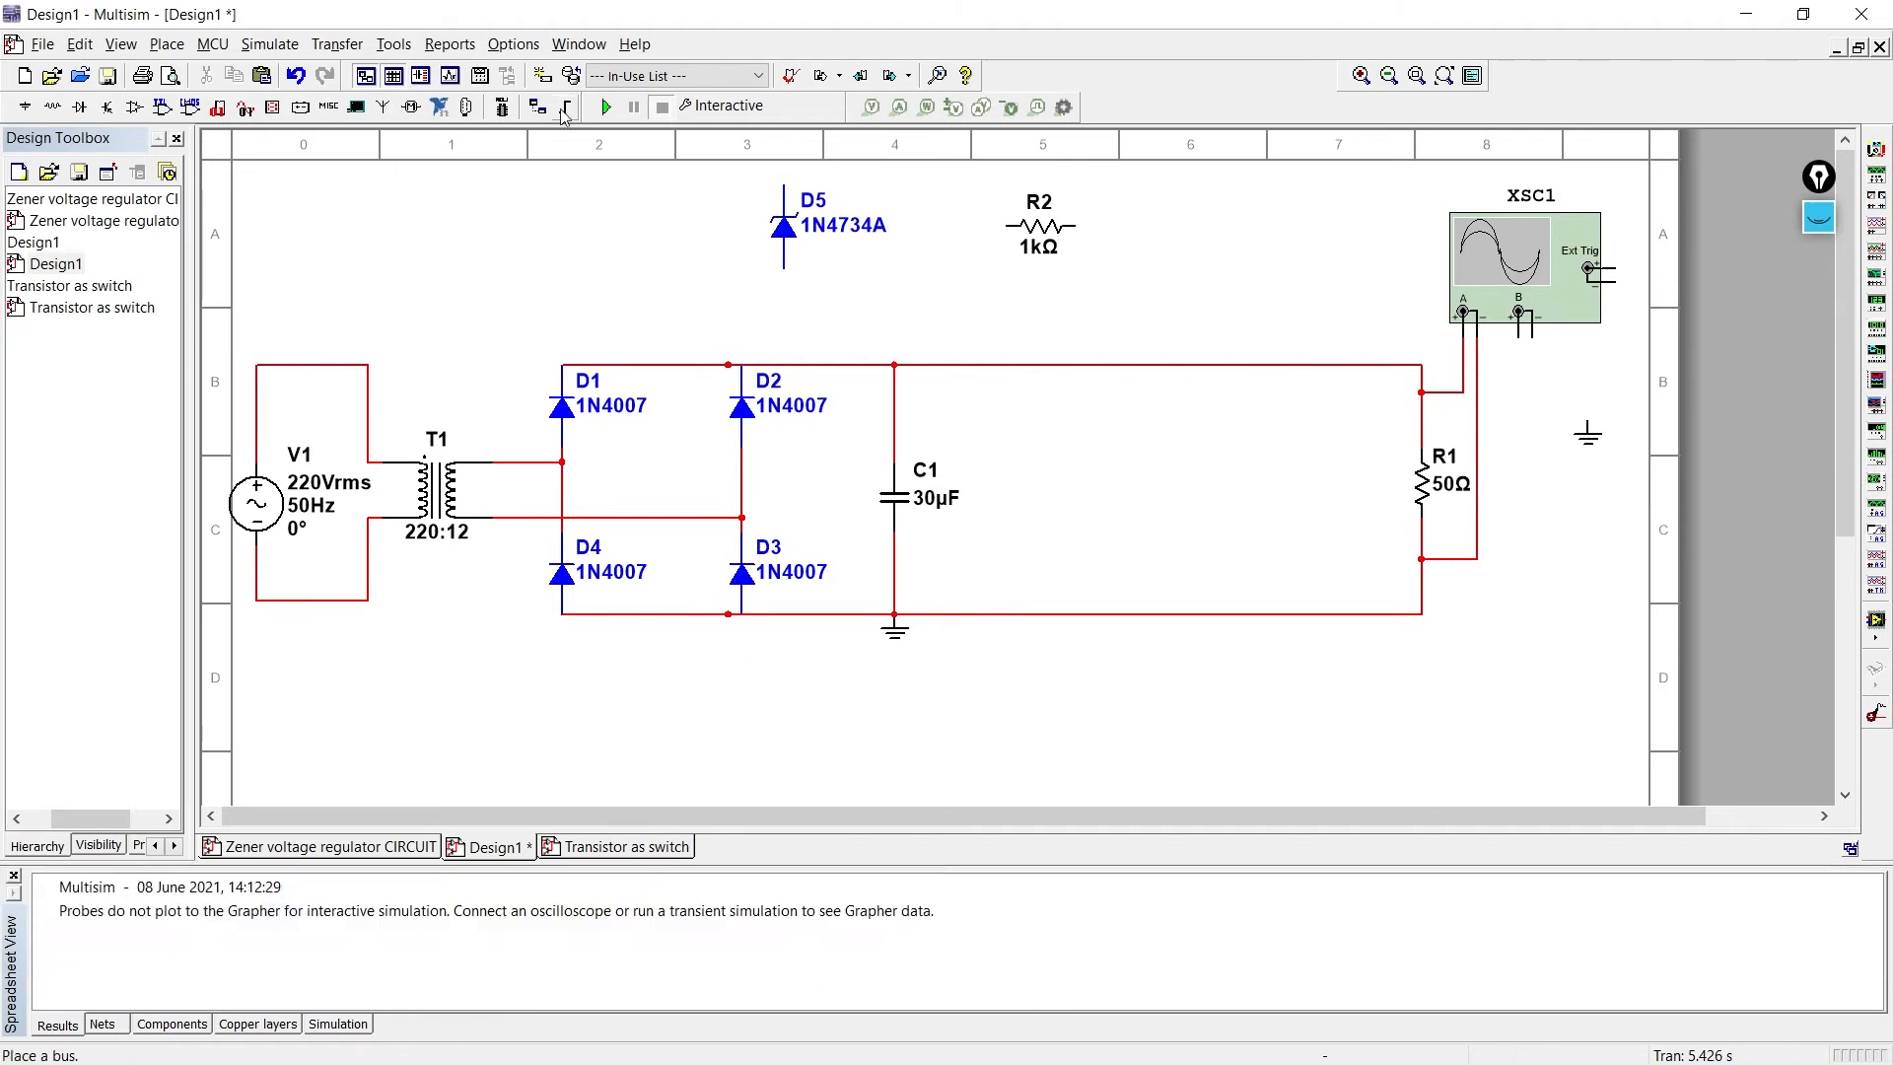
- Run the simulation briefly, stop it, and open the display of oscilloscope XSC1
click(606, 109)
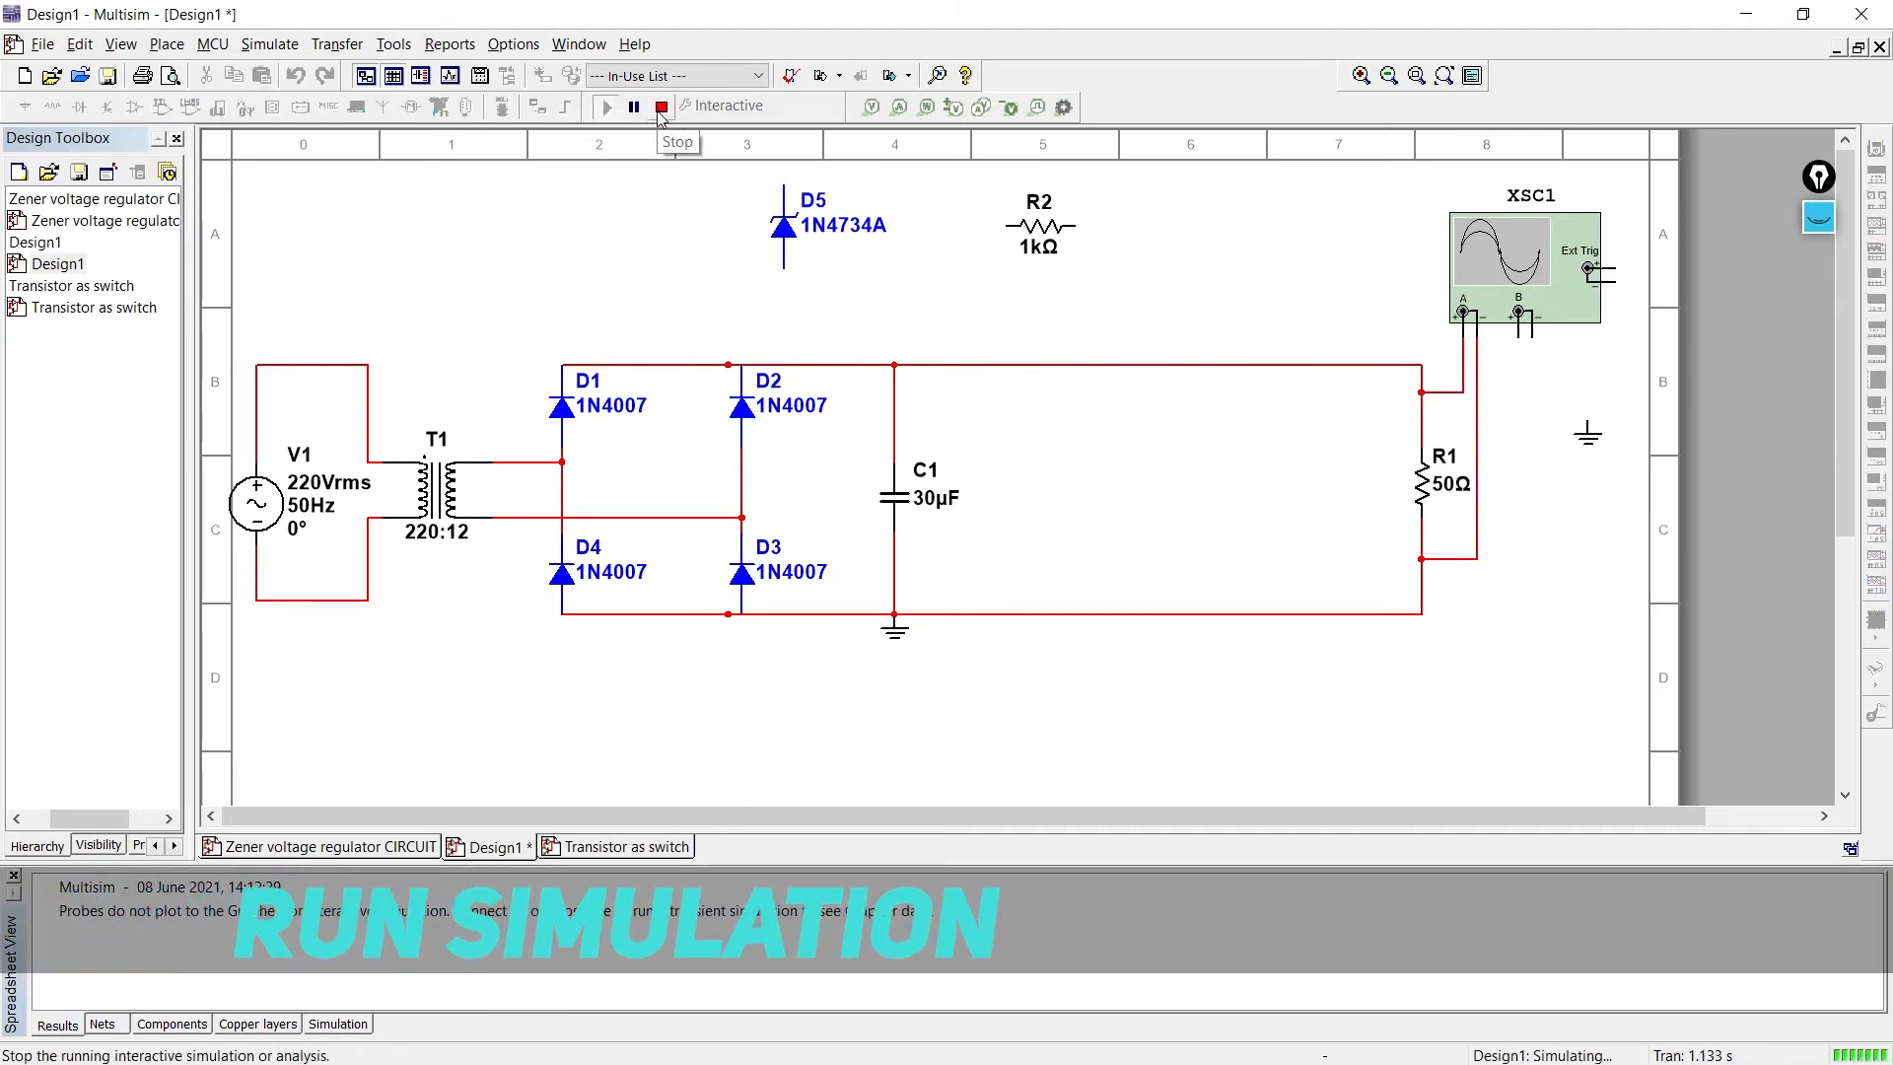
click(660, 107)
double_click(1530, 272)
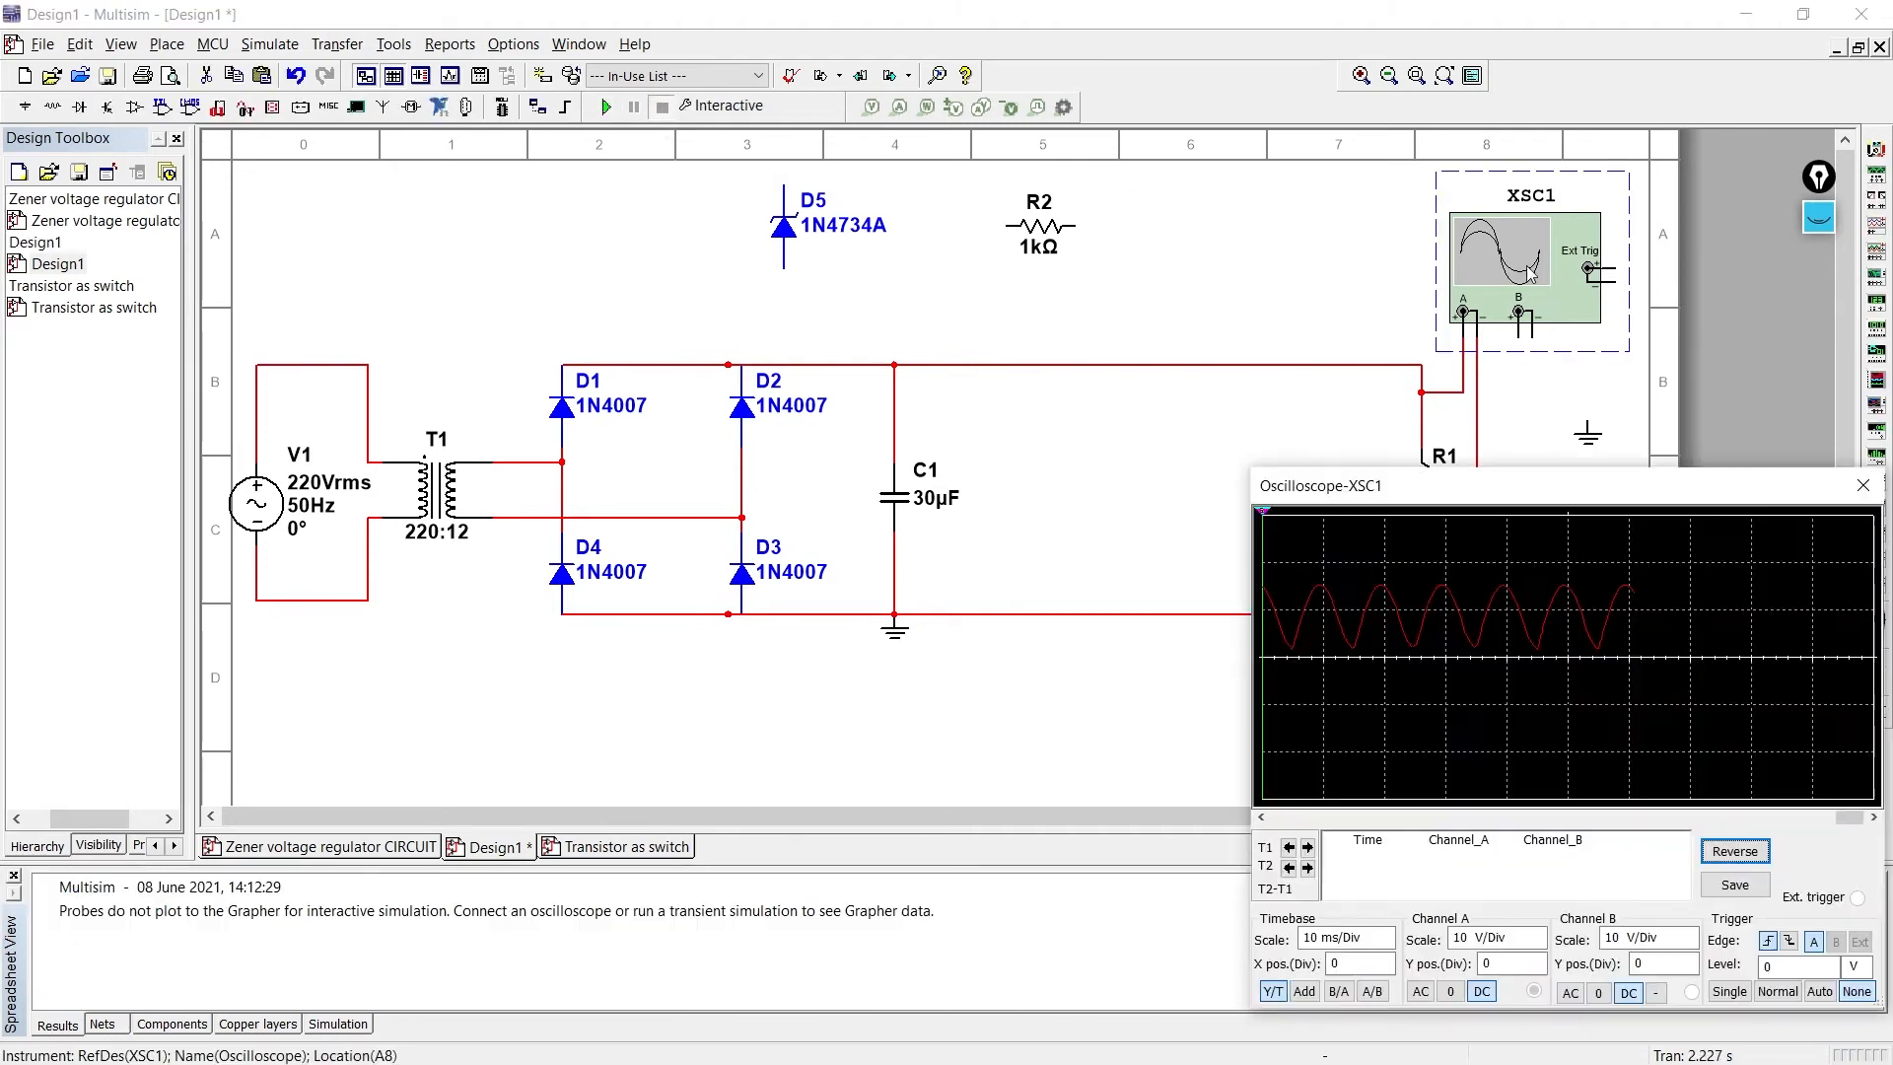
- Measure the peak and minimum voltages of the channel A waveform with an oscilloscope cursor, repositioning the scope window clear of C1
drag(1476, 486, 1388, 380)
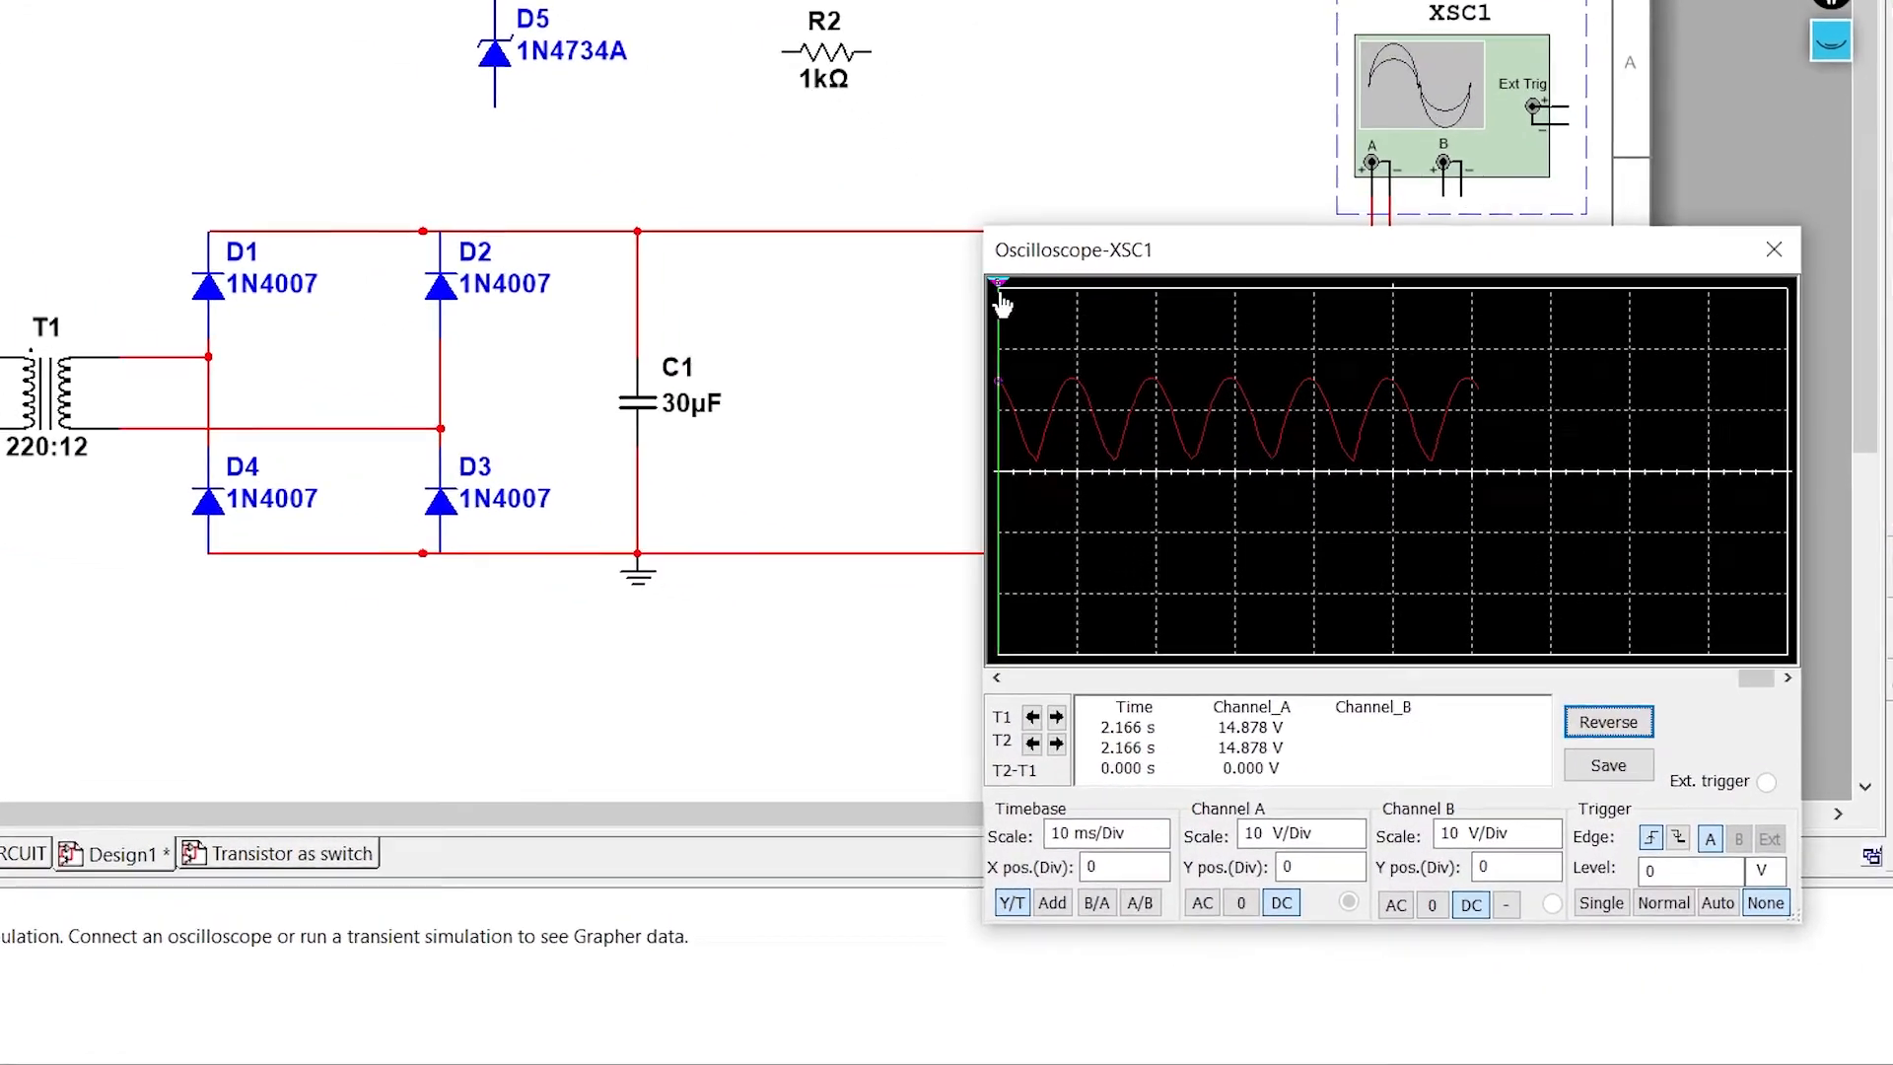
drag(1173, 412, 1214, 415)
drag(880, 185, 907, 189)
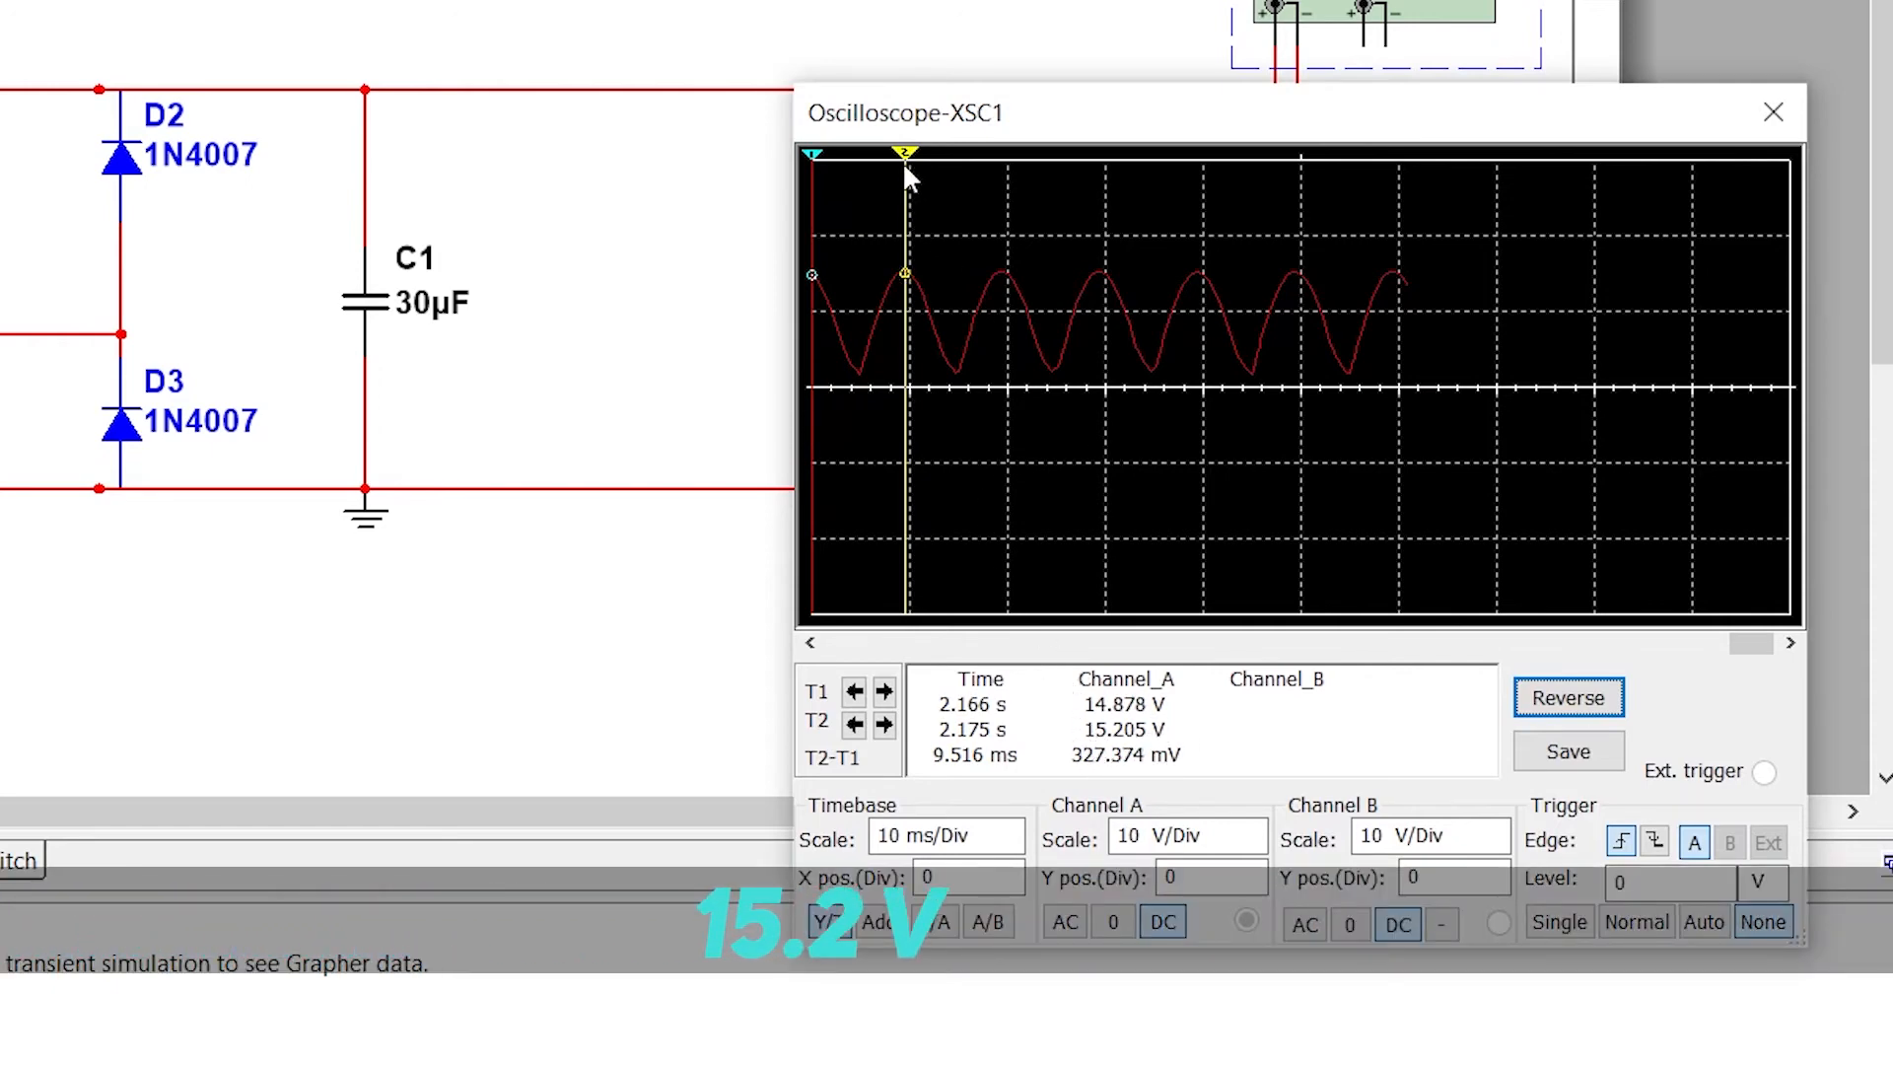
drag(907, 177, 959, 198)
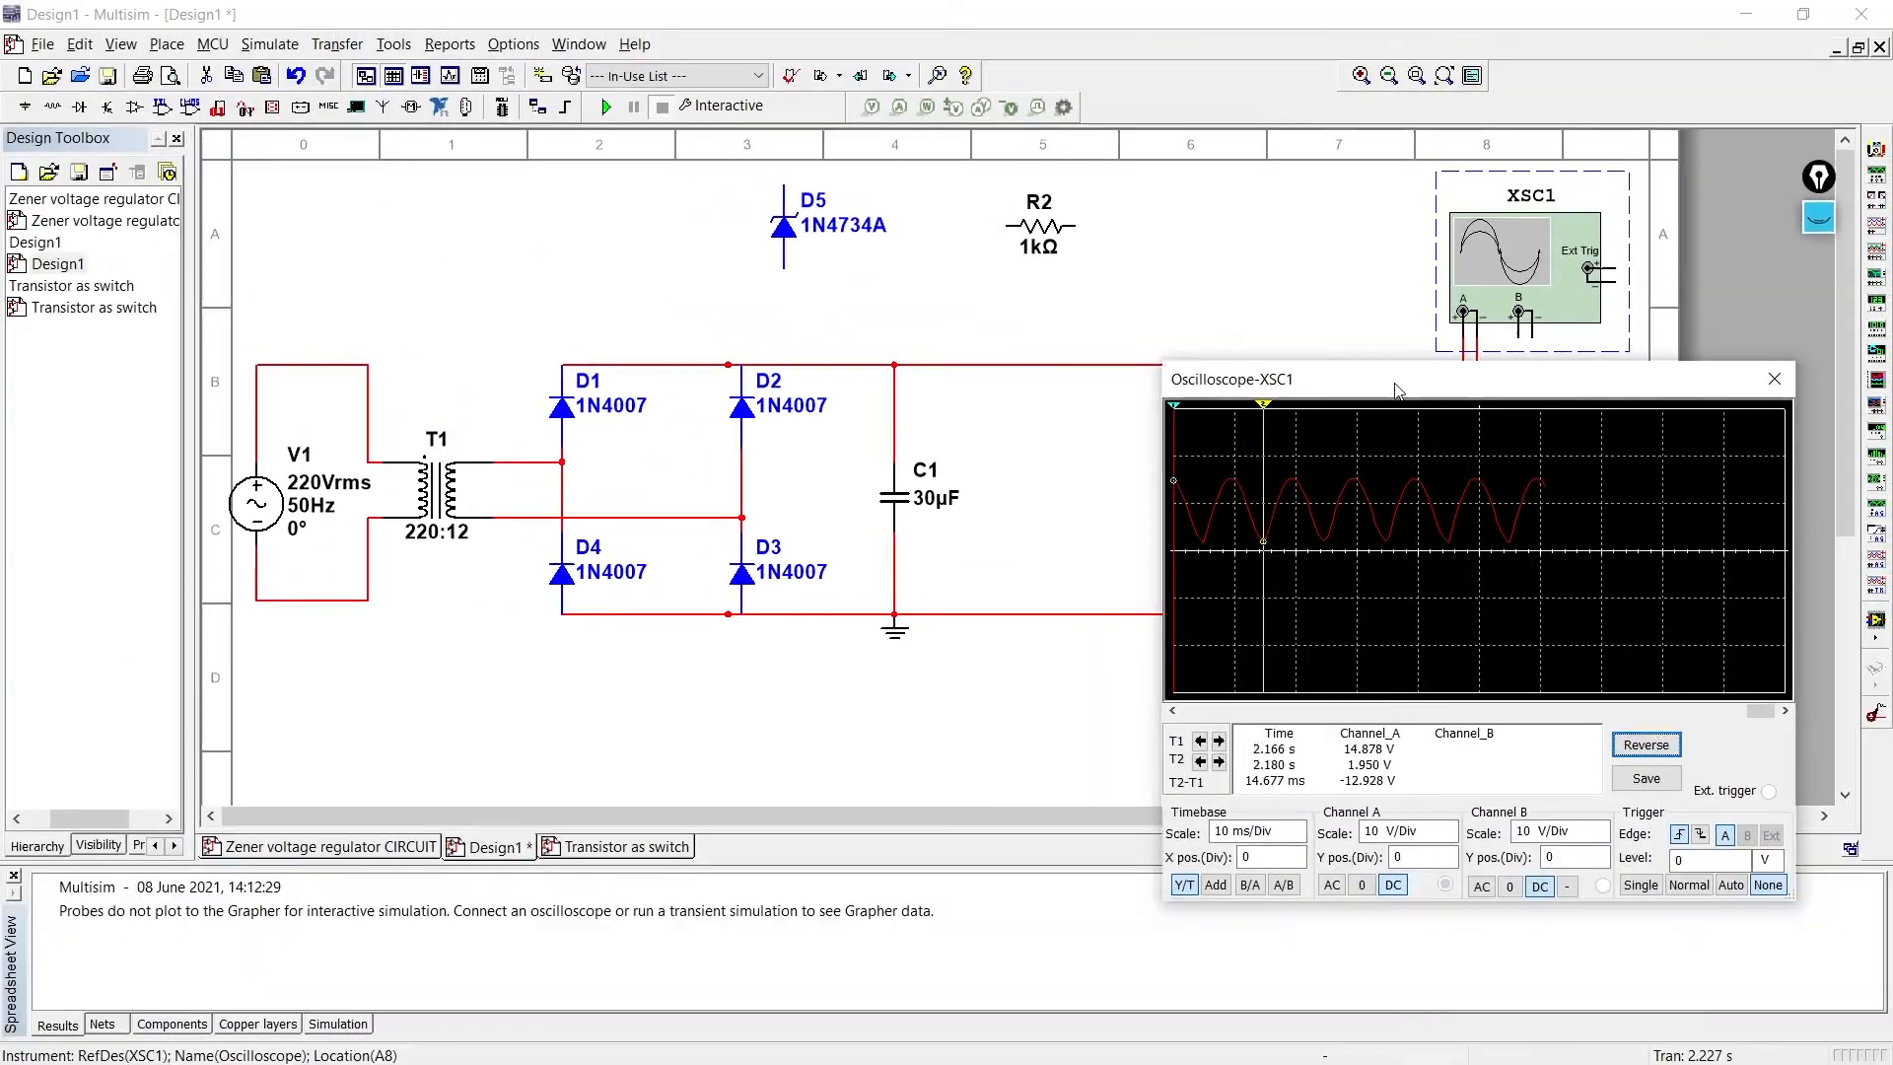
drag(1163, 129, 1095, 346)
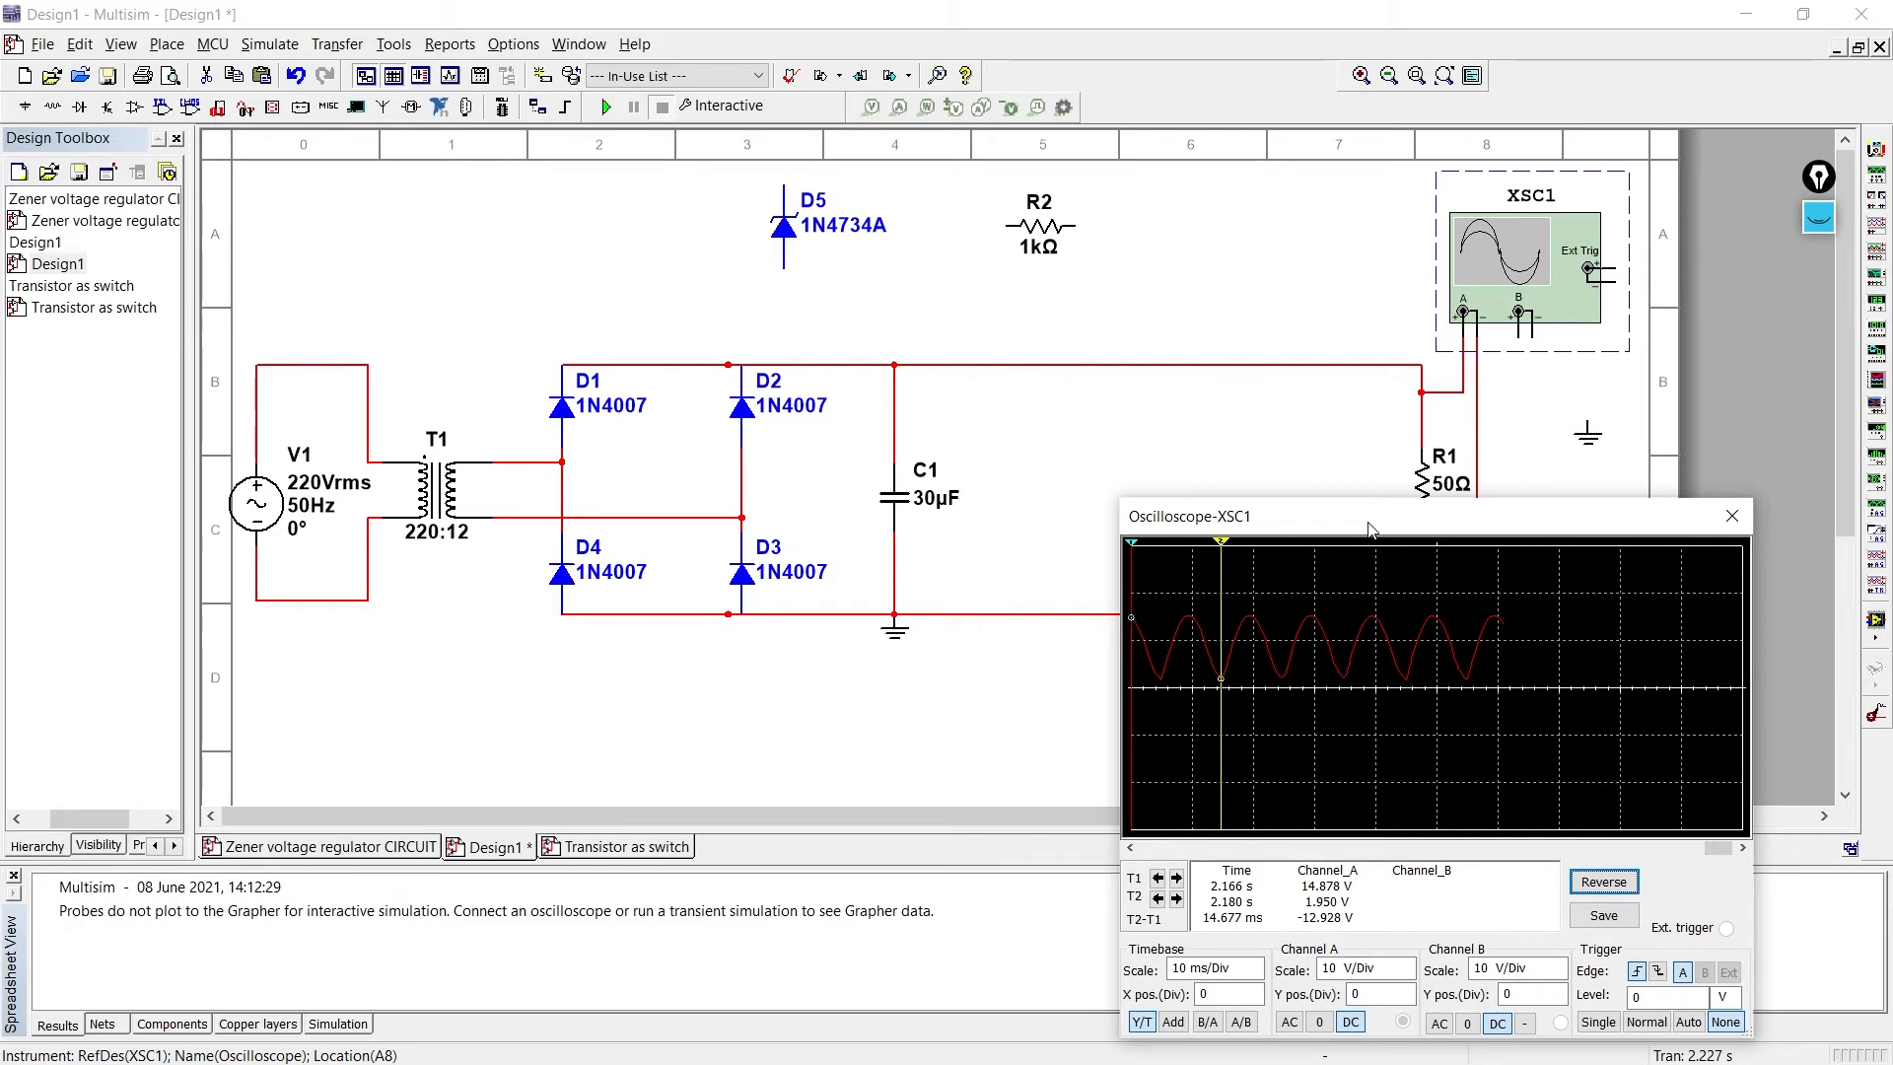
drag(1368, 529, 1398, 263)
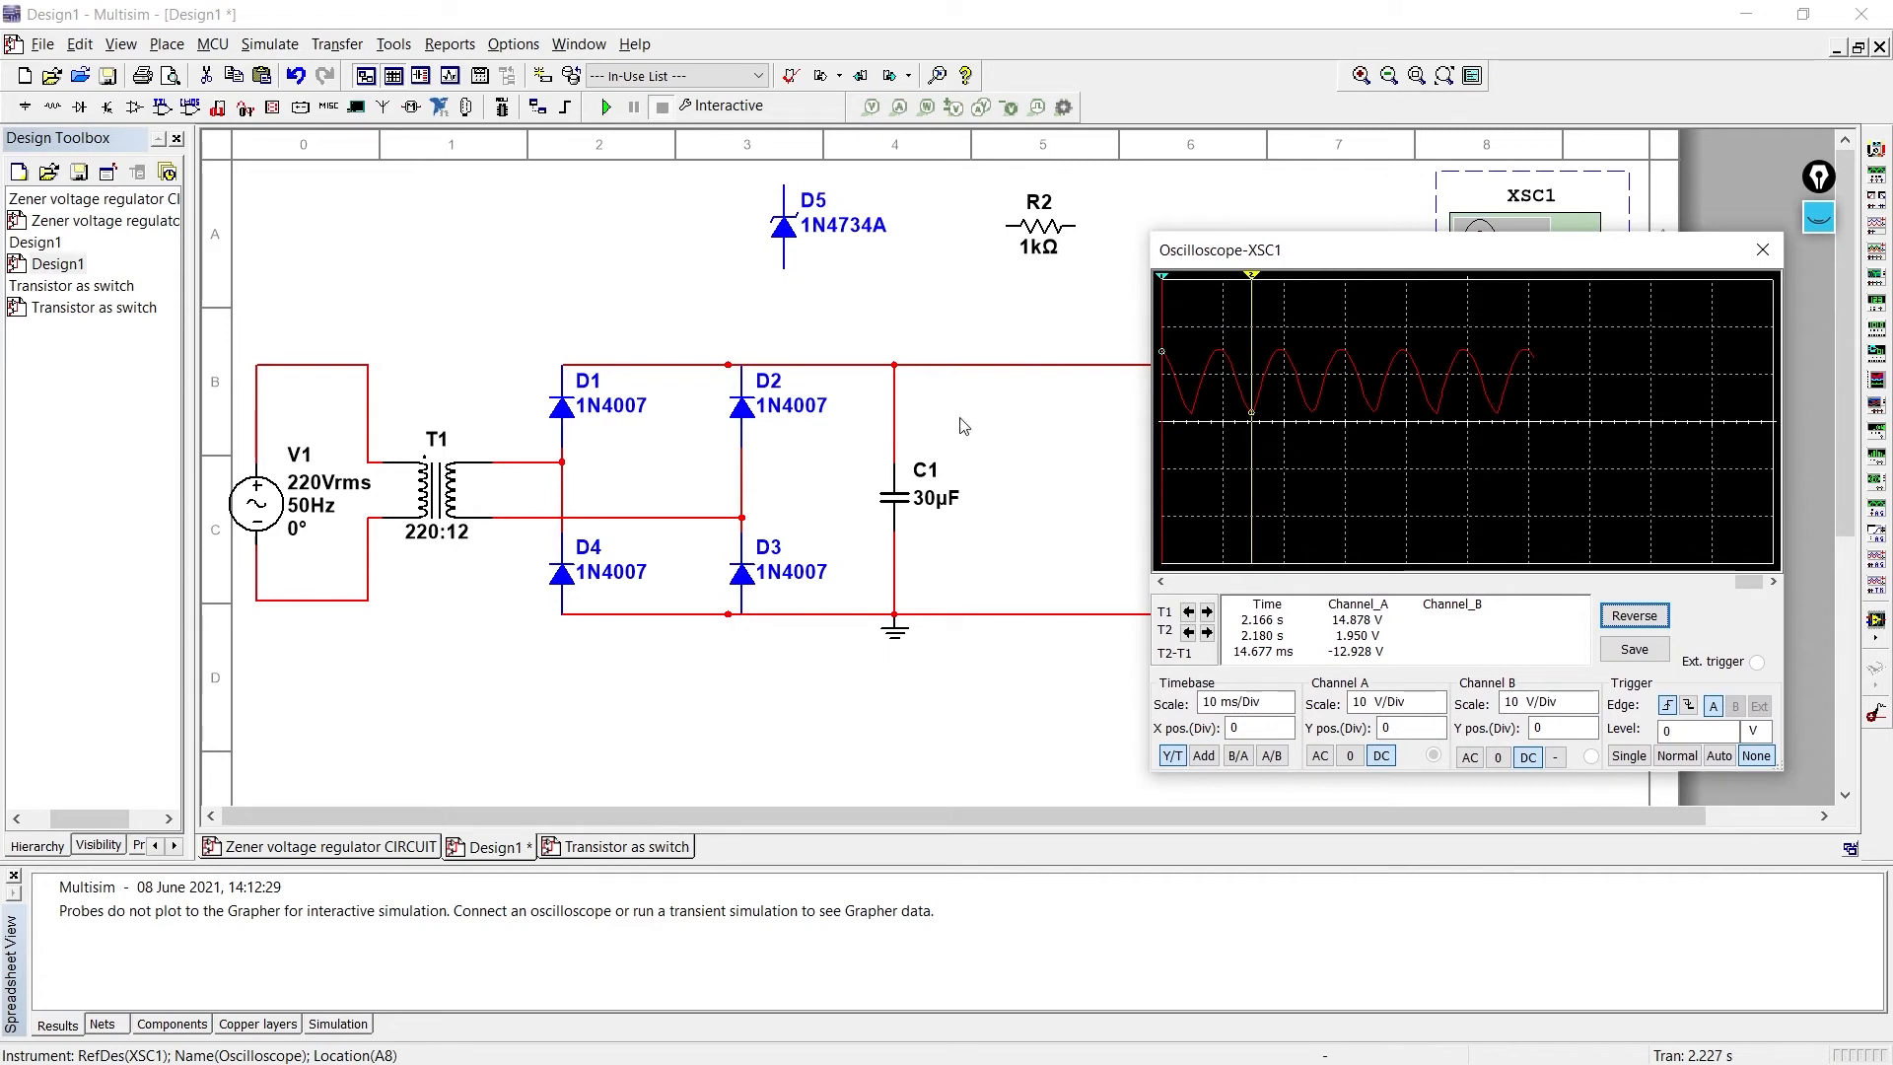
- Set the capacitance of filter capacitor C1 to 50 µF
double_click(898, 510)
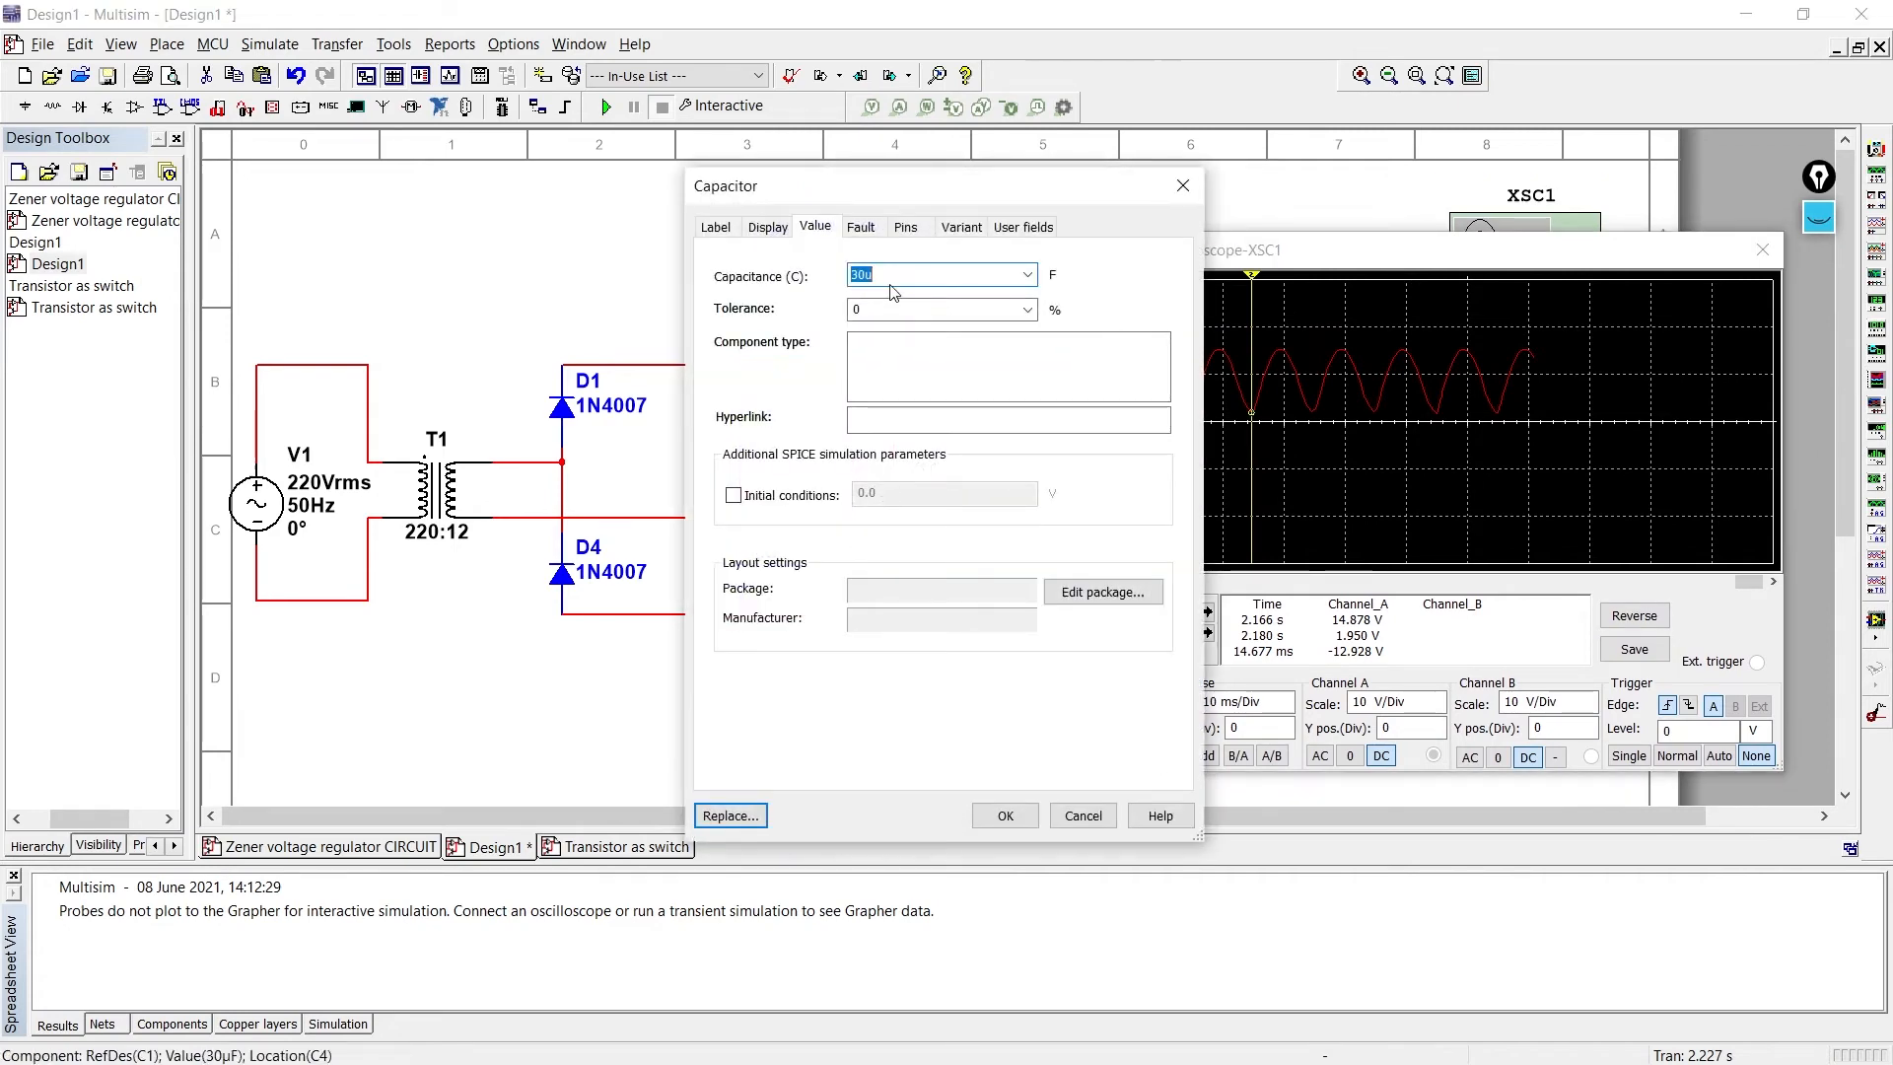
key(Left)
key(shift+Right)
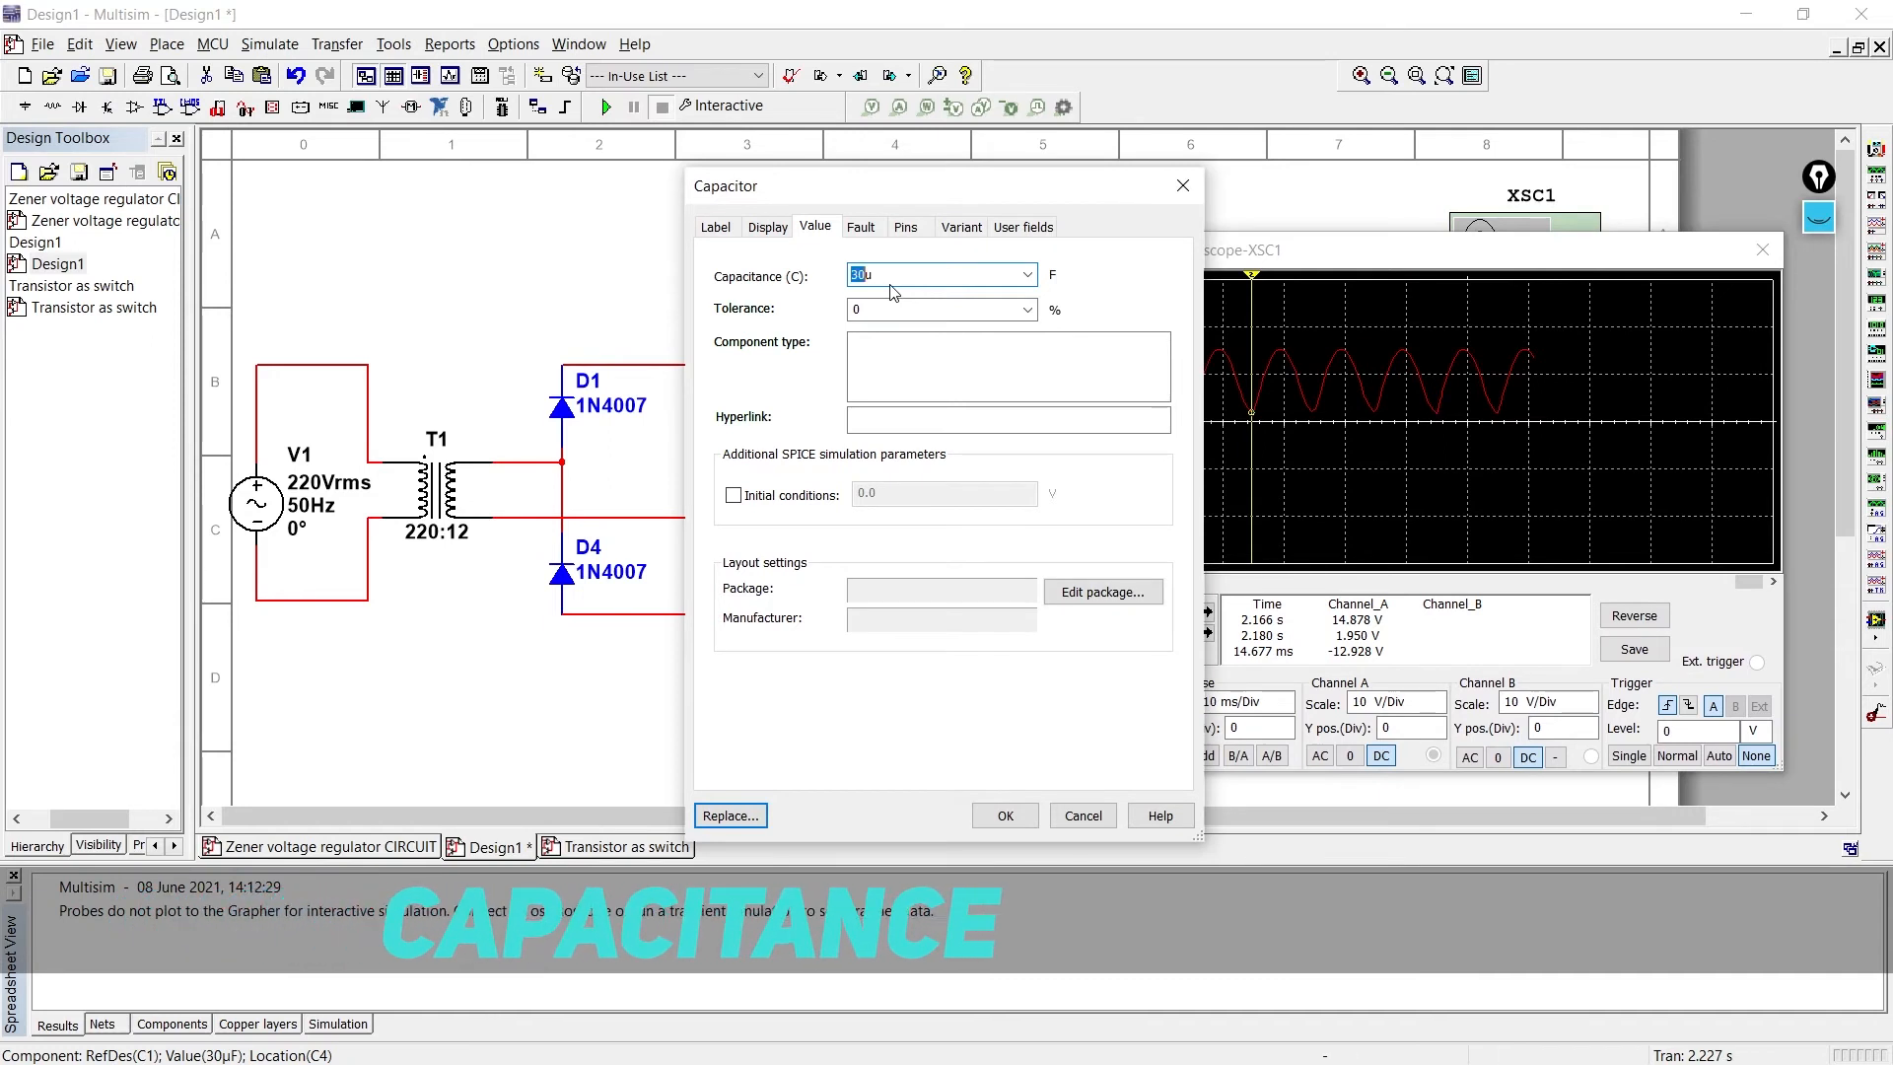
text(5)
key(Return)
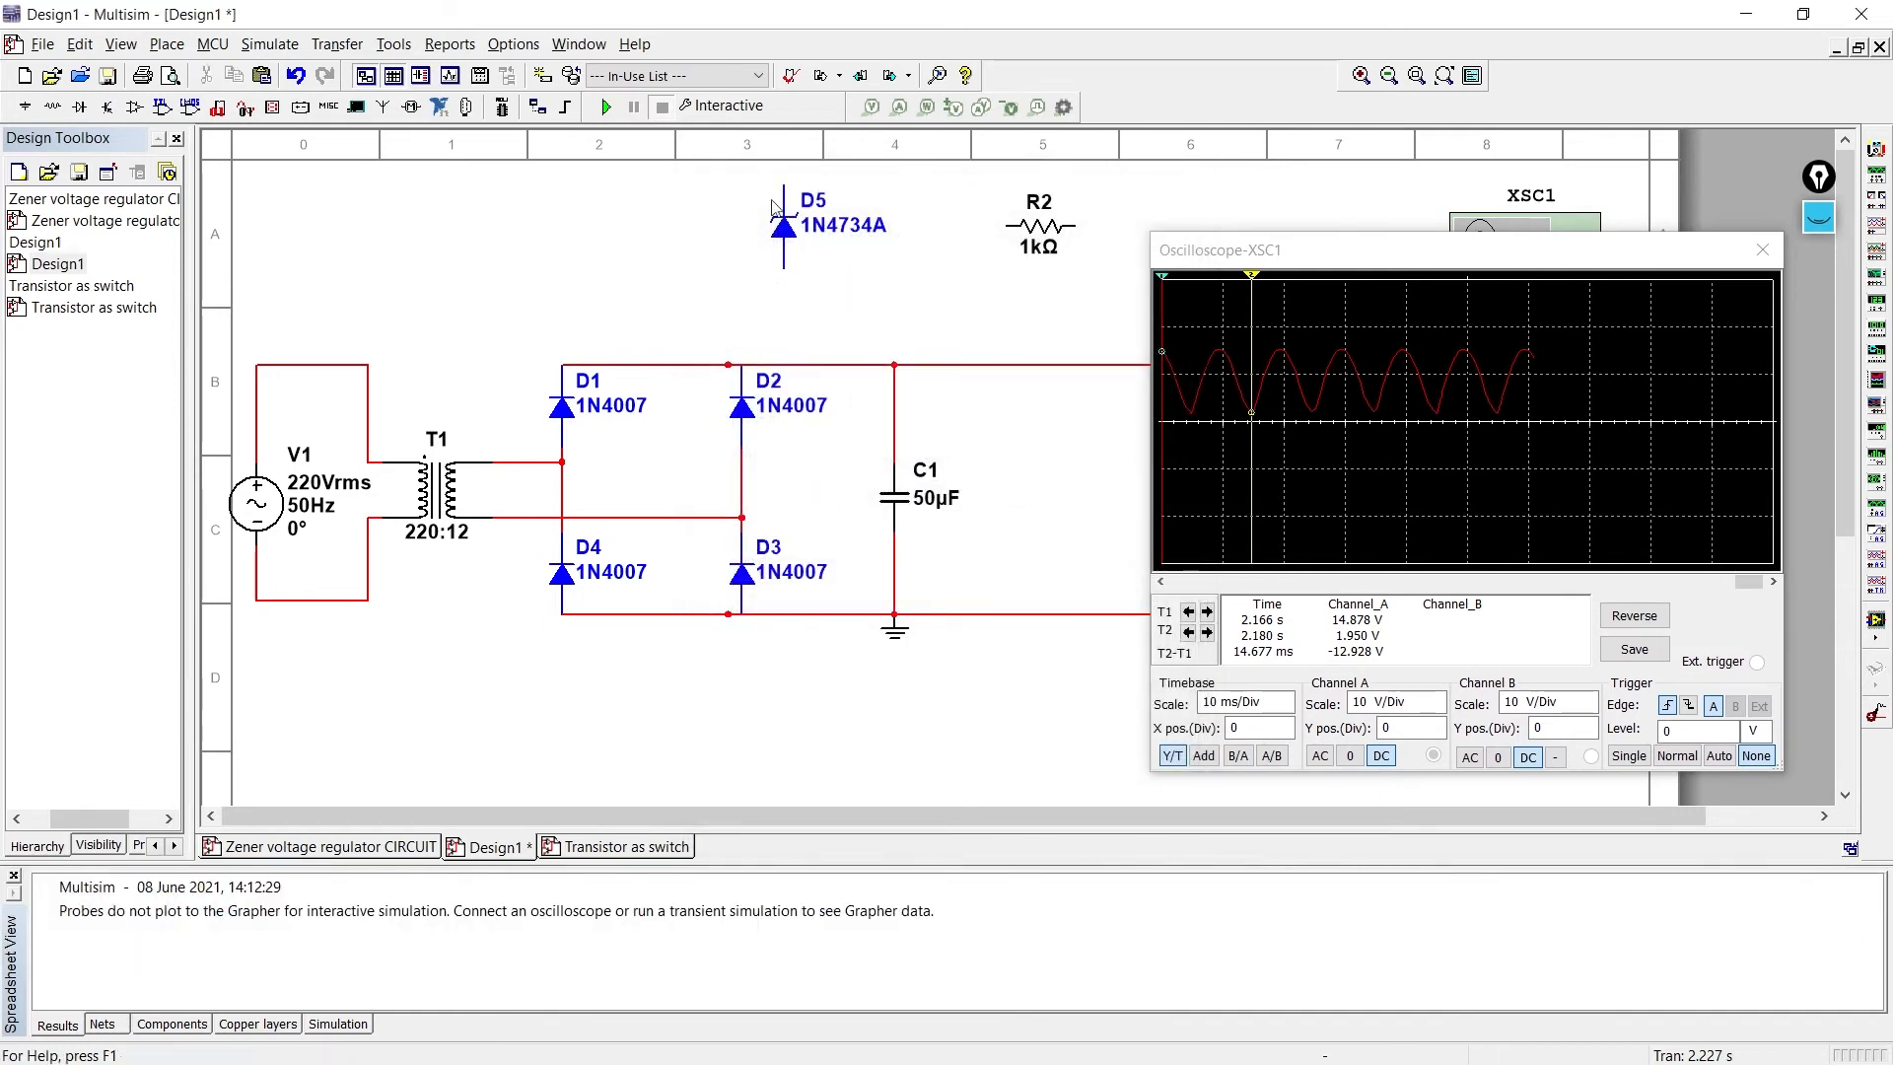
- Rerun and stop the simulation, and measure the minimum of the channel A ripple waveform with a cursor
click(606, 107)
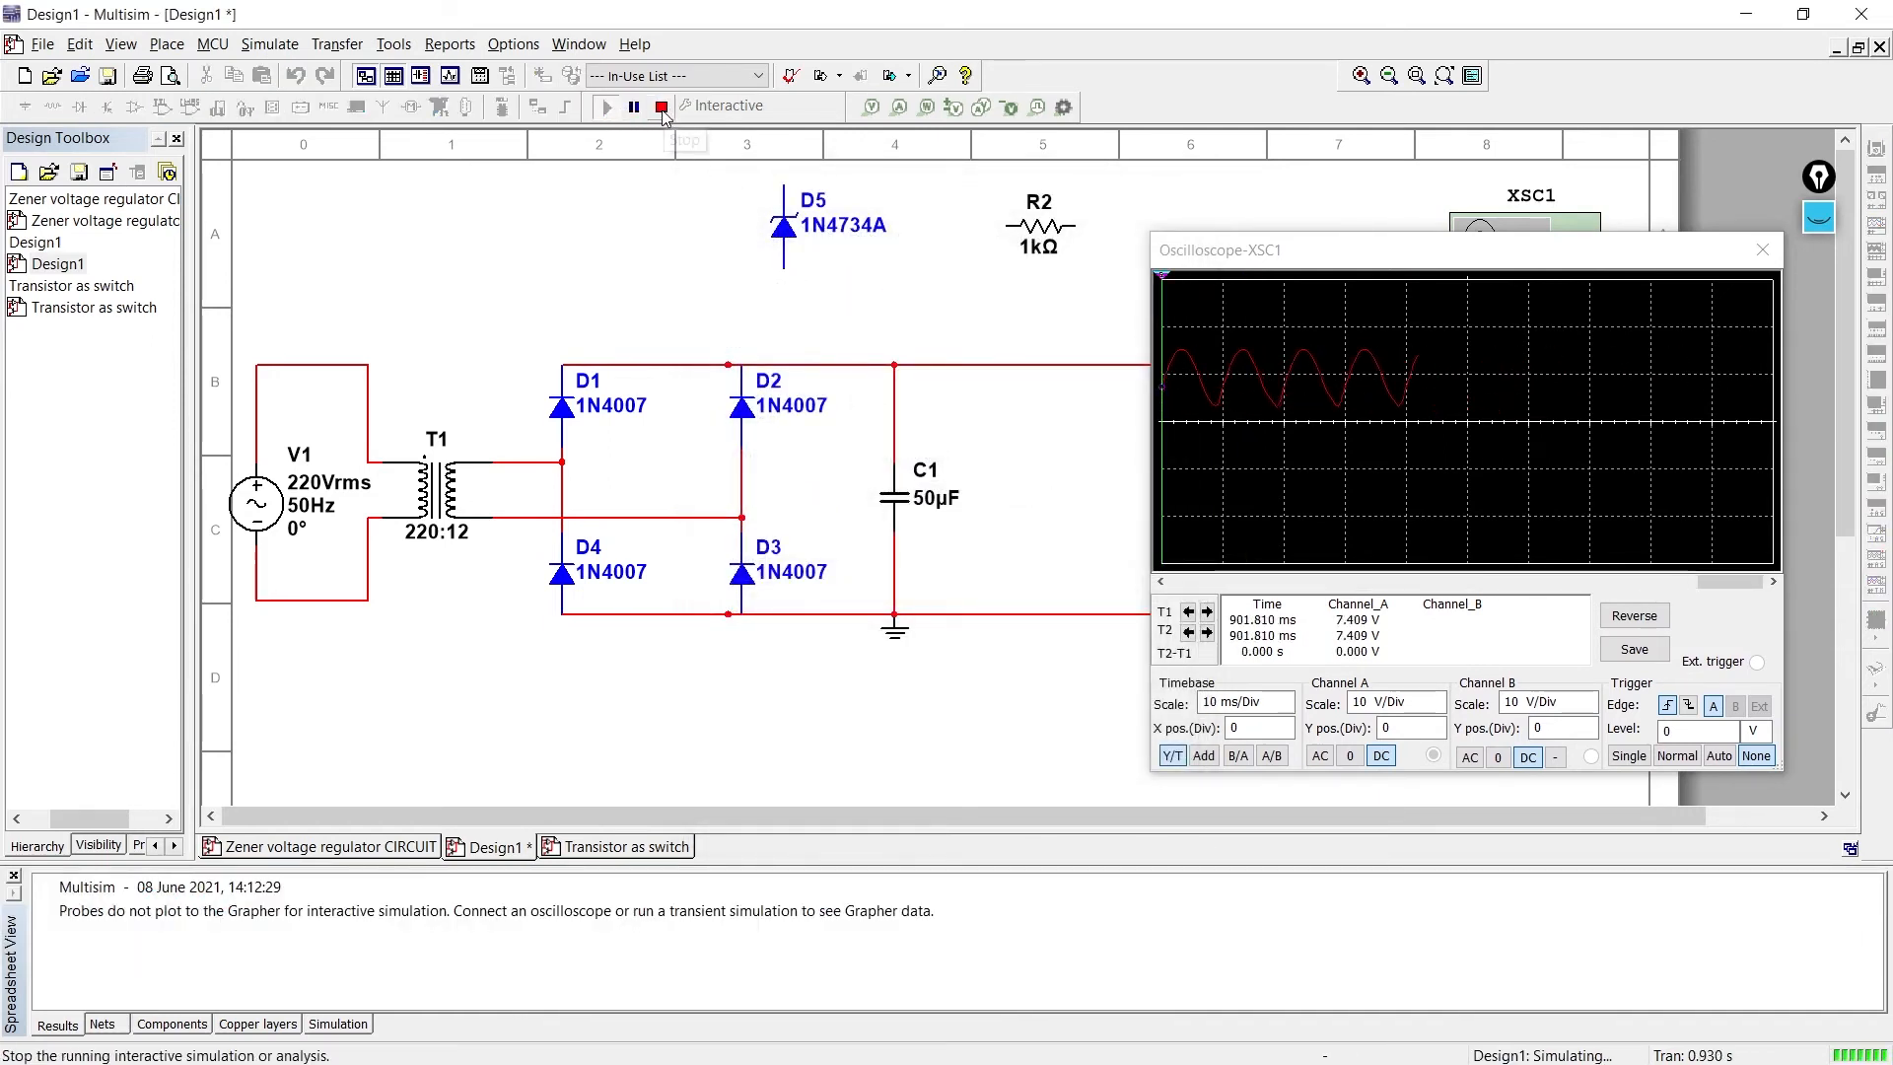
click(662, 108)
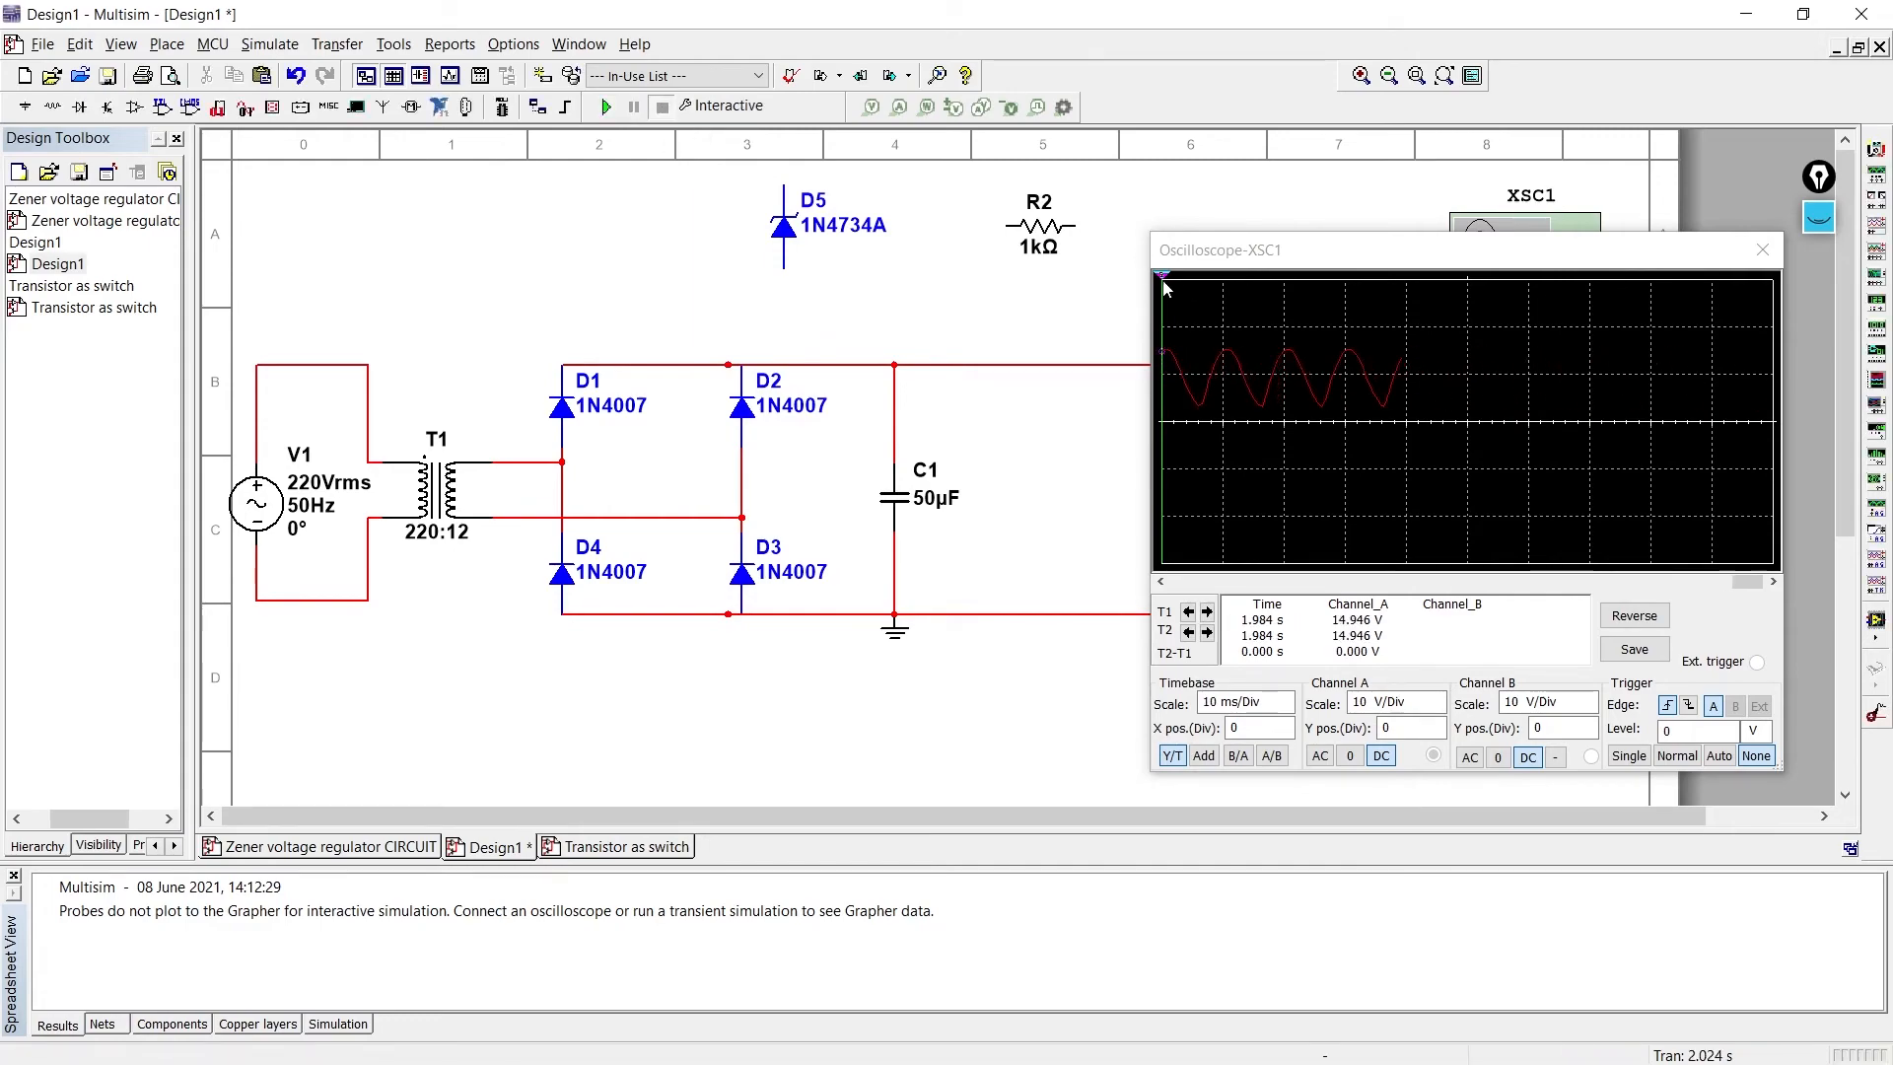
drag(1165, 288, 1199, 288)
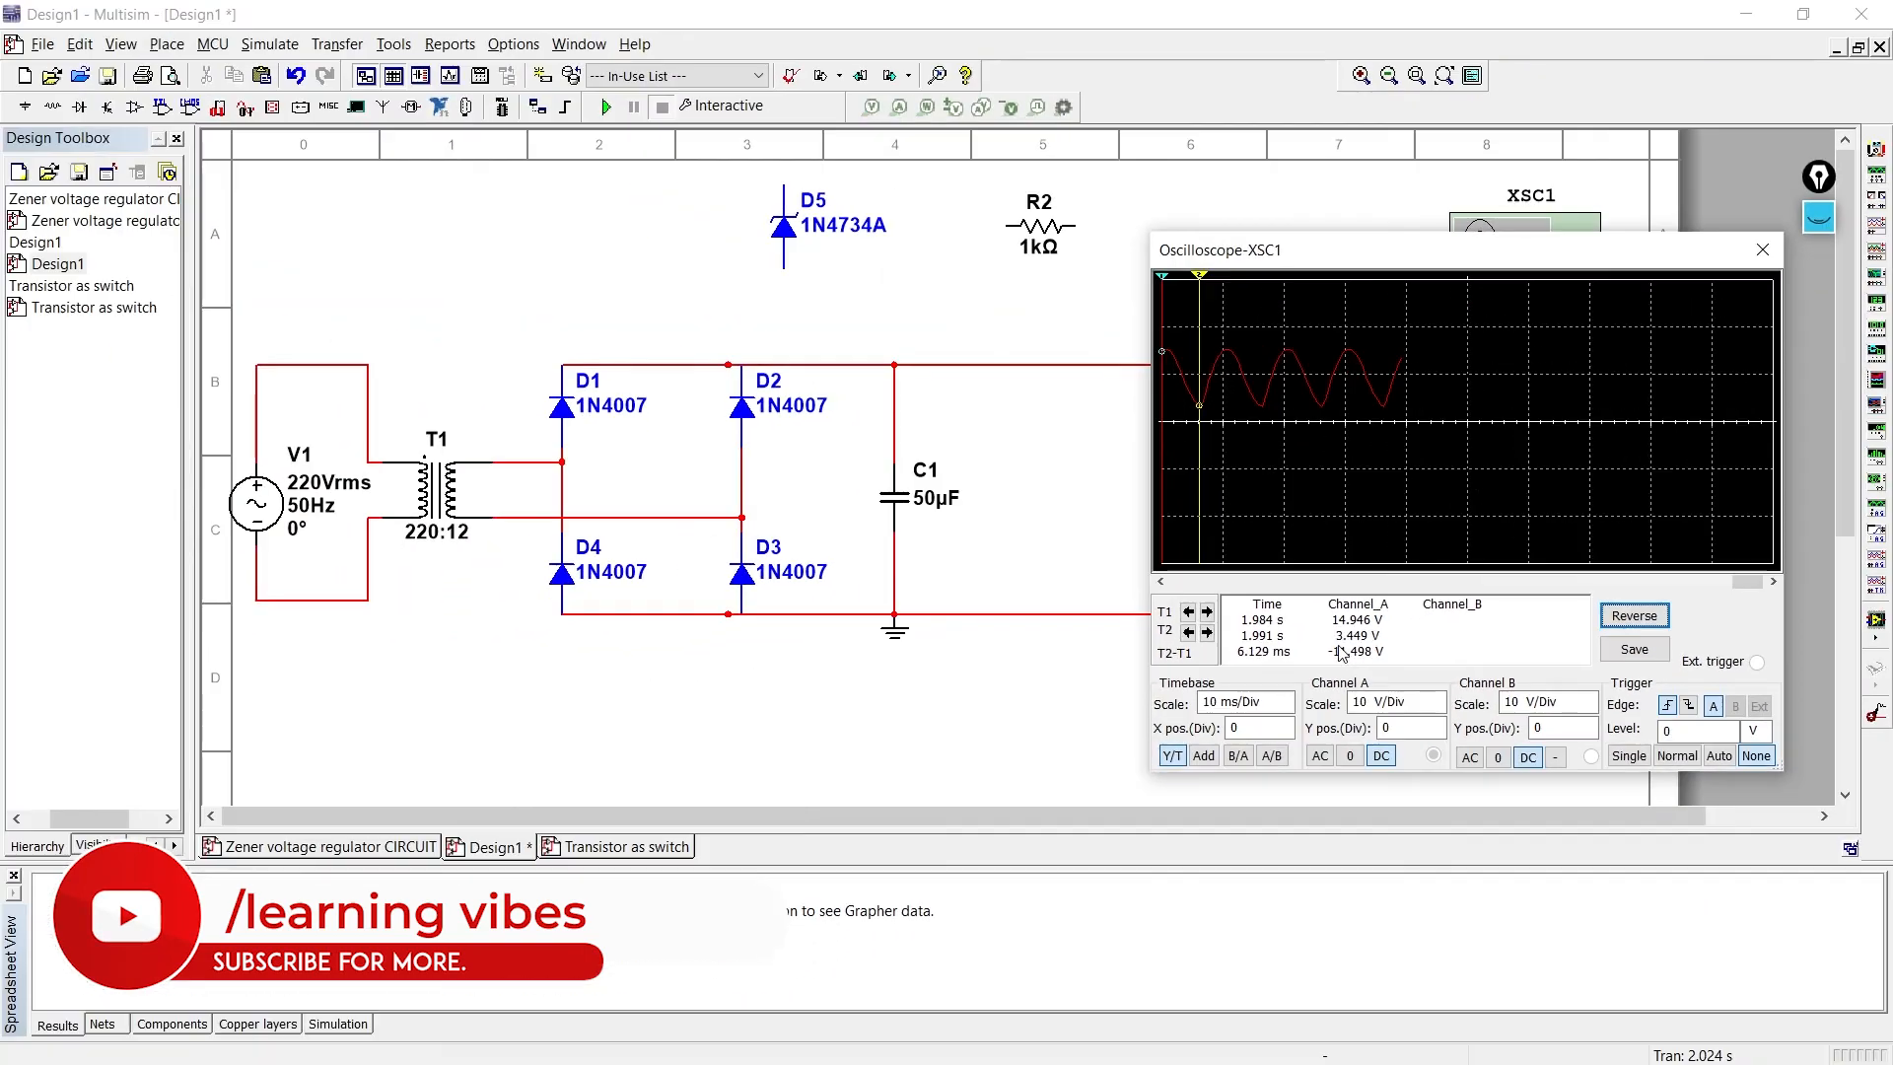
- Set the capacitance of filter capacitor C1 to 150 µF
double_click(897, 502)
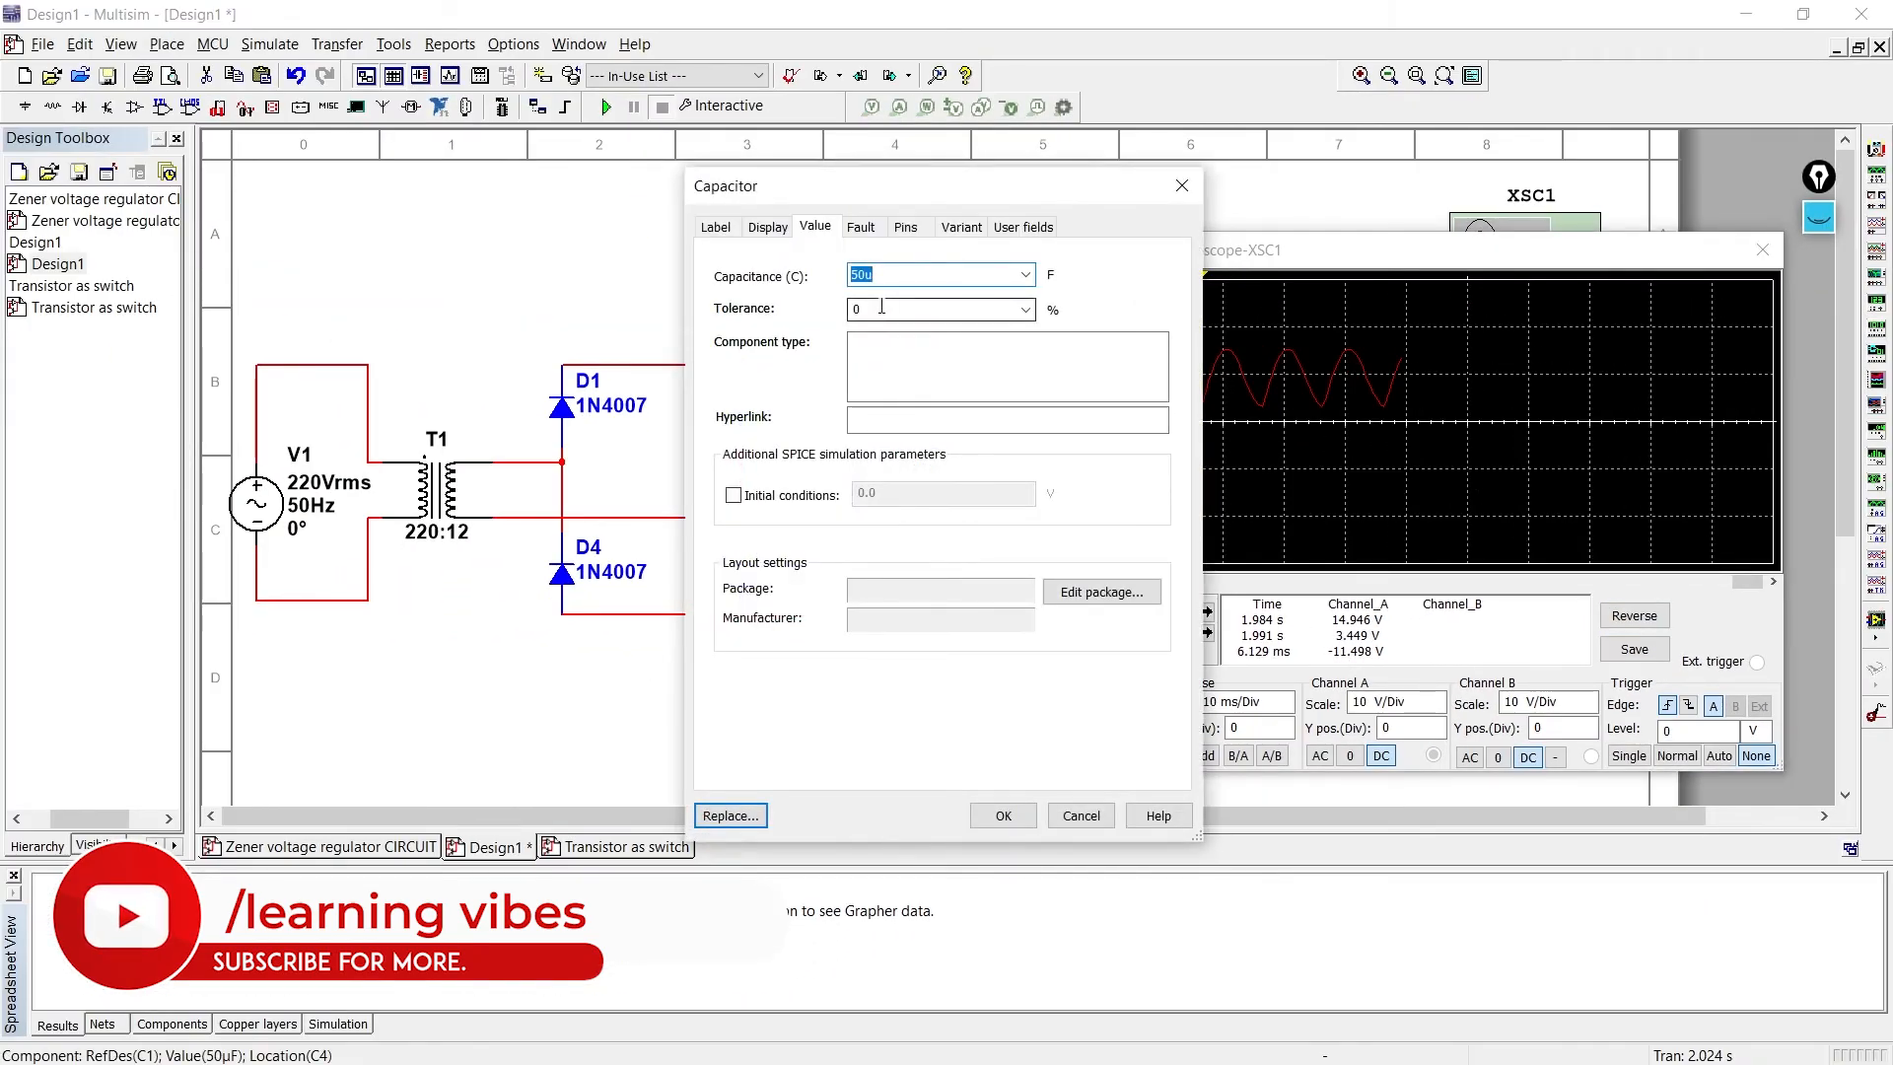
text(15)
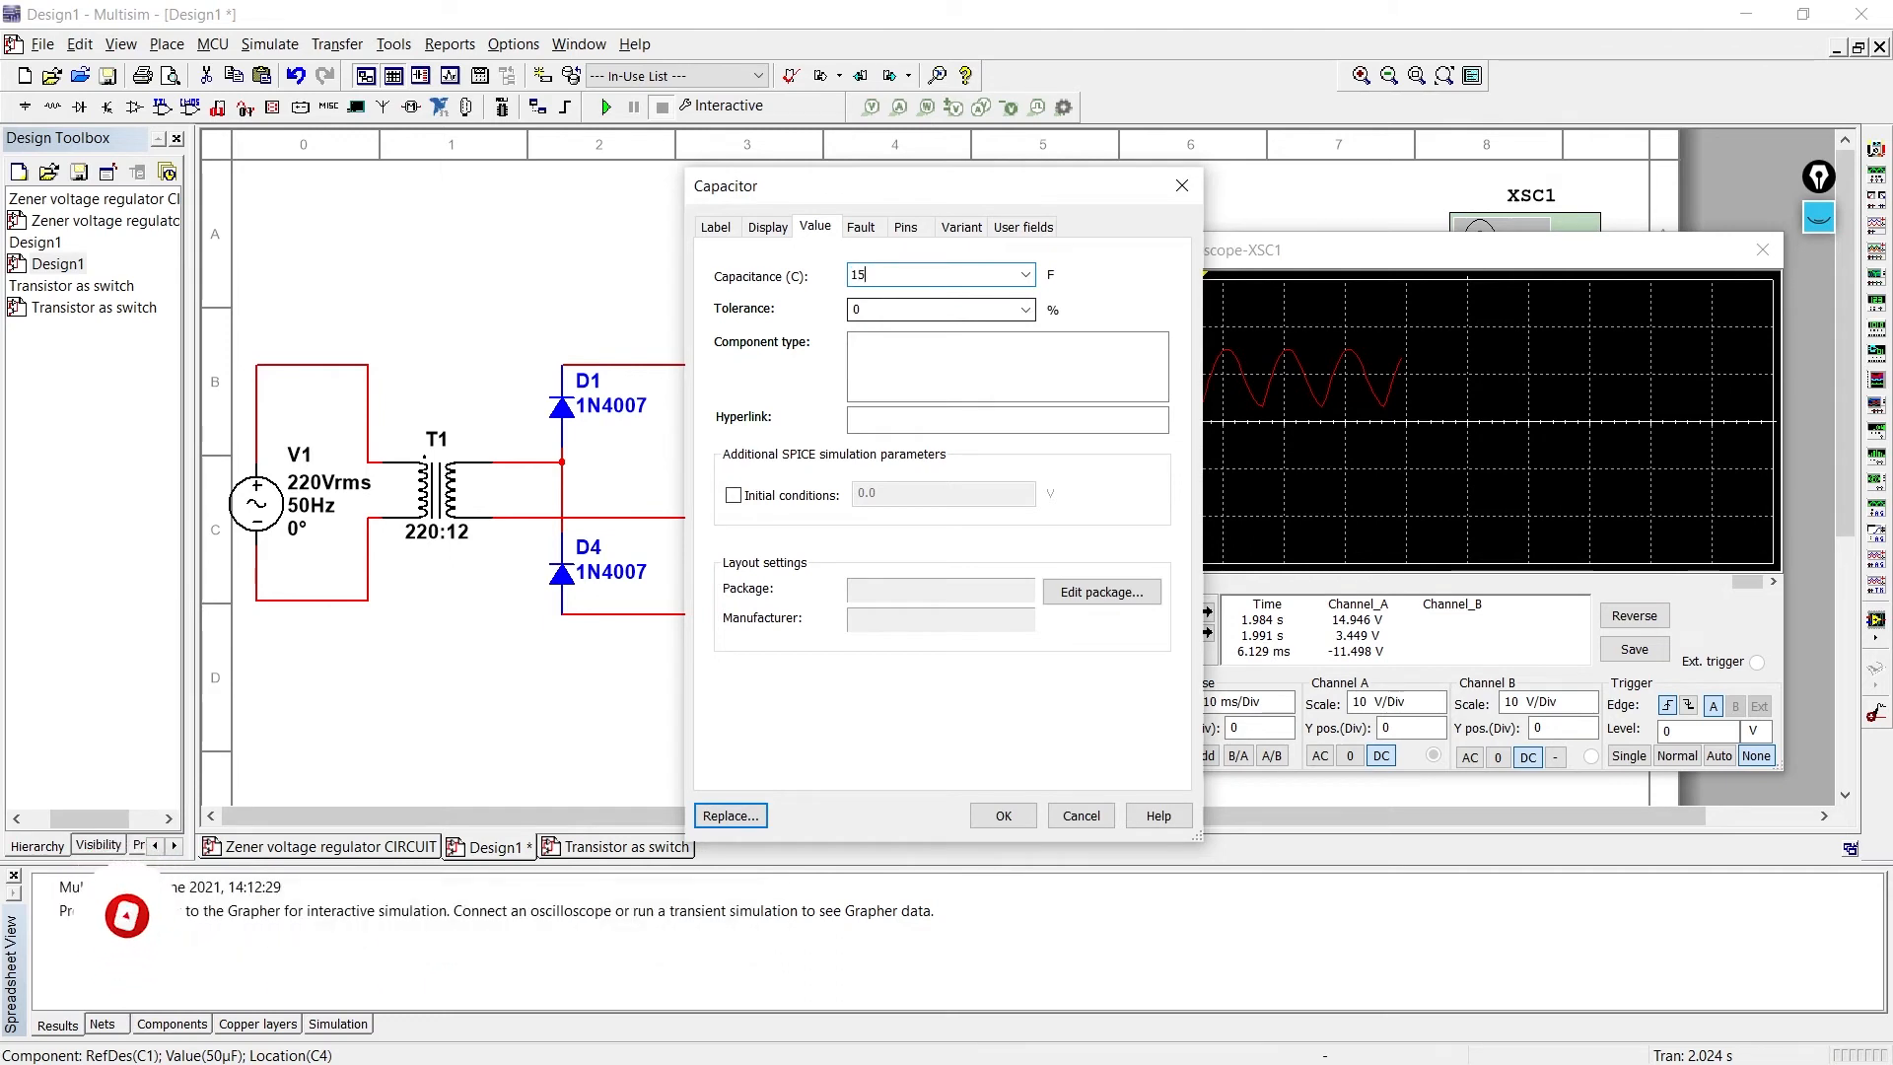
text(0u)
key(Return)
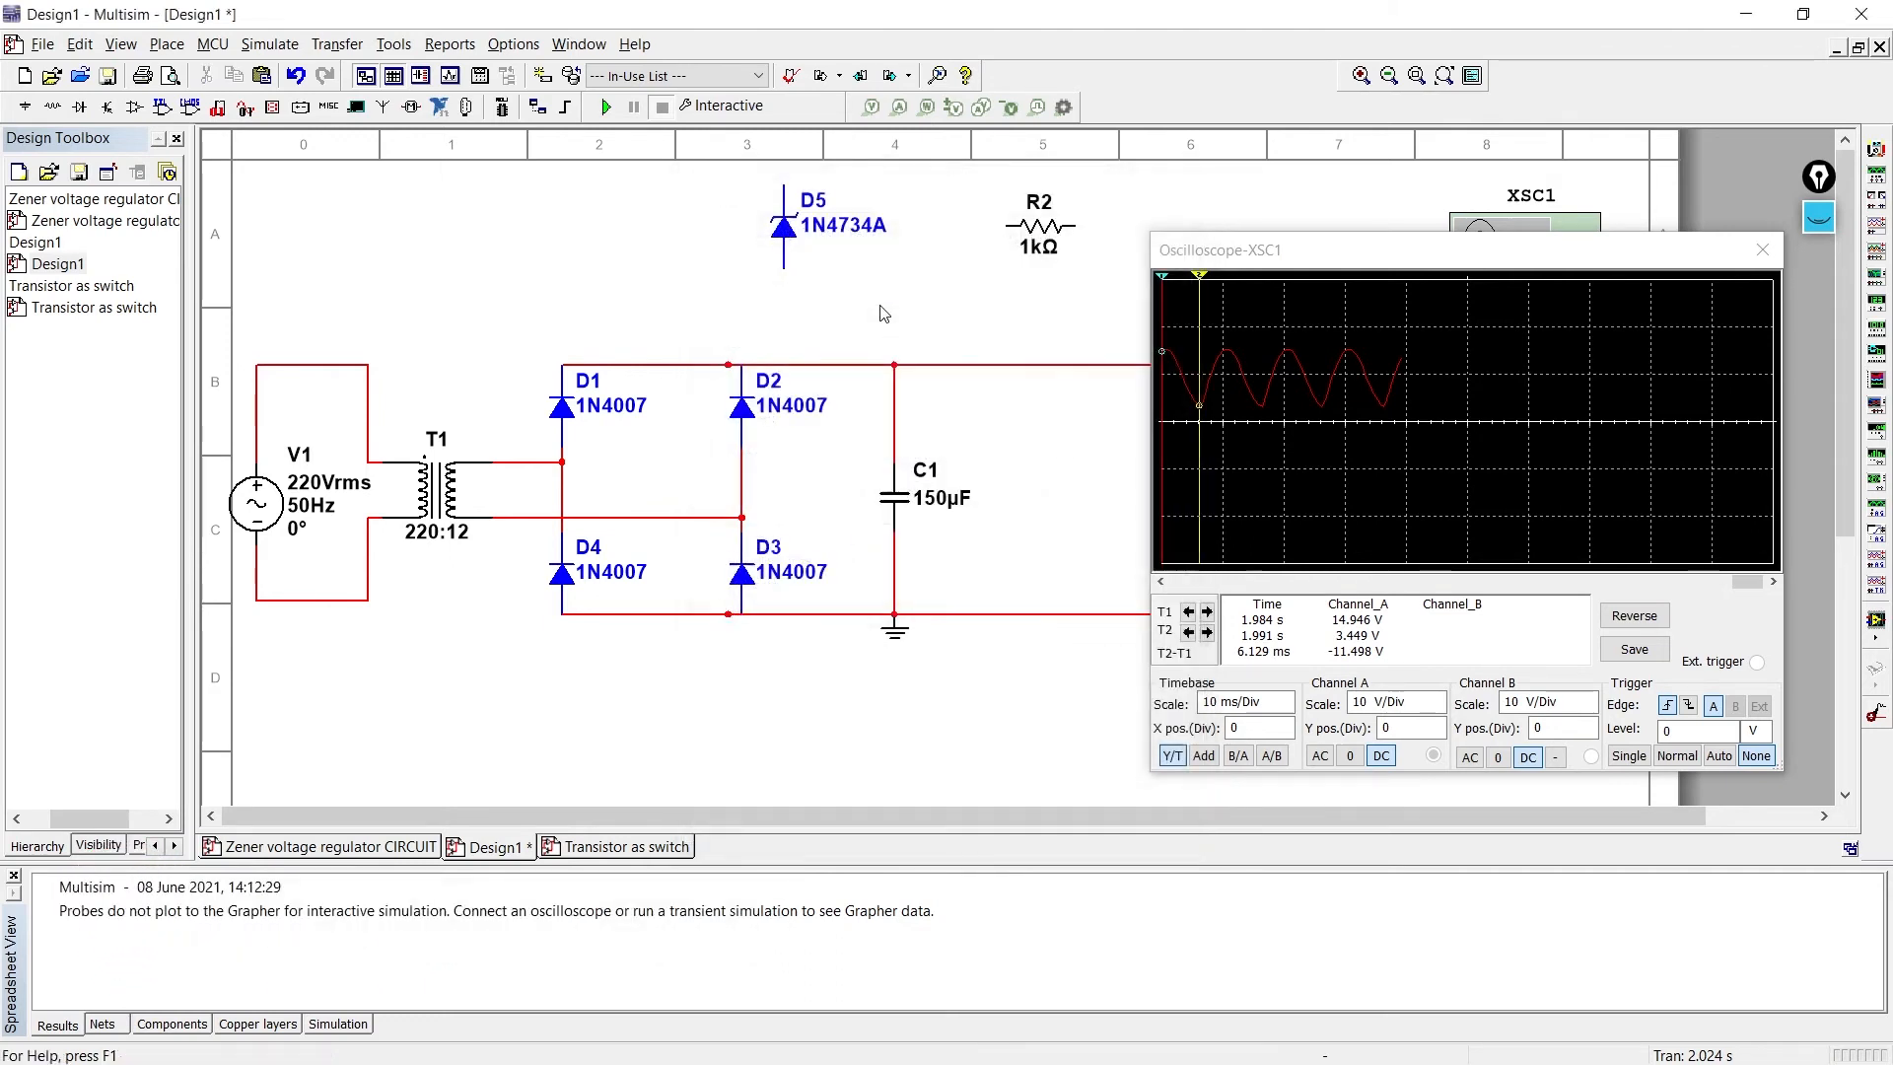
- Rerun the simulation and measure the minimum and peak voltages of the channel A ripple with an oscilloscope cursor
click(601, 109)
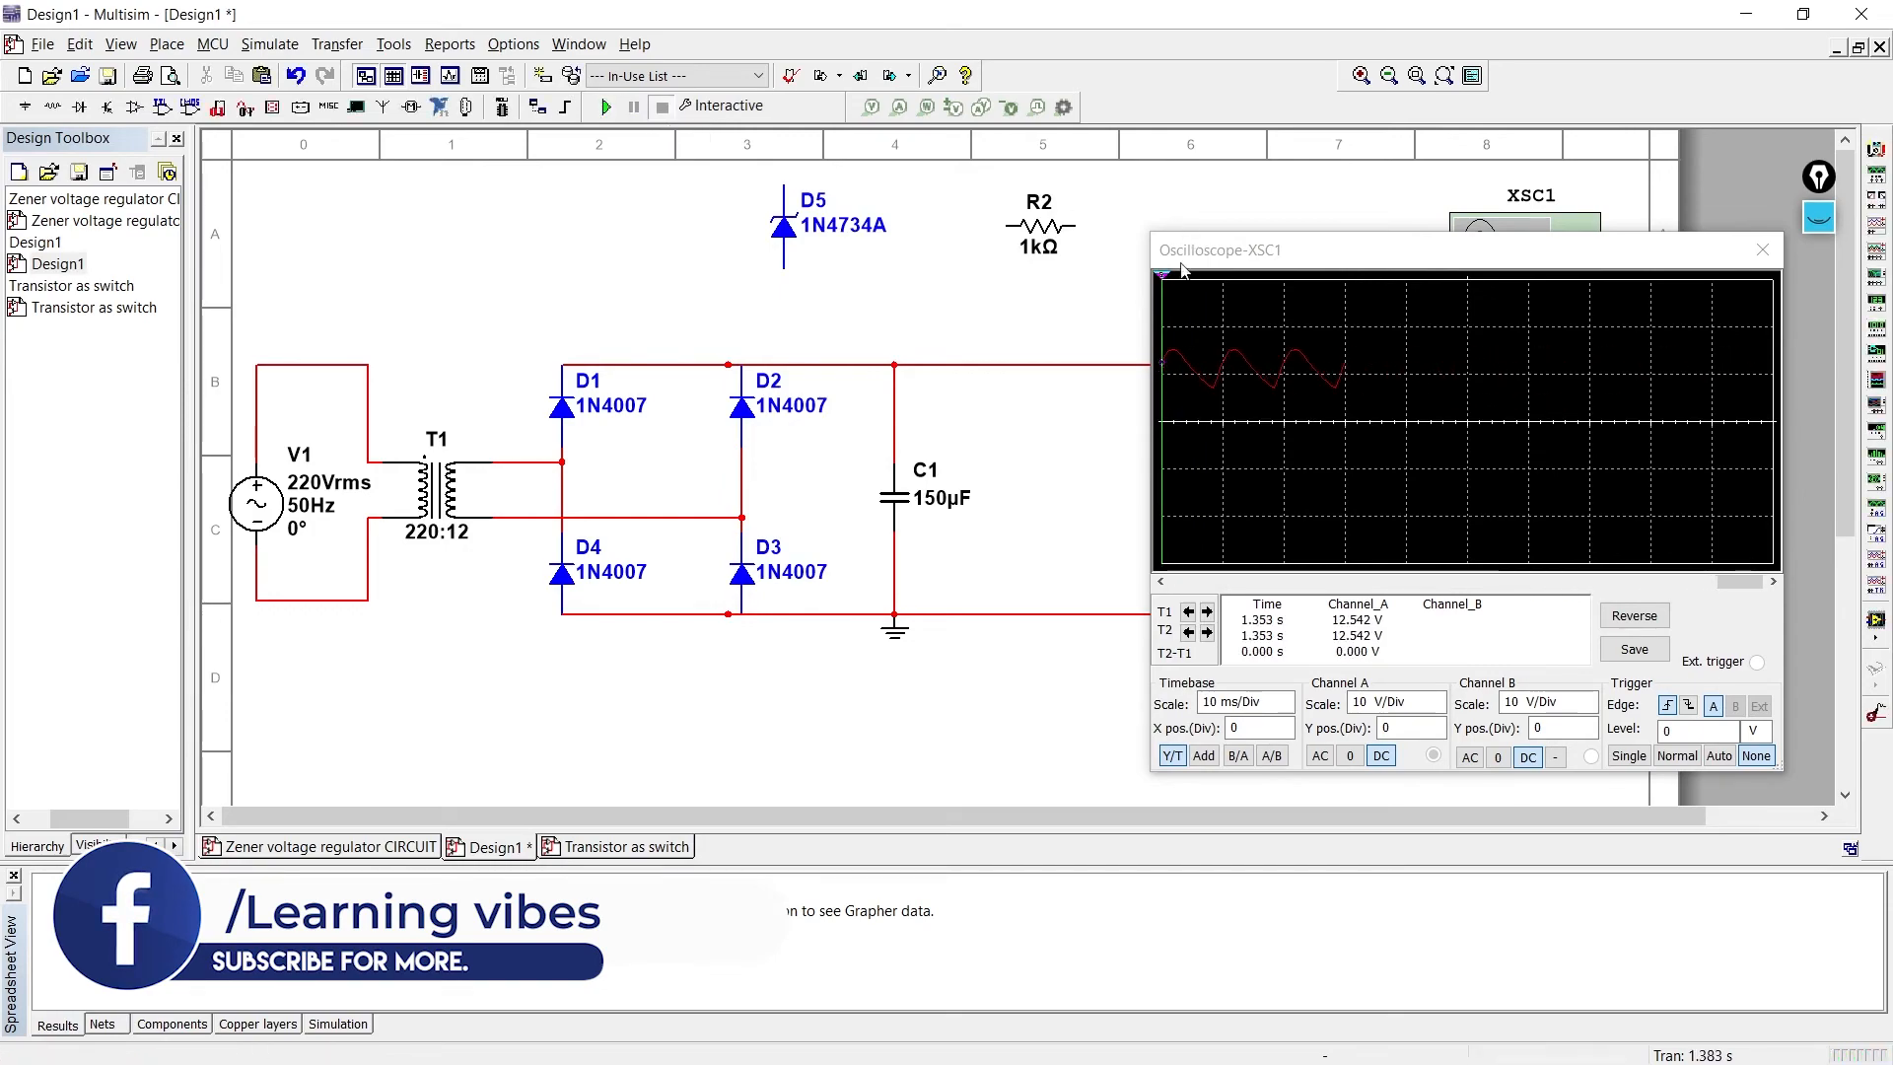
drag(1162, 276, 1212, 306)
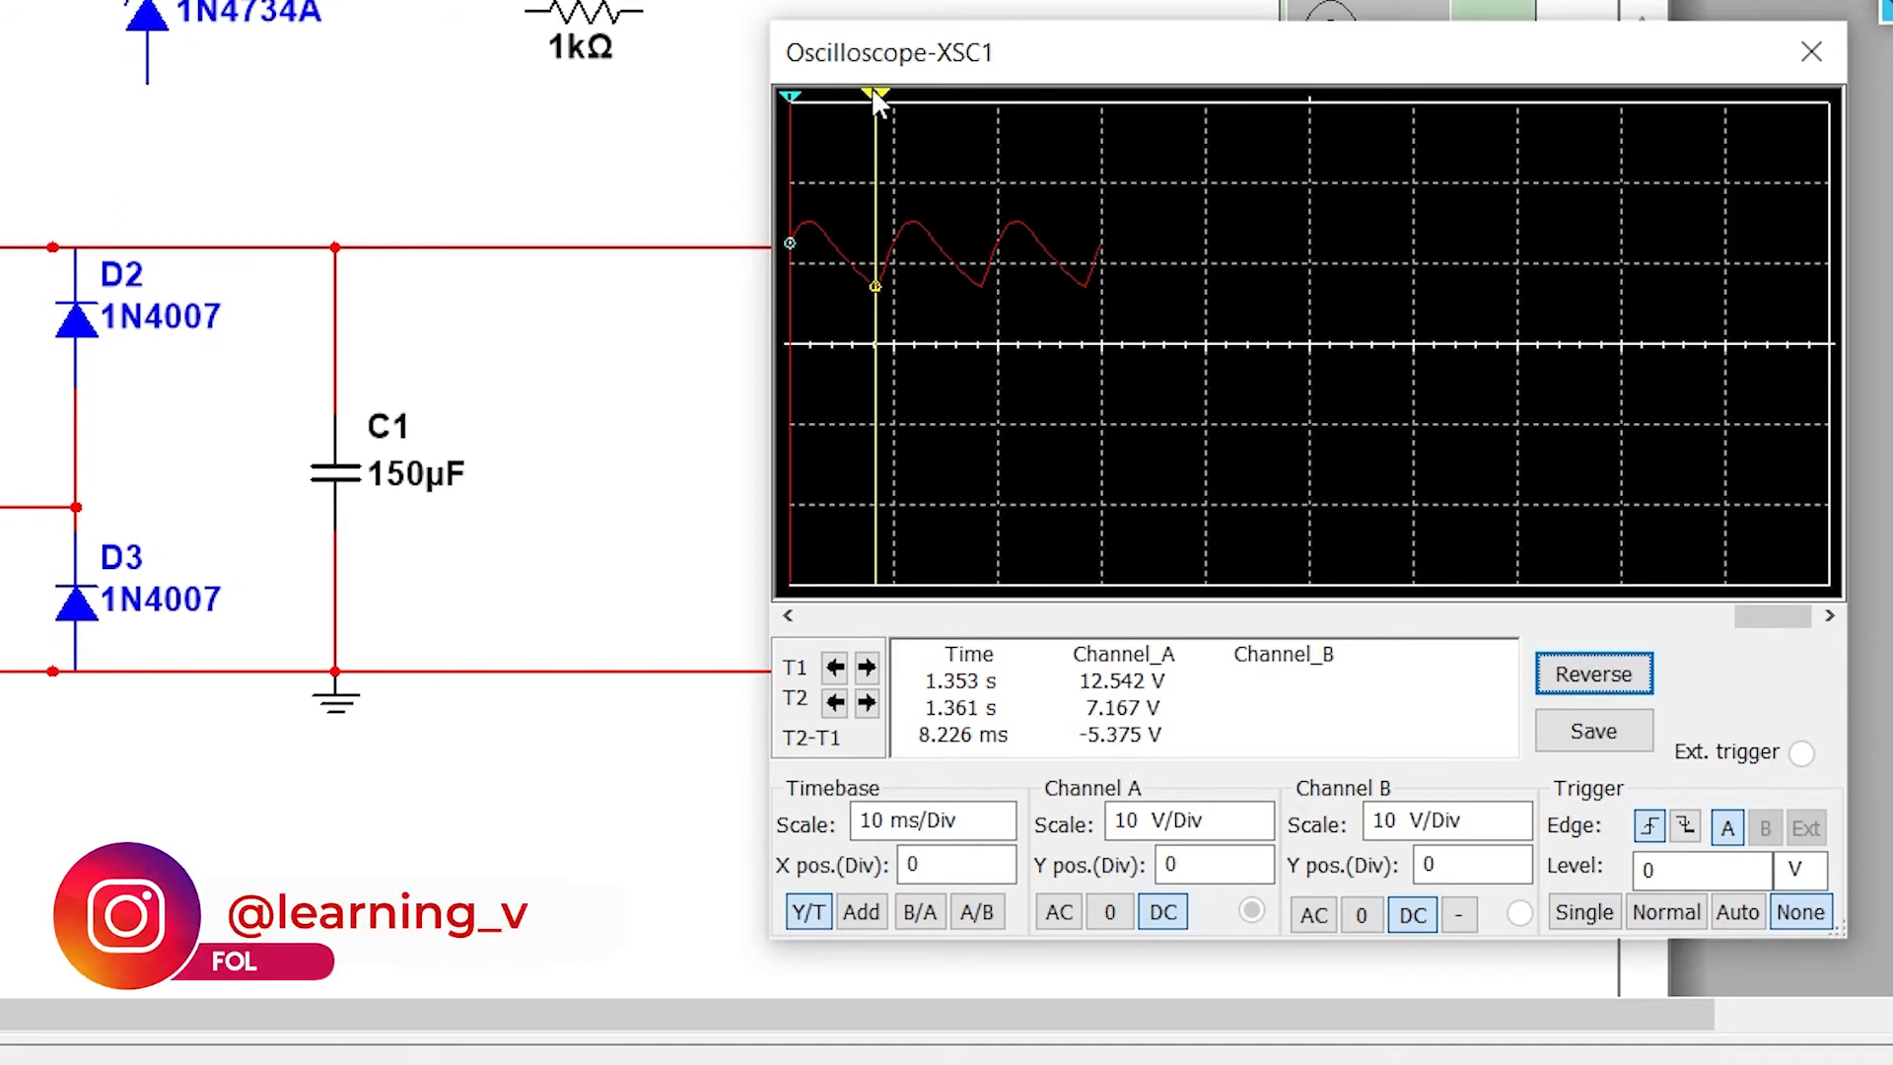
drag(880, 99, 909, 100)
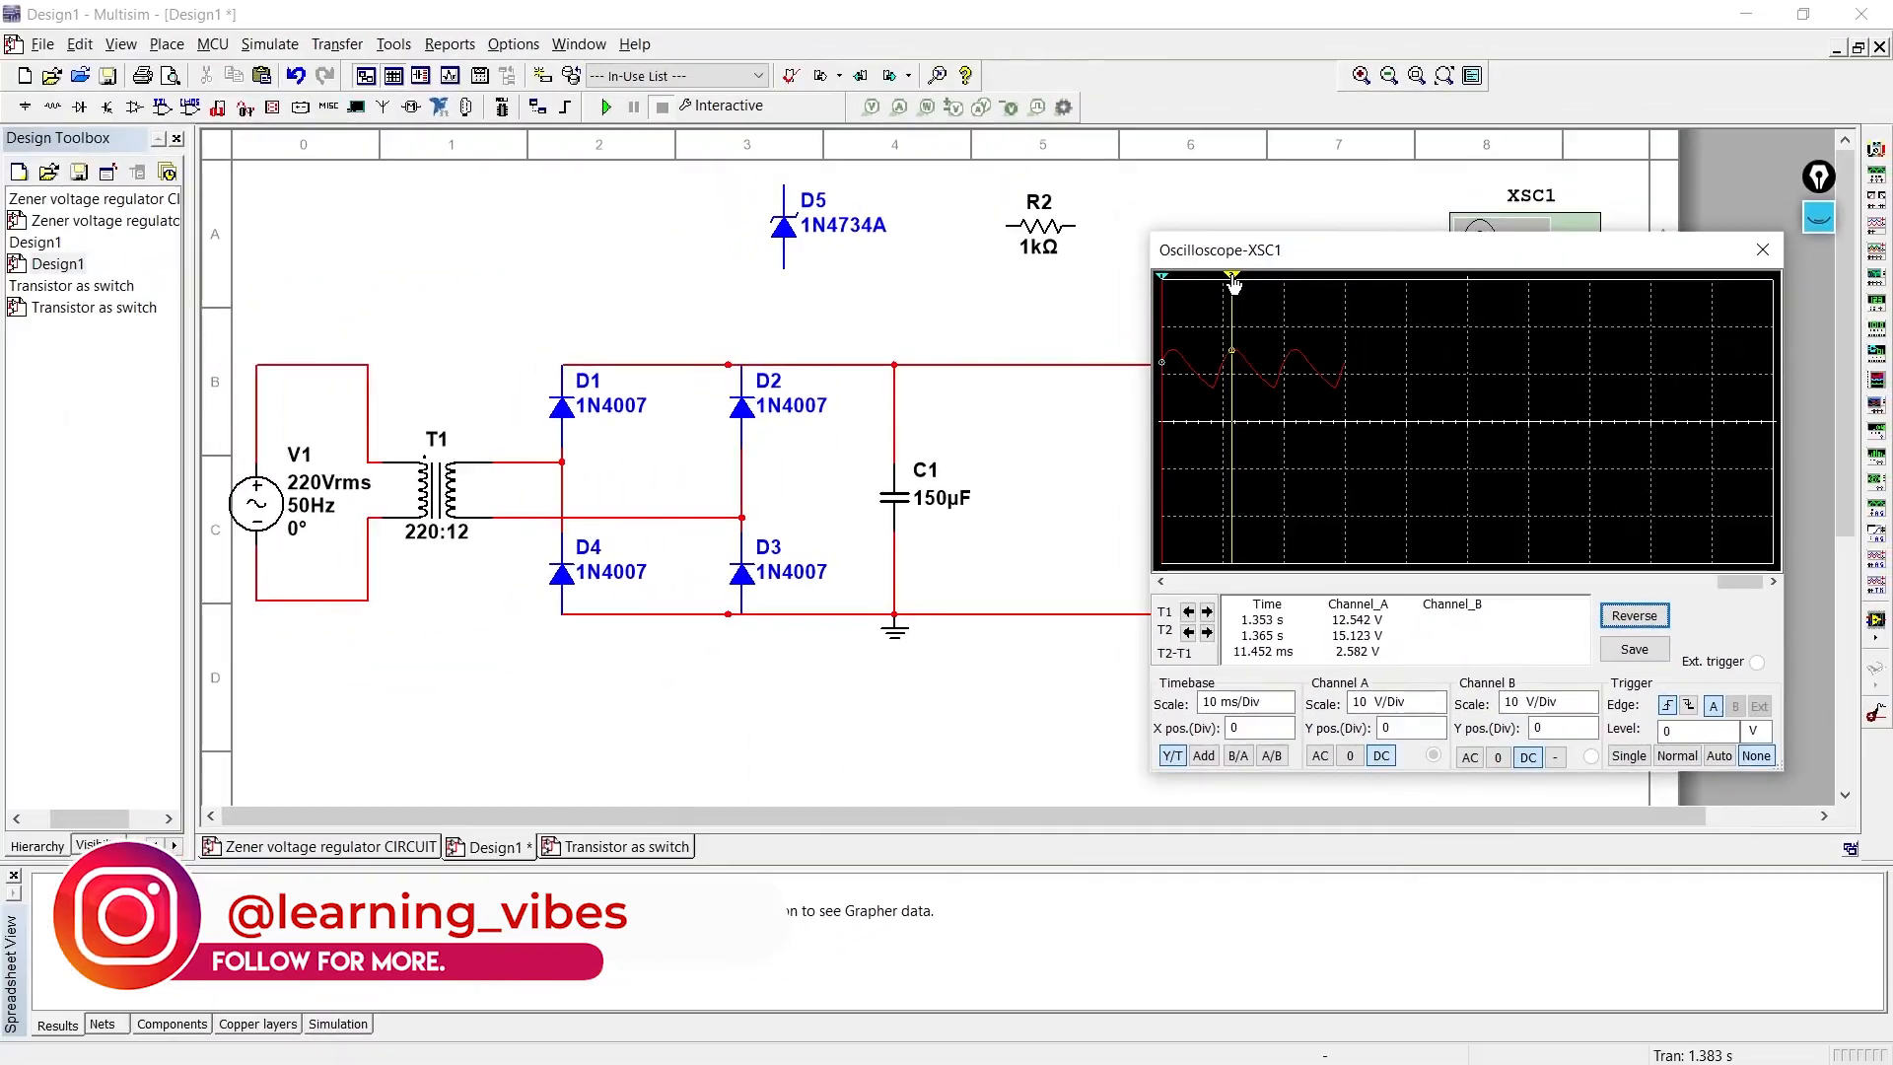
drag(1132, 228, 1106, 230)
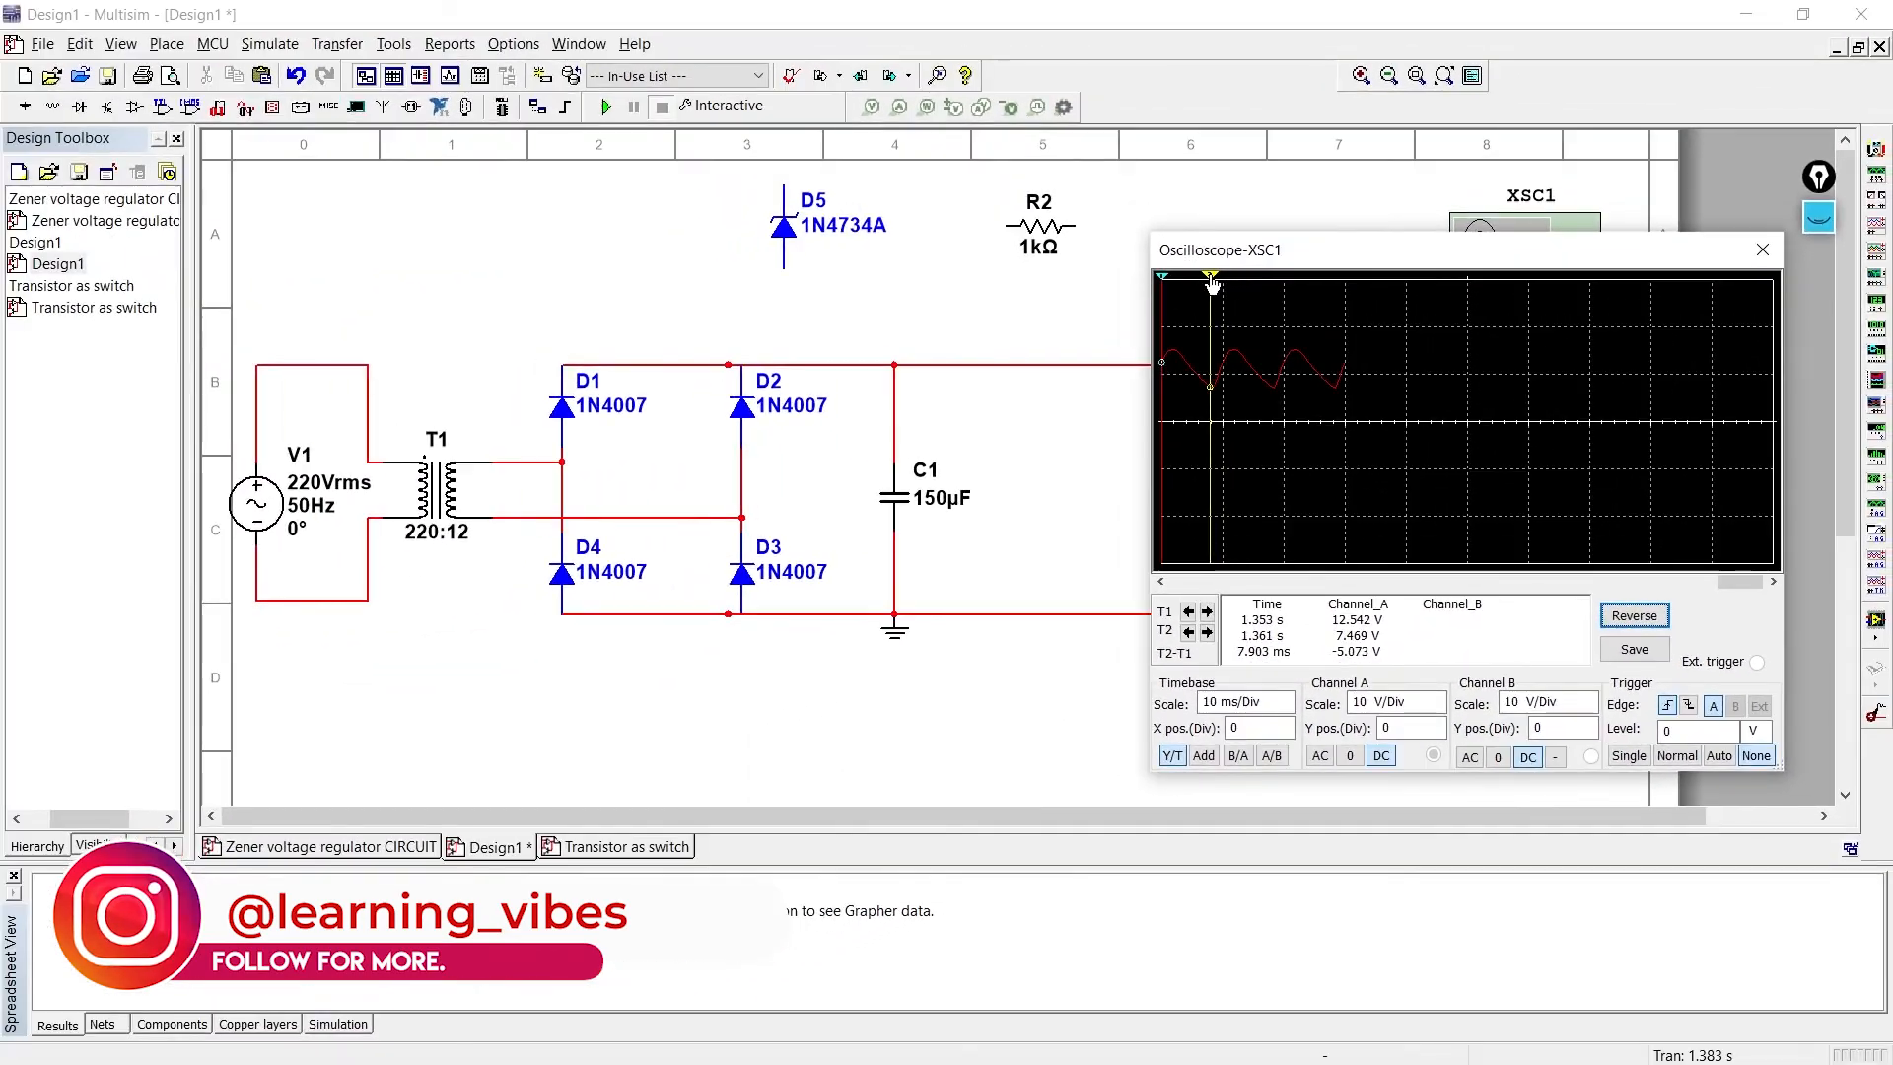
drag(1211, 284, 1214, 285)
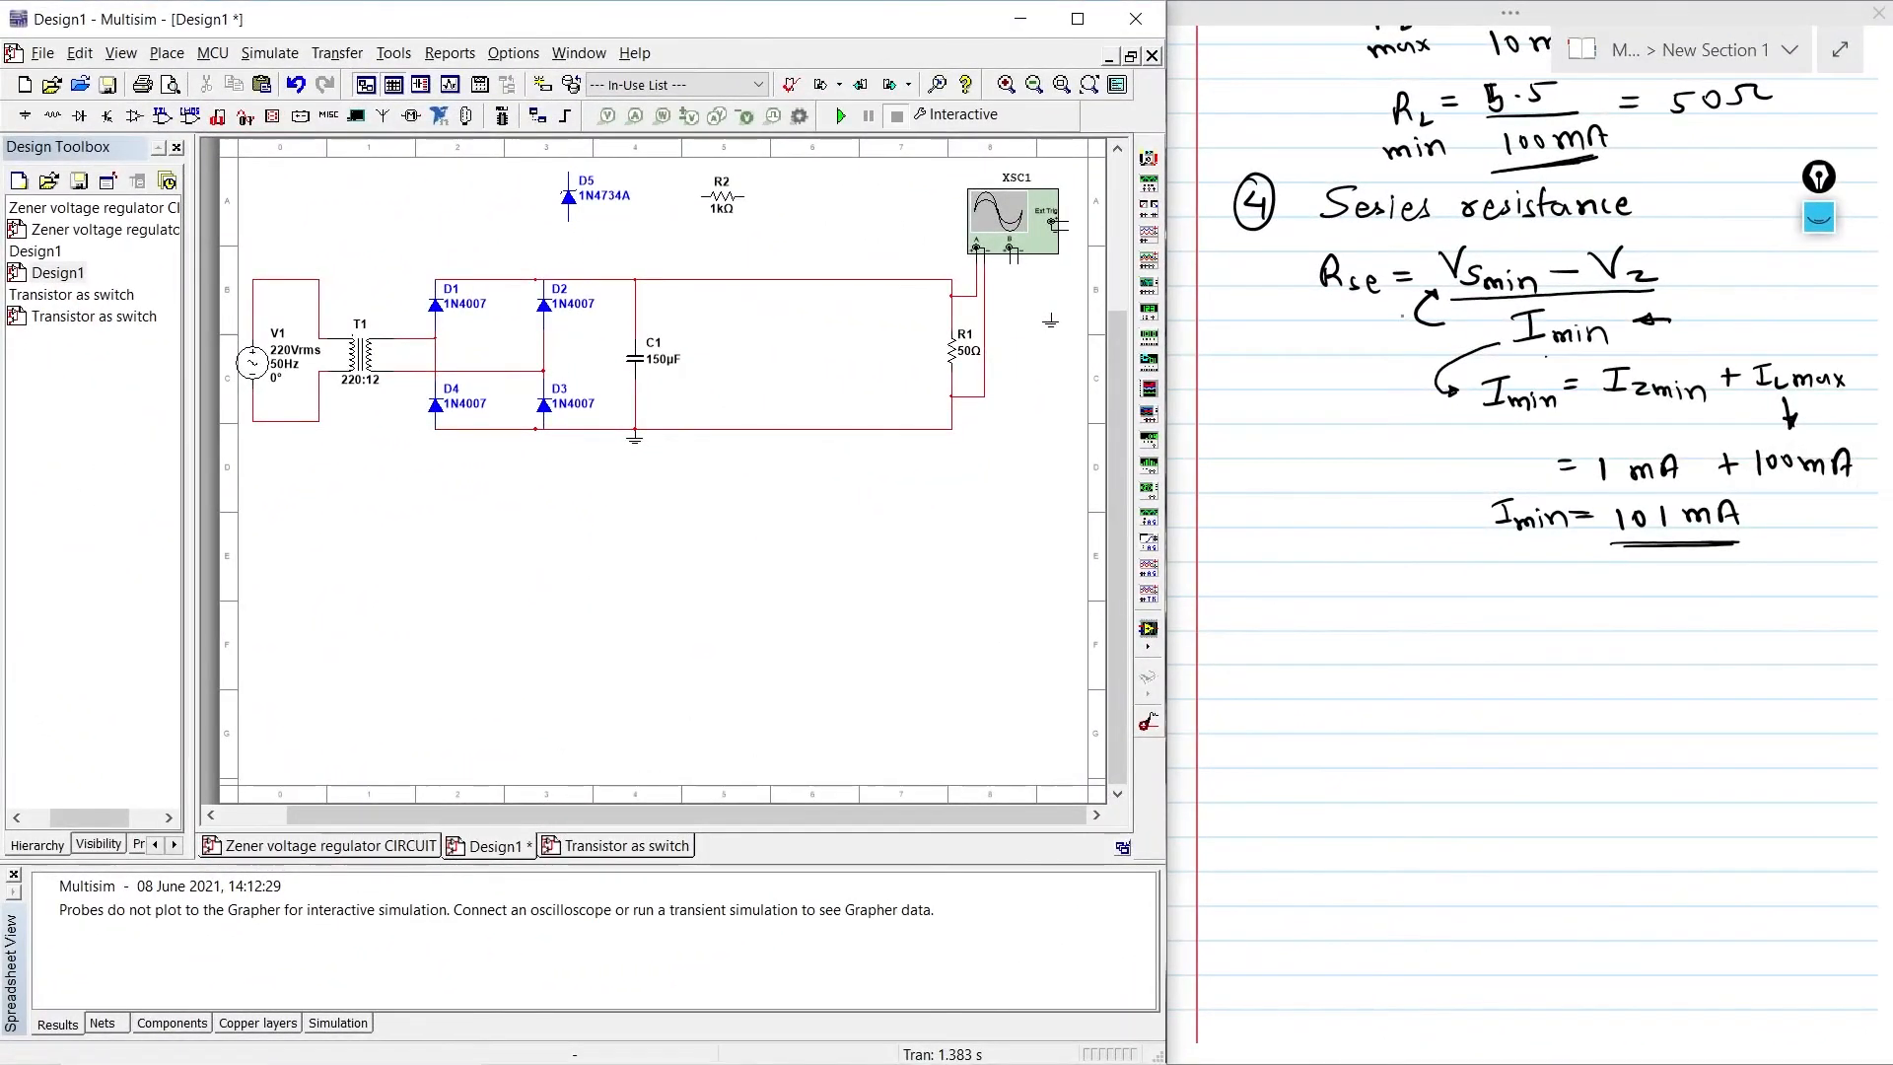
- Note the supply range 7 V–15 V beside the series resistance formula with an arrow from VSmin, and circle the 7 V
drag(1410, 321, 1360, 363)
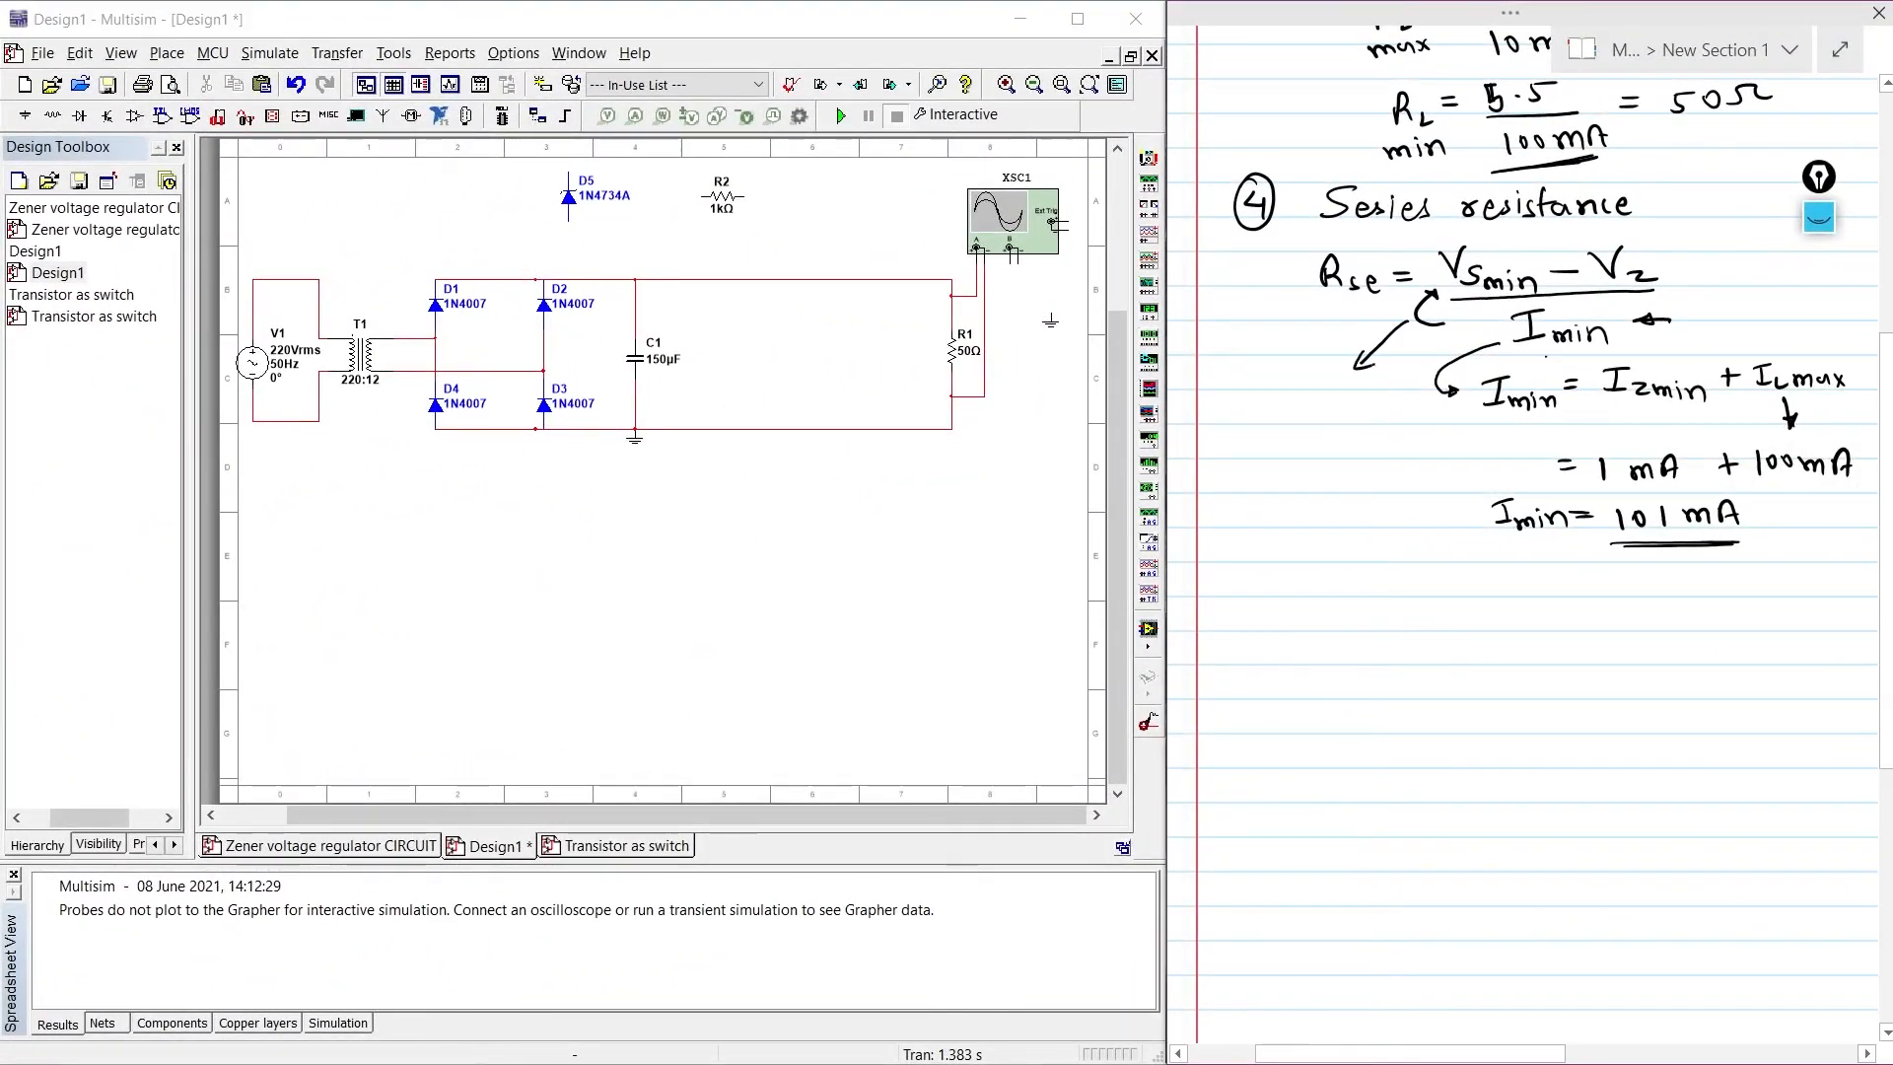
mouse_move(1249, 393)
mouse_down()
mouse_move(1256, 412)
mouse_move(1312, 399)
mouse_up()
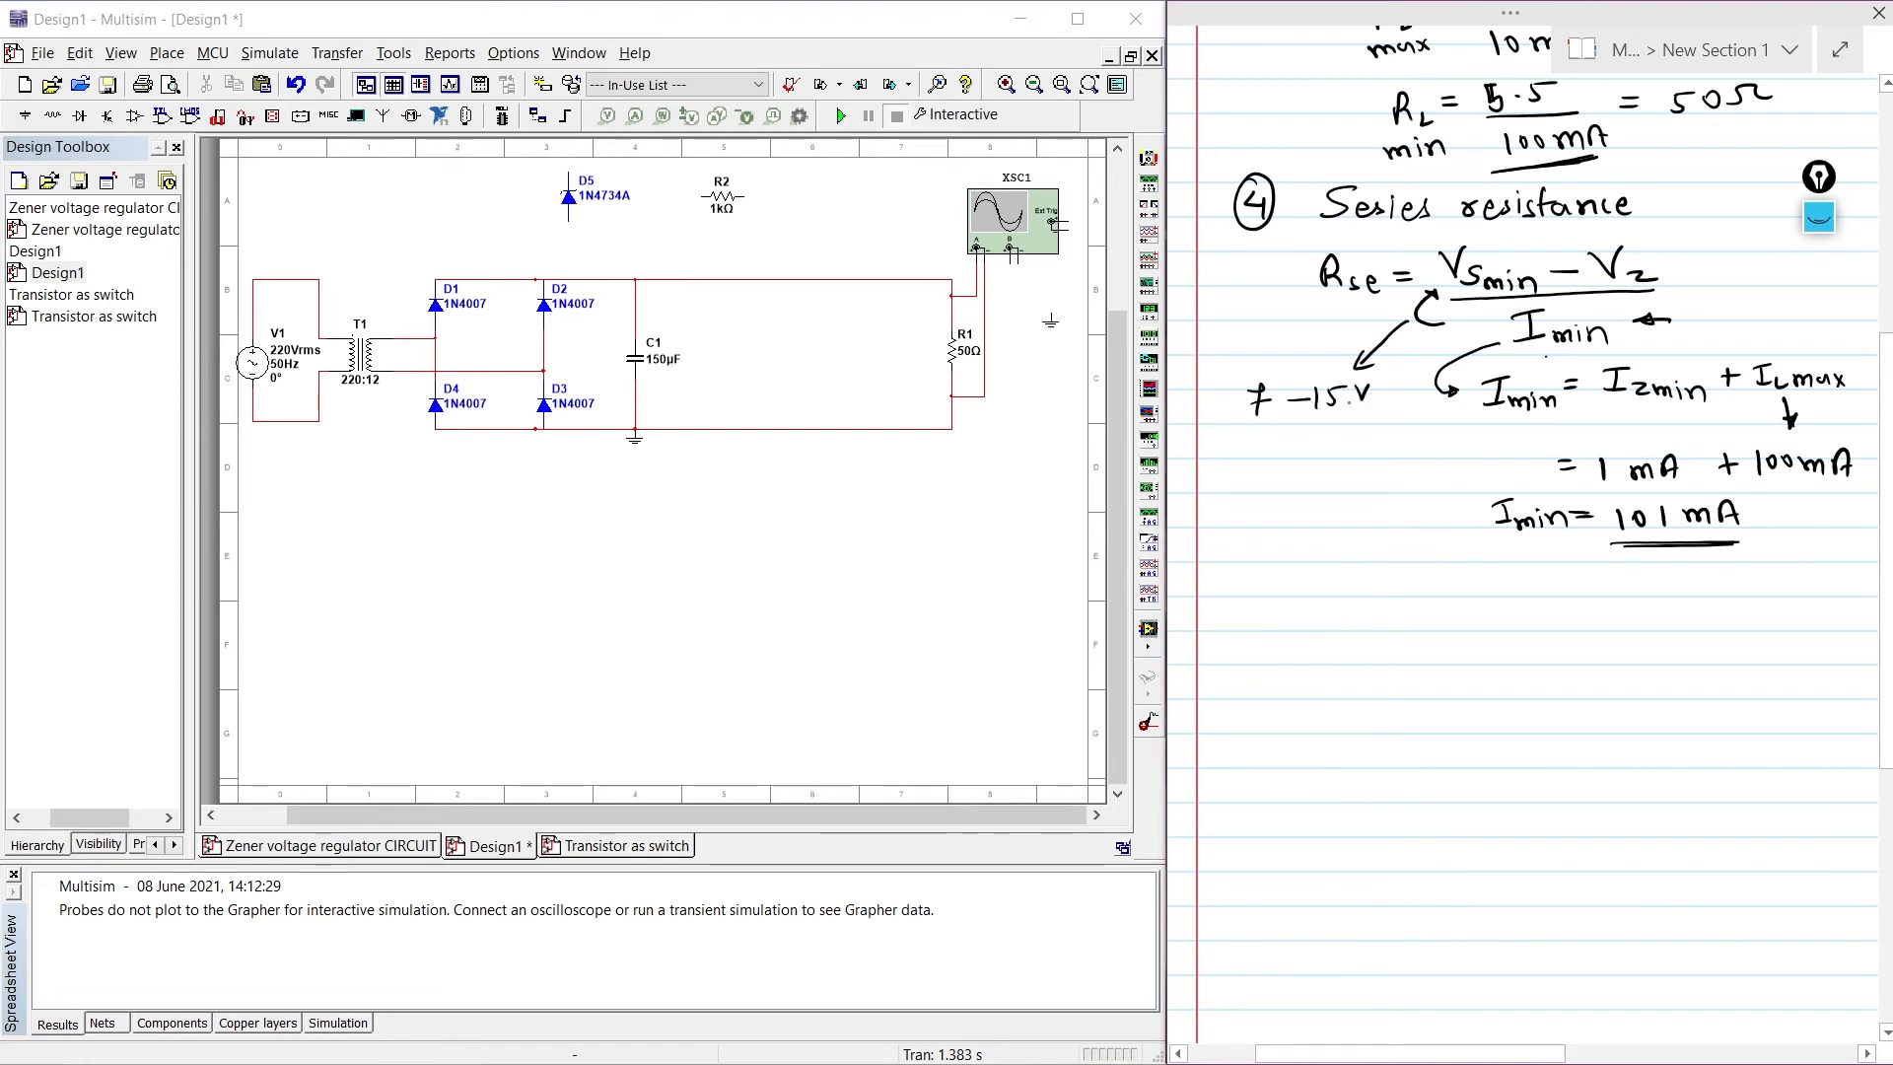
mouse_move(1254, 421)
mouse_down()
mouse_move(1346, 416)
mouse_move(1280, 367)
mouse_up()
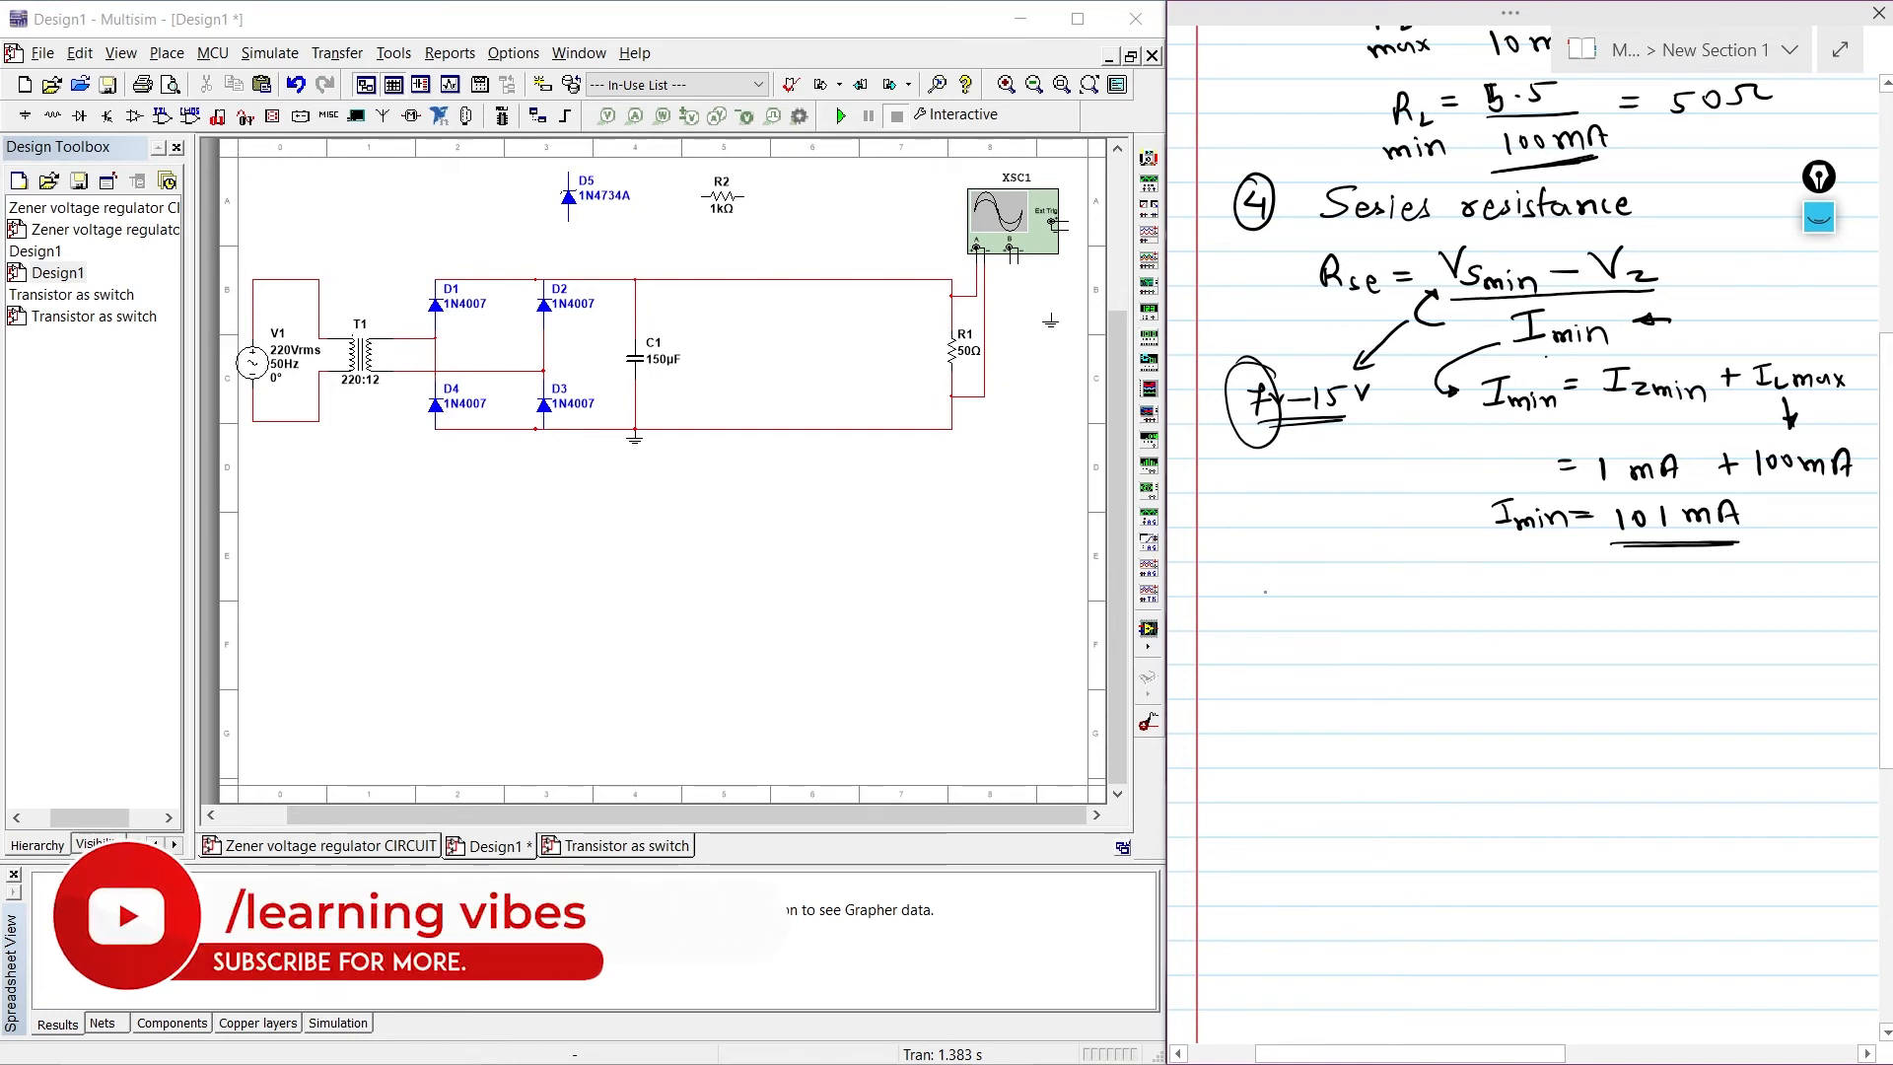
- Handwrite the series resistance equation Rse = (7 − 5.5) / 101 mA below the Imin calculation in the notes
mouse_move(1231, 606)
mouse_down()
mouse_move(1246, 631)
mouse_move(1352, 622)
mouse_up()
drag(1375, 608, 1398, 607)
mouse_move(1424, 603)
mouse_down()
mouse_move(1420, 620)
mouse_move(1457, 617)
mouse_up()
drag(1341, 634, 1474, 633)
mouse_move(1385, 652)
mouse_down()
mouse_move(1386, 669)
mouse_move(1407, 655)
mouse_up()
drag(1423, 650, 1422, 669)
drag(1437, 658, 1461, 668)
drag(1464, 671, 1526, 620)
drag(1508, 631, 1526, 631)
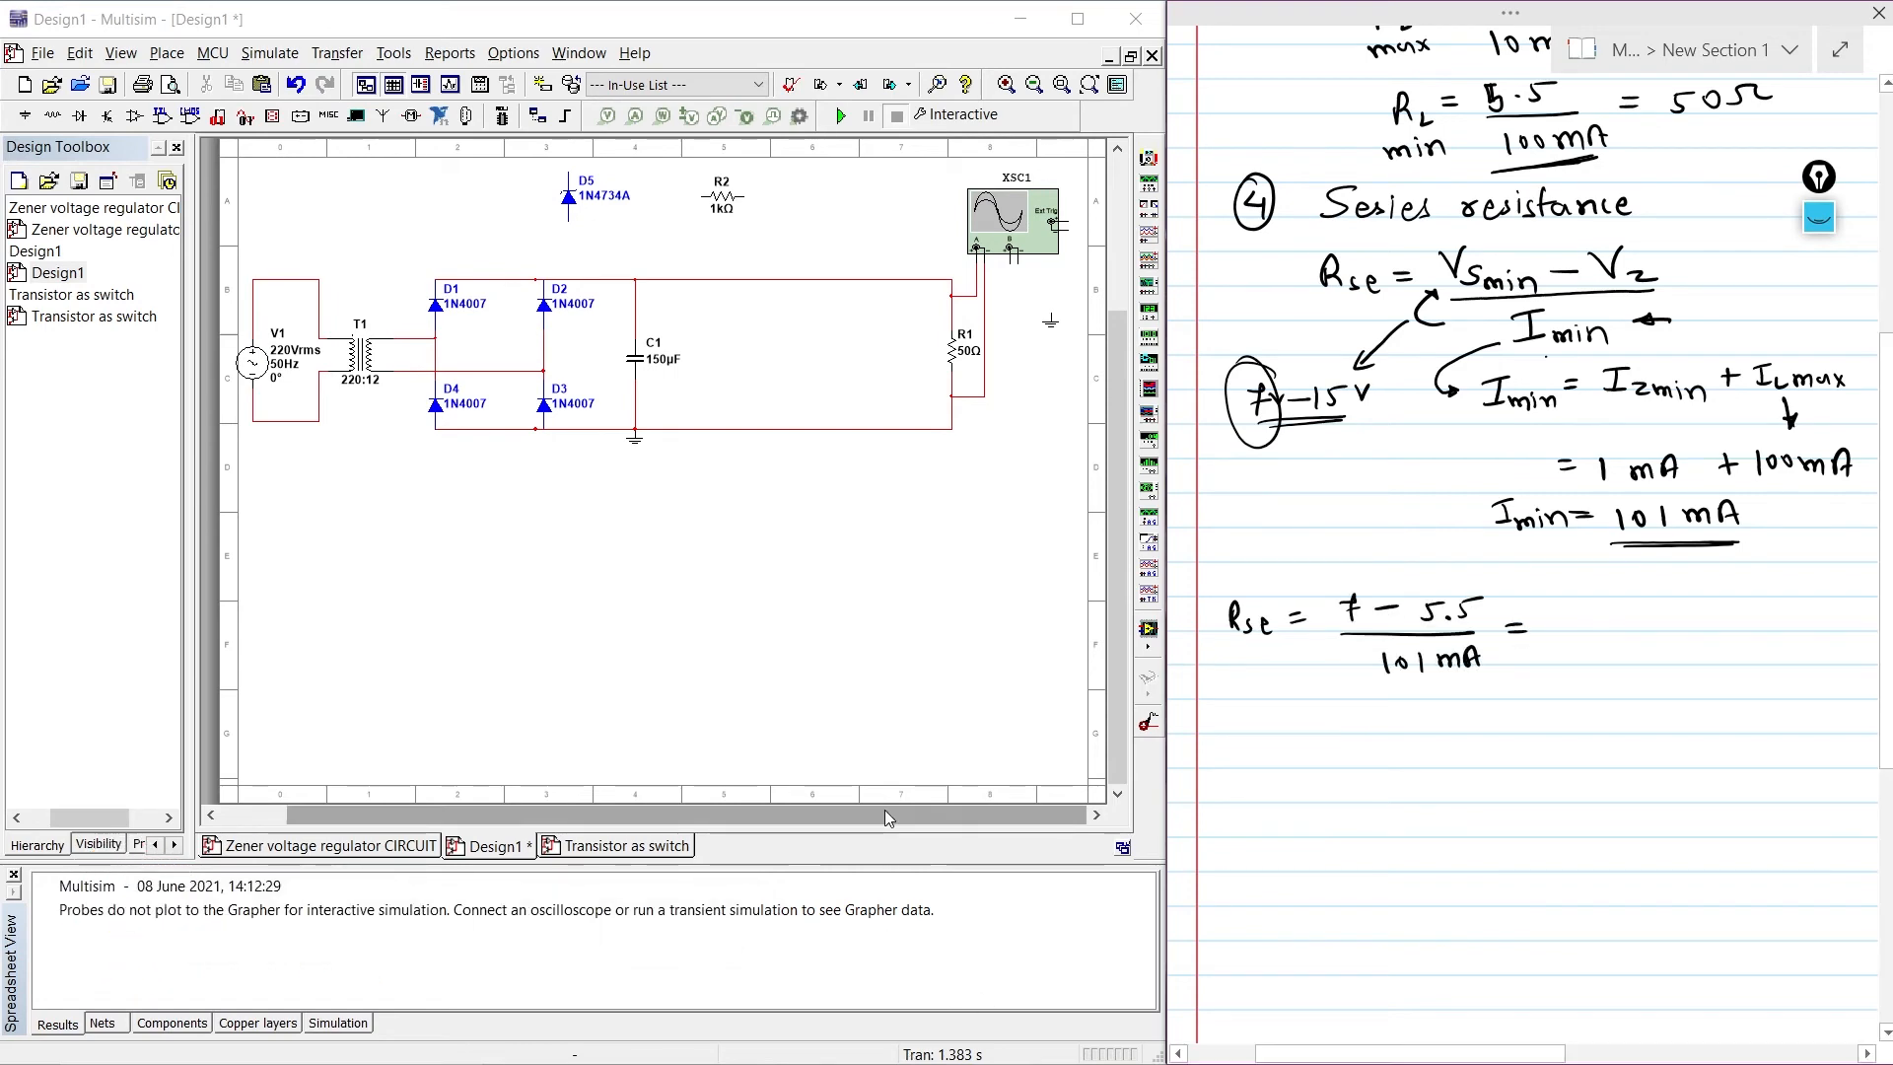
- Compute (7 − 5.5) / 101 in Calculator, and write the series resistance as 14.8 Ω, underlined, in the notes
key(super)
text(calc)
key(Return)
drag(370, 136, 907, 155)
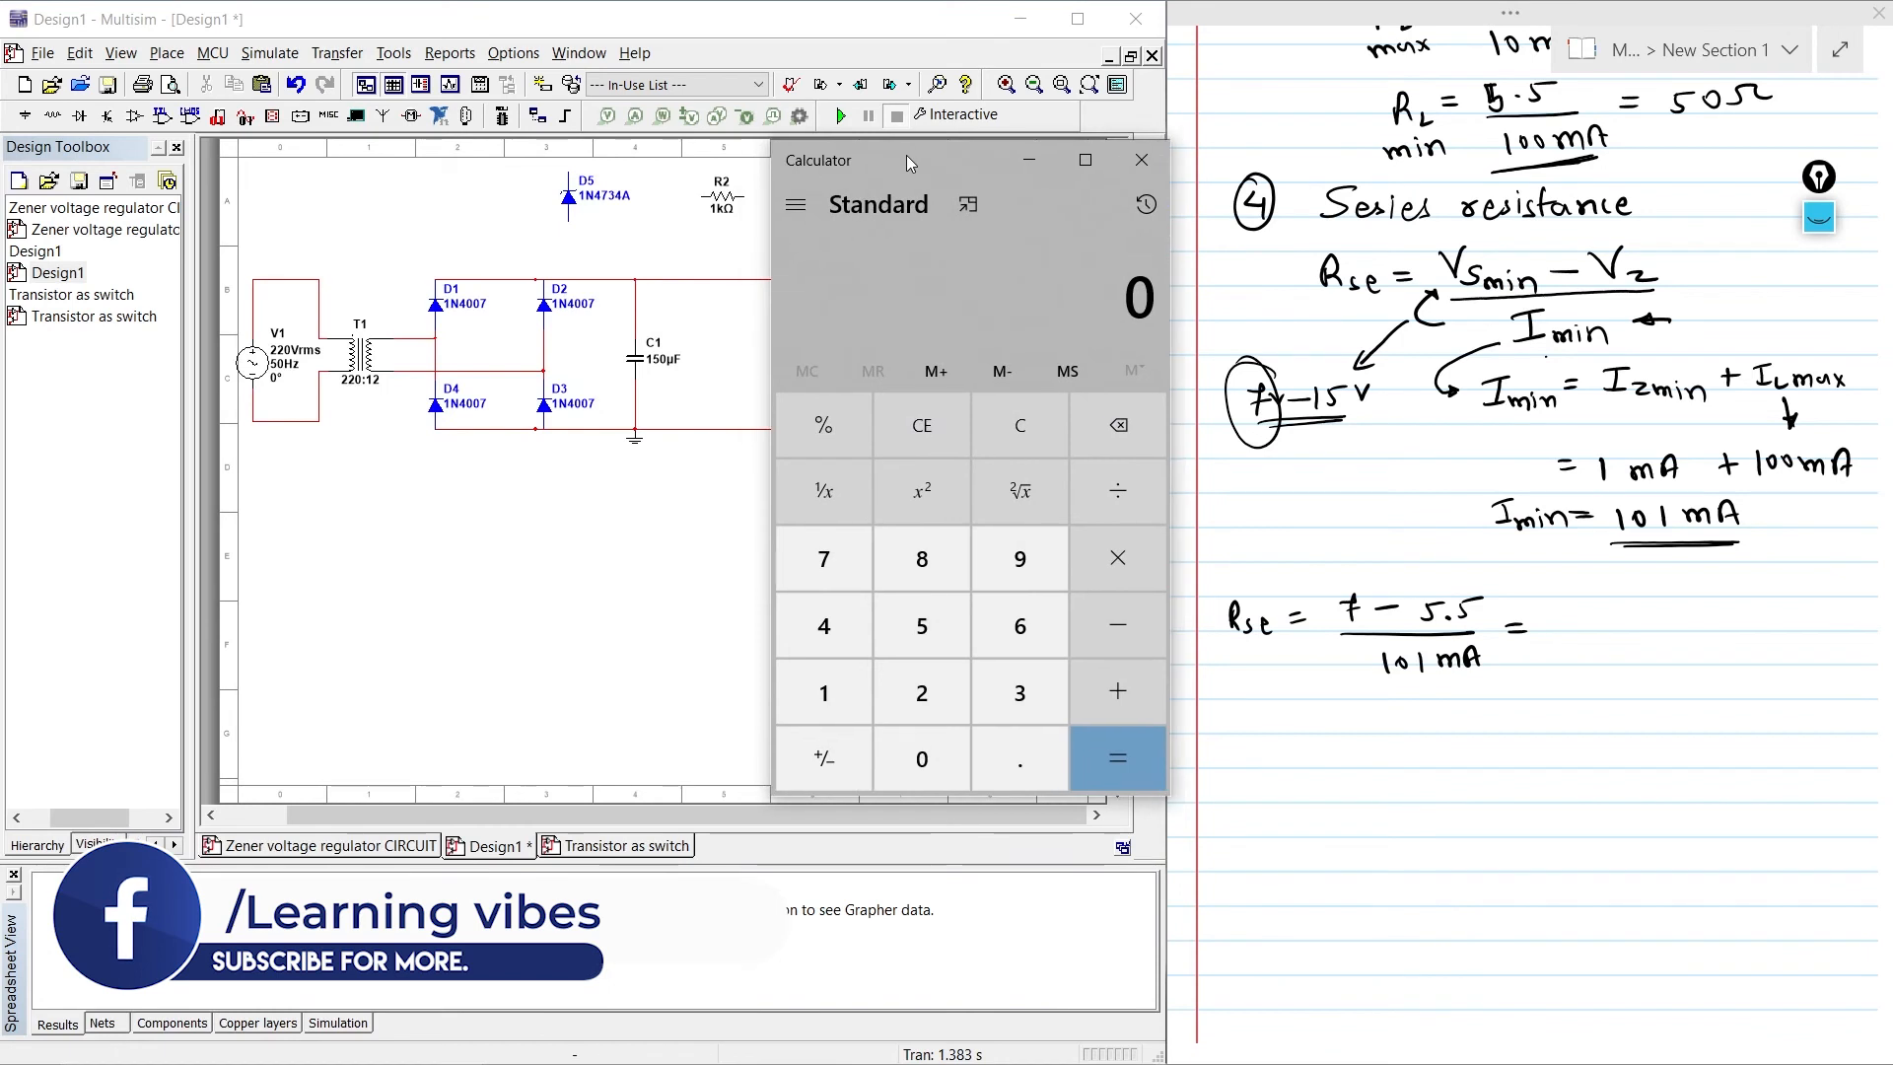
text(7-5.5)
key(Return)
text(/101)
key(Return)
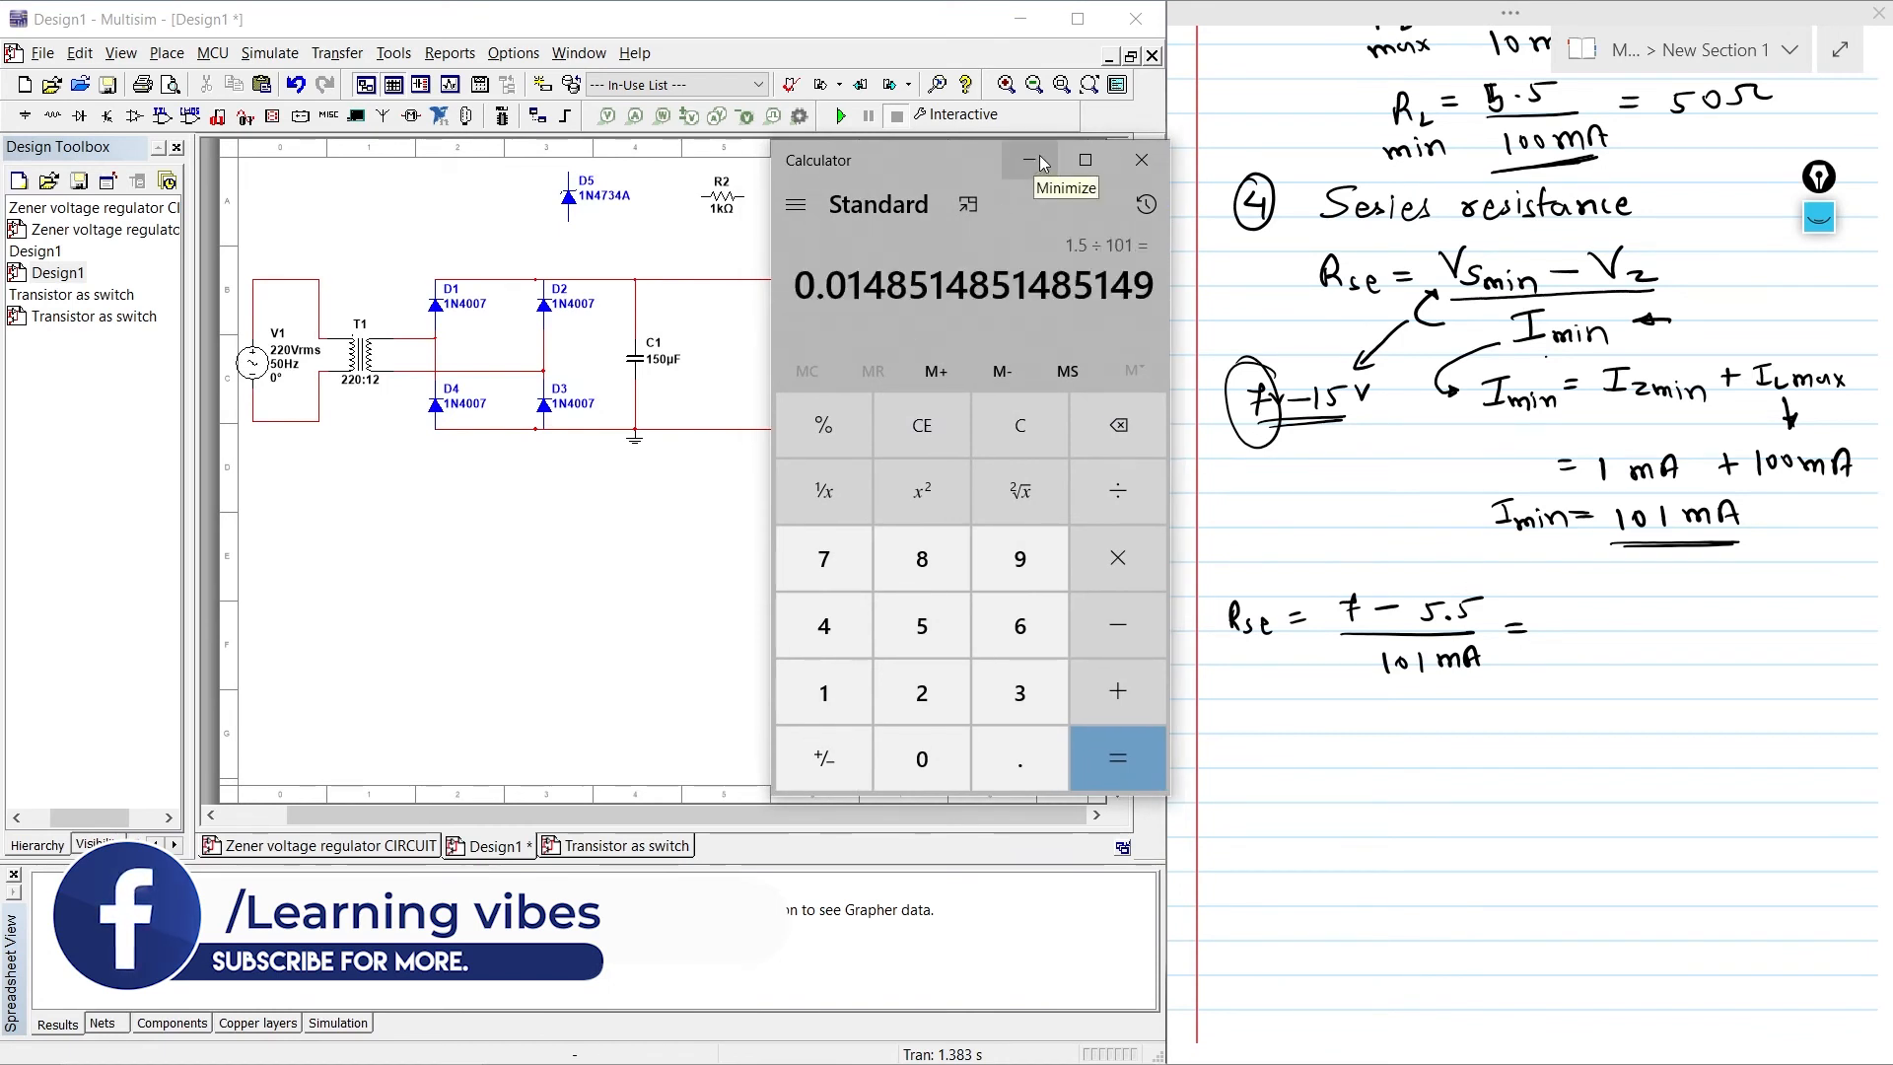
click(1142, 160)
drag(1580, 611, 1670, 650)
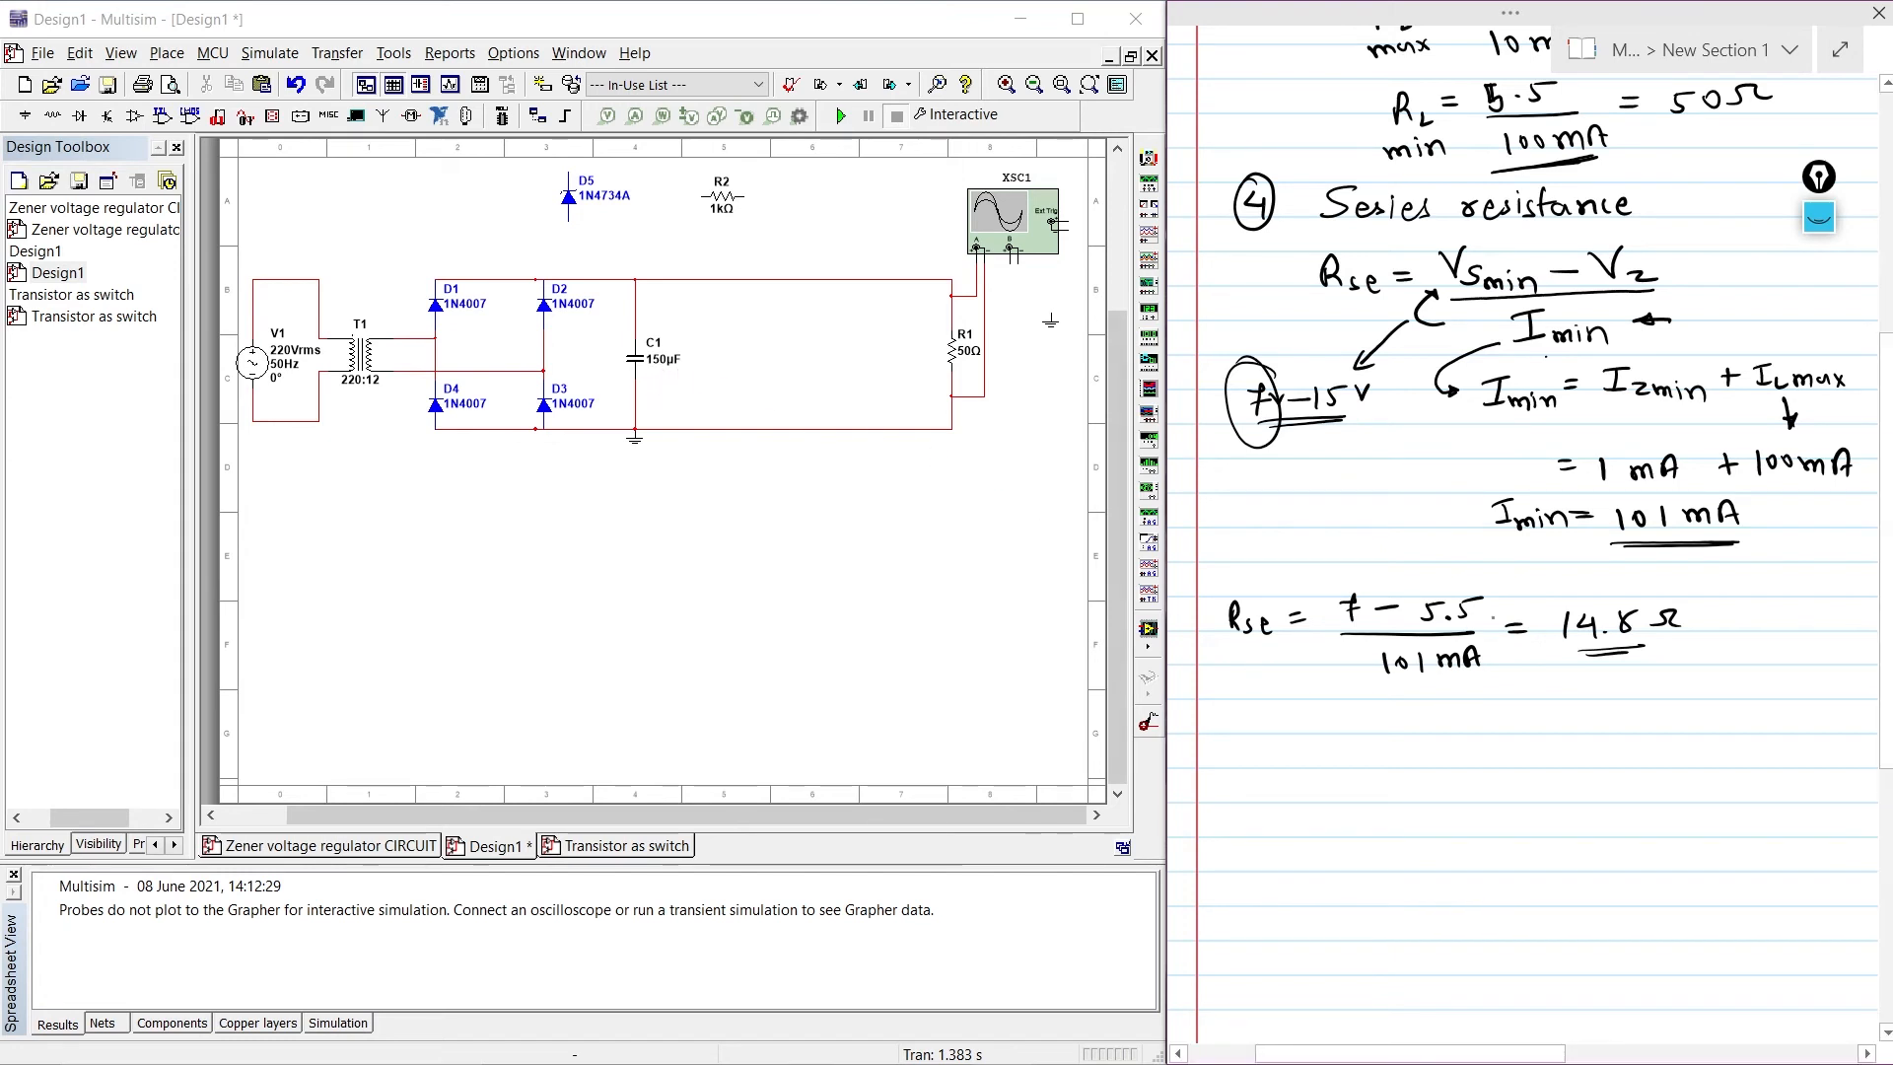
mouse_move(1574, 651)
mouse_down()
mouse_move(1650, 648)
mouse_move(1635, 653)
mouse_up()
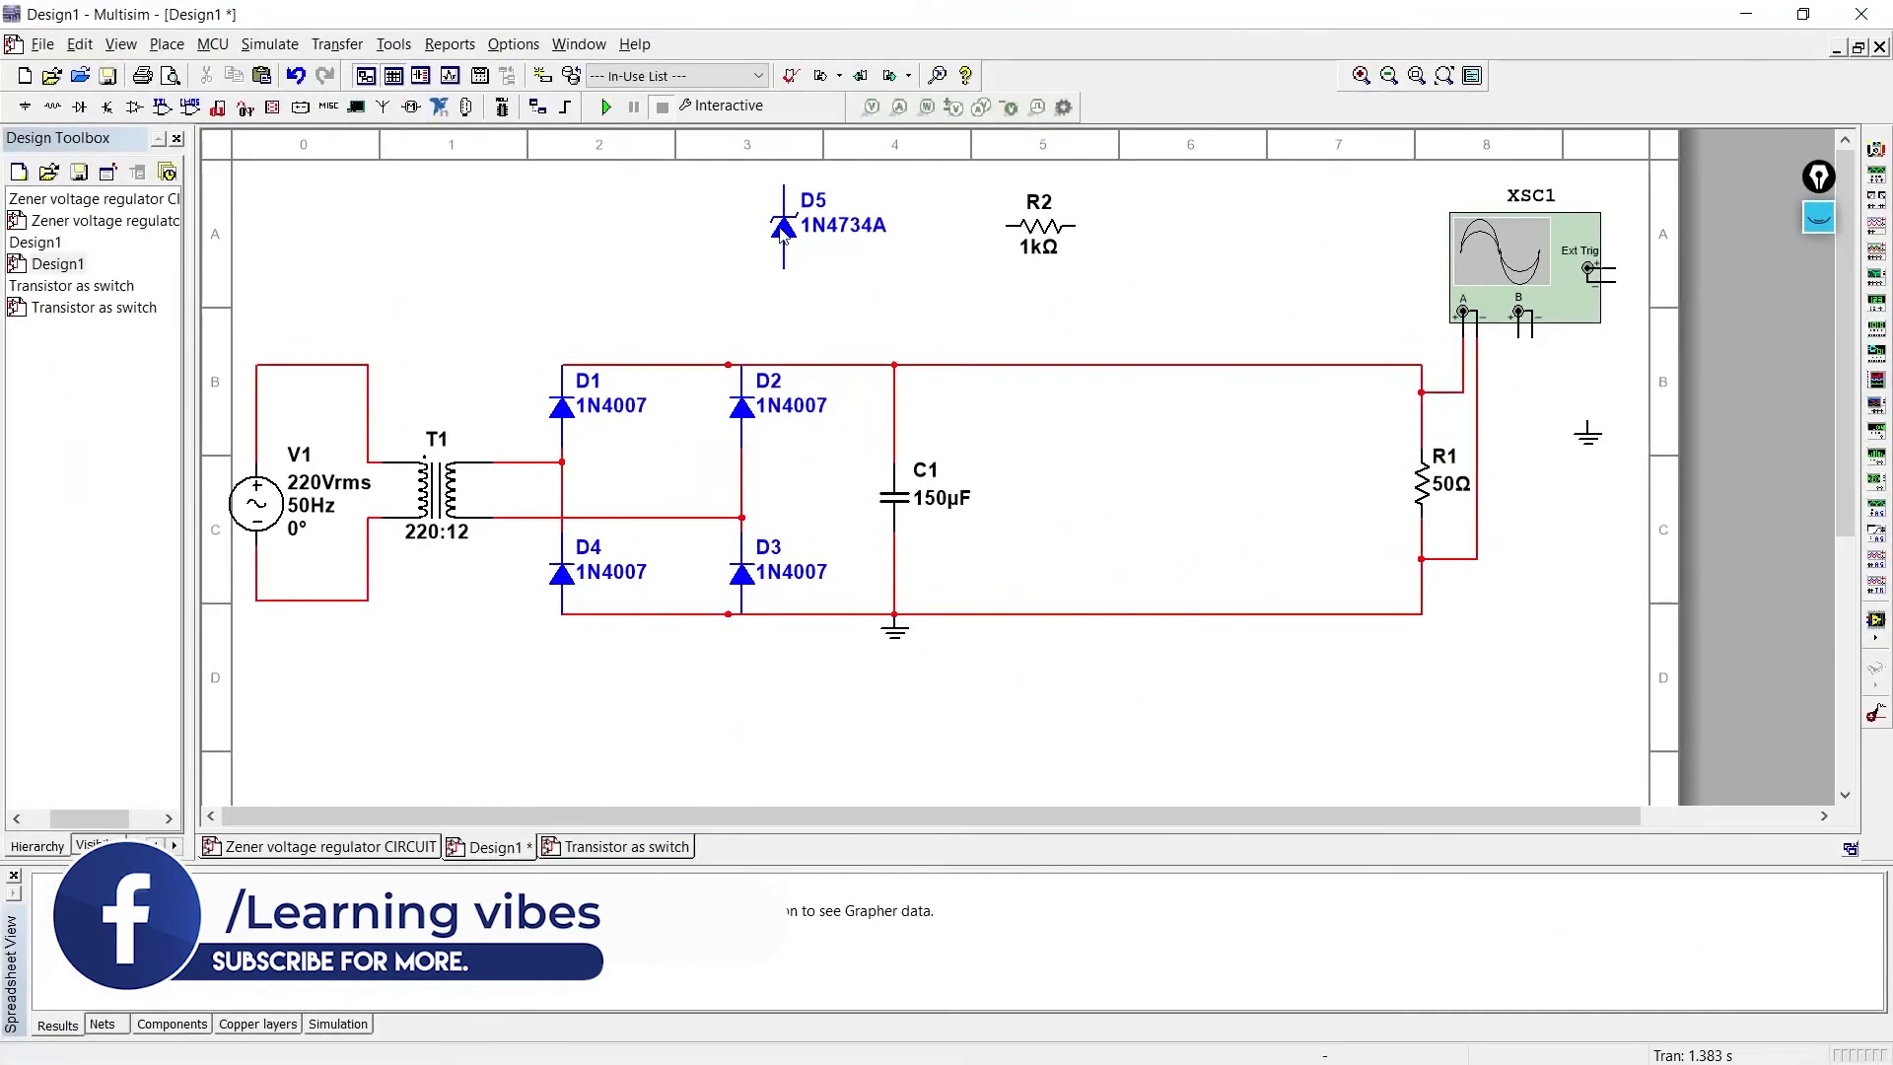
- Move Zener diode D5 between C1 and R1 and wire it across the upper and lower rails
drag(789, 238, 1225, 505)
click(1213, 446)
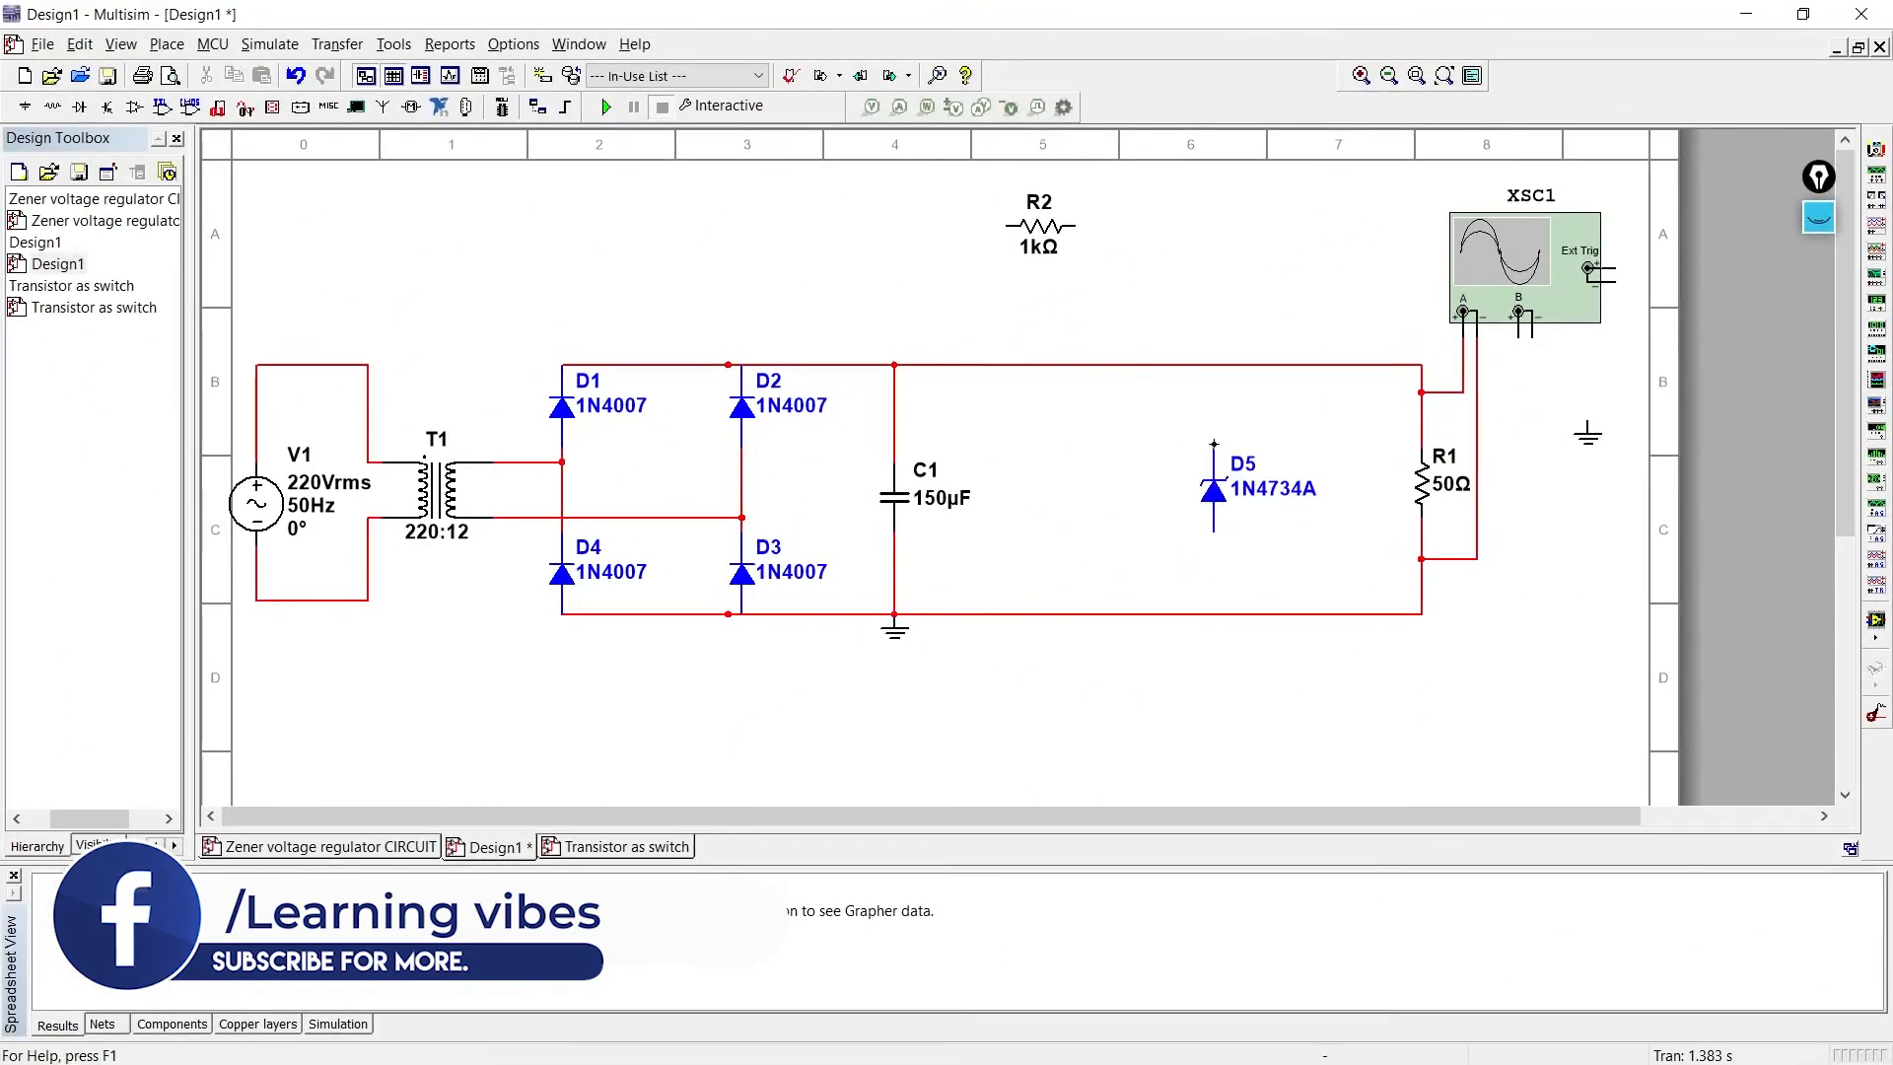
click(1214, 365)
click(1214, 533)
click(1214, 614)
- Wire resistor R2 in series into the upper rail between C1 and D5, and delete the wire segment bypassing it
drag(1040, 237, 1012, 305)
click(976, 298)
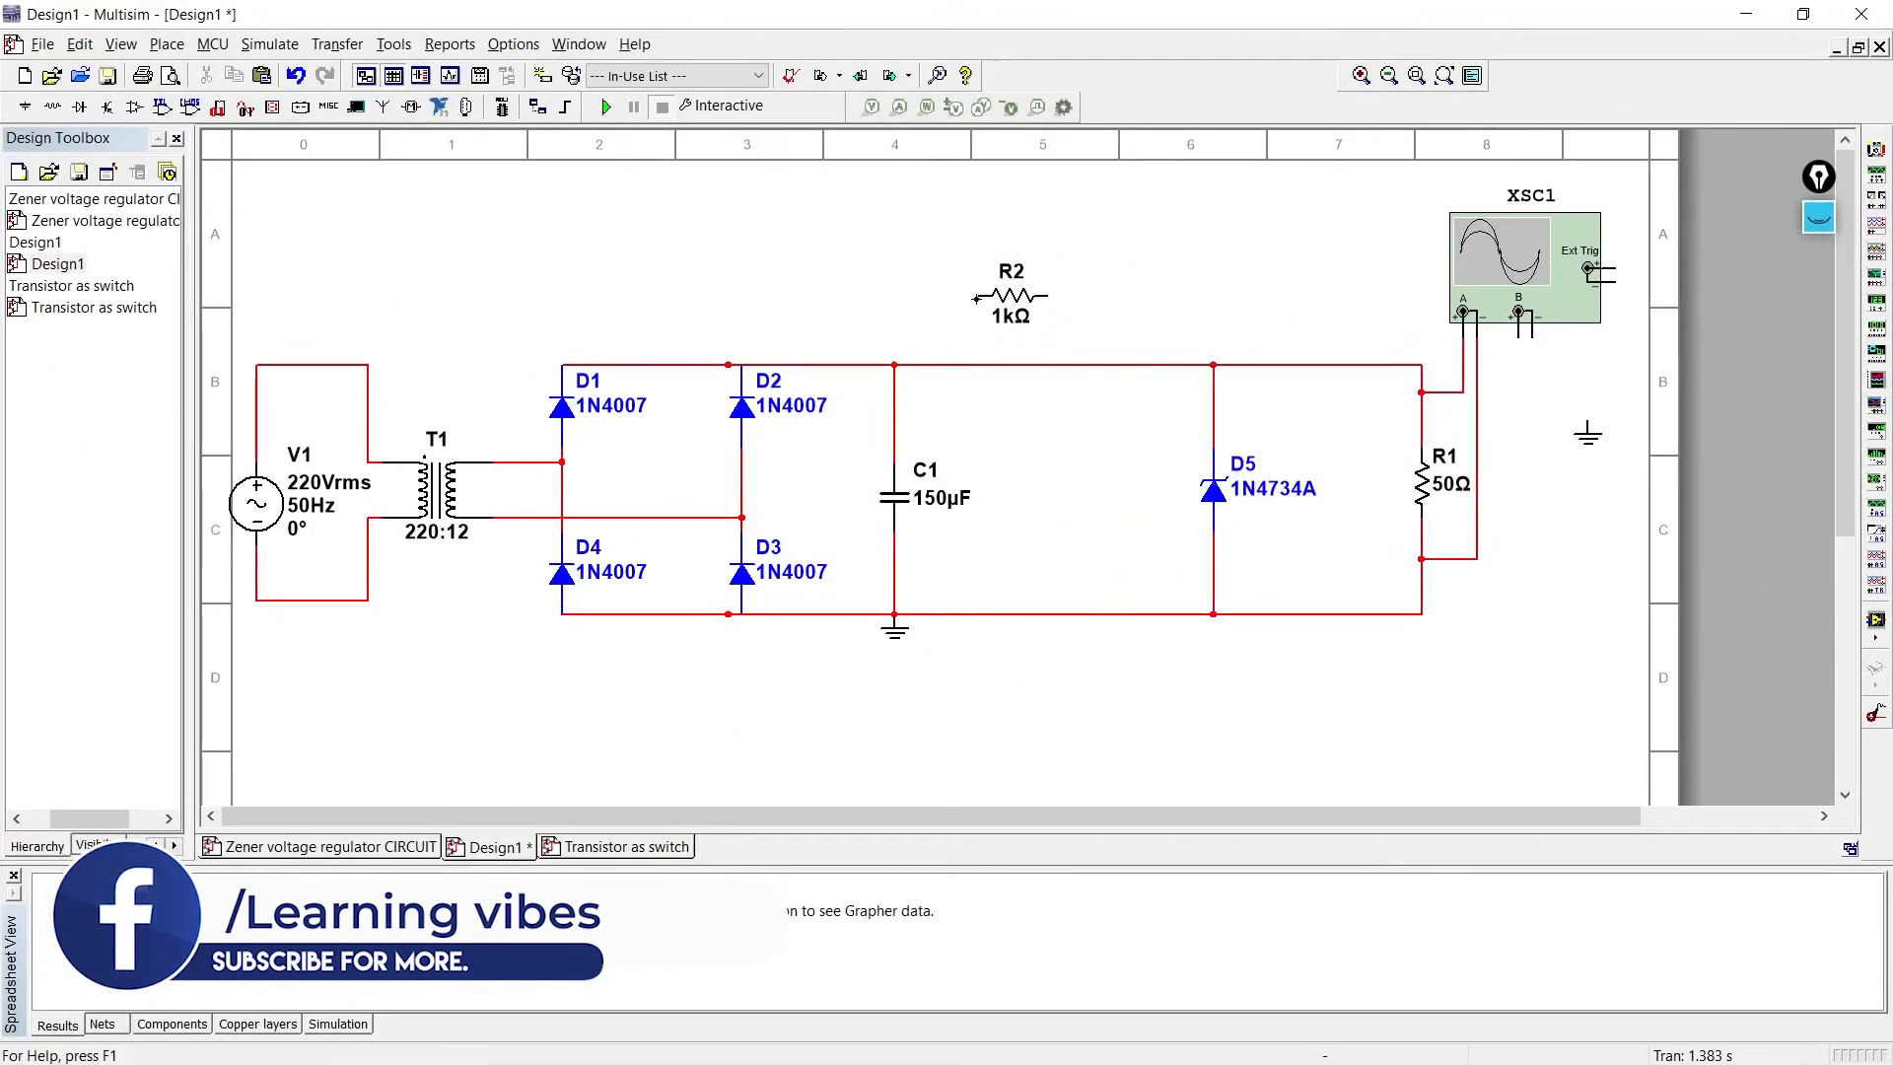
click(950, 364)
click(1047, 296)
click(1130, 365)
click(1056, 365)
key(Delete)
- Set the resistance of series resistor R2 to 15 Ω
double_click(1025, 316)
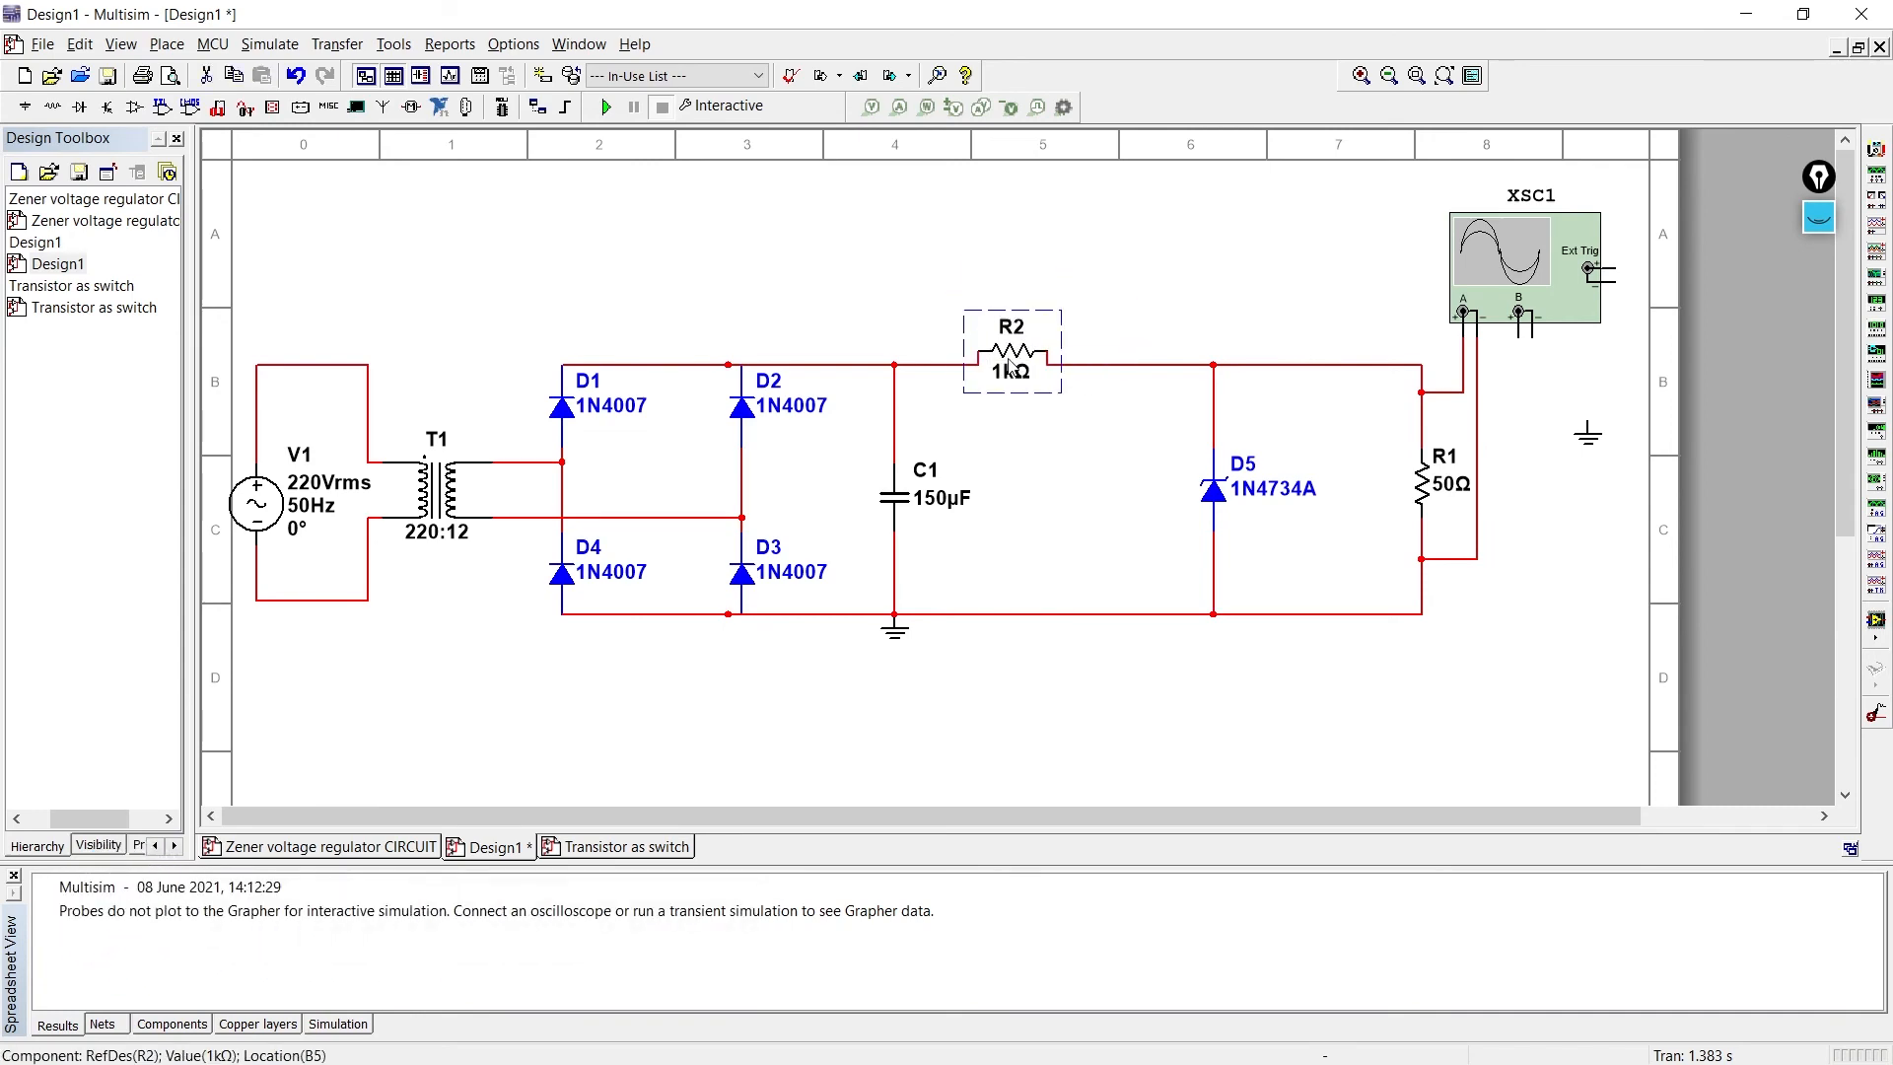
text(15)
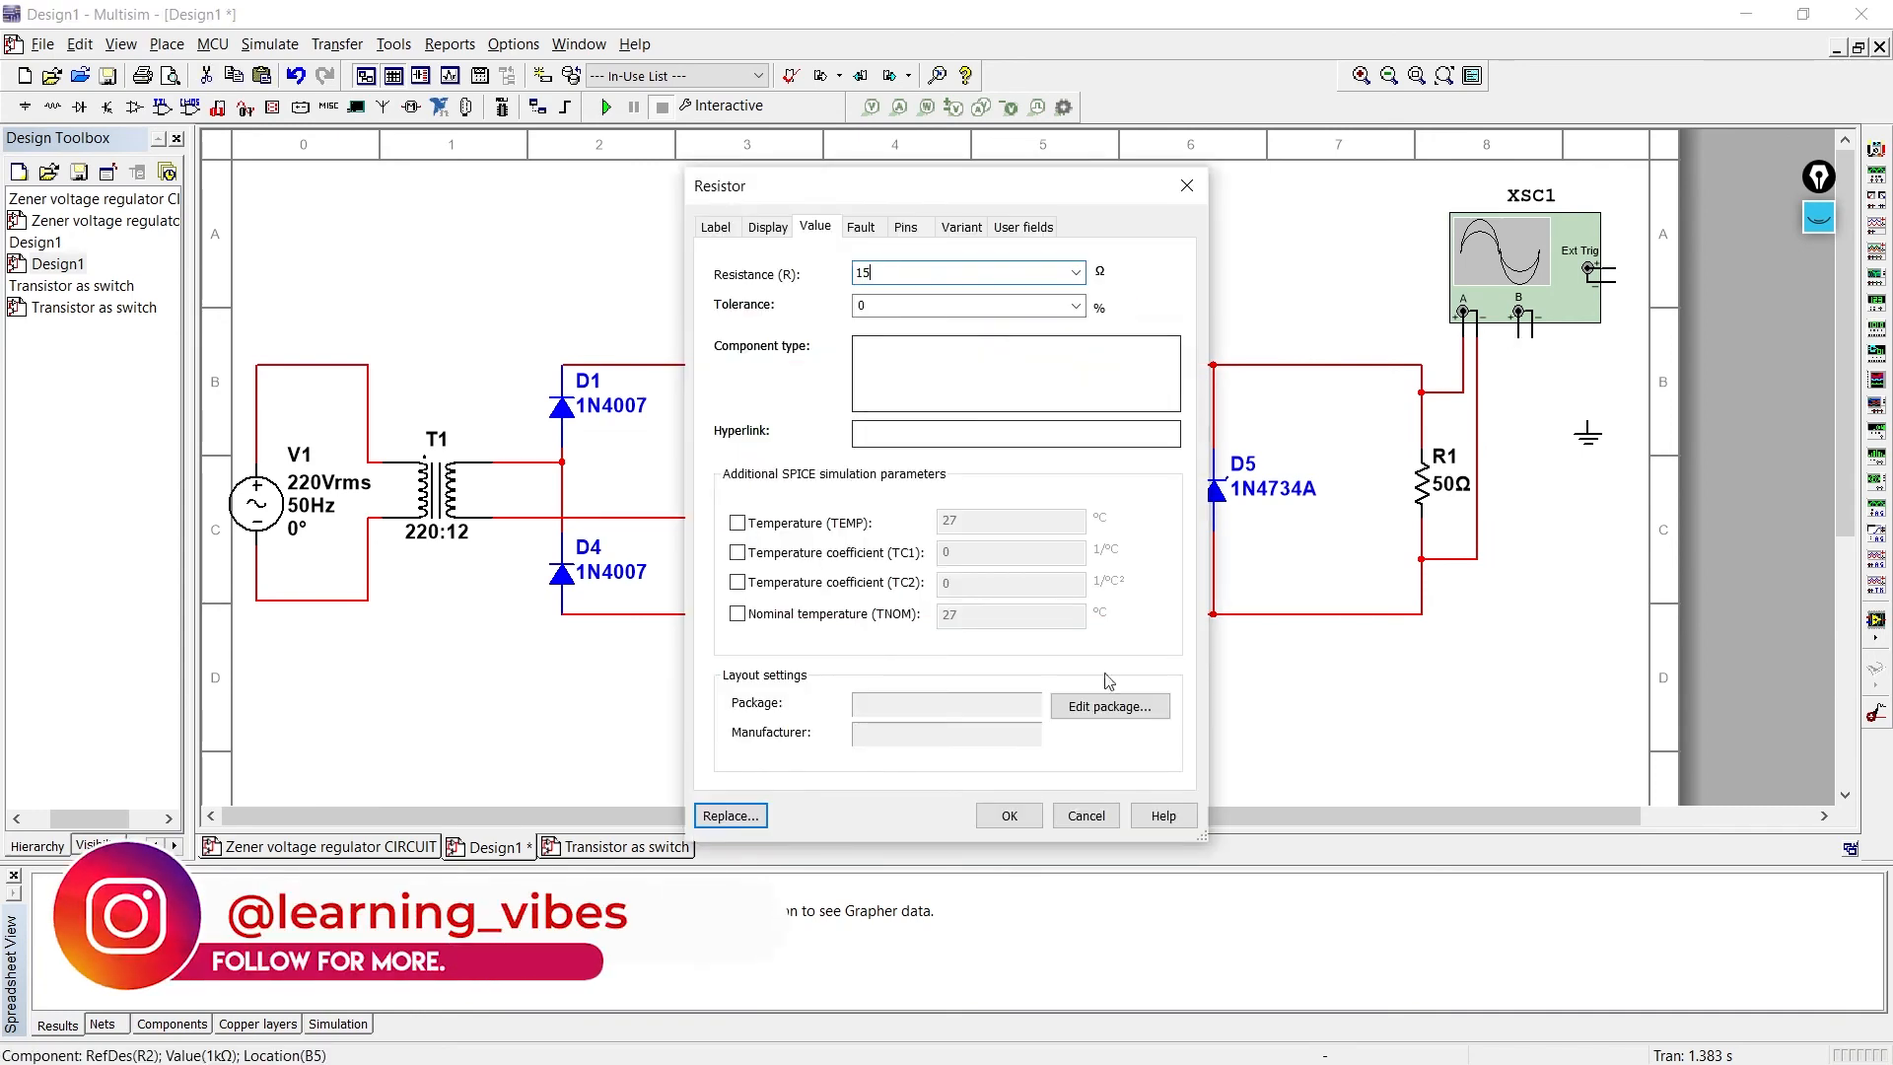
key(Return)
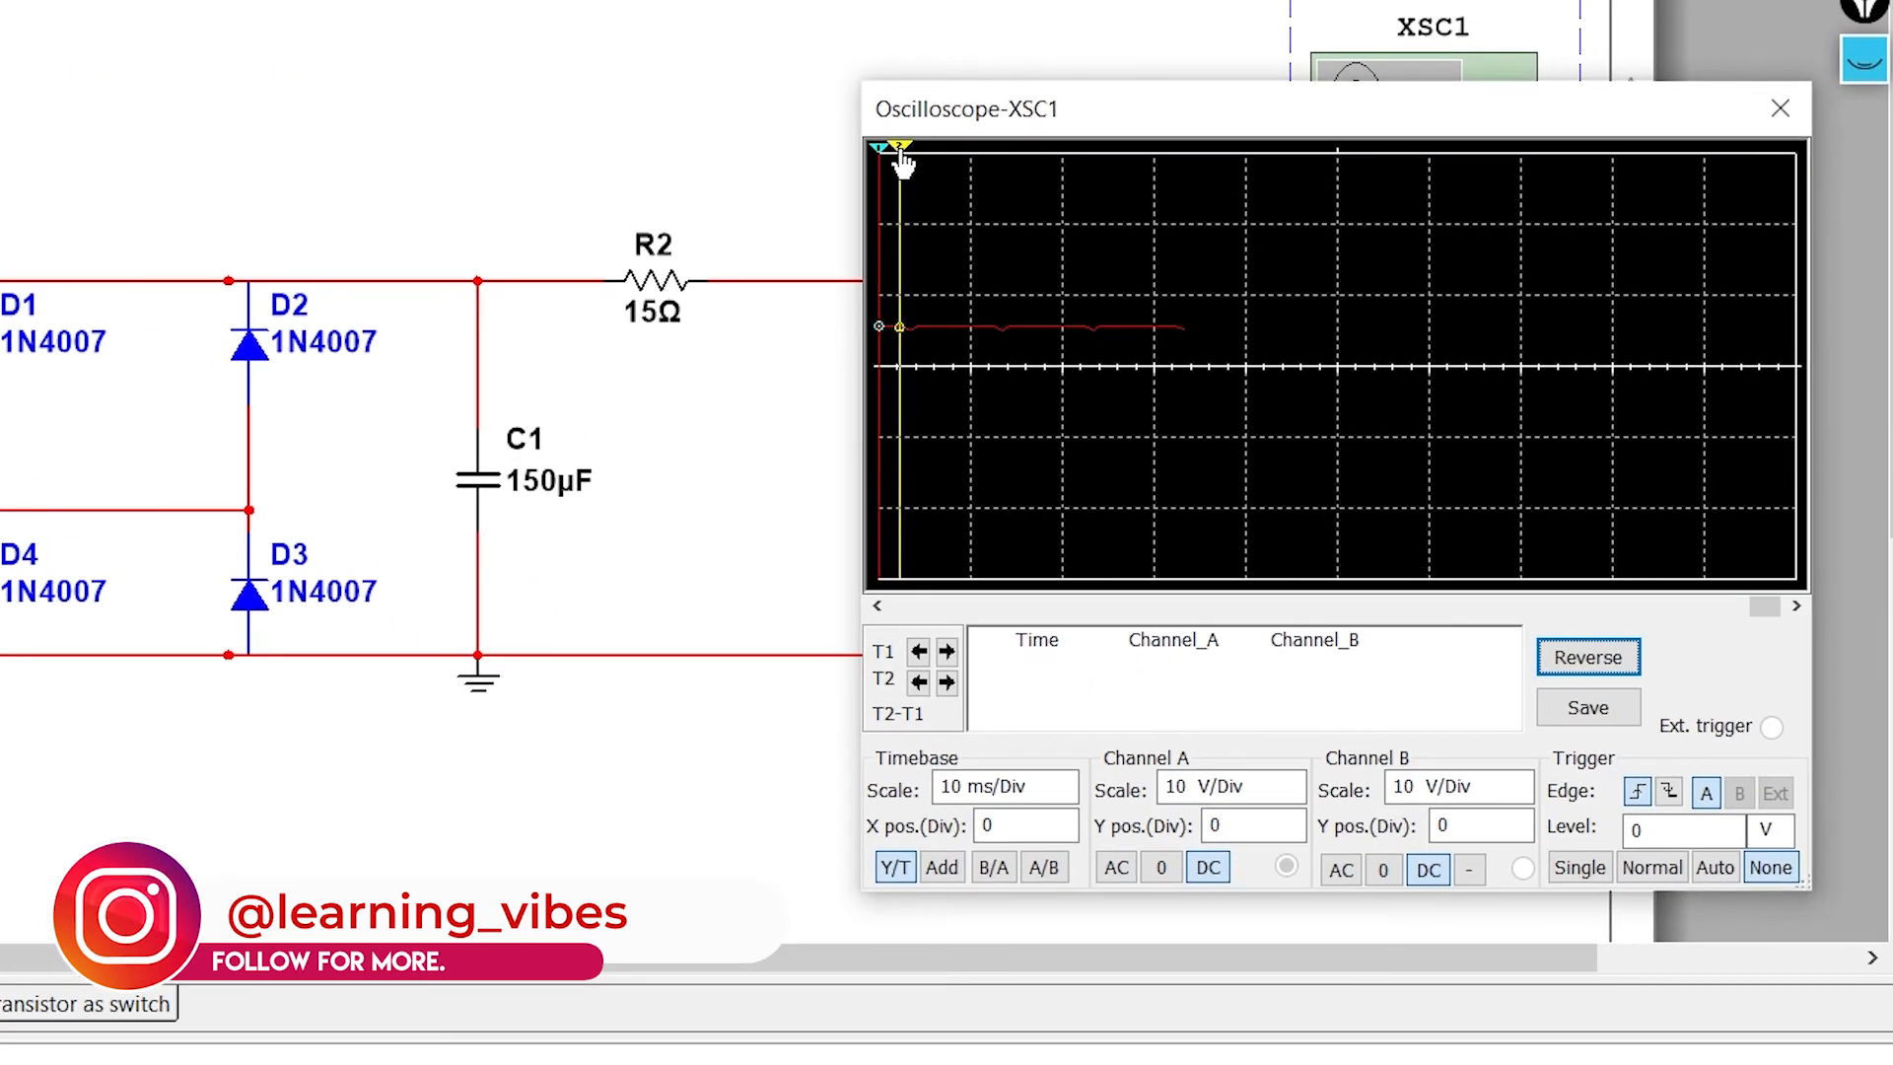
- Measure the regulated channel A output voltage with a cursor on the latest and an earlier section of the trace
drag(1170, 281, 1206, 302)
drag(946, 188, 972, 192)
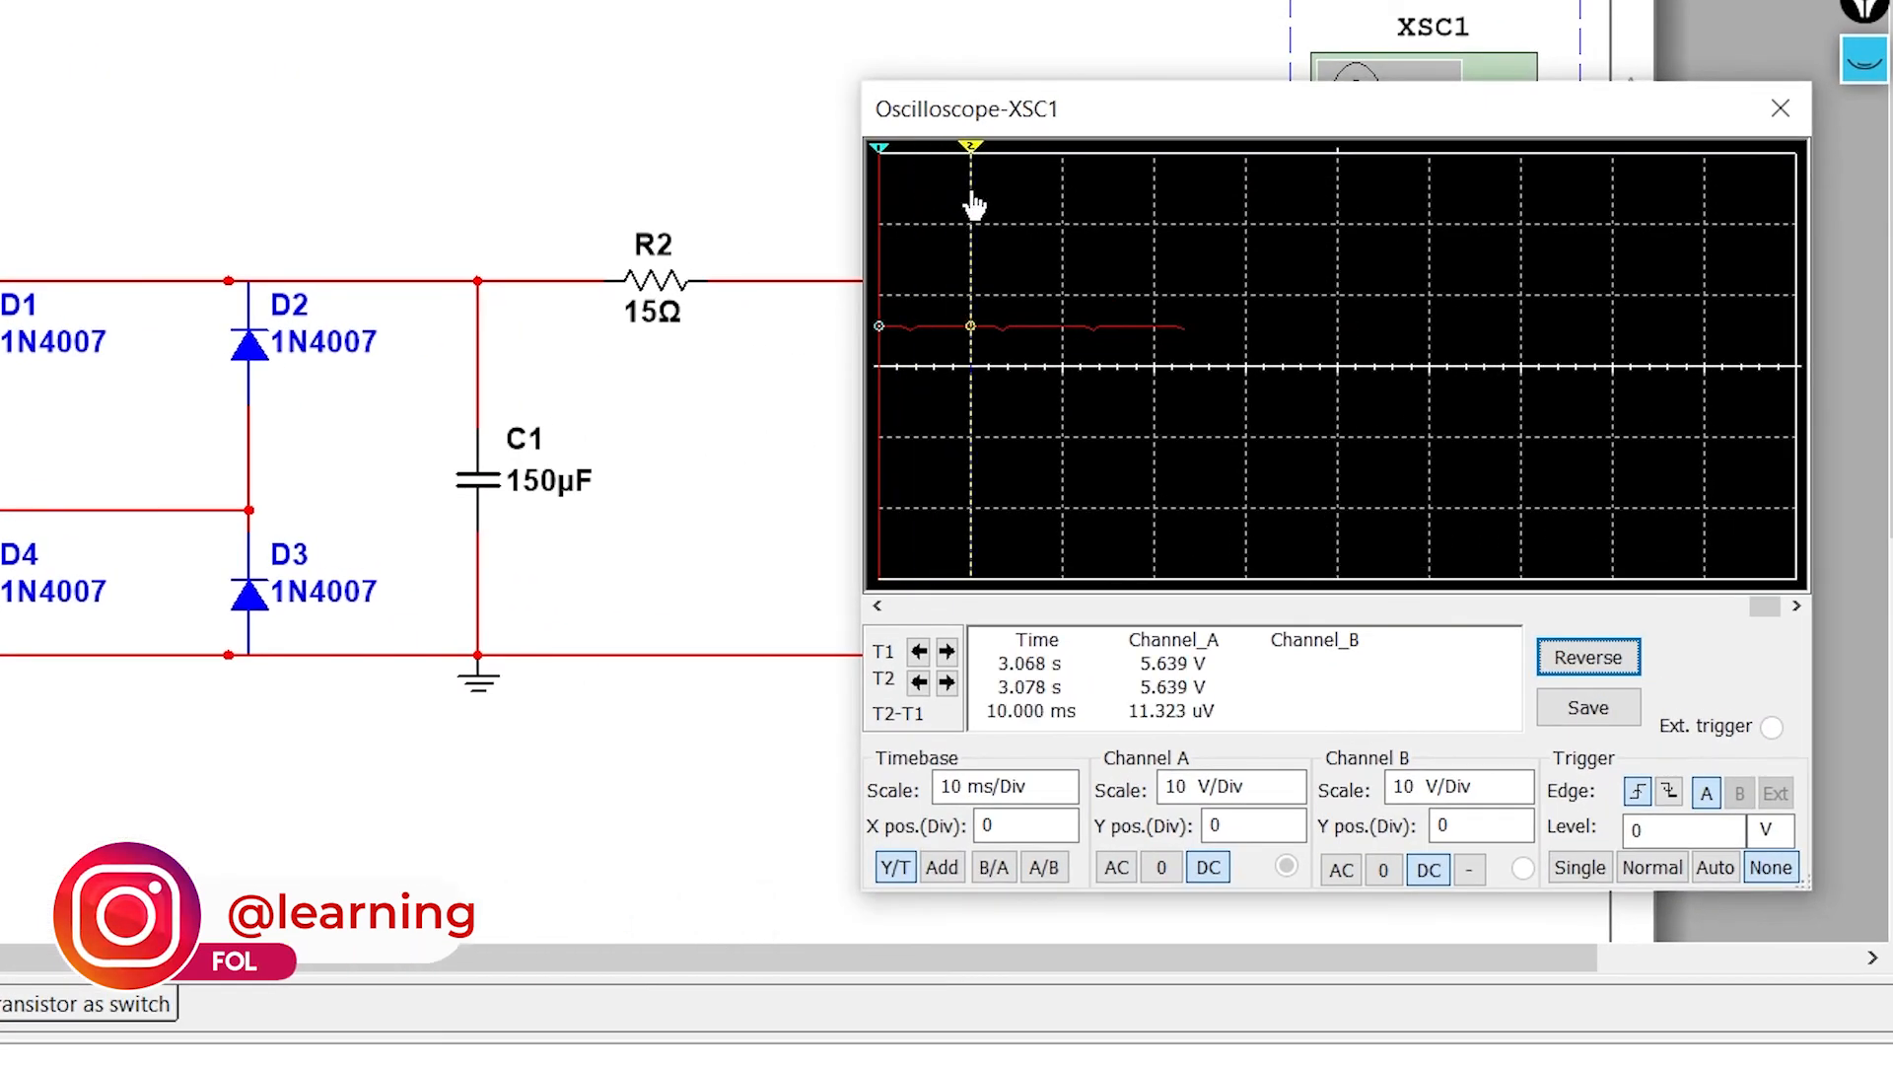
drag(1764, 606, 1161, 642)
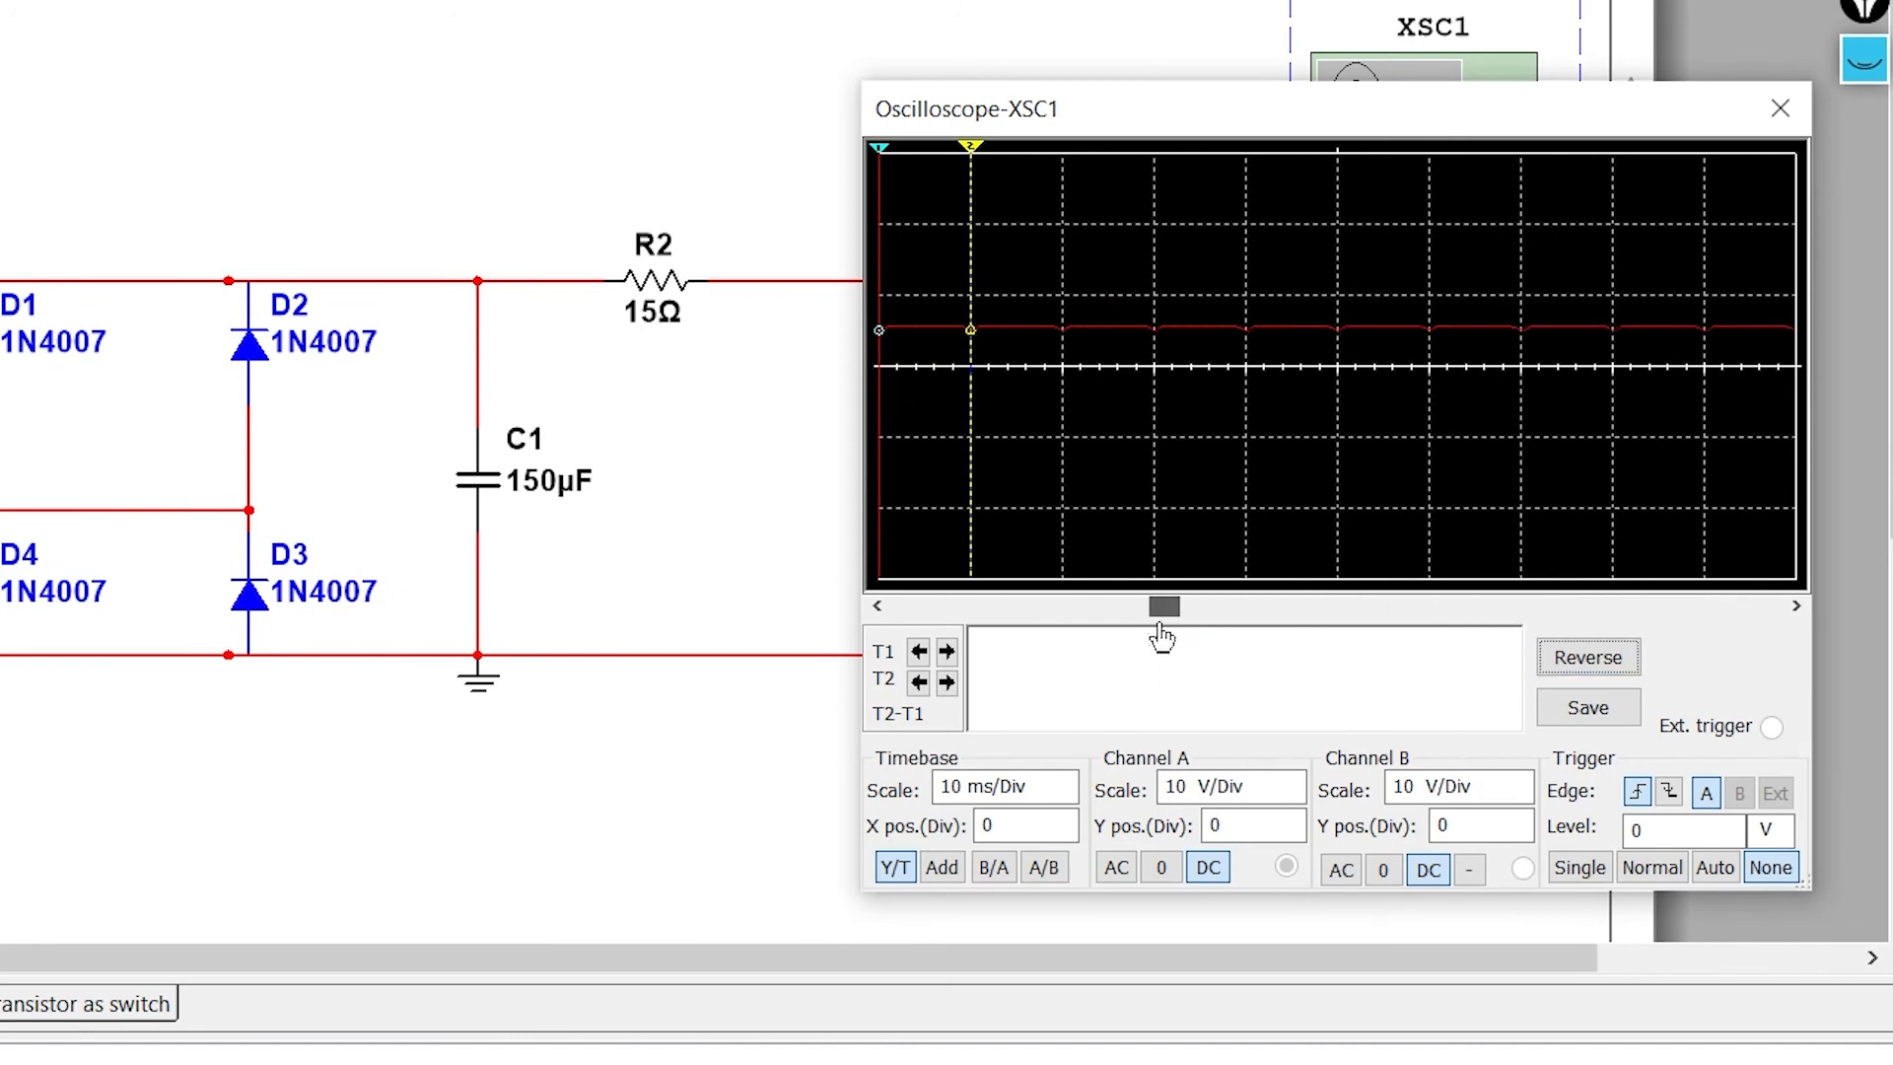
drag(972, 158, 1305, 198)
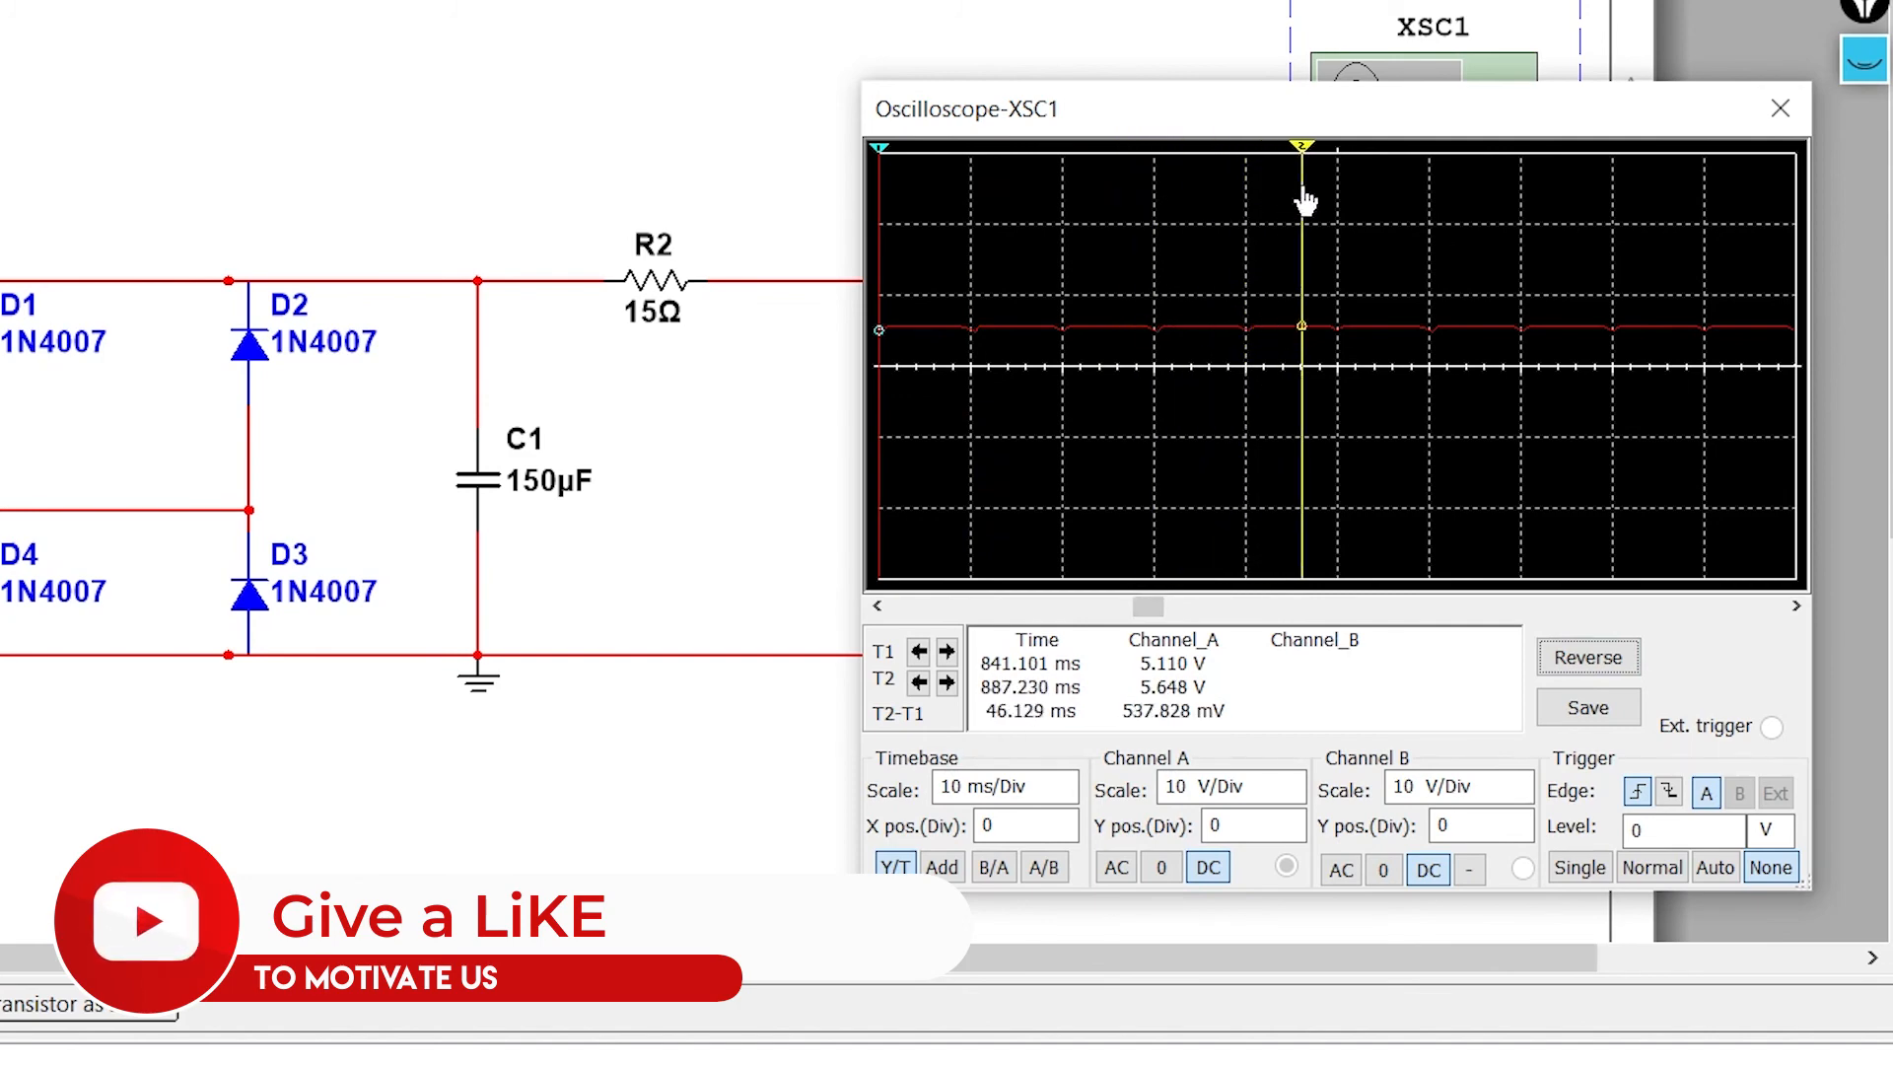
- Reposition the oscilloscope window clear of R2, D5 and R1, measure another point of the output waveform, and close the oscilloscope display
drag(1693, 110, 346, 106)
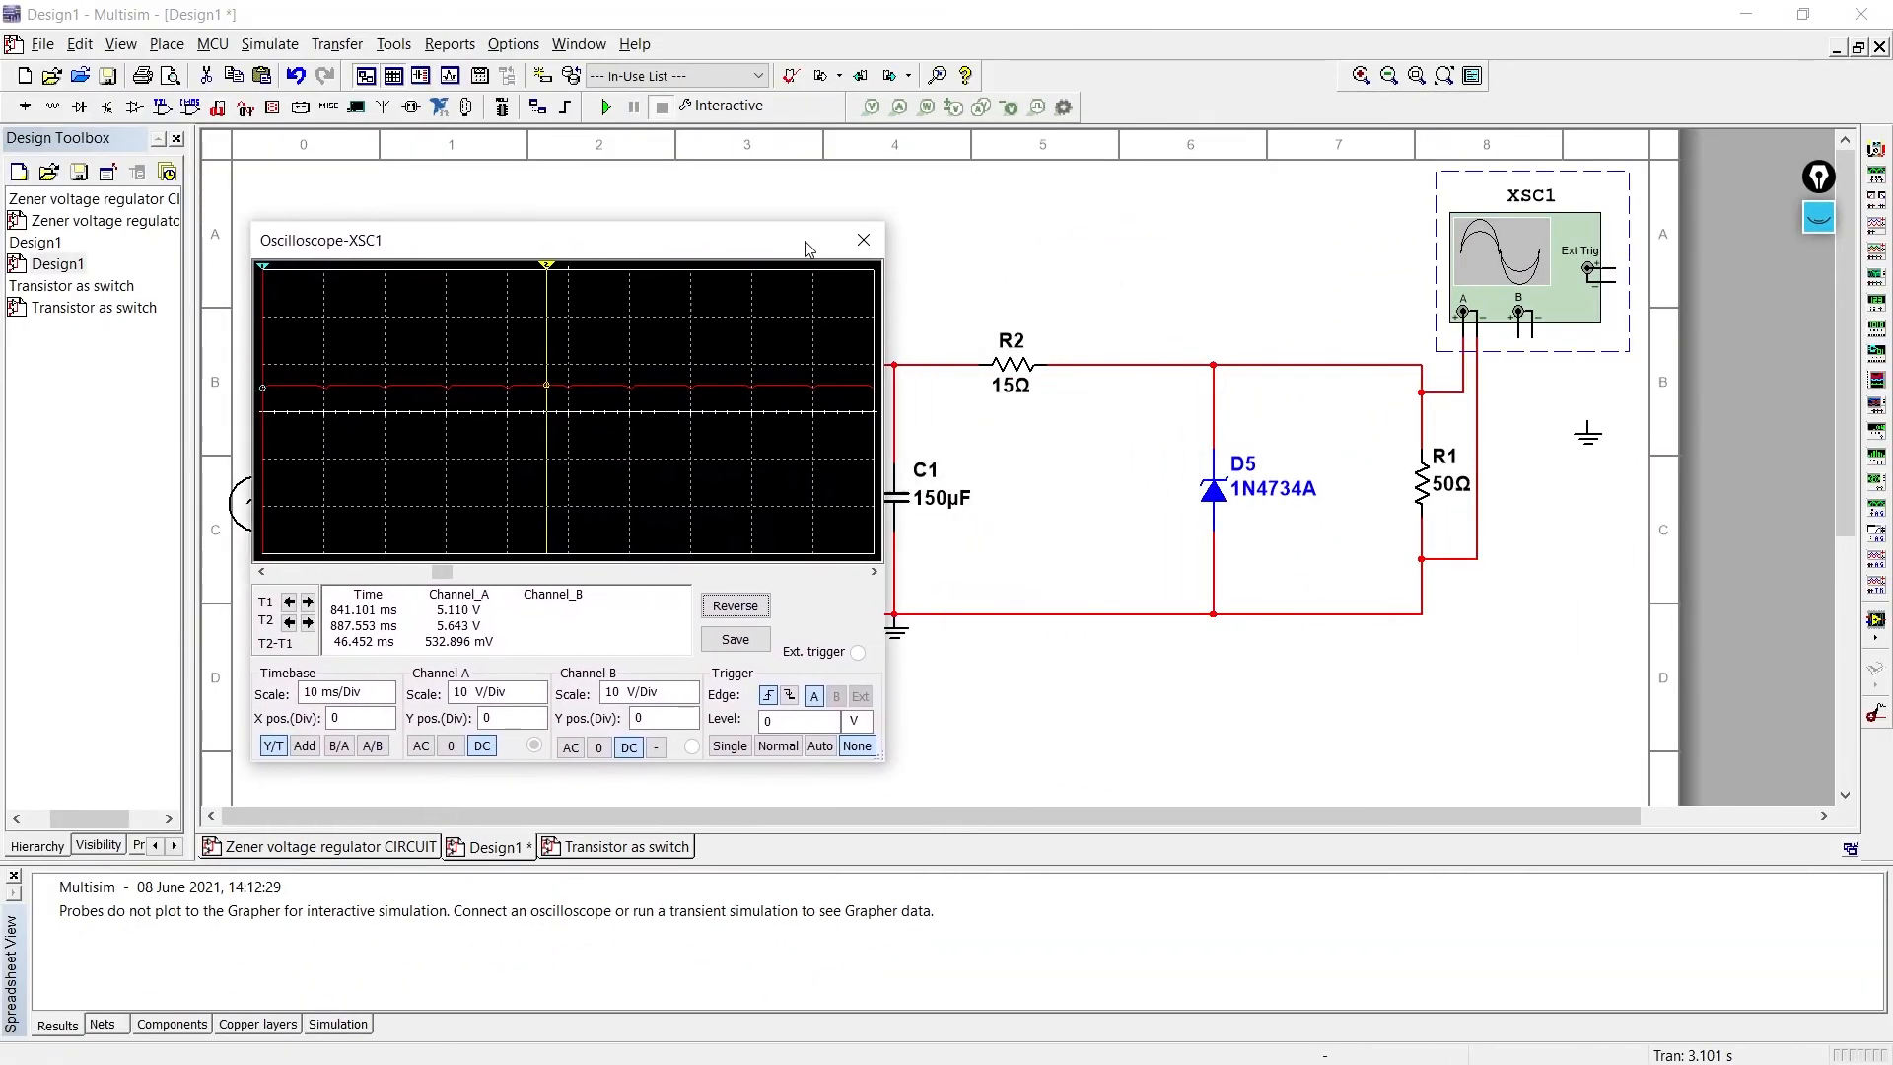
drag(804, 249, 721, 236)
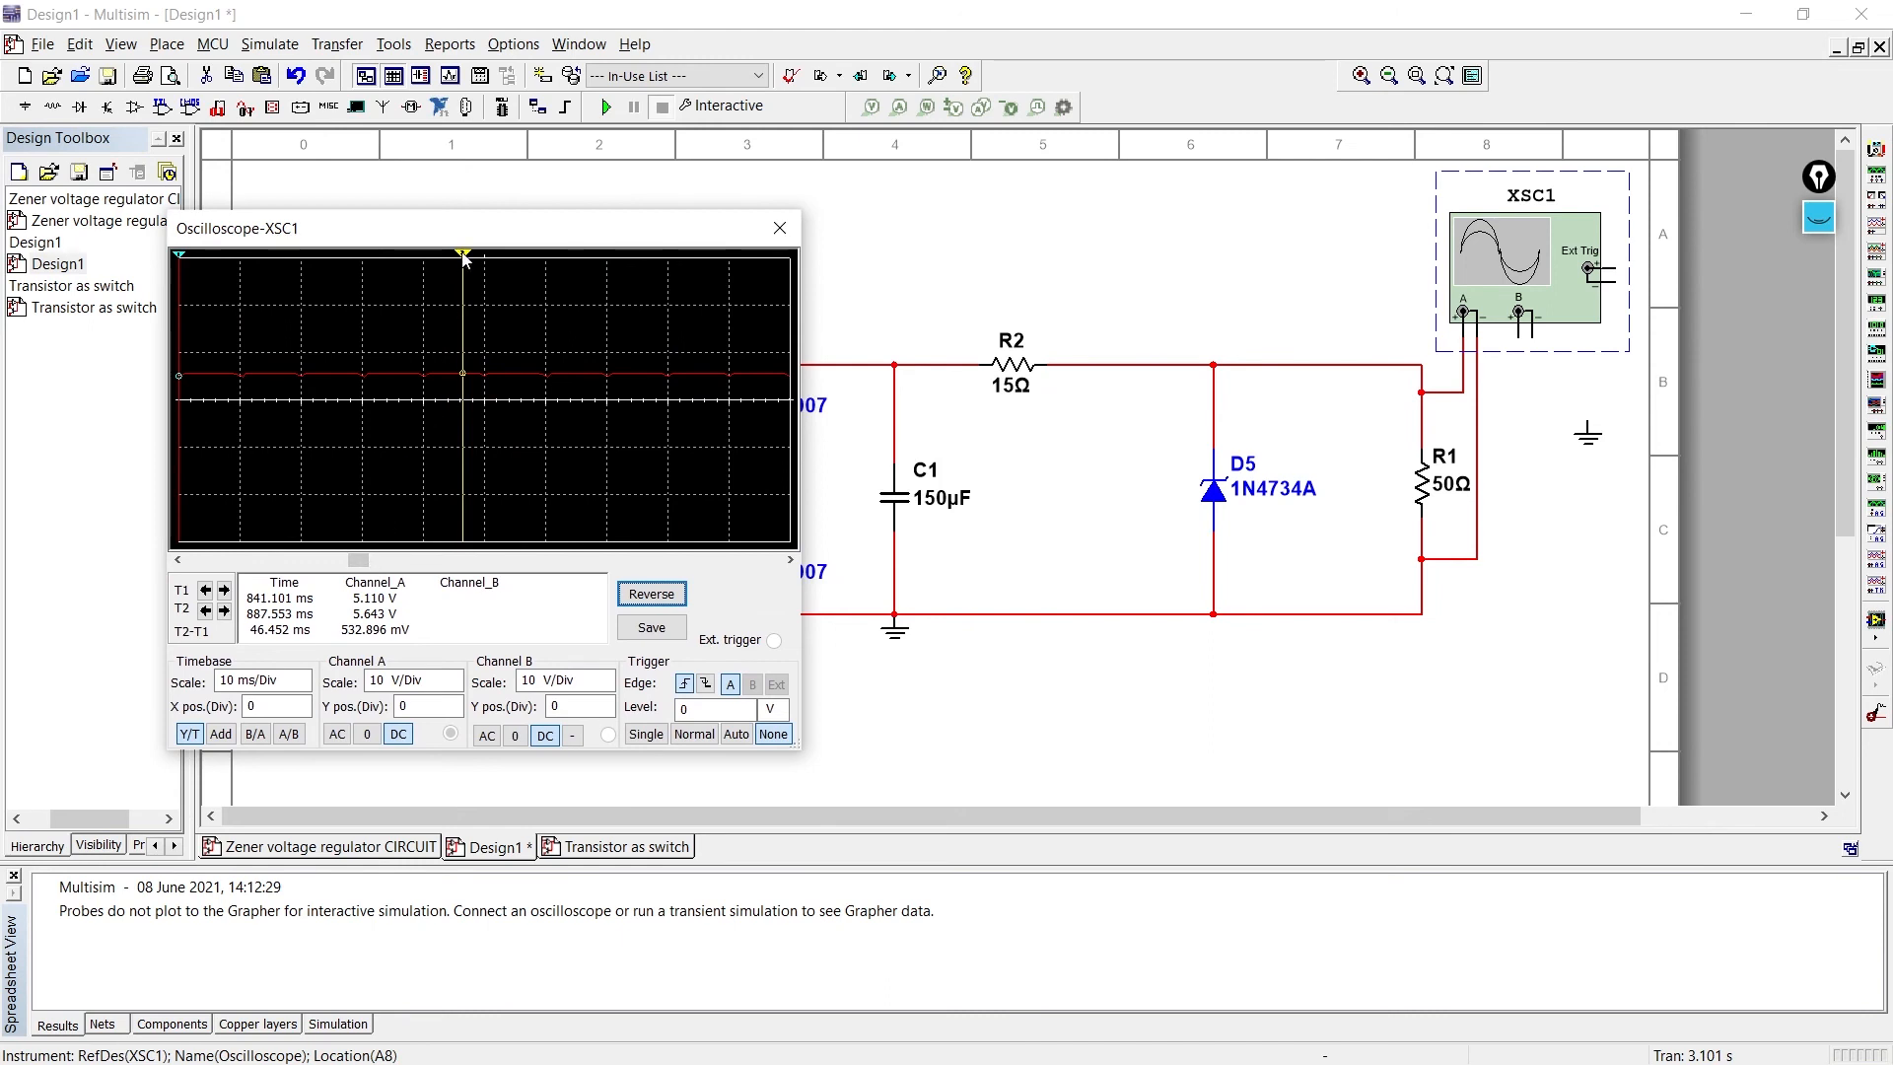
mouse_move(466, 258)
mouse_down()
mouse_move(347, 256)
mouse_move(473, 258)
mouse_up()
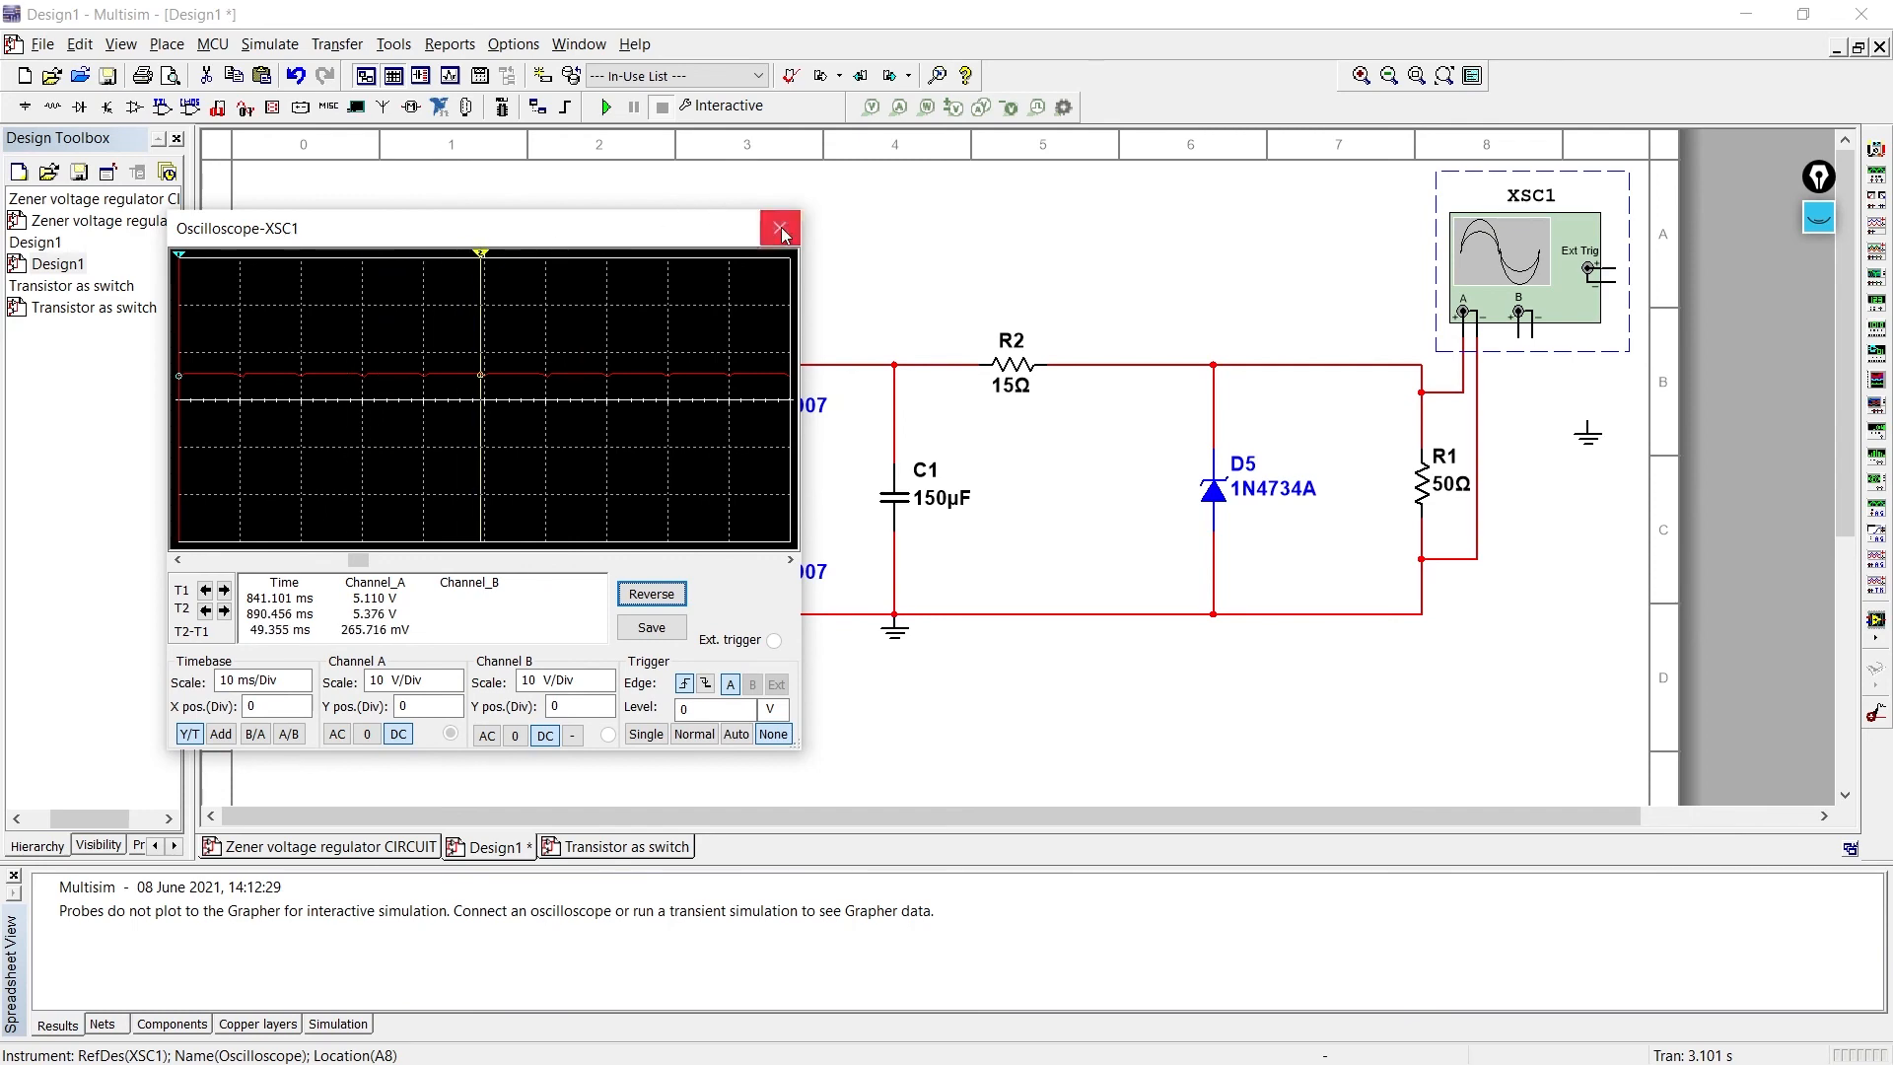
click(778, 229)
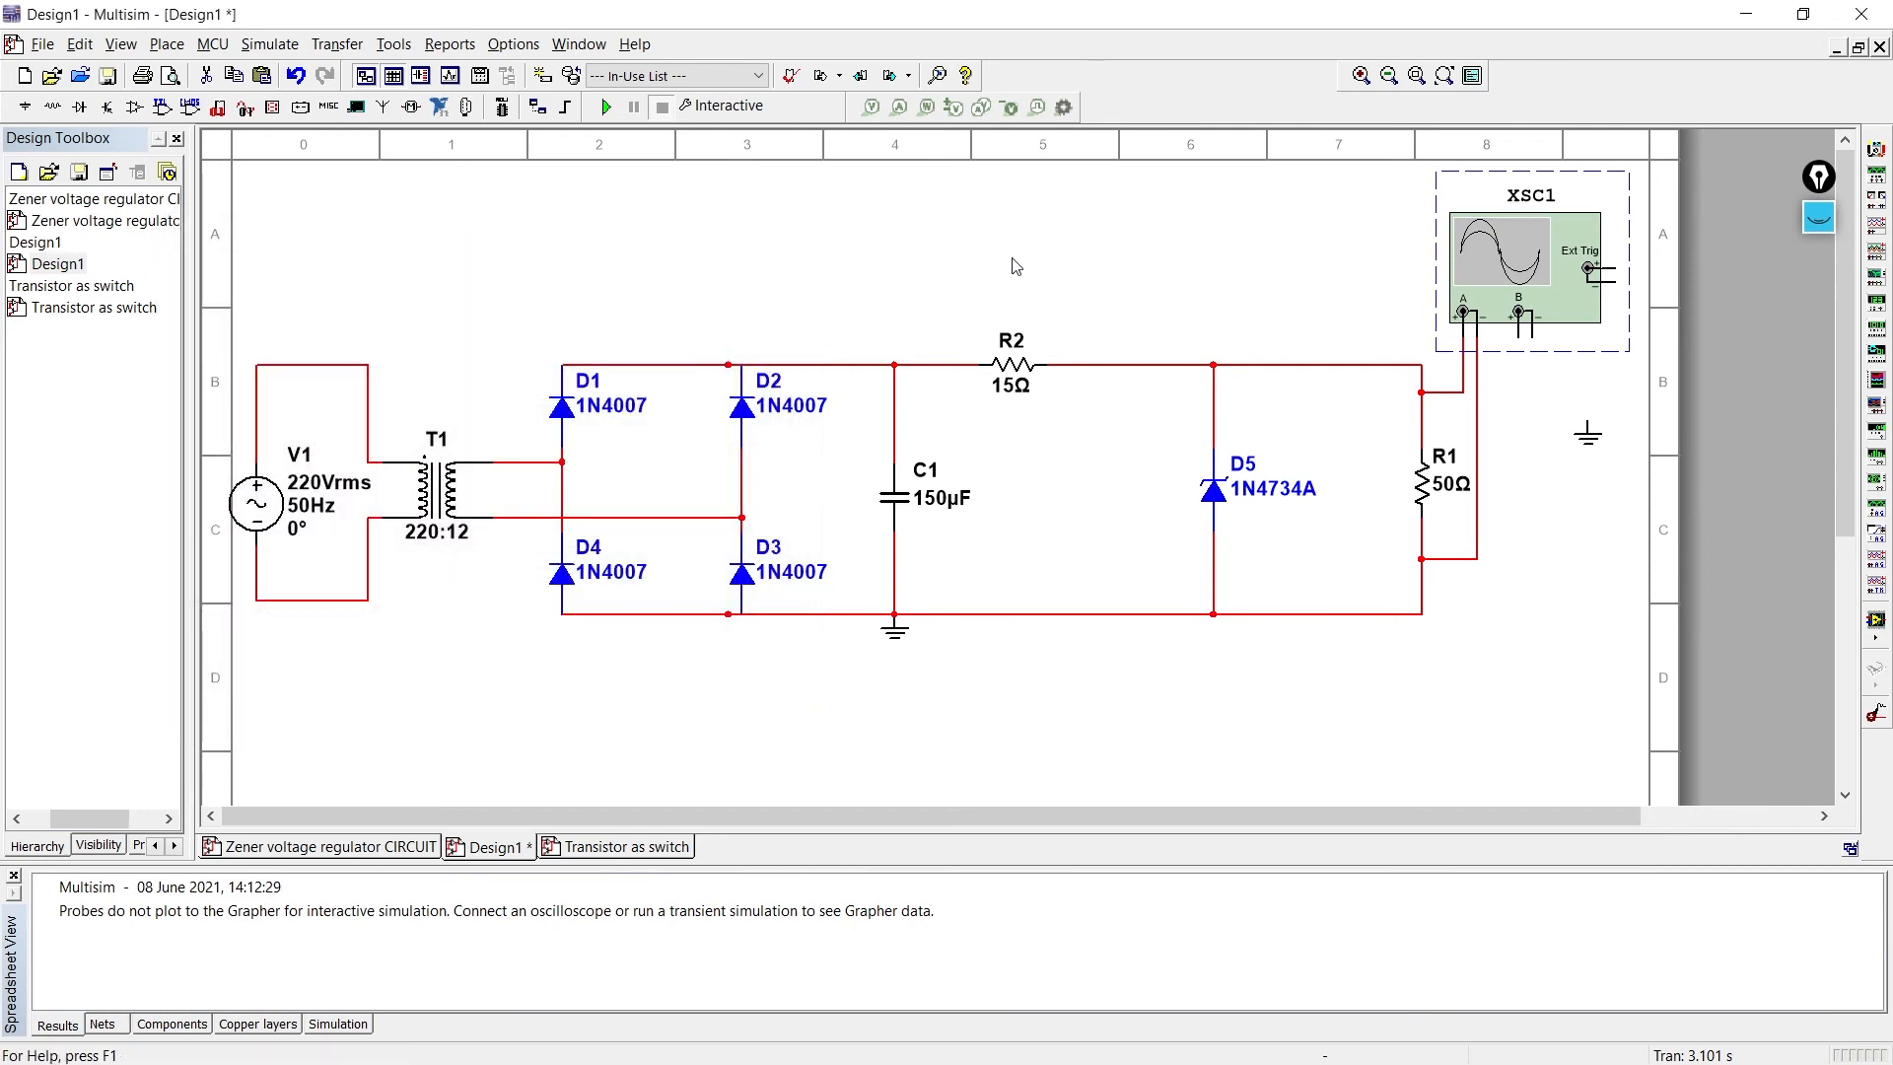